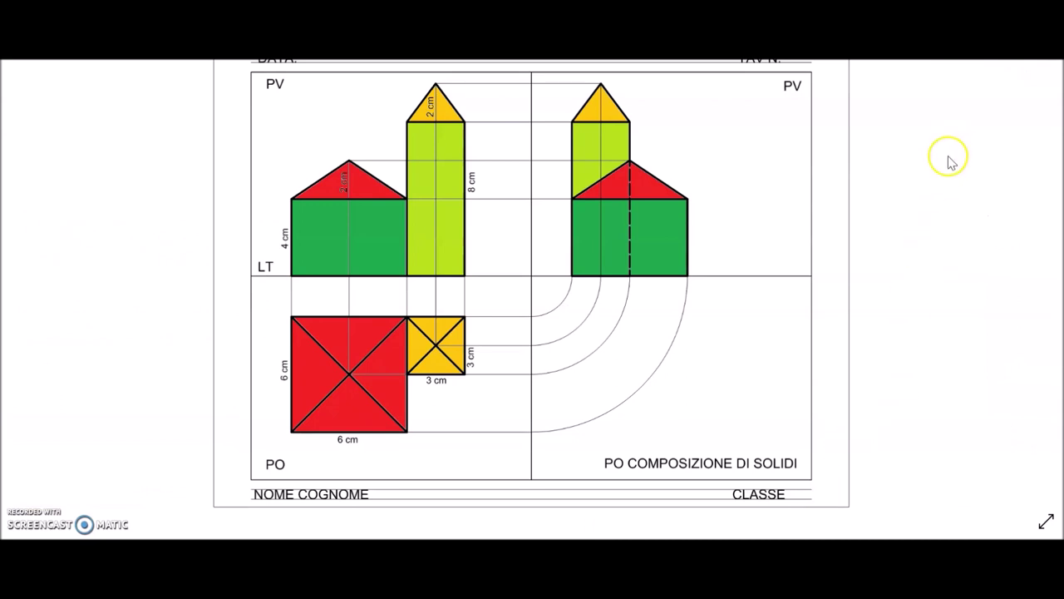
Step: Inspect the reference drawing full-size in Photos, close it, and launch the free web modeller
{"action": "key", "text": "Escape"}
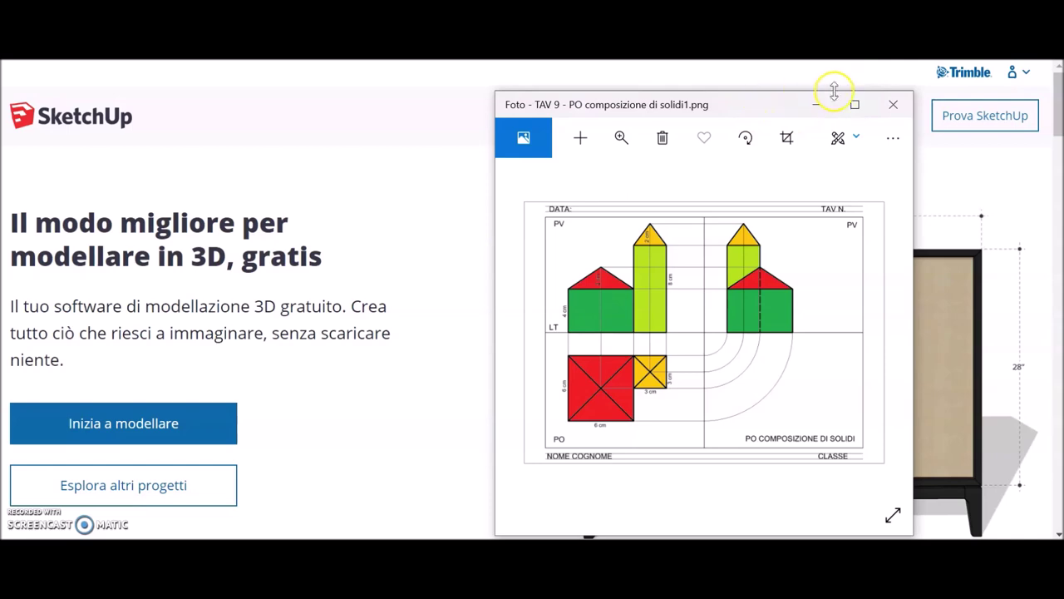
{"action": "left_click", "coordinate": [854, 104]}
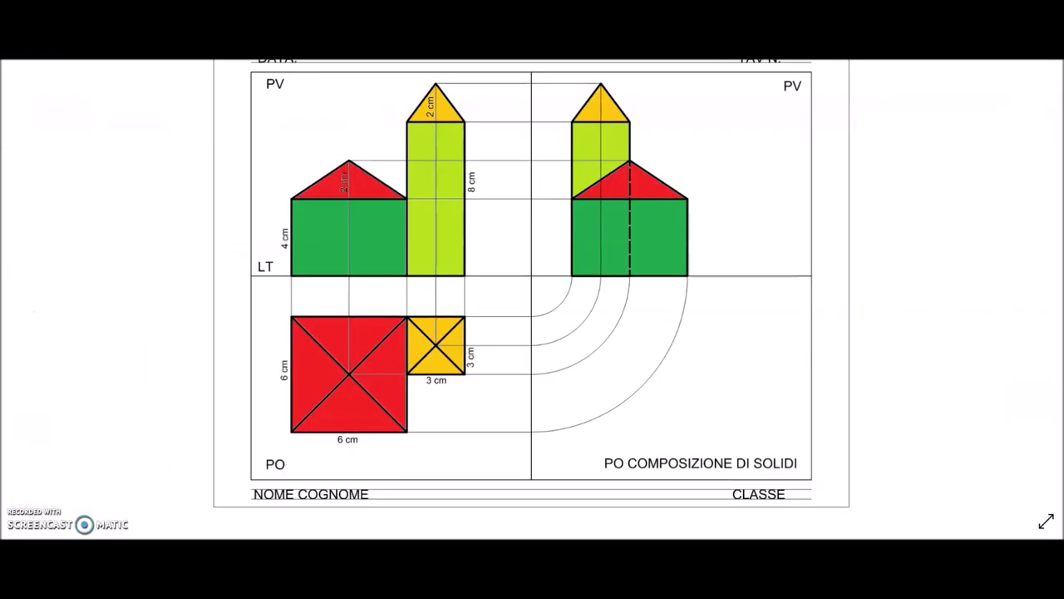
{"action": "key", "text": "alt+F4"}
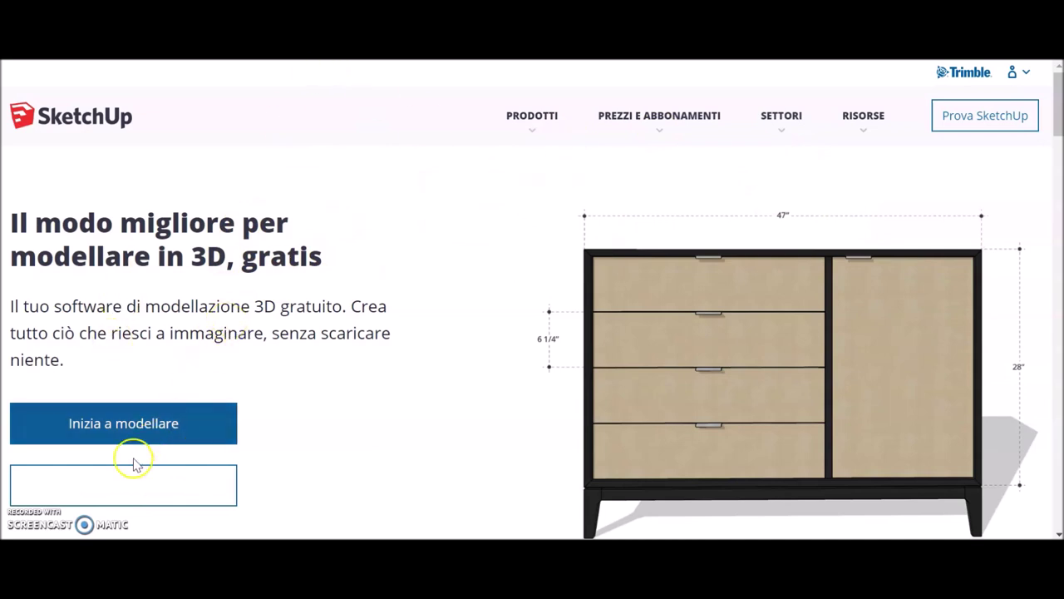
{"action": "left_click", "coordinate": [106, 425]}
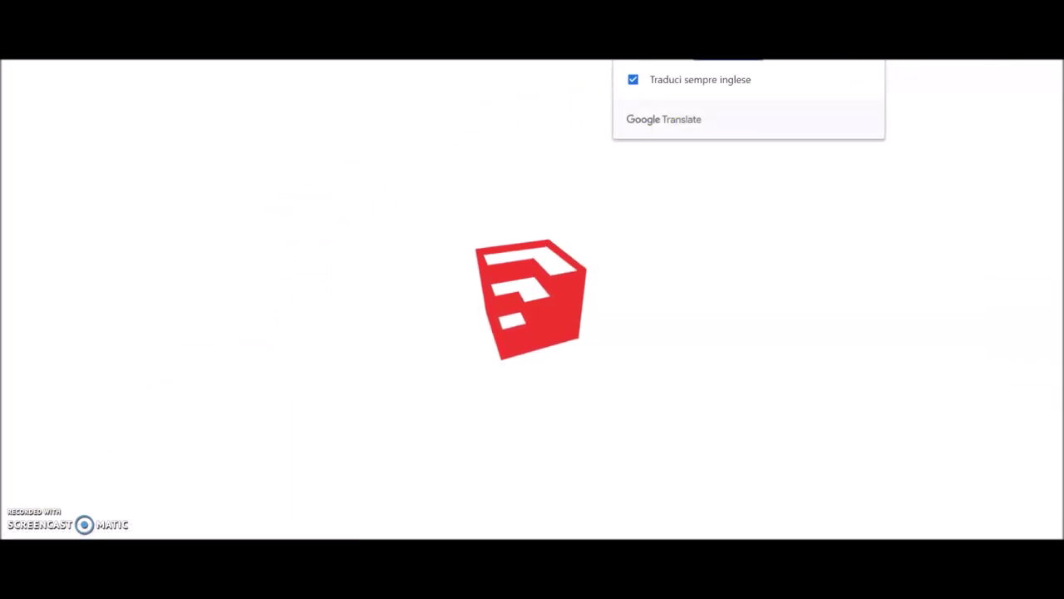
Step: Dismiss the translation prompt and decline recovering the previous unsaved model
{"action": "left_click", "coordinate": [870, 41]}
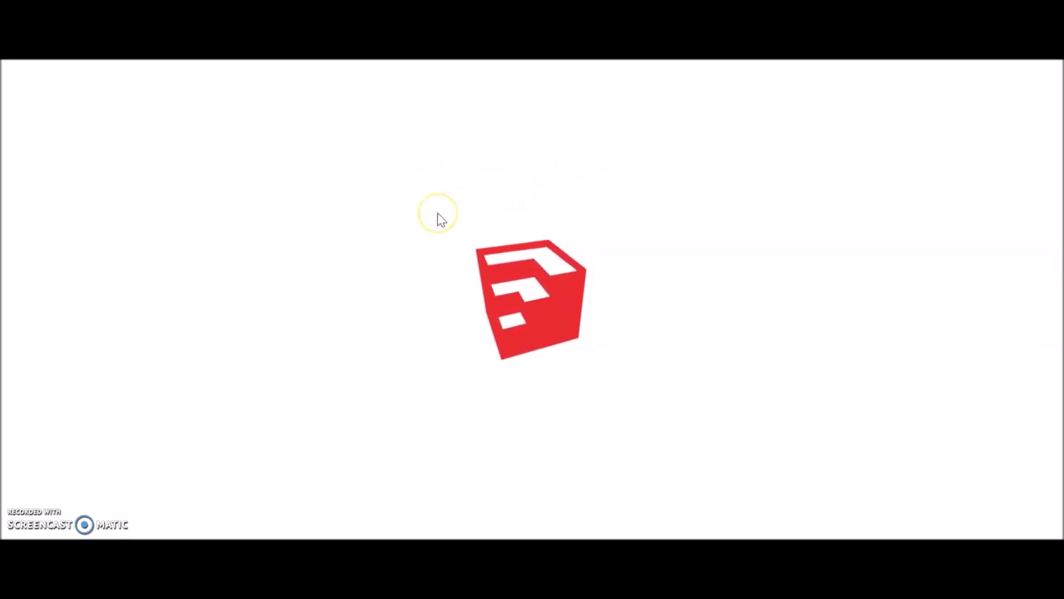
{"action": "left_click", "coordinate": [366, 237]}
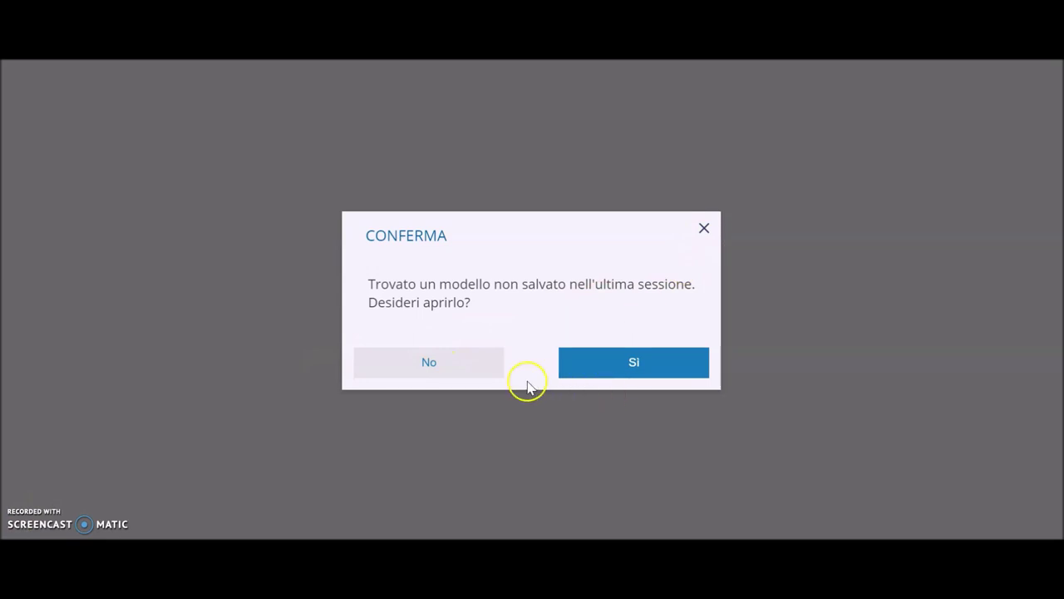
{"action": "left_click", "coordinate": [451, 366]}
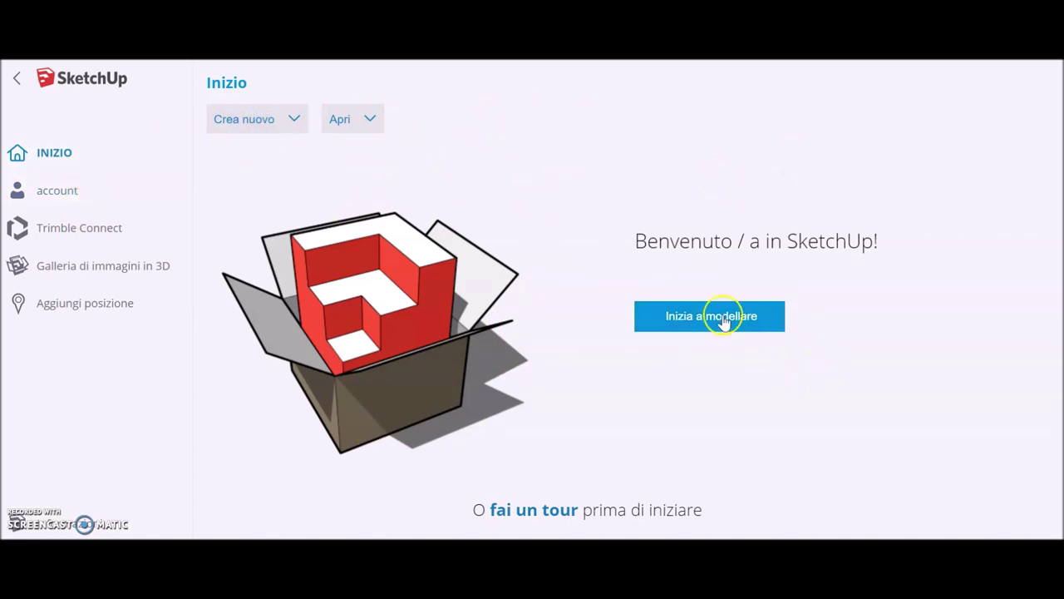
Step: Create a new model from the 'Modello semplice - Millimetri' template
{"action": "left_click", "coordinate": [292, 118]}
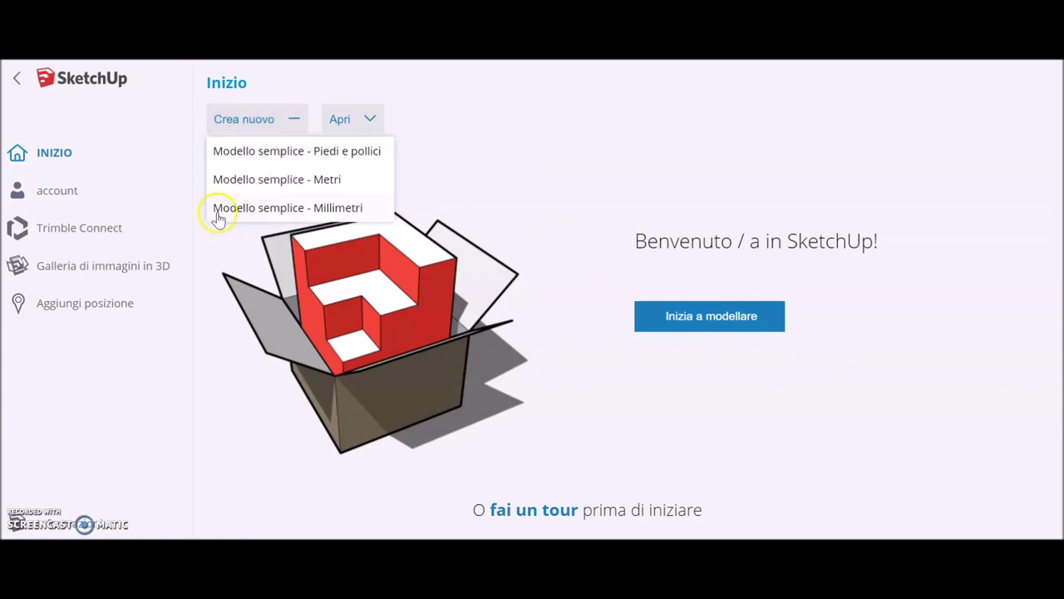
{"action": "left_click", "coordinate": [269, 210]}
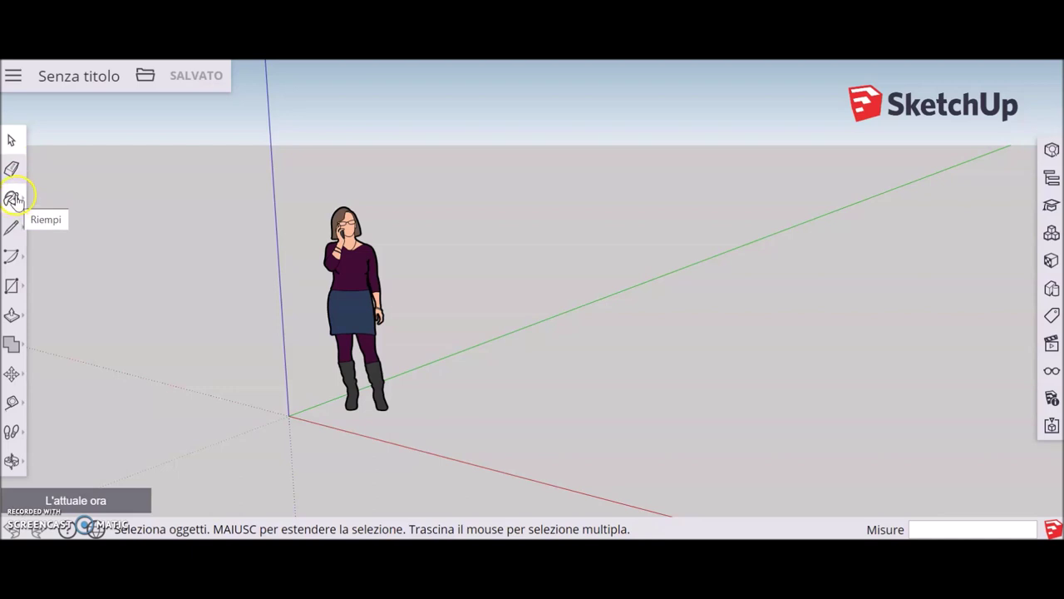
Step: Try out the Line, Arc, Rectangle, Push/Pull and Solid Tools buttons
{"action": "left_click", "coordinate": [20, 230]}
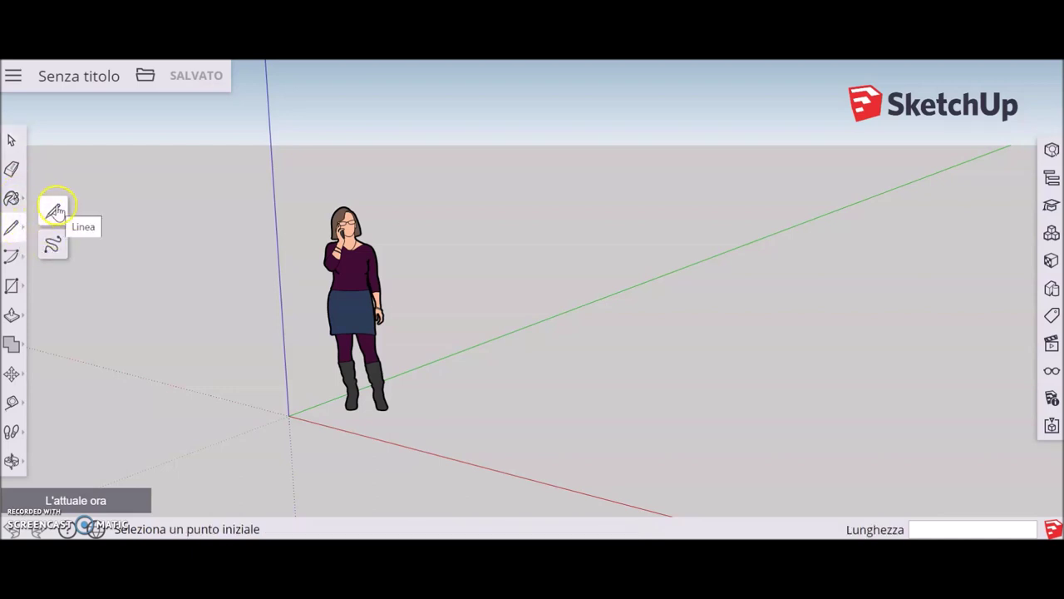
{"action": "left_click", "coordinate": [12, 258]}
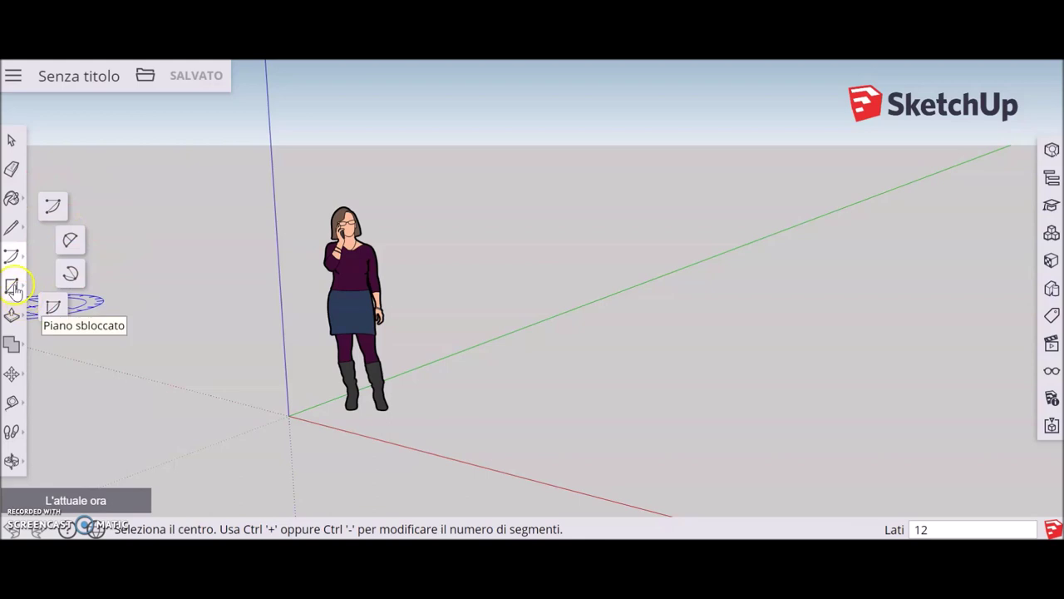
{"action": "left_click", "coordinate": [11, 286]}
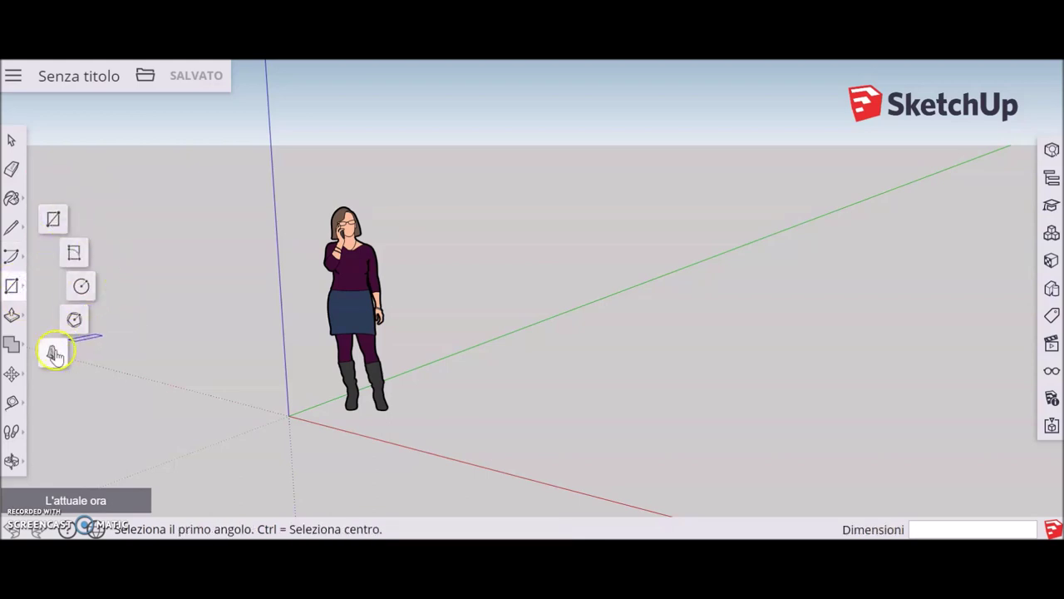
{"action": "left_click", "coordinate": [13, 314]}
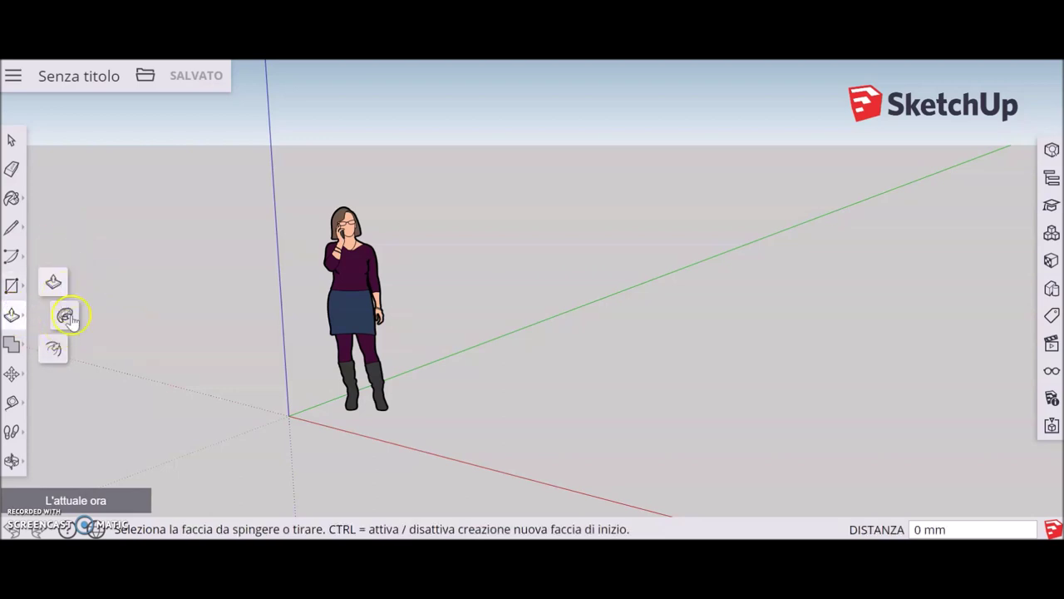
{"action": "left_click", "coordinate": [15, 344]}
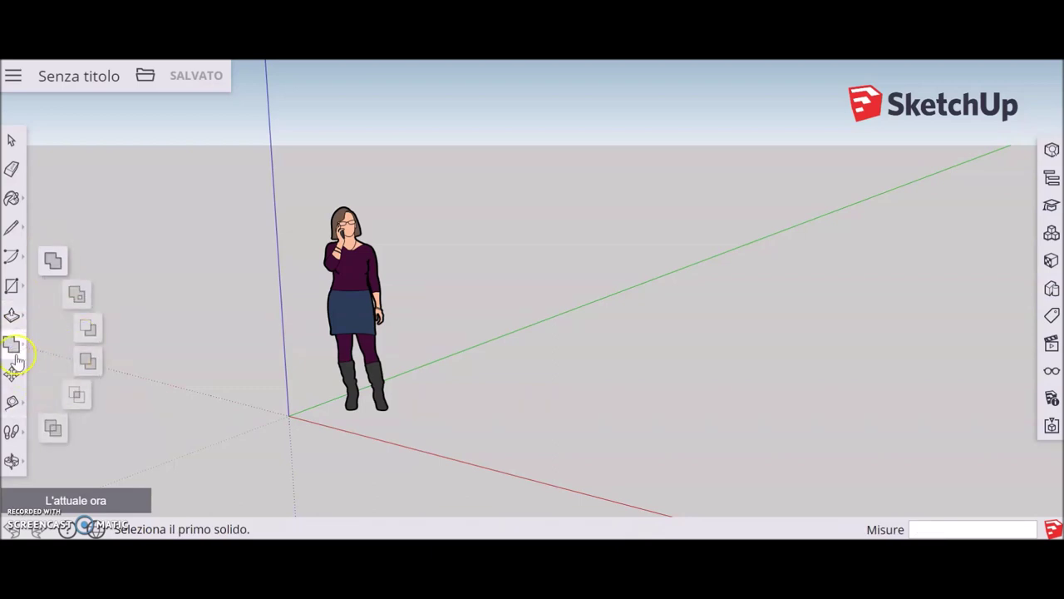
Step: Try Move, Tape Measure, Walk and Orbit, then pan the view across the model
{"action": "left_click", "coordinate": [11, 373]}
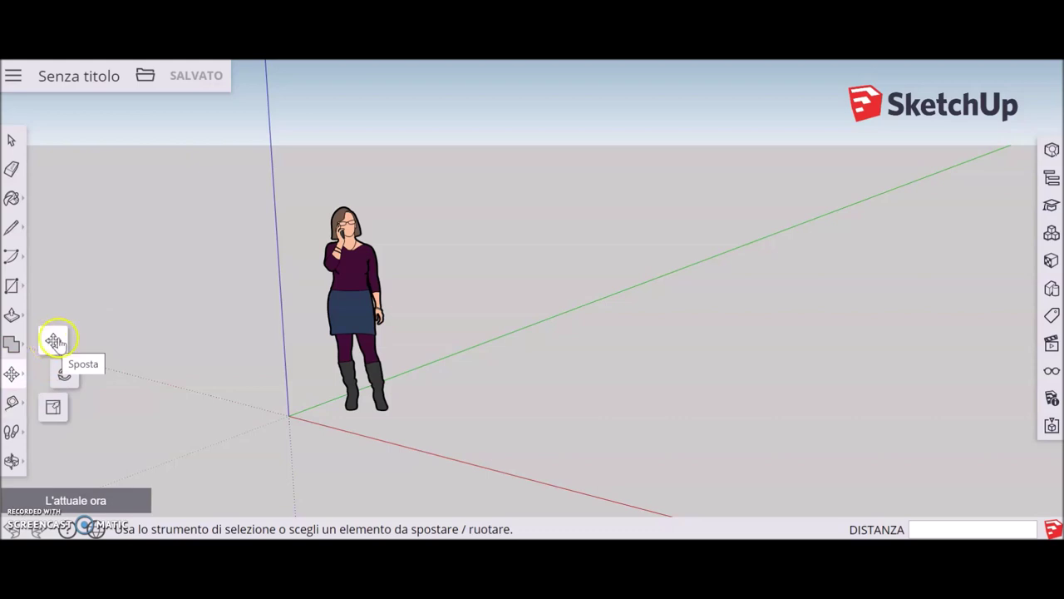
{"action": "left_click", "coordinate": [13, 404]}
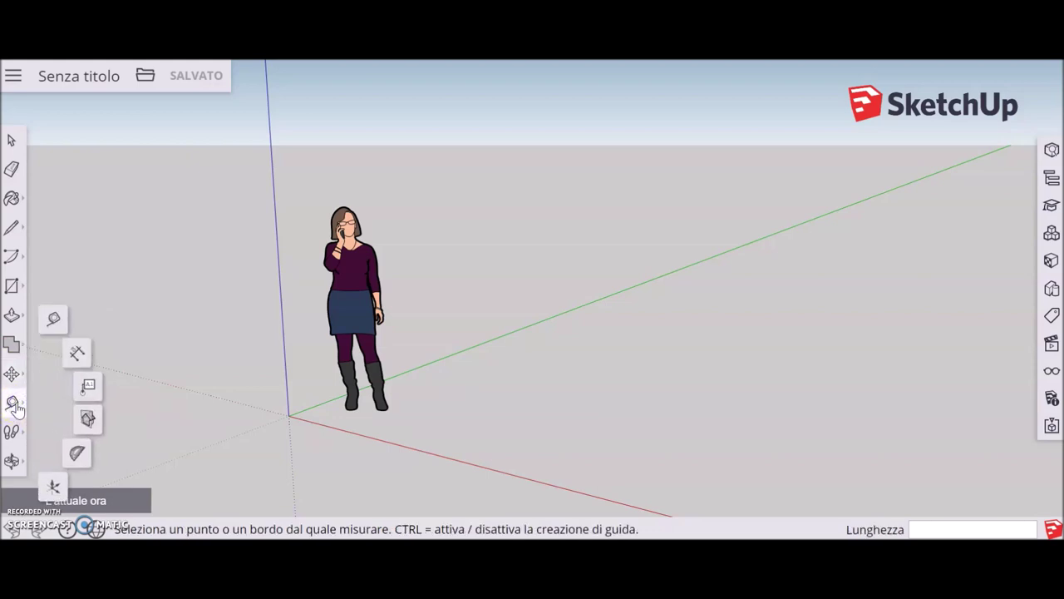
{"action": "left_click", "coordinate": [13, 434]}
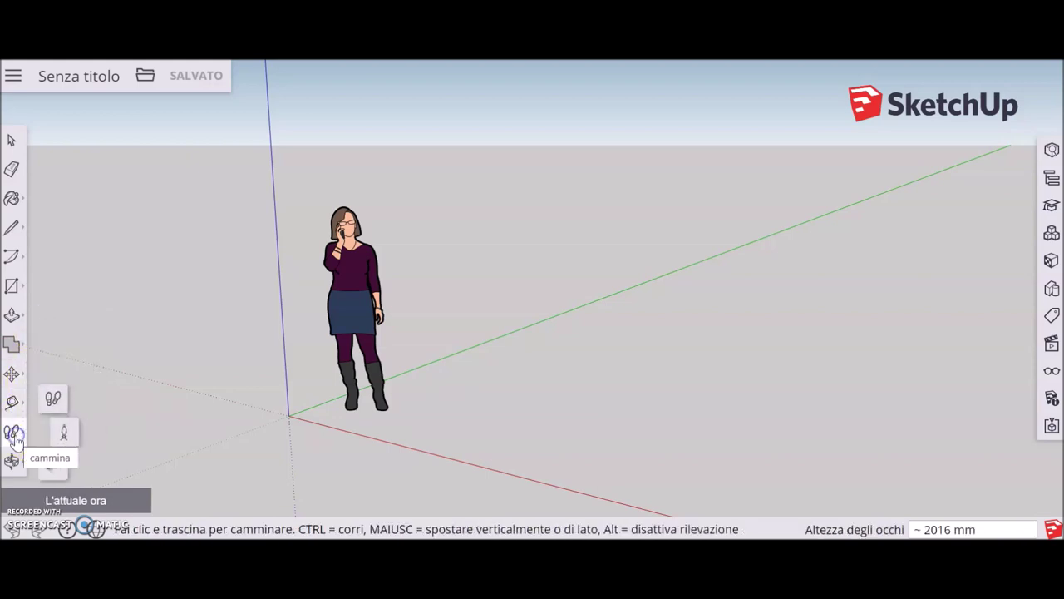
{"action": "left_click", "coordinate": [14, 462]}
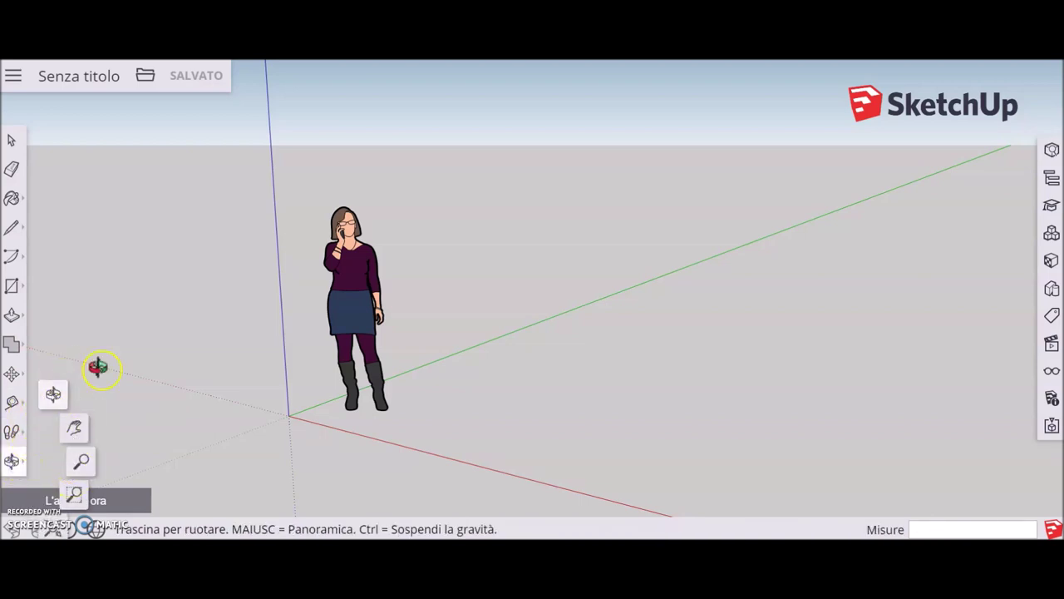
{"action": "left_click", "coordinate": [76, 429]}
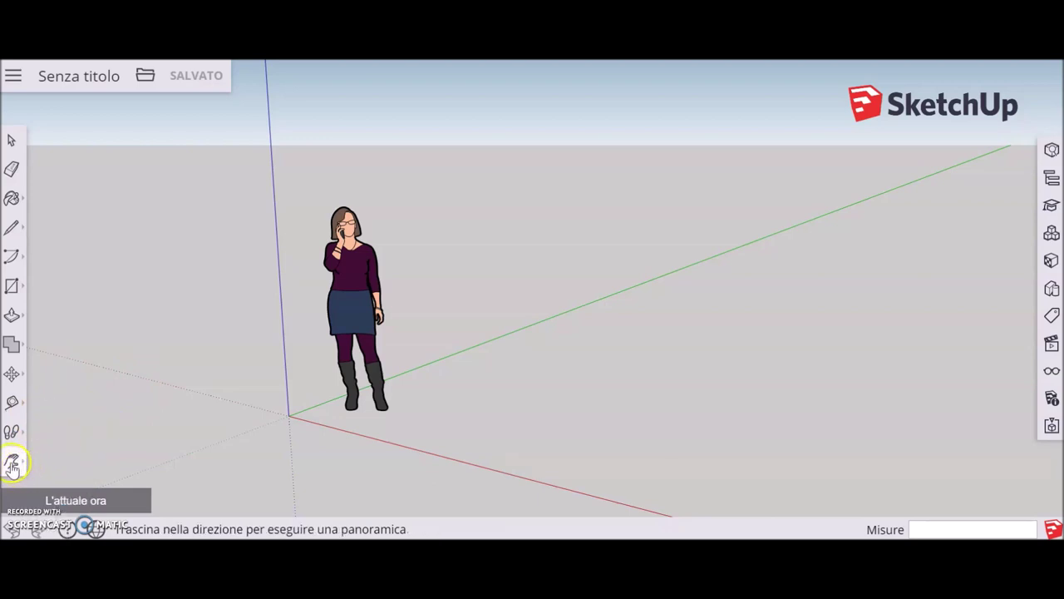
{"action": "left_click_drag", "start_coordinate": [216, 330], "coordinate": [324, 331]}
{"action": "mouse_move", "coordinate": [426, 313]}
{"action": "left_mouse_down"}
{"action": "mouse_move", "coordinate": [343, 324]}
{"action": "mouse_move", "coordinate": [299, 313]}
{"action": "mouse_move", "coordinate": [297, 301]}
{"action": "mouse_move", "coordinate": [396, 296]}
{"action": "mouse_move", "coordinate": [347, 330]}
{"action": "mouse_move", "coordinate": [357, 290]}
{"action": "mouse_move", "coordinate": [382, 316]}
{"action": "mouse_move", "coordinate": [469, 307]}
{"action": "mouse_move", "coordinate": [402, 311]}
{"action": "mouse_move", "coordinate": [364, 300]}
{"action": "left_mouse_up"}
{"action": "mouse_move", "coordinate": [480, 295]}
{"action": "left_mouse_down"}
{"action": "mouse_move", "coordinate": [434, 292]}
{"action": "mouse_move", "coordinate": [477, 311]}
{"action": "left_mouse_up"}
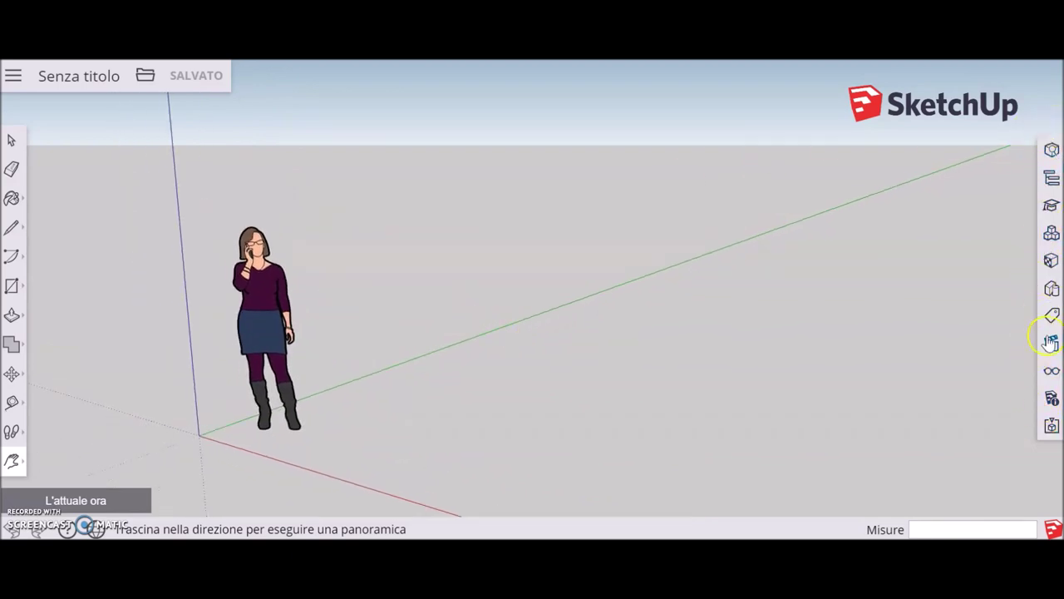
{"action": "left_click_drag", "start_coordinate": [534, 355], "coordinate": [615, 323]}
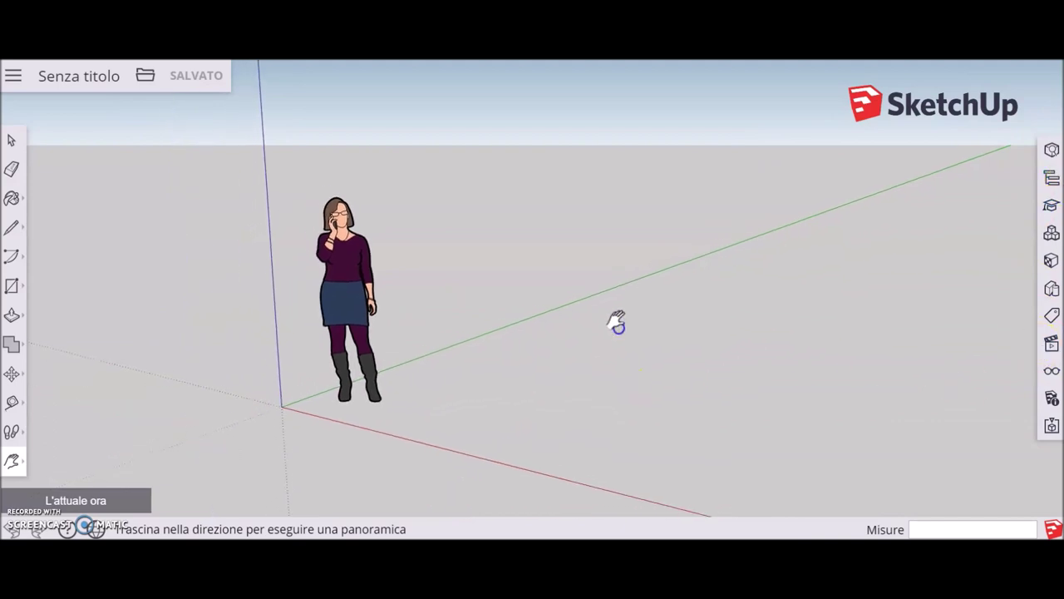
{"action": "mouse_move", "coordinate": [552, 283]}
{"action": "left_mouse_down"}
{"action": "mouse_move", "coordinate": [550, 306]}
{"action": "mouse_move", "coordinate": [587, 278]}
{"action": "left_mouse_up"}
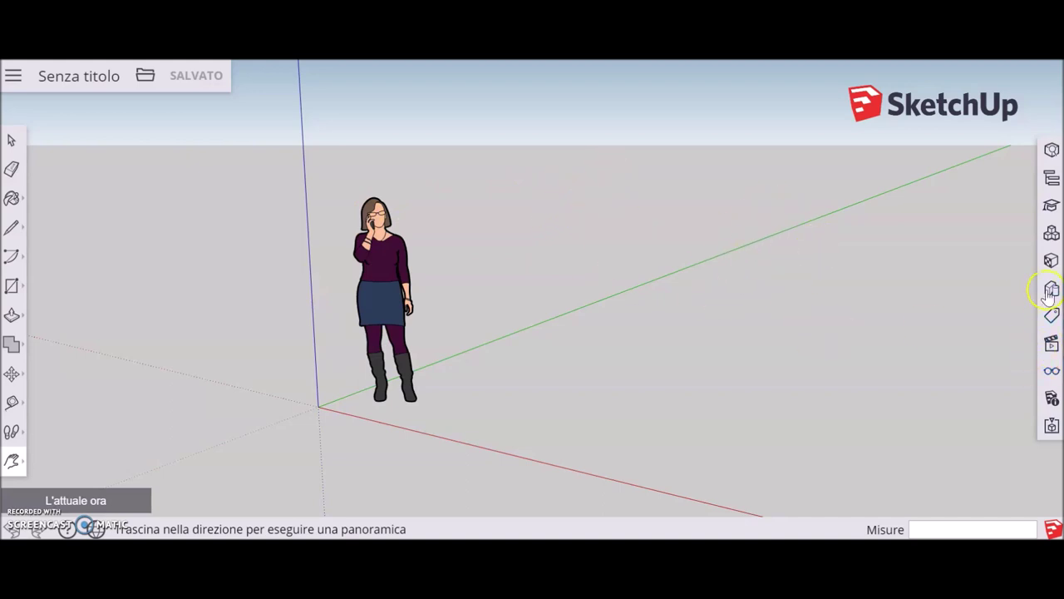
Step: Open the Viste panel and cycle through the front, isometric, top and side views
{"action": "left_click", "coordinate": [1052, 345]}
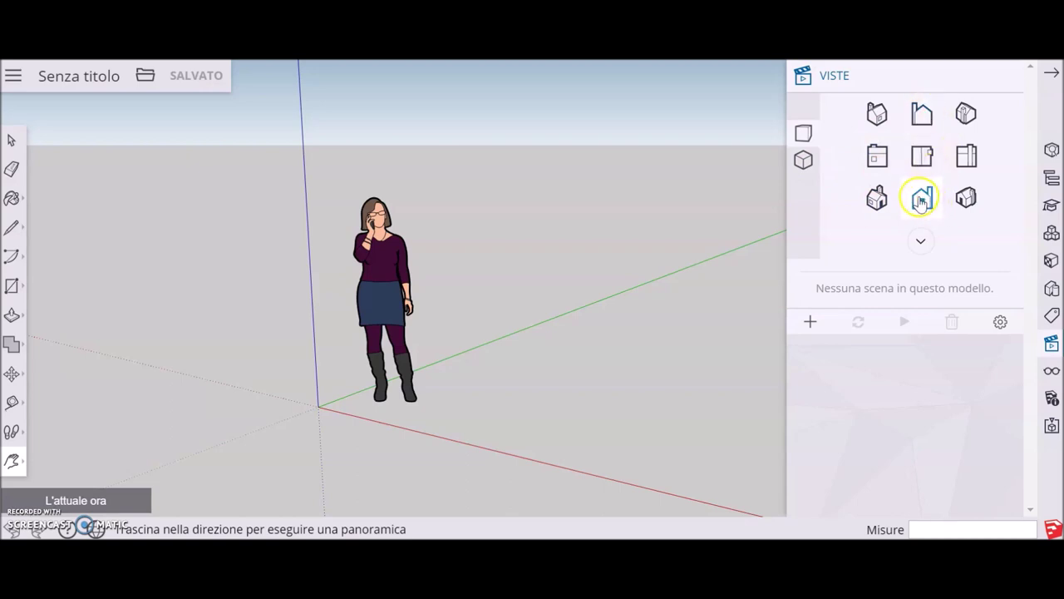
{"action": "left_click", "coordinate": [922, 200]}
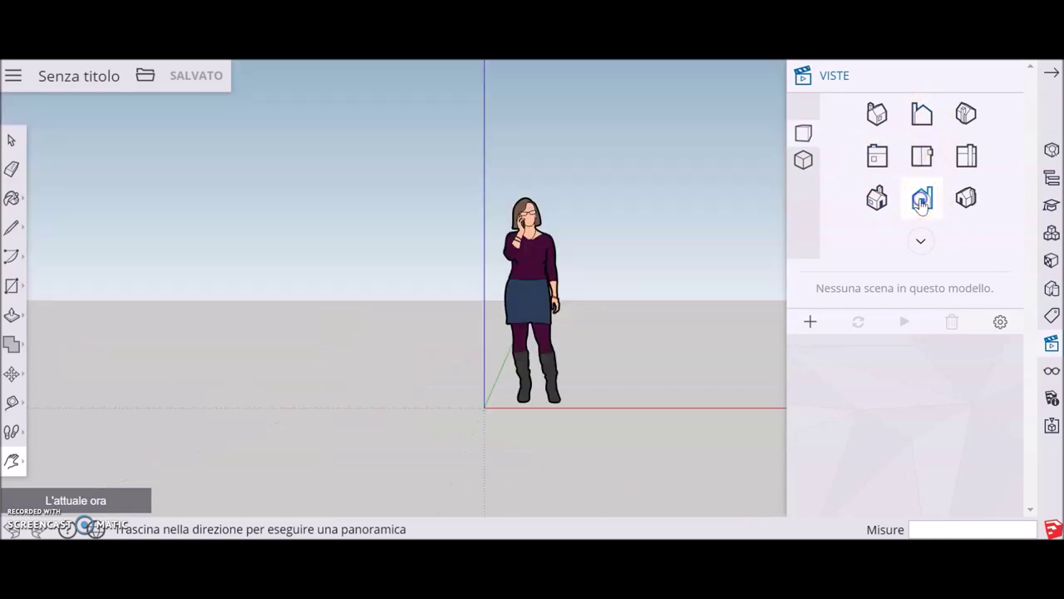
{"action": "left_click", "coordinate": [922, 116]}
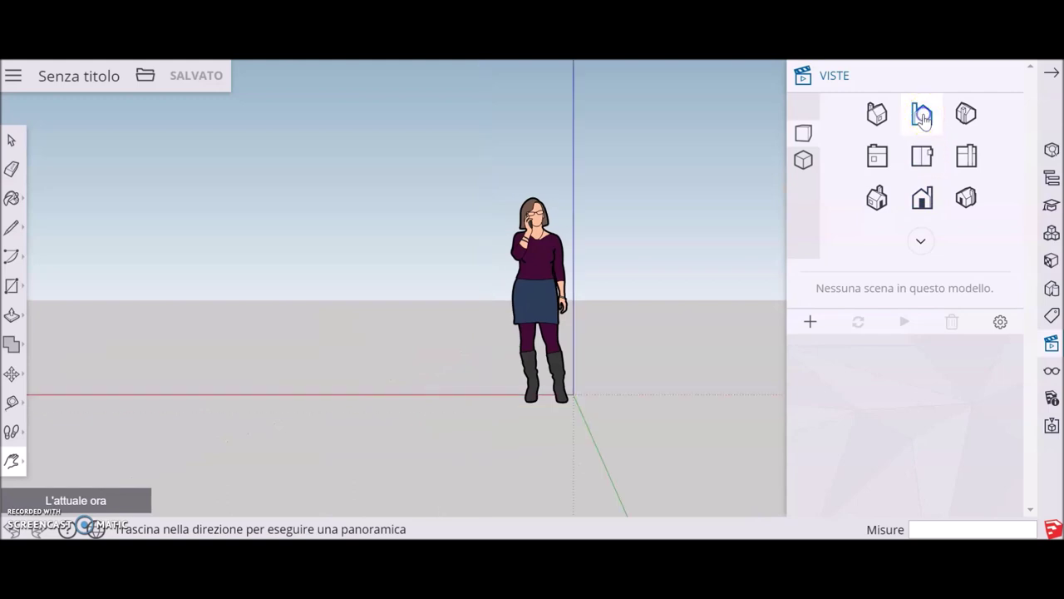
{"action": "left_click", "coordinate": [877, 157]}
{"action": "left_click", "coordinate": [967, 156]}
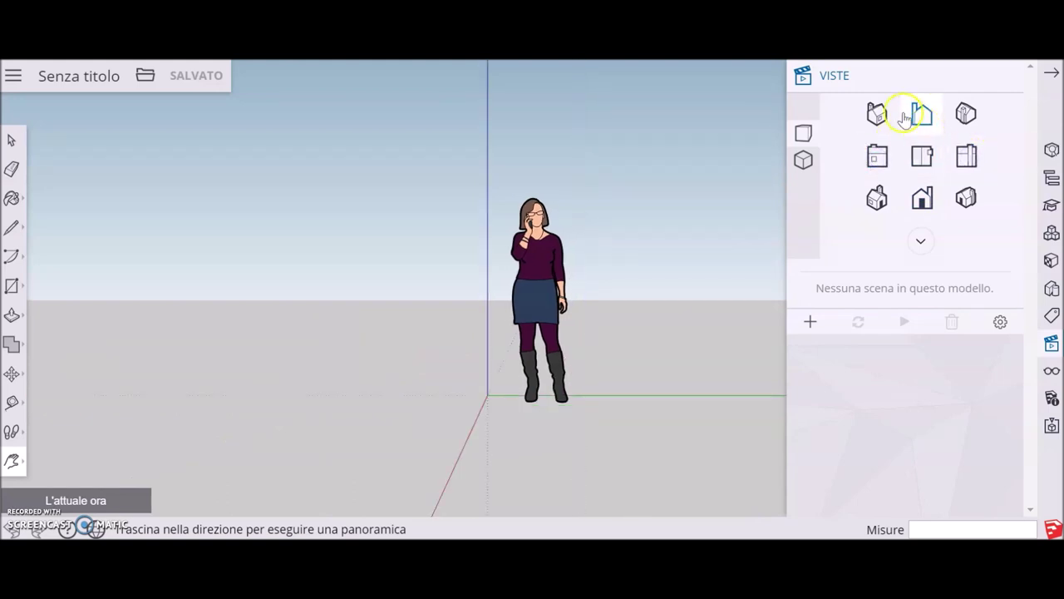
{"action": "left_click", "coordinate": [878, 114]}
{"action": "left_click", "coordinate": [923, 156]}
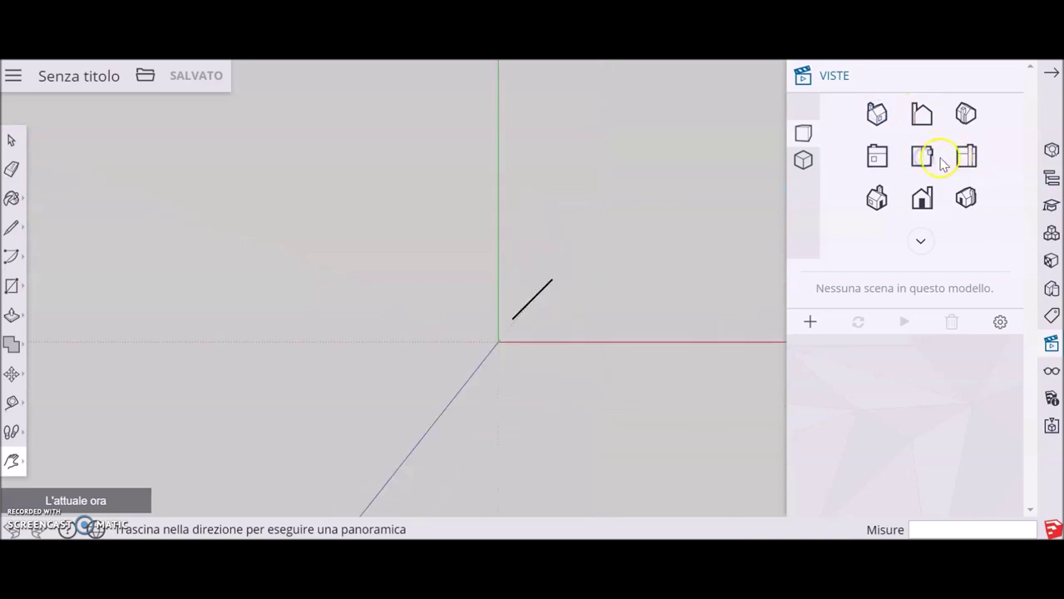
{"action": "left_click", "coordinate": [922, 197]}
Step: Compare front and side views, then set parallel projection and pan the origin left
{"action": "left_click", "coordinate": [923, 157]}
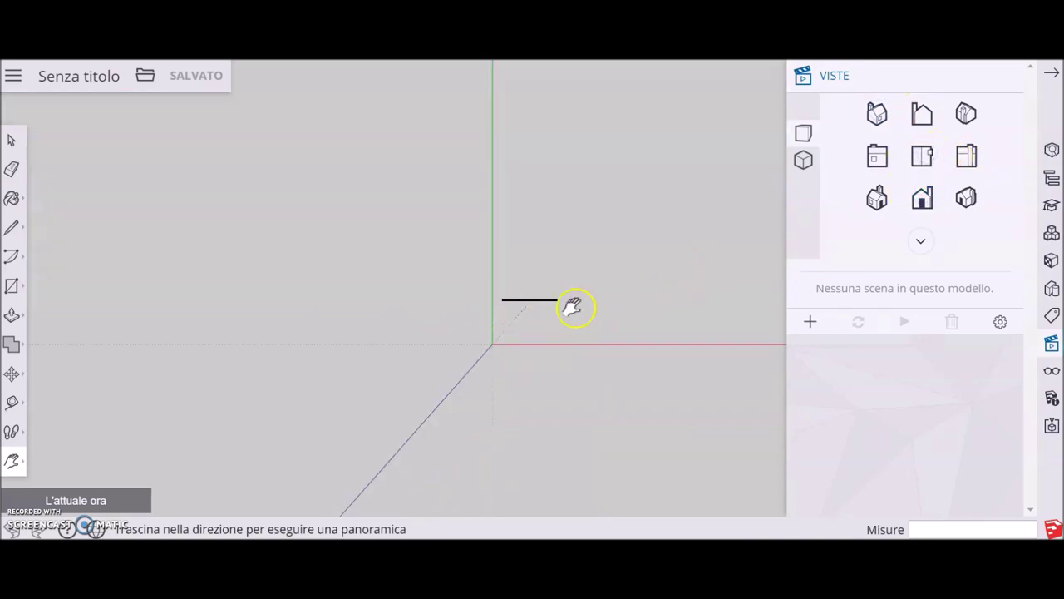
{"action": "left_click", "coordinate": [922, 197]}
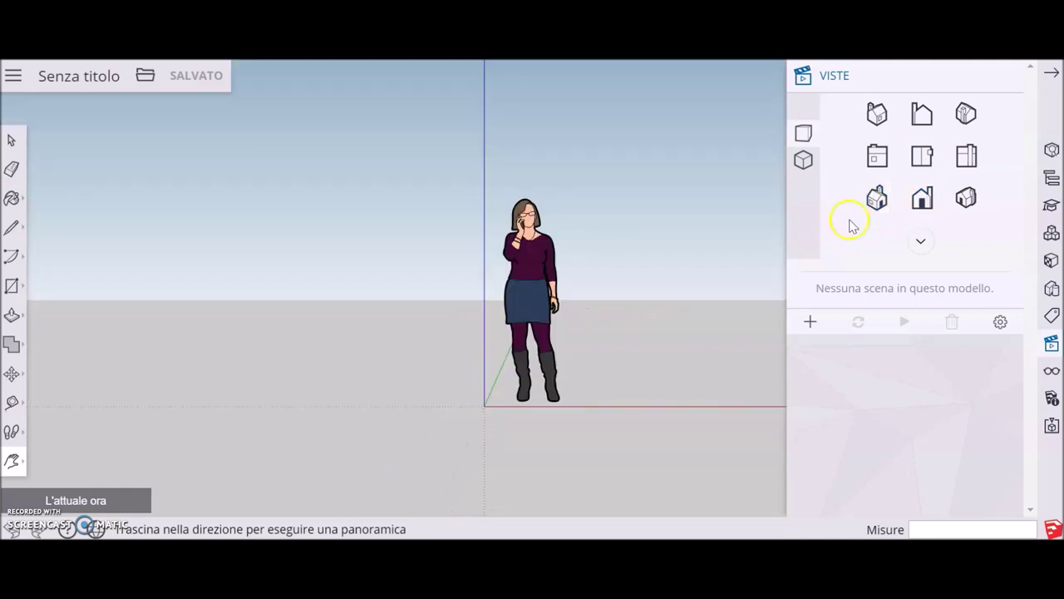
{"action": "left_click", "coordinate": [871, 170]}
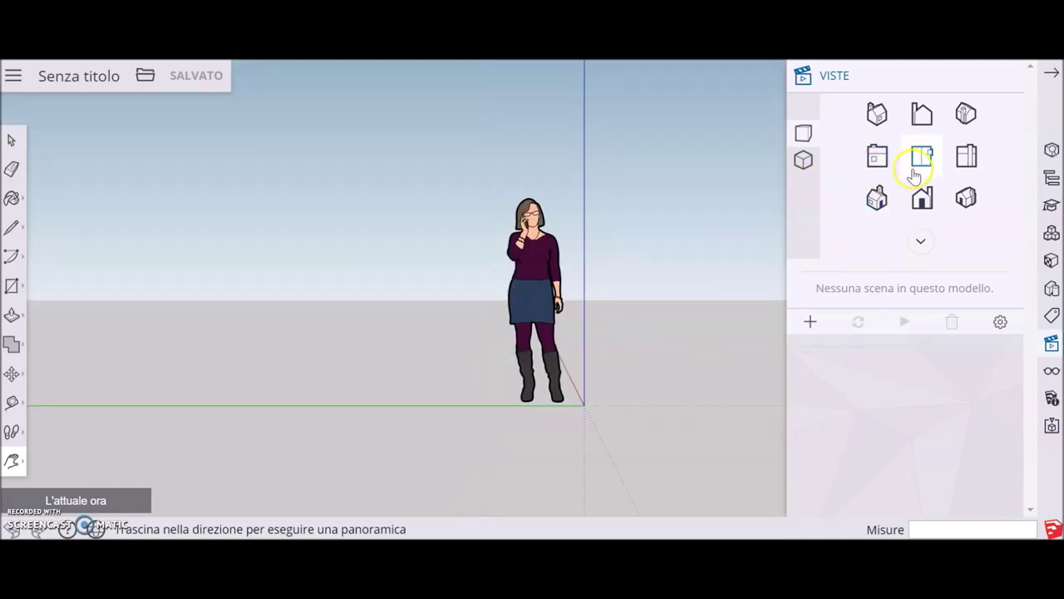
{"action": "left_click", "coordinate": [967, 197]}
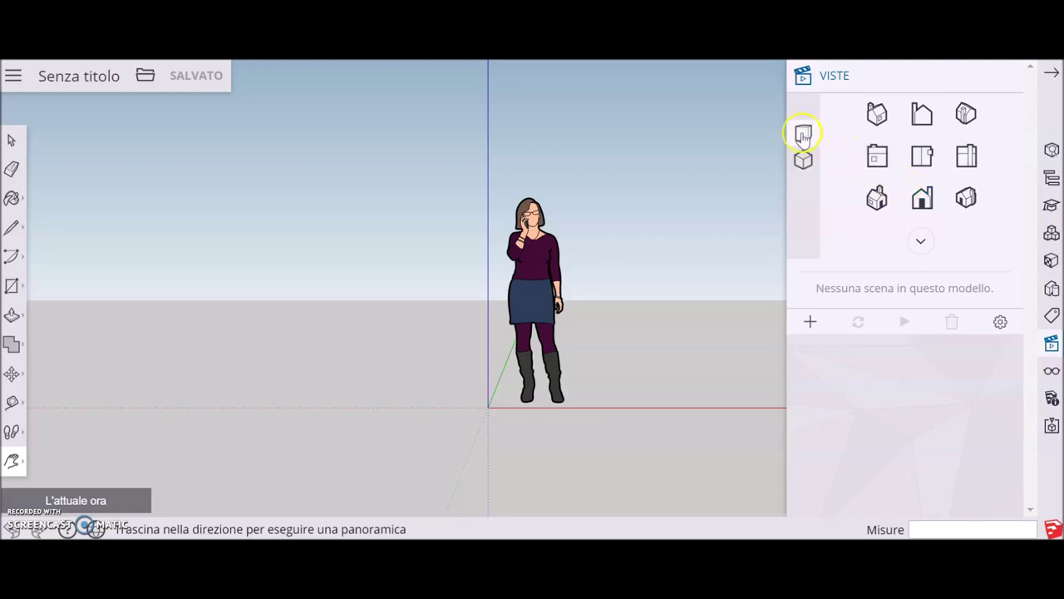
{"action": "left_click", "coordinate": [804, 160]}
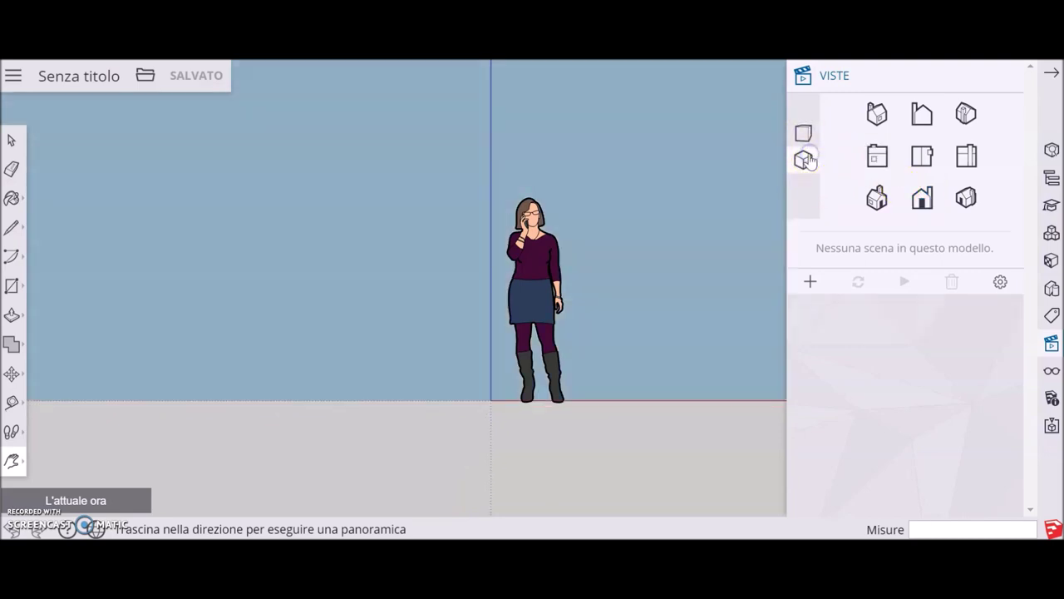
{"action": "left_click_drag", "start_coordinate": [599, 275], "coordinate": [308, 316]}
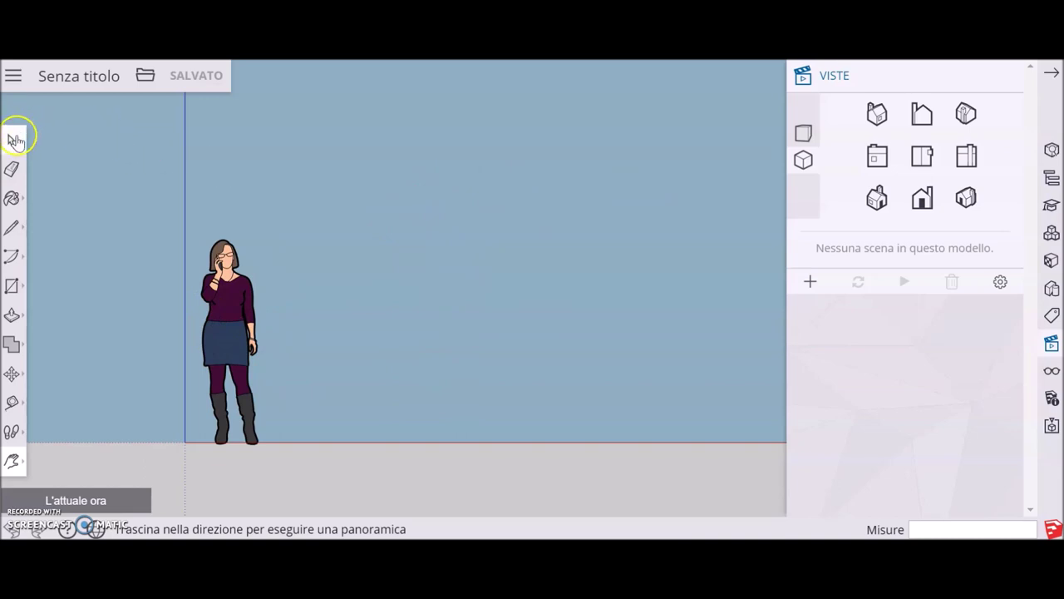
Step: Select the standing woman figure and delete it
{"action": "left_click", "coordinate": [14, 139]}
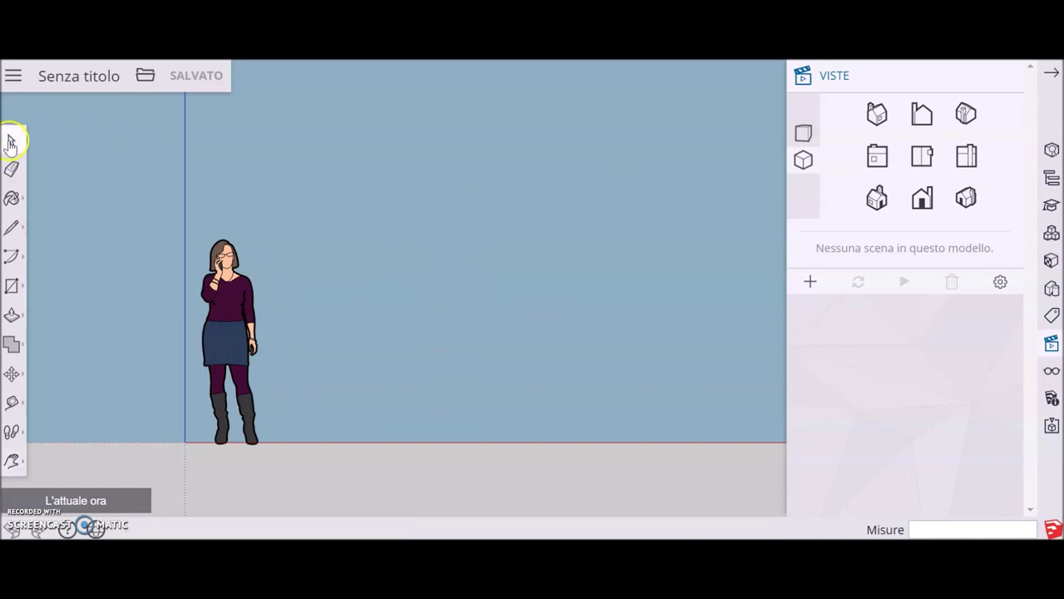
{"action": "left_click", "coordinate": [226, 343]}
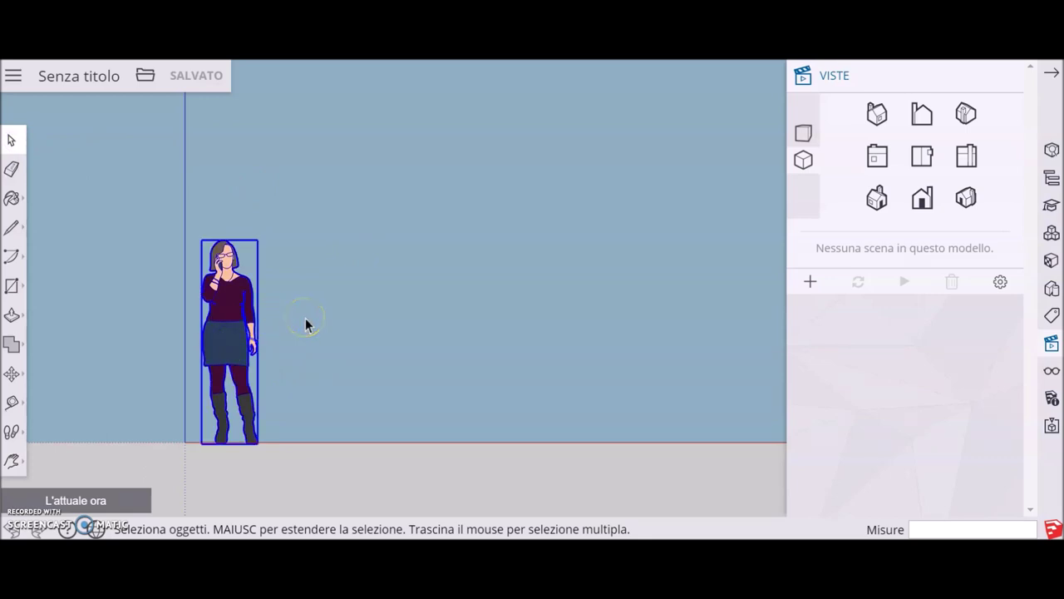
{"action": "key", "text": "Delete"}
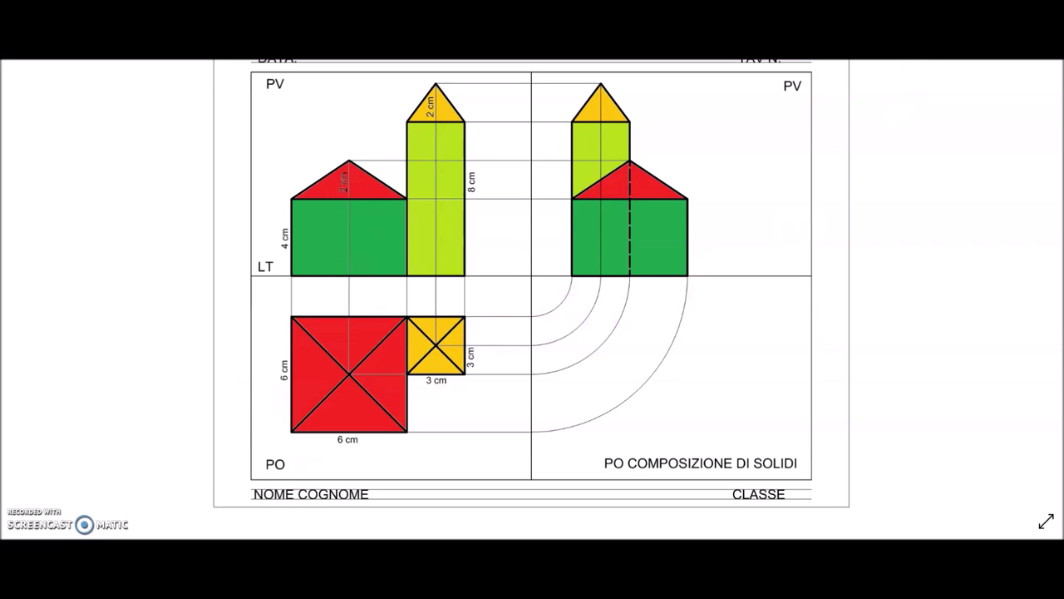
Step: Review the reference drawing in a resized Photos window, then minimize it to return to the model
{"action": "key", "text": "Escape"}
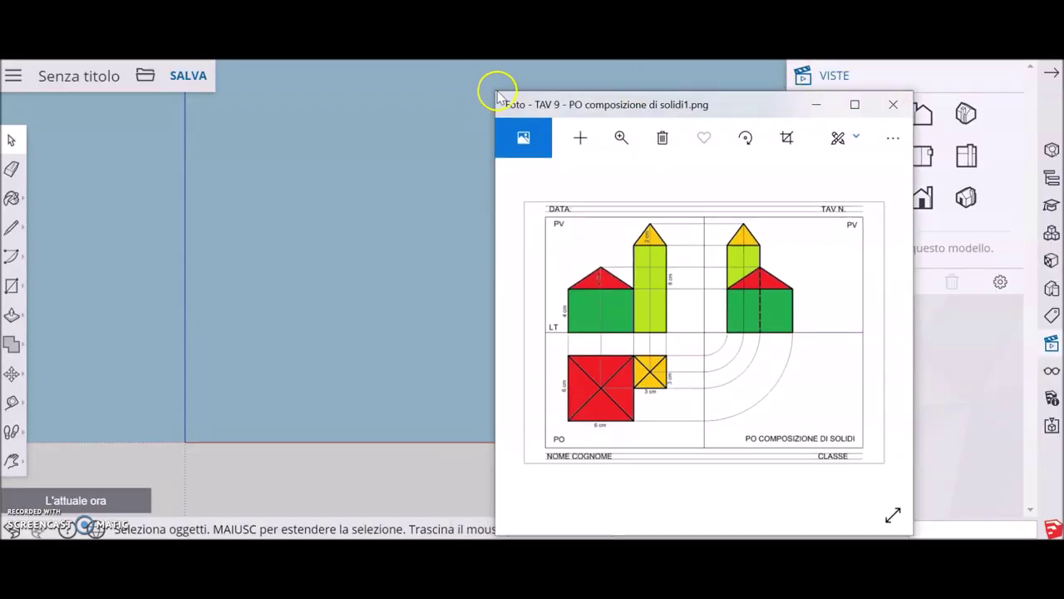
{"action": "left_click_drag", "start_coordinate": [492, 91], "coordinate": [5, 60]}
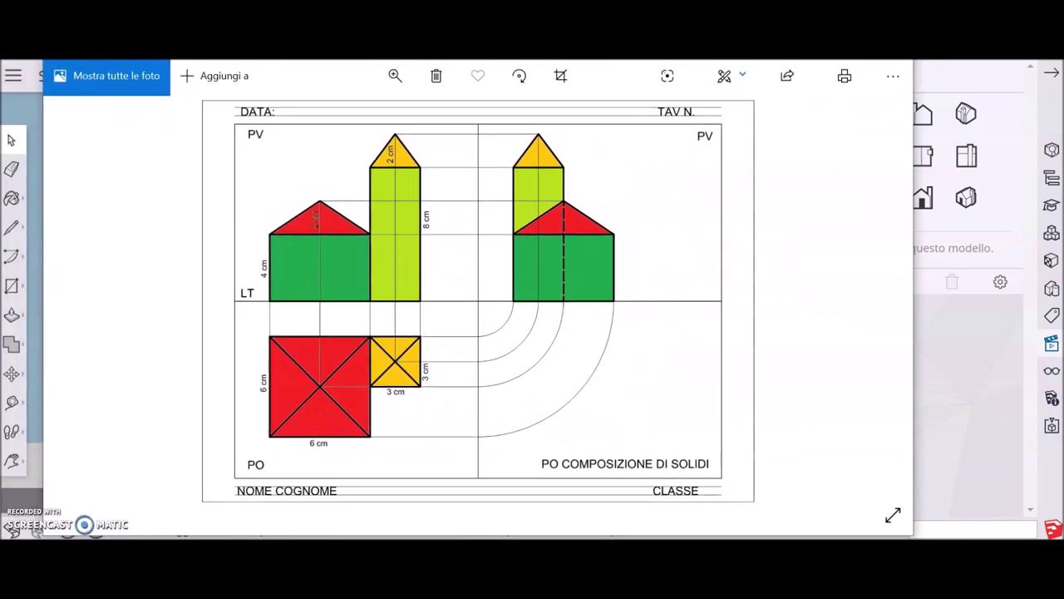
{"action": "left_click", "coordinate": [803, 153]}
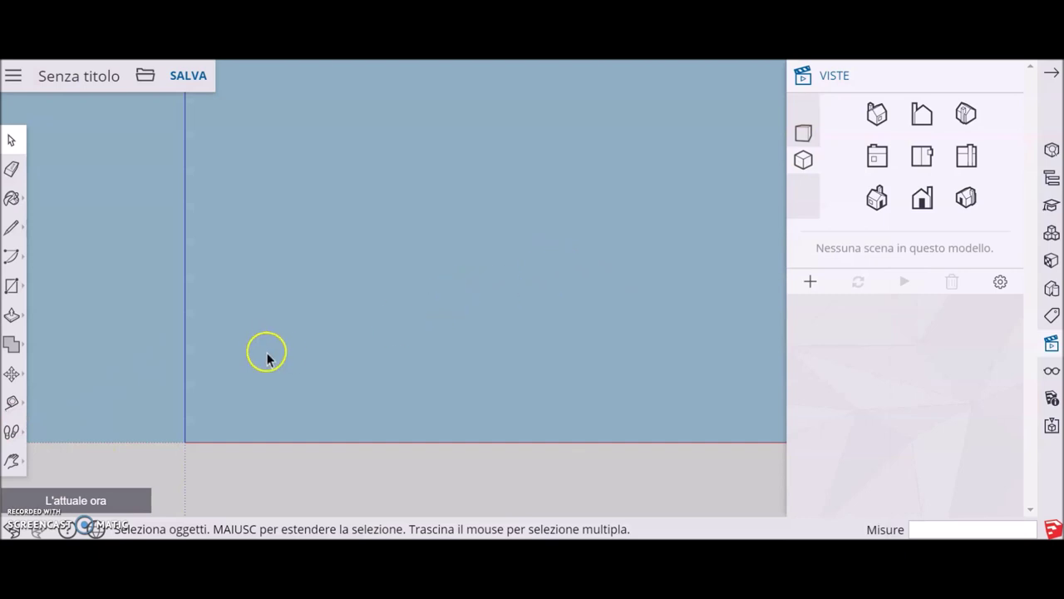
{"action": "left_click", "coordinate": [12, 285]}
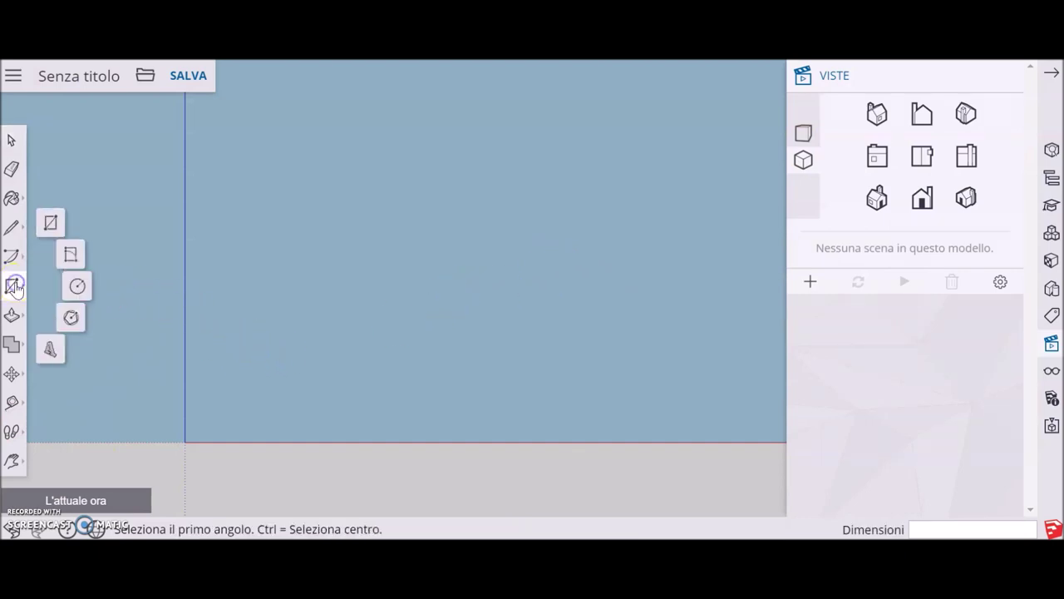
Step: Draw a 330 × 240 rectangle starting at the origin
{"action": "left_click", "coordinate": [54, 221]}
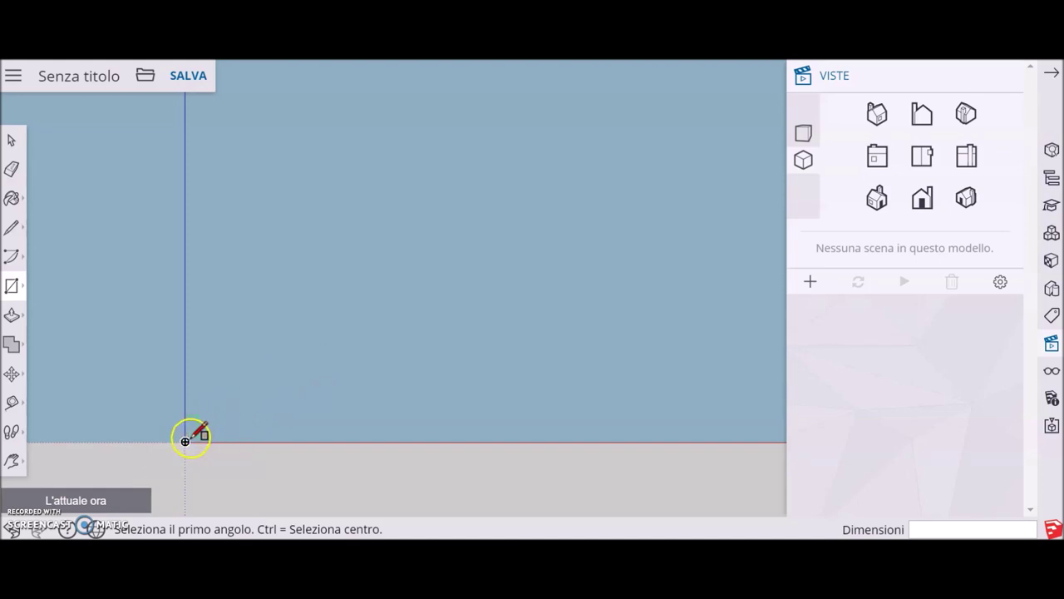
{"action": "left_click", "coordinate": [185, 440]}
{"action": "type", "text": "330,240"}
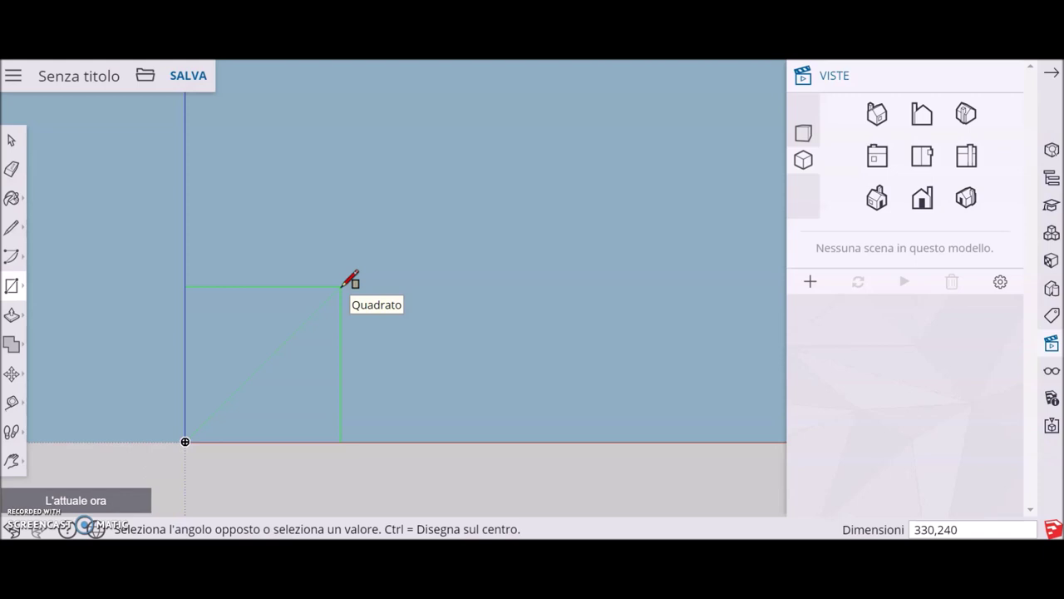
{"action": "key", "text": "Return"}
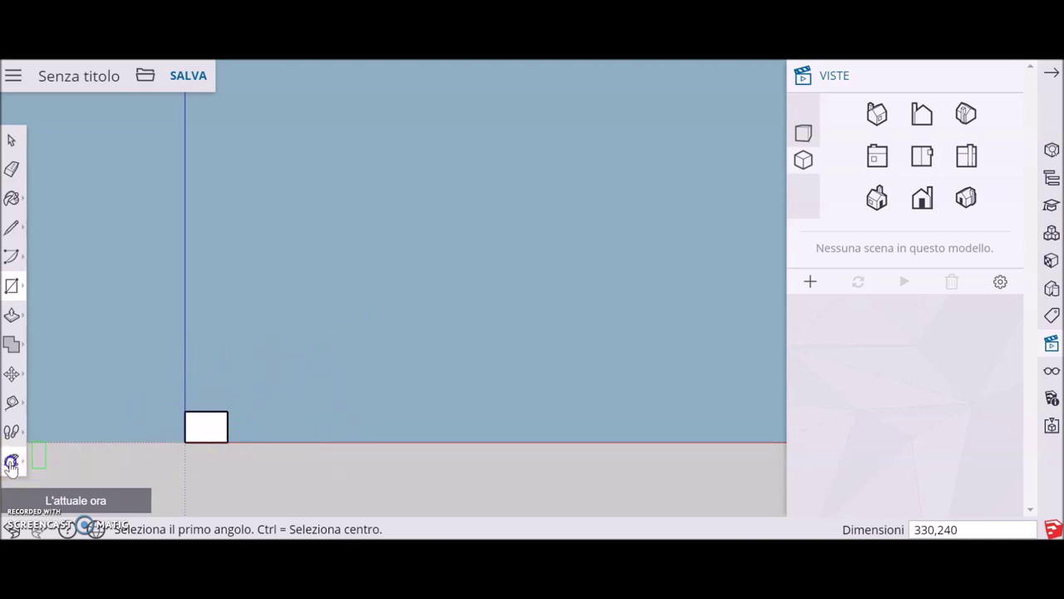
Step: Pan and zoom so the rectangle fills and is centred in the view
{"action": "left_click", "coordinate": [74, 428]}
{"action": "mouse_move", "coordinate": [250, 411]}
{"action": "left_mouse_down"}
{"action": "mouse_move", "coordinate": [485, 205]}
{"action": "mouse_move", "coordinate": [459, 260]}
{"action": "left_mouse_up"}
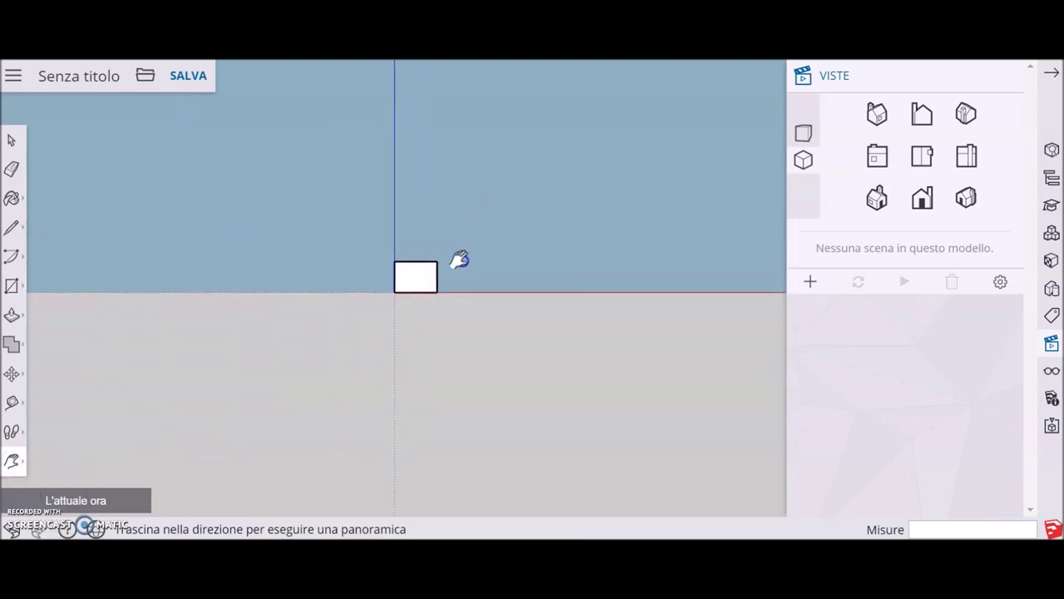
{"action": "scroll", "coordinate": [470, 349], "scroll_direction": "up", "scroll_amount": 3}
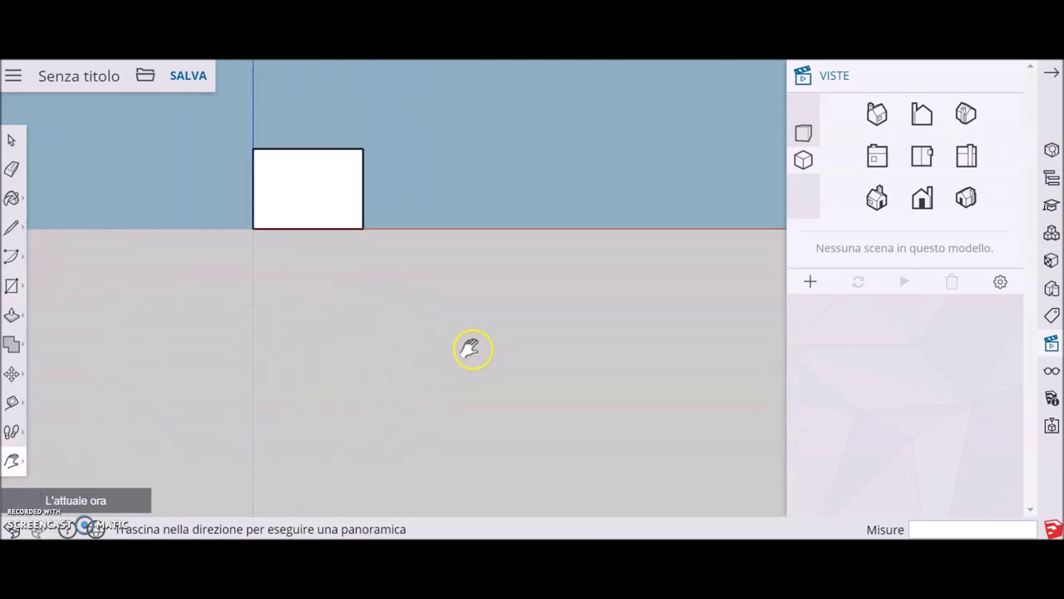
{"action": "left_click_drag", "start_coordinate": [421, 302], "coordinate": [508, 374]}
{"action": "scroll", "coordinate": [508, 373], "scroll_direction": "up", "scroll_amount": 2}
{"action": "left_click_drag", "start_coordinate": [463, 330], "coordinate": [542, 371]}
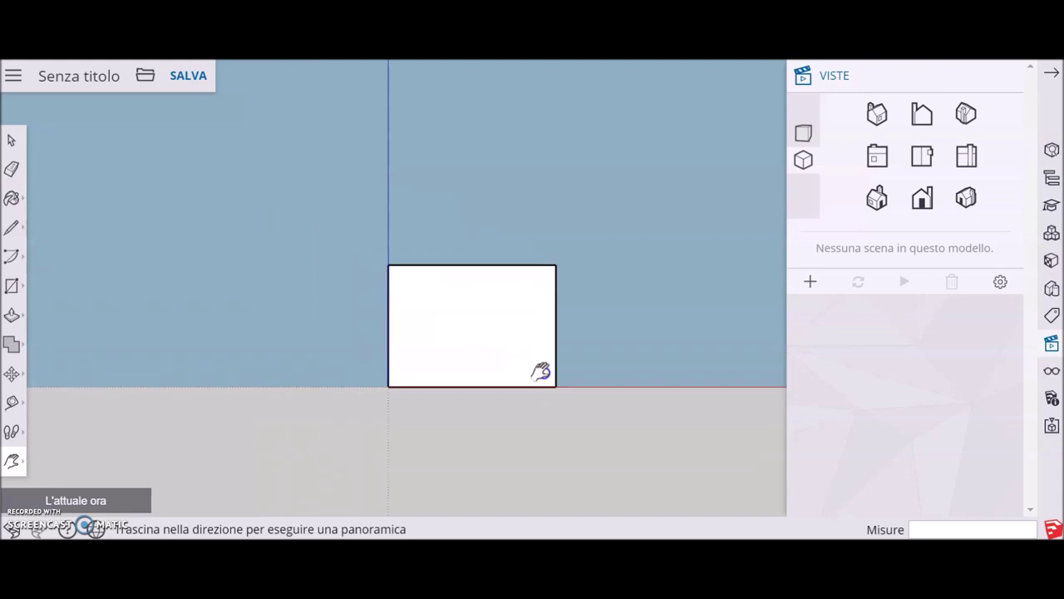
{"action": "scroll", "coordinate": [510, 361], "scroll_direction": "up", "scroll_amount": 3}
{"action": "scroll", "coordinate": [494, 352], "scroll_direction": "up", "scroll_amount": 1}
{"action": "mouse_move", "coordinate": [433, 341]}
{"action": "left_mouse_down"}
{"action": "mouse_move", "coordinate": [421, 359]}
{"action": "mouse_move", "coordinate": [435, 369]}
{"action": "mouse_move", "coordinate": [490, 361]}
{"action": "left_mouse_up"}
{"action": "scroll", "coordinate": [441, 357], "scroll_direction": "down", "scroll_amount": 1}
{"action": "scroll", "coordinate": [443, 359], "scroll_direction": "up", "scroll_amount": 2}
{"action": "scroll", "coordinate": [444, 357], "scroll_direction": "up", "scroll_amount": 1}
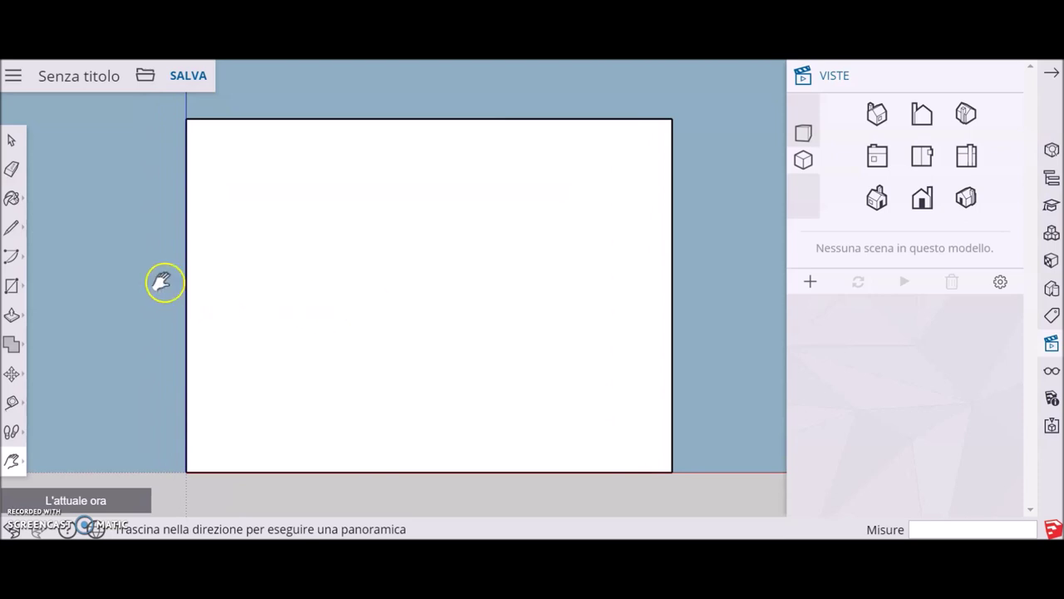
{"action": "key", "text": "r"}
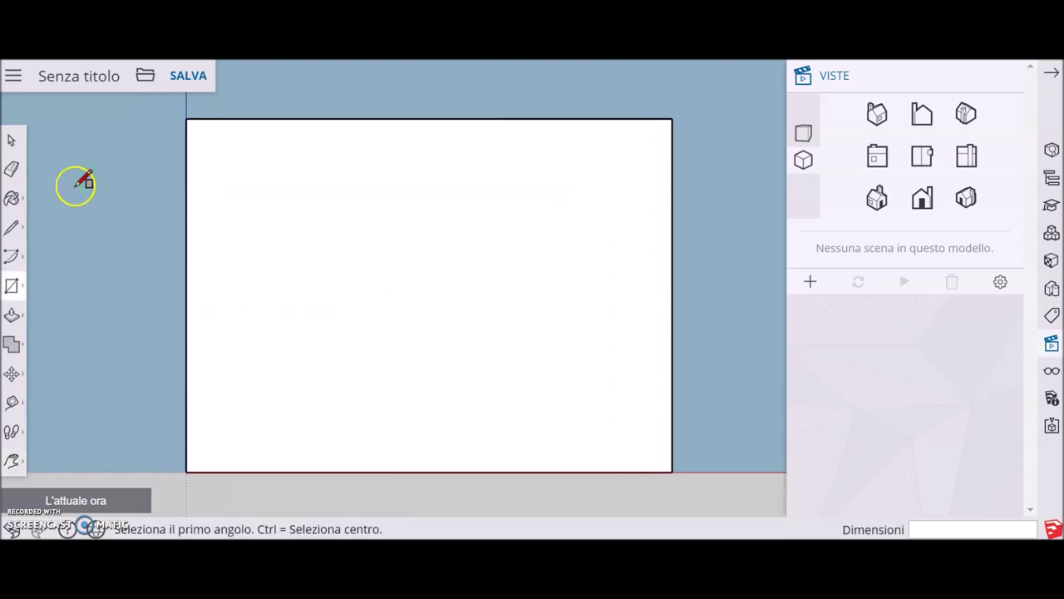
Step: Draw both diagonals of the rectangle, top-left to bottom-right and top-right to bottom-left
{"action": "left_click", "coordinate": [9, 233]}
{"action": "left_click", "coordinate": [187, 118]}
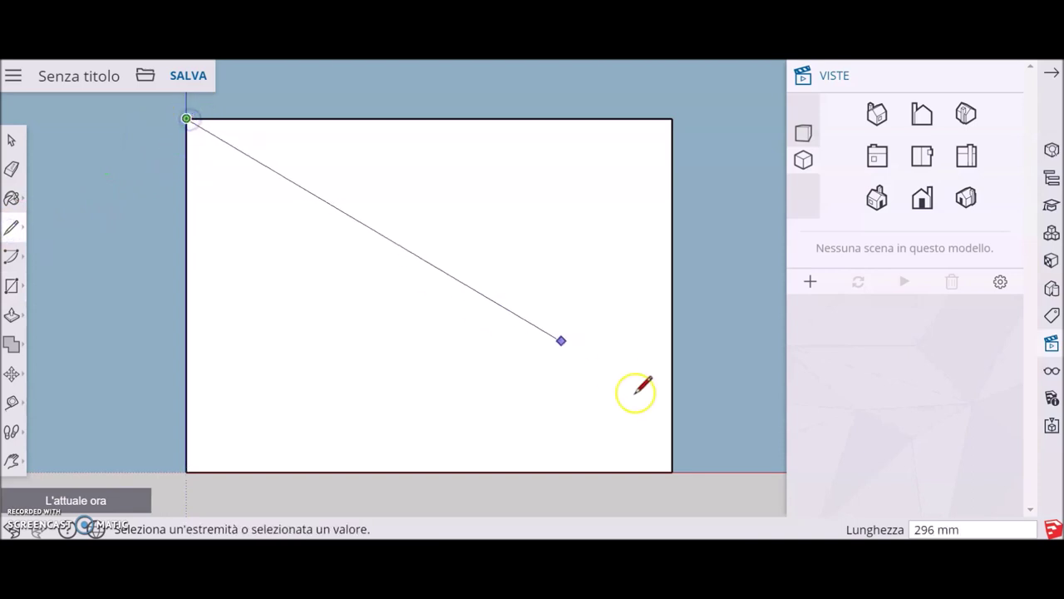
{"action": "left_click", "coordinate": [672, 471]}
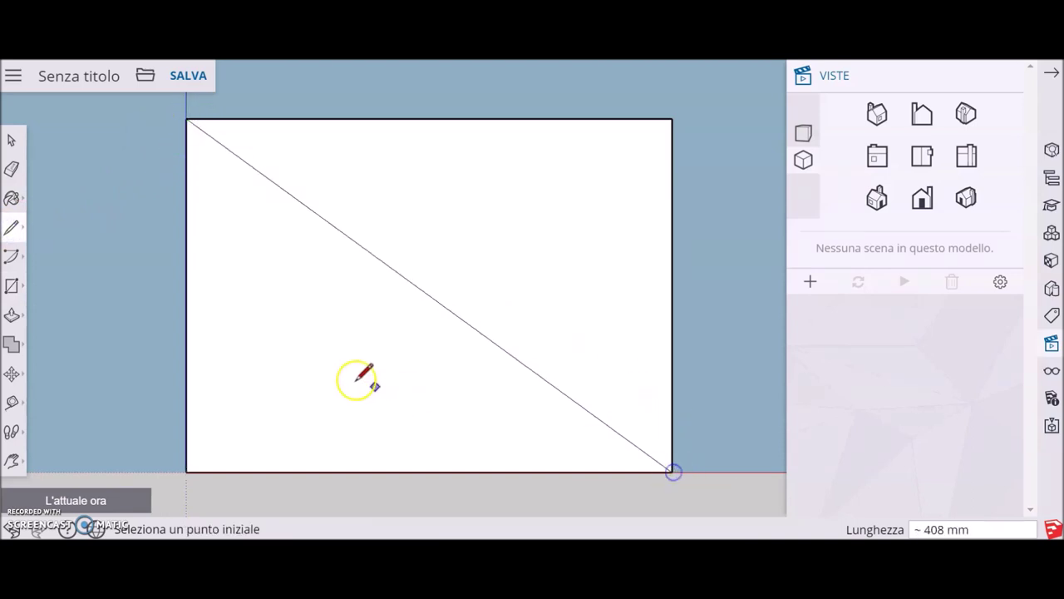
{"action": "left_click", "coordinate": [11, 237]}
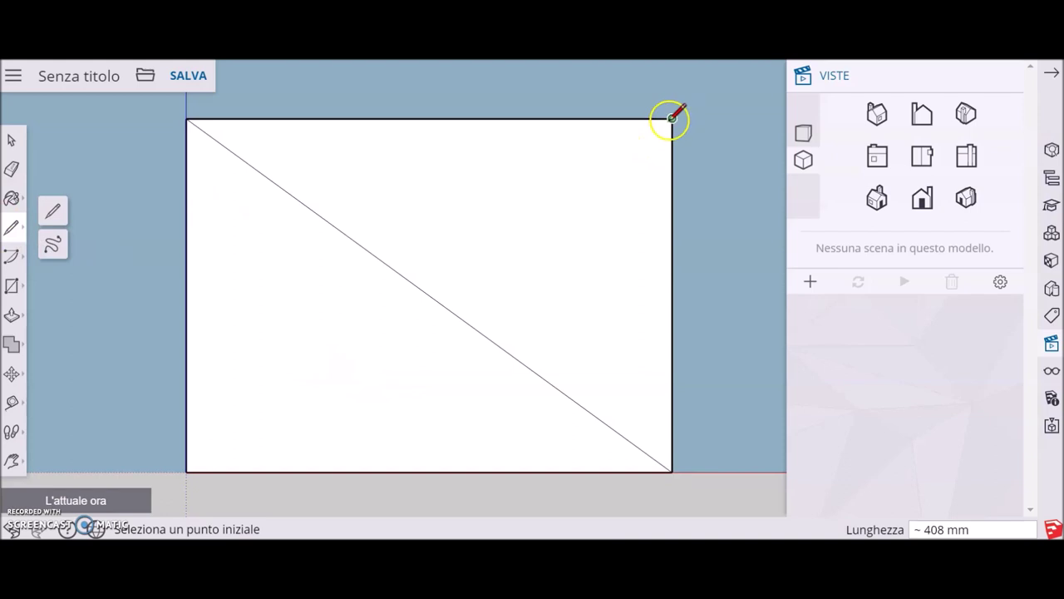
{"action": "left_click", "coordinate": [672, 117]}
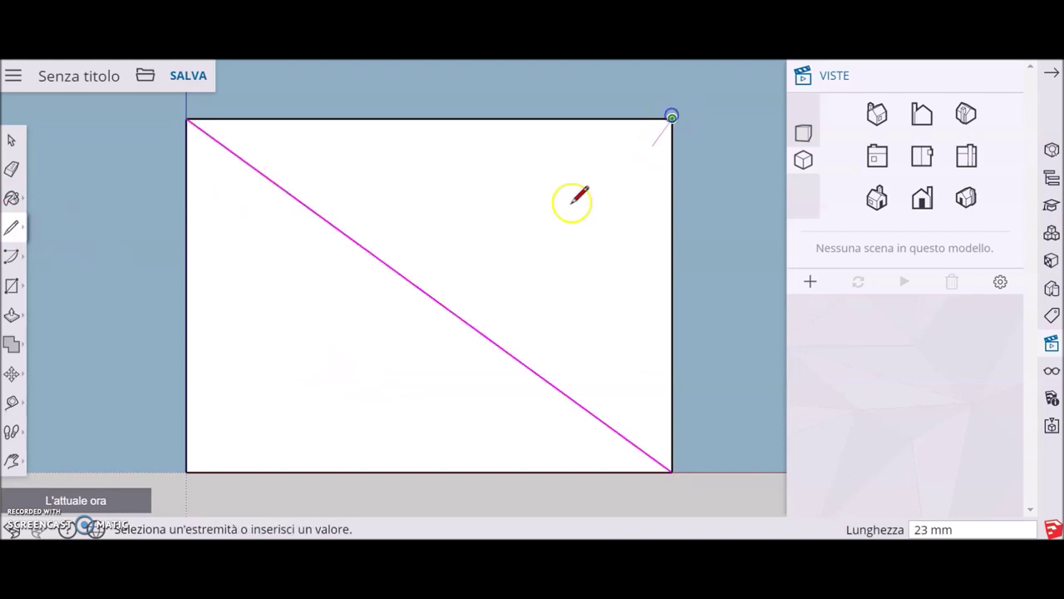
{"action": "left_click", "coordinate": [186, 471]}
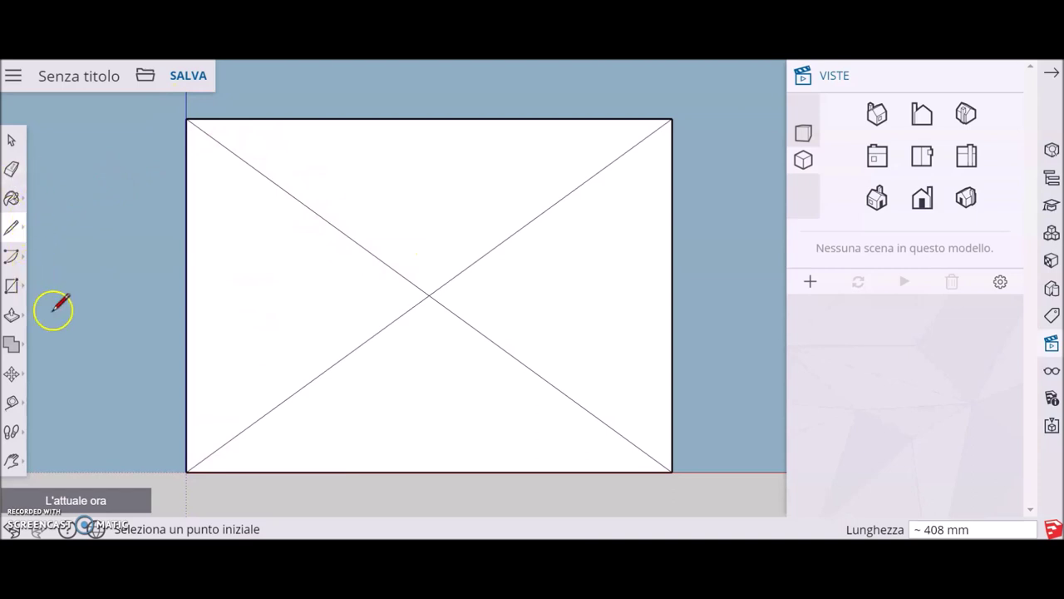
Step: Draw a circle of radius 180 centred on the diagonals' intersection
{"action": "left_click", "coordinate": [11, 286]}
{"action": "left_click", "coordinate": [81, 287]}
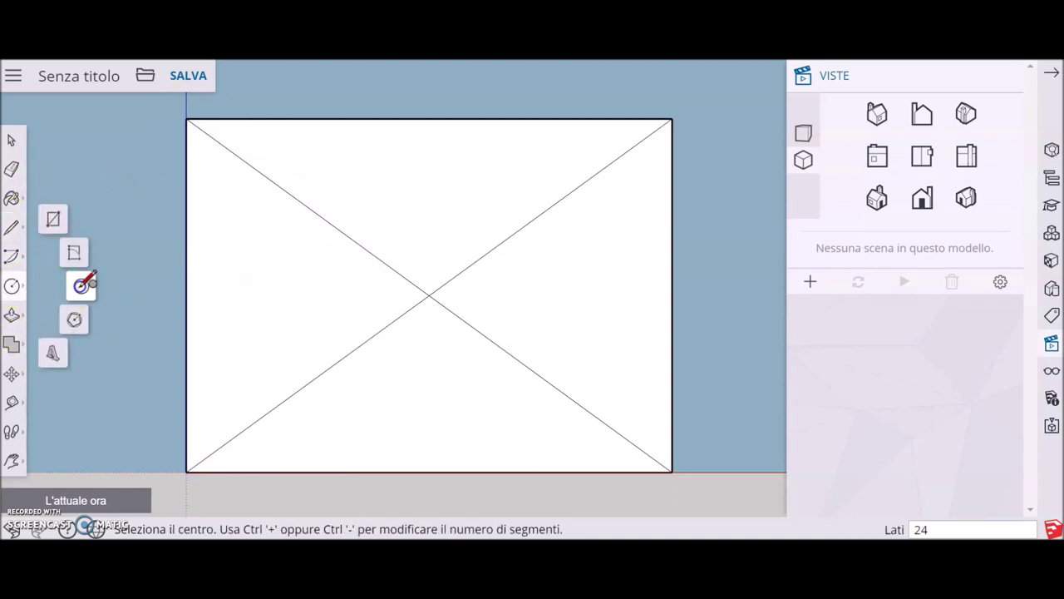
{"action": "left_click", "coordinate": [429, 295]}
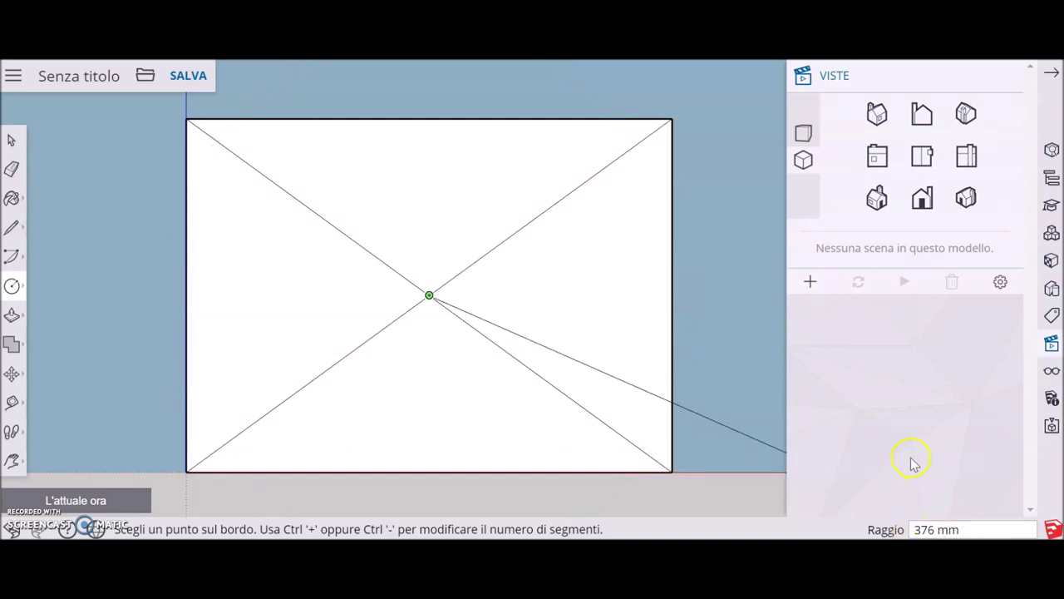
{"action": "type", "text": "180"}
{"action": "key", "text": "Return"}
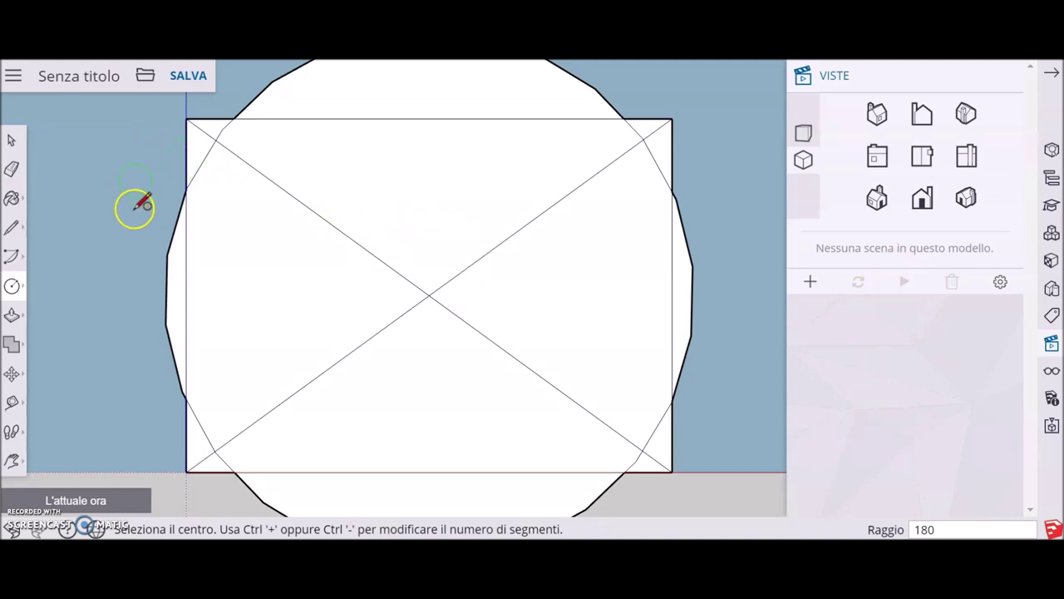
{"action": "left_click", "coordinate": [12, 227]}
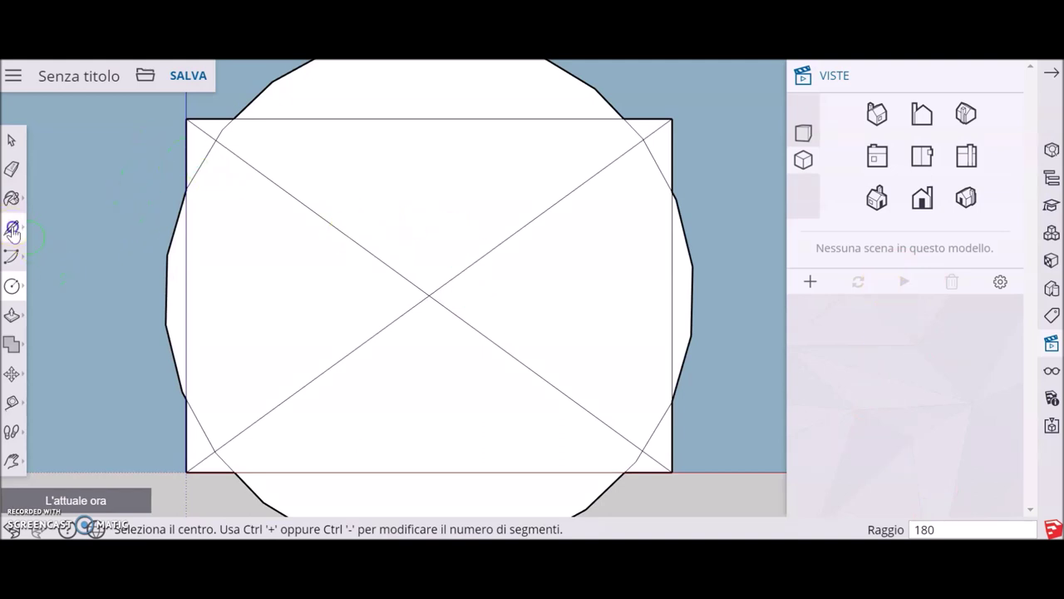
Step: Connect the four circle–diagonal crossings with lines to form the inner border rectangle
{"action": "left_click", "coordinate": [216, 140]}
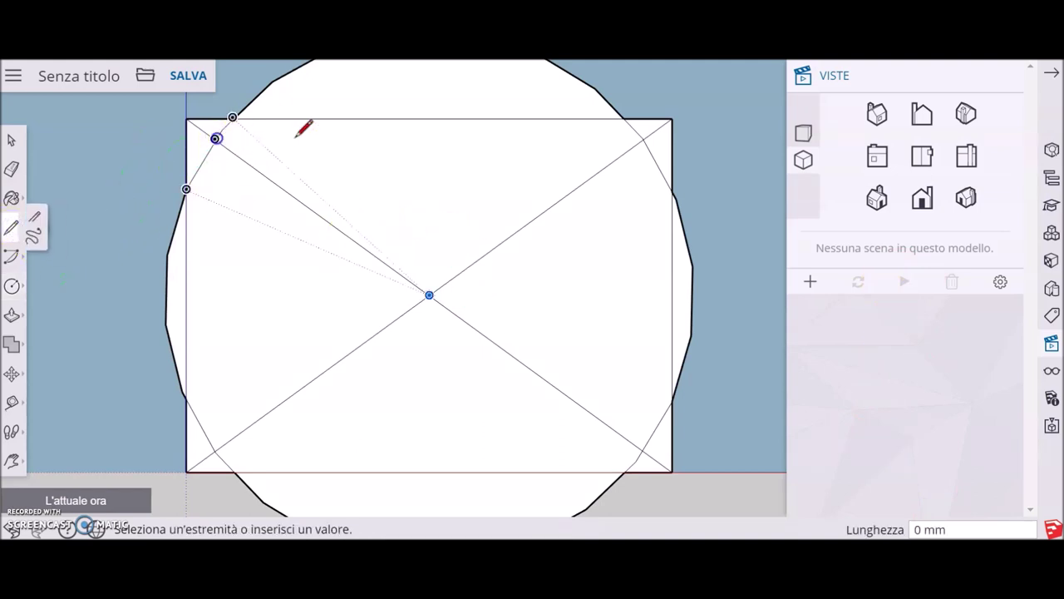
{"action": "left_click", "coordinate": [643, 139]}
{"action": "left_click", "coordinate": [644, 138]}
{"action": "left_click", "coordinate": [642, 449]}
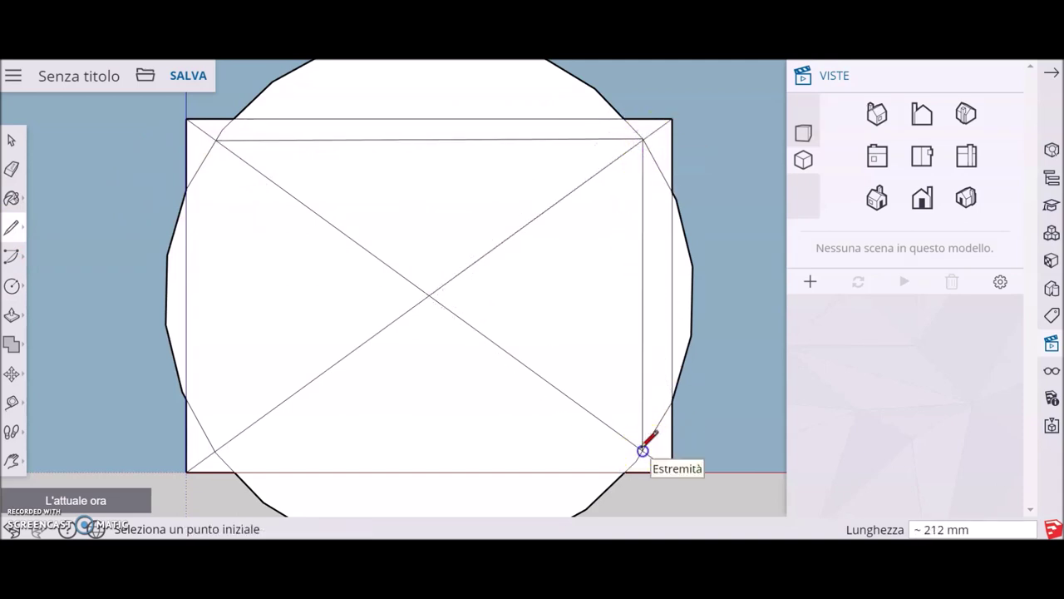
{"action": "left_click", "coordinate": [644, 450]}
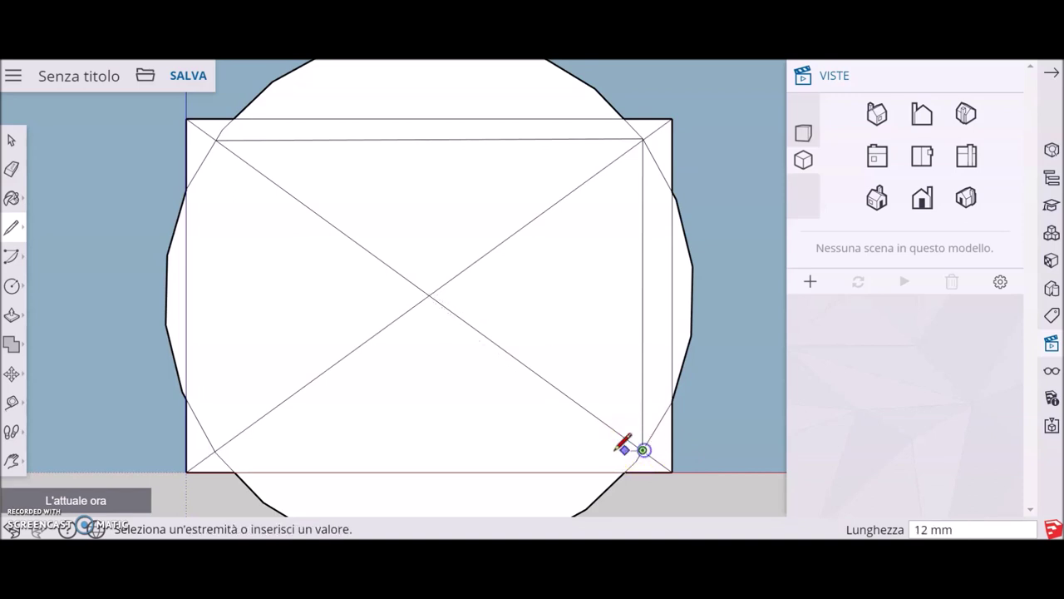
{"action": "left_click", "coordinate": [214, 450]}
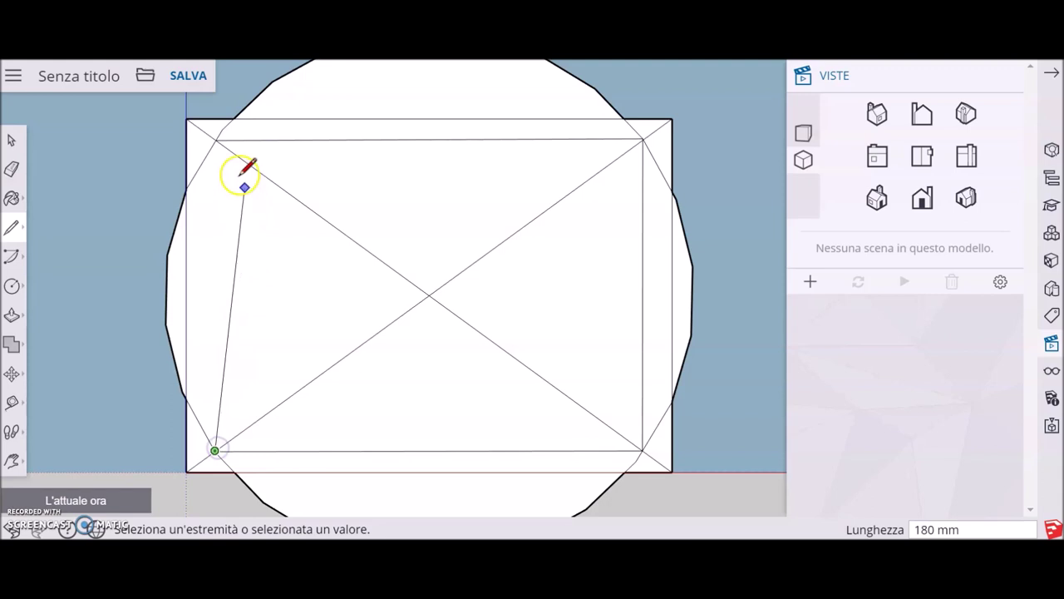
{"action": "left_click", "coordinate": [216, 139]}
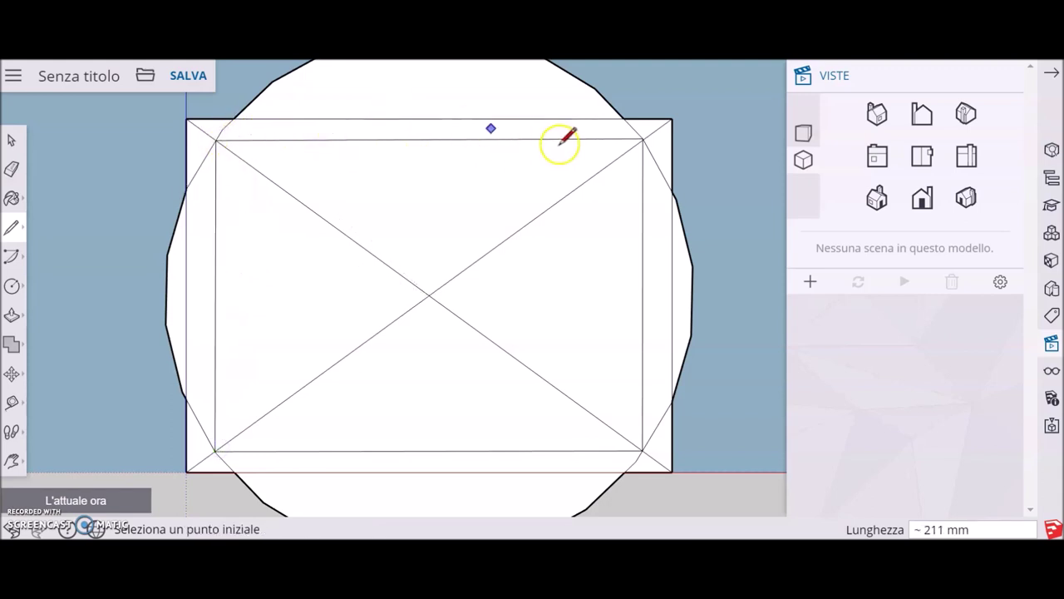
{"action": "left_click", "coordinate": [12, 169]}
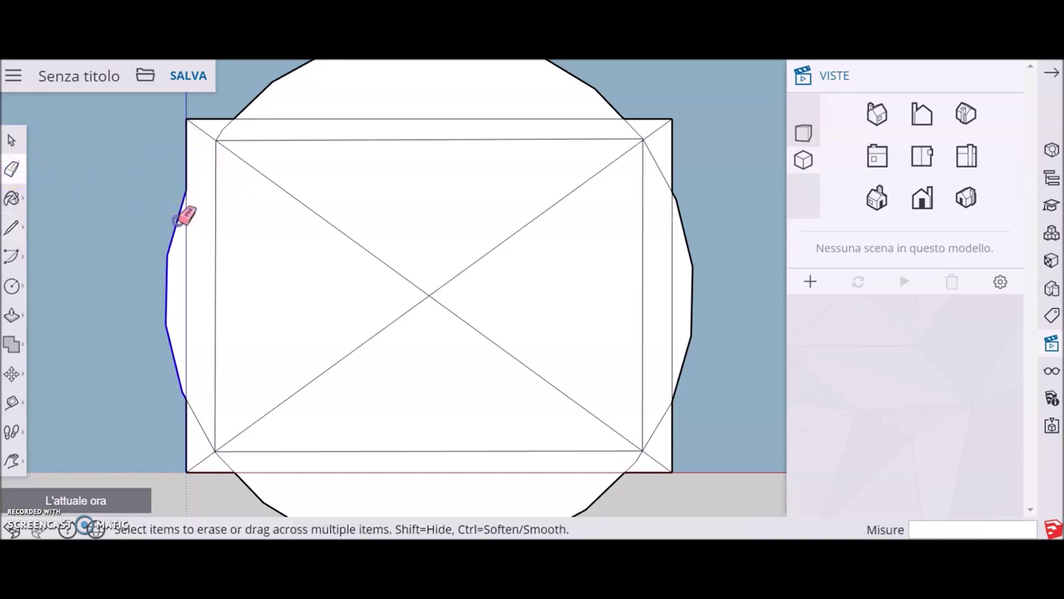
Step: Erase both diagonals and the circle arcs sticking out left, right and below the inner rectangle
{"action": "left_click_drag", "start_coordinate": [199, 191], "coordinate": [171, 297]}
{"action": "left_click_drag", "start_coordinate": [202, 422], "coordinate": [226, 460]}
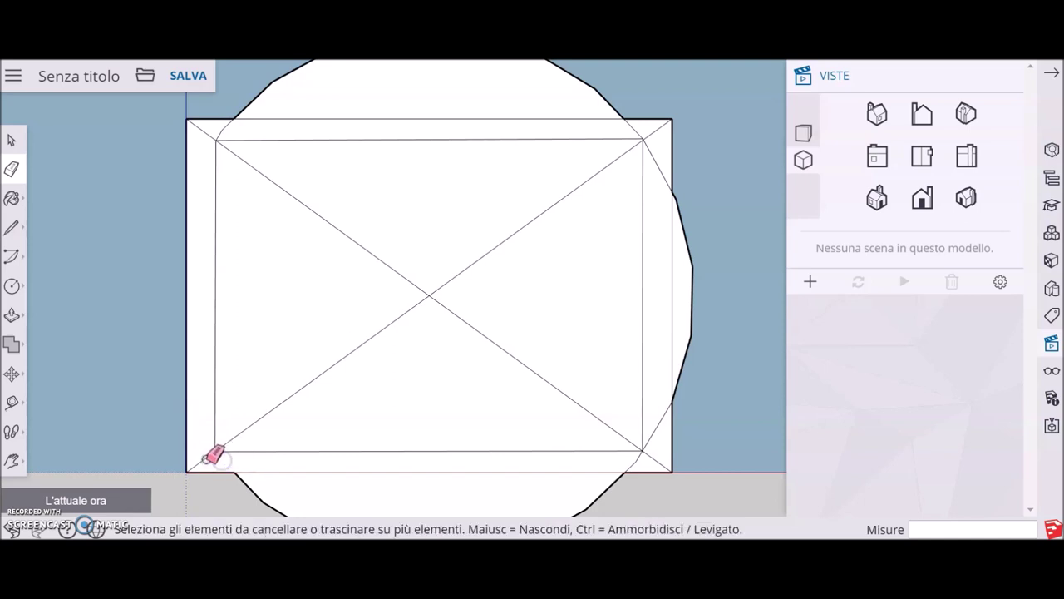
{"action": "left_click_drag", "start_coordinate": [239, 433], "coordinate": [358, 345]}
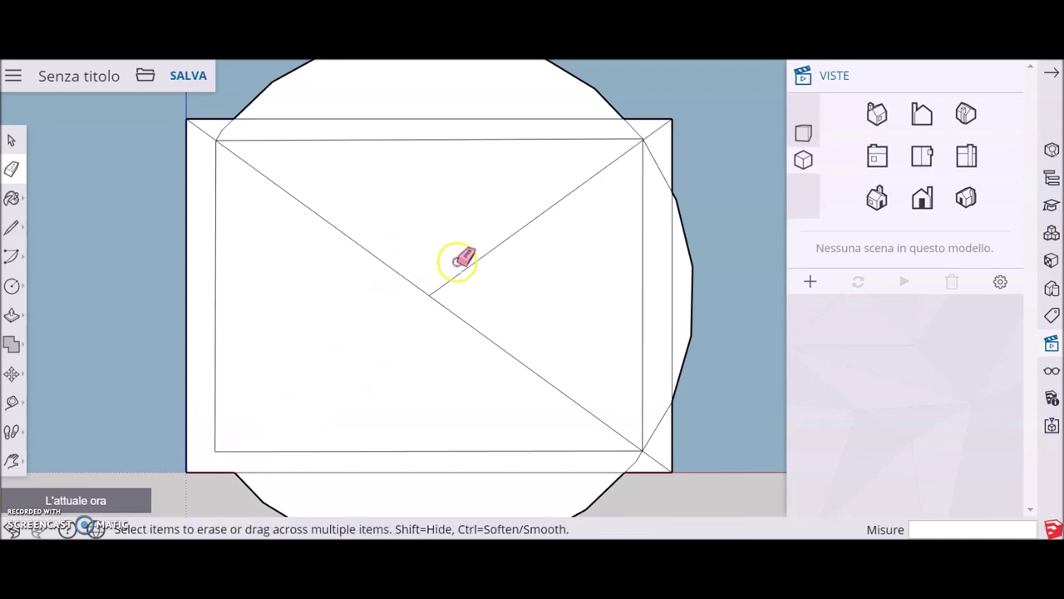
{"action": "mouse_move", "coordinate": [451, 277]}
{"action": "left_mouse_down"}
{"action": "mouse_move", "coordinate": [429, 287]}
{"action": "mouse_move", "coordinate": [219, 135]}
{"action": "mouse_move", "coordinate": [653, 130]}
{"action": "left_mouse_up"}
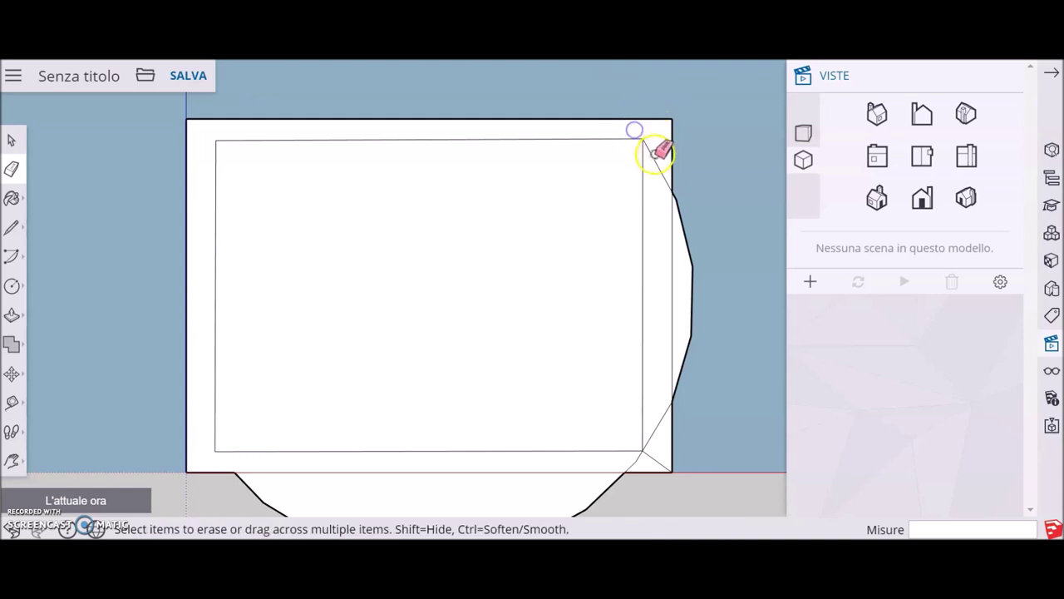
{"action": "mouse_move", "coordinate": [698, 242]}
{"action": "left_mouse_down"}
{"action": "mouse_move", "coordinate": [660, 185]}
{"action": "mouse_move", "coordinate": [665, 158]}
{"action": "left_mouse_up"}
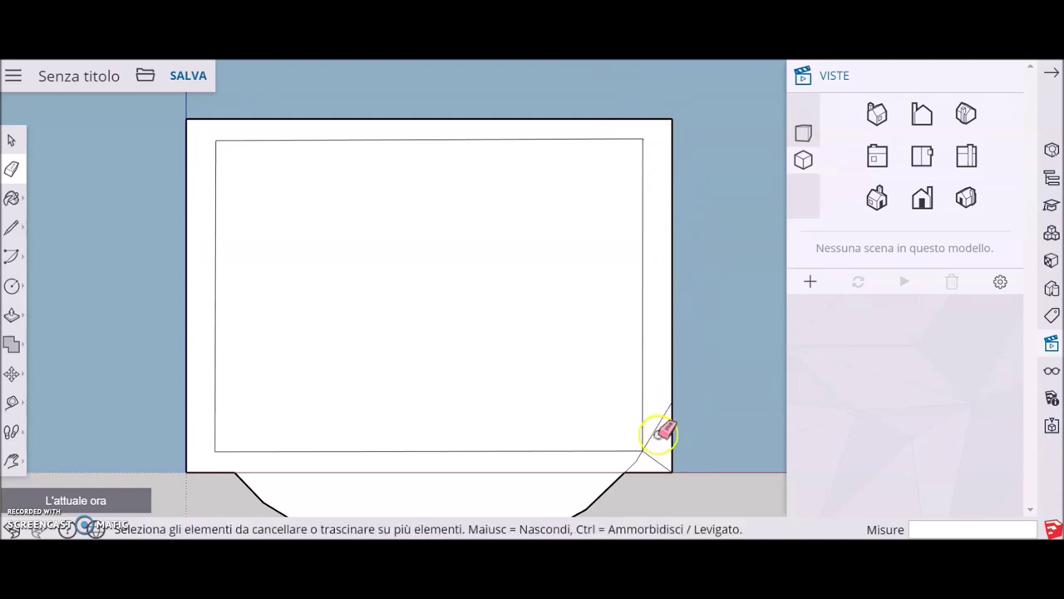
{"action": "left_click_drag", "start_coordinate": [646, 439], "coordinate": [652, 459]}
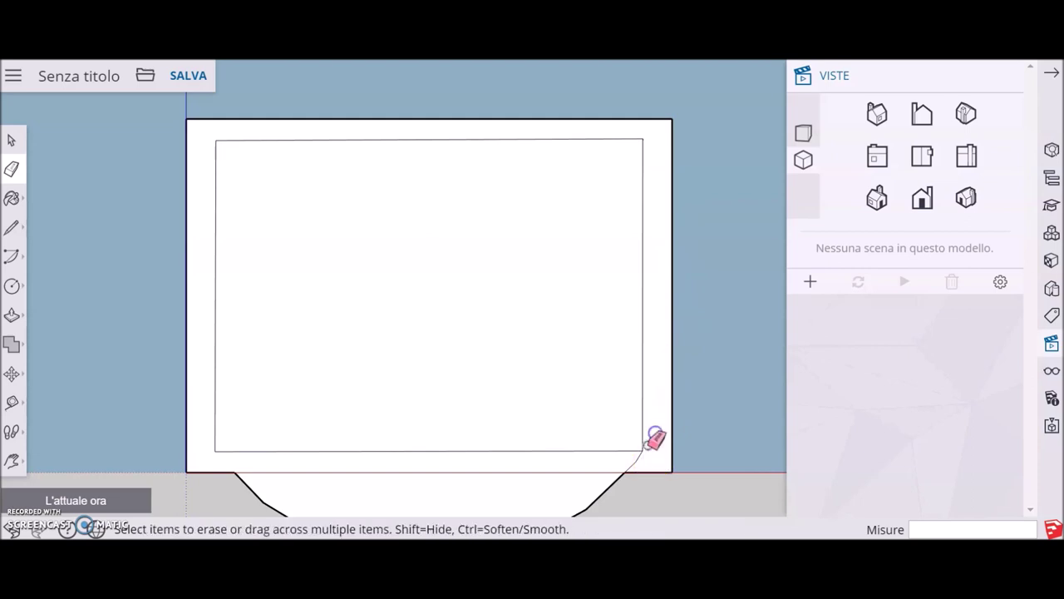
{"action": "left_click_drag", "start_coordinate": [642, 458], "coordinate": [589, 487]}
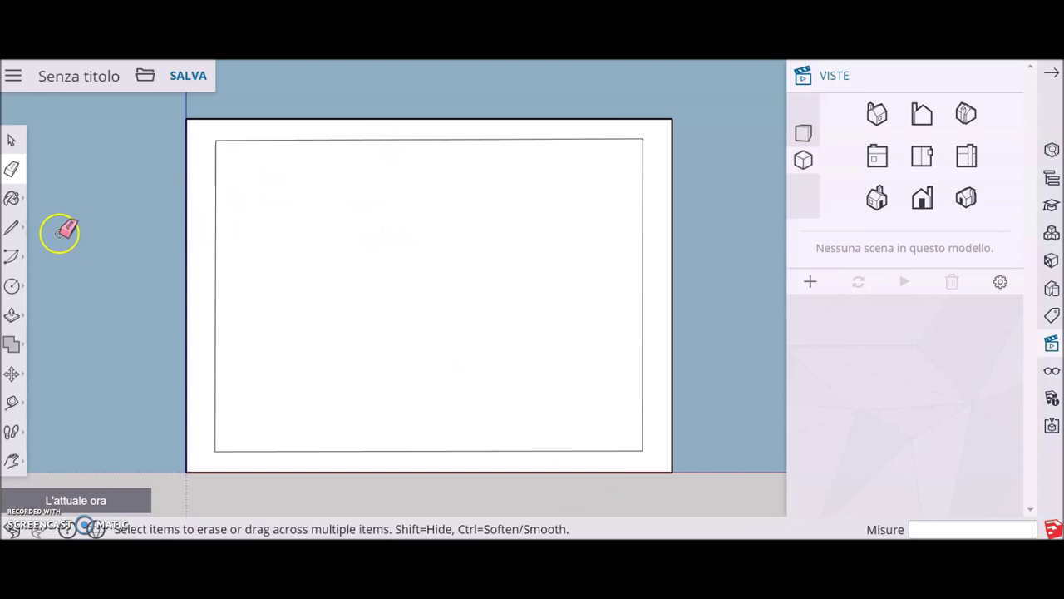
{"action": "left_click", "coordinate": [12, 228]}
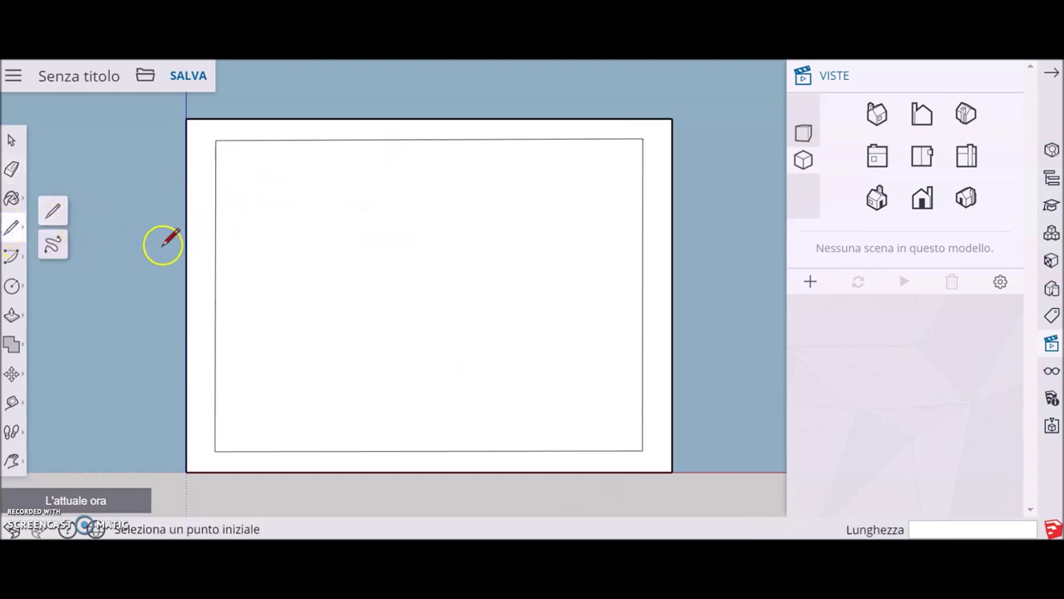
Step: Draw a horizontal line across the frame from the left edge's midpoint to the right edge
{"action": "left_click", "coordinate": [48, 210]}
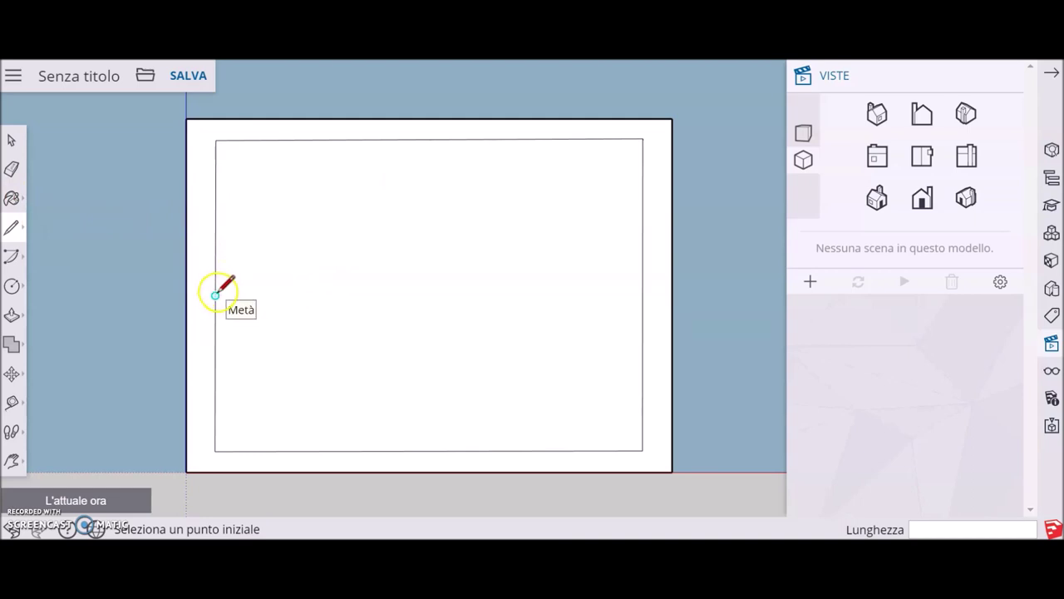
{"action": "left_click", "coordinate": [215, 294]}
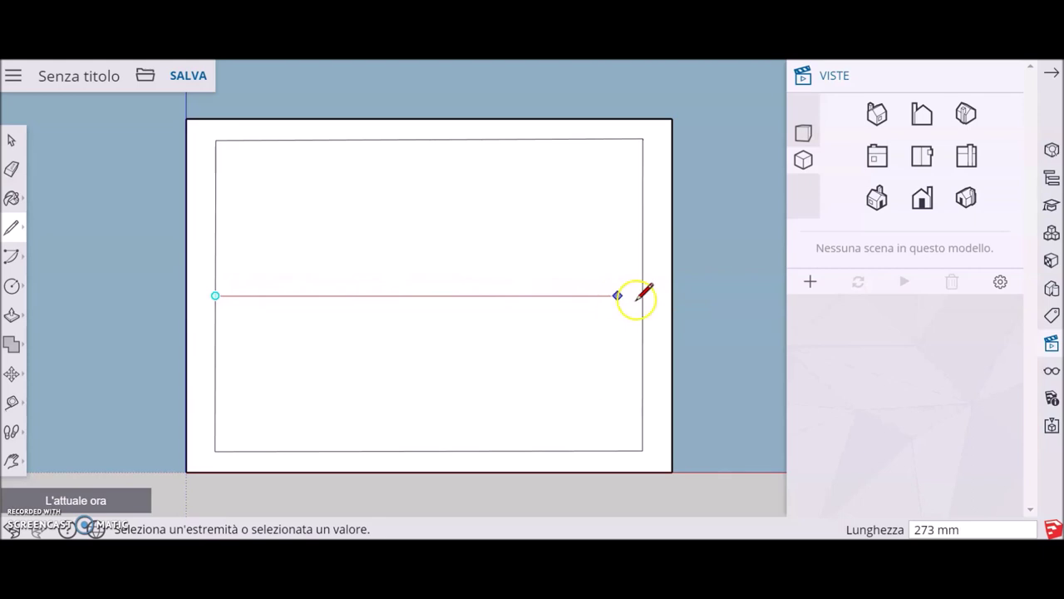
{"action": "left_click", "coordinate": [643, 296]}
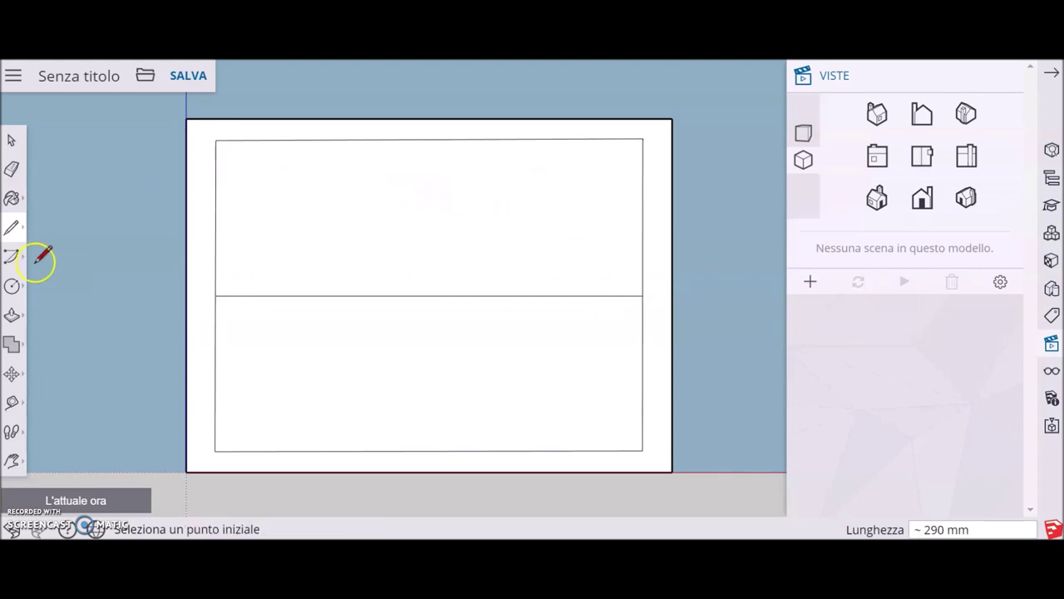
{"action": "left_click", "coordinate": [12, 228]}
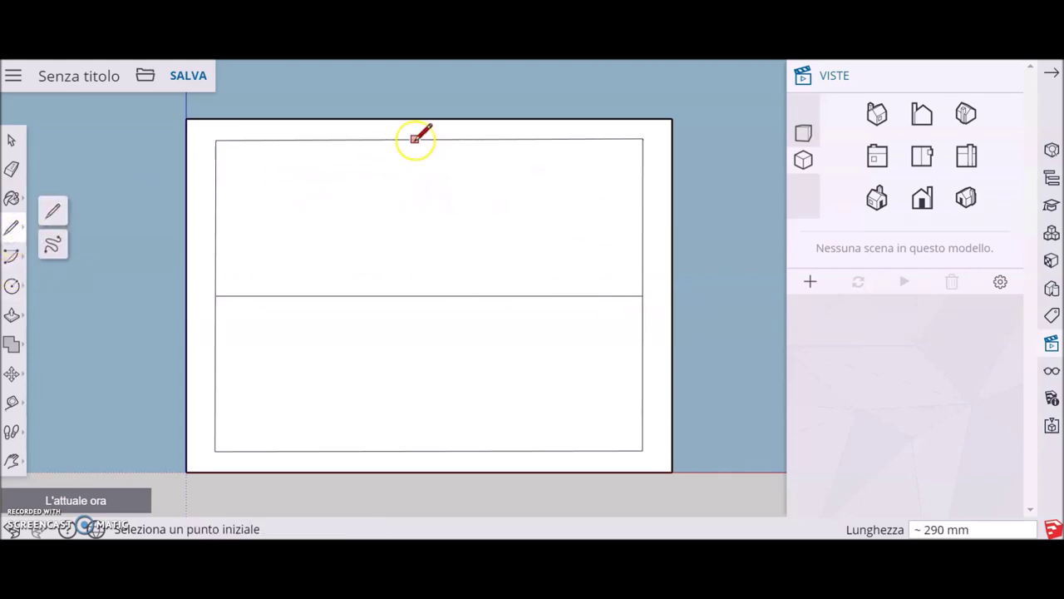
{"action": "left_click", "coordinate": [414, 139]}
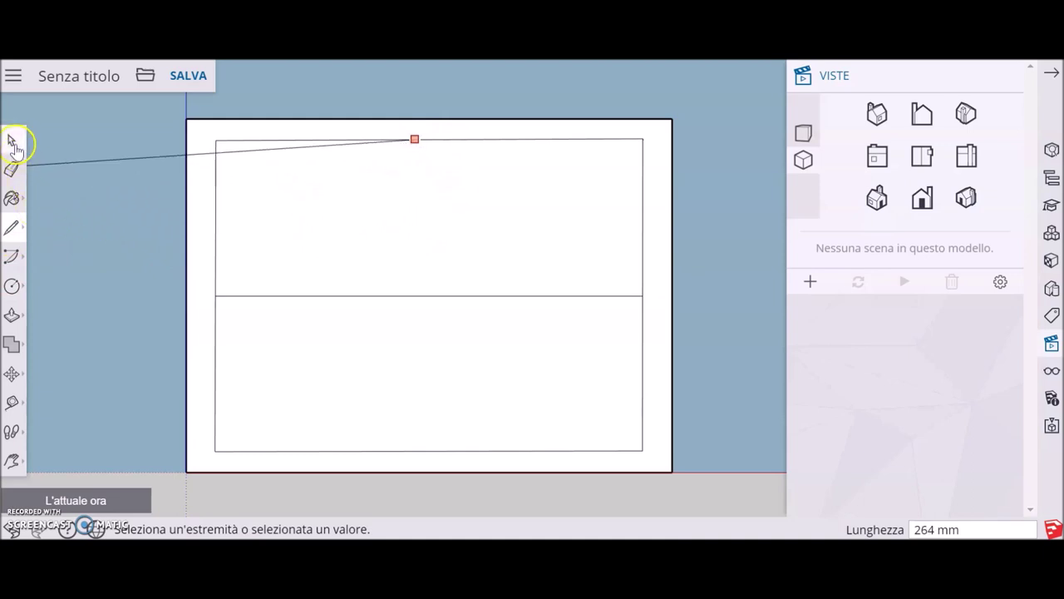
{"action": "left_click", "coordinate": [15, 529]}
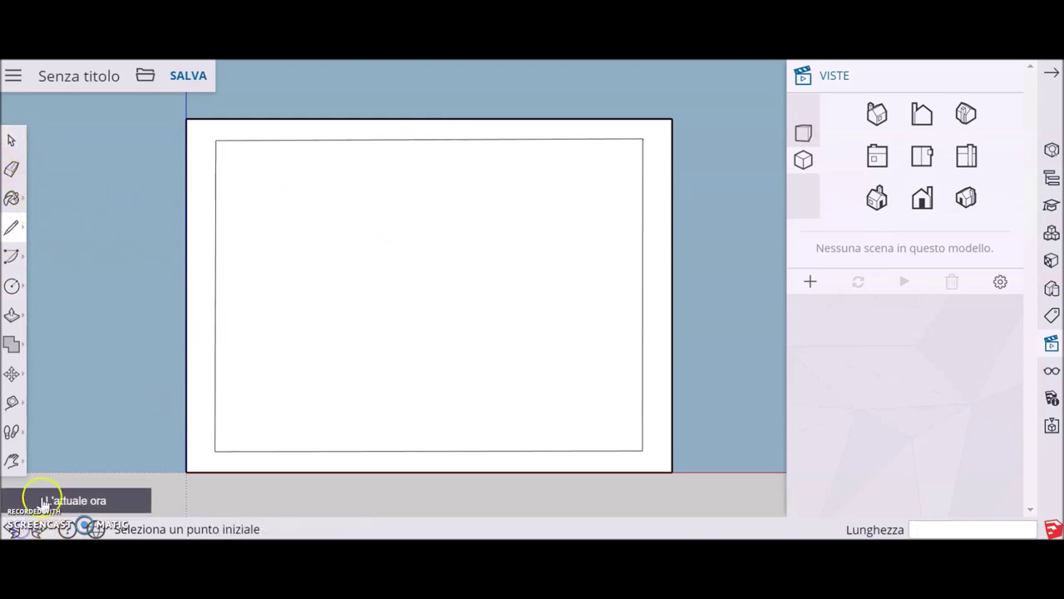
{"action": "left_click", "coordinate": [12, 226]}
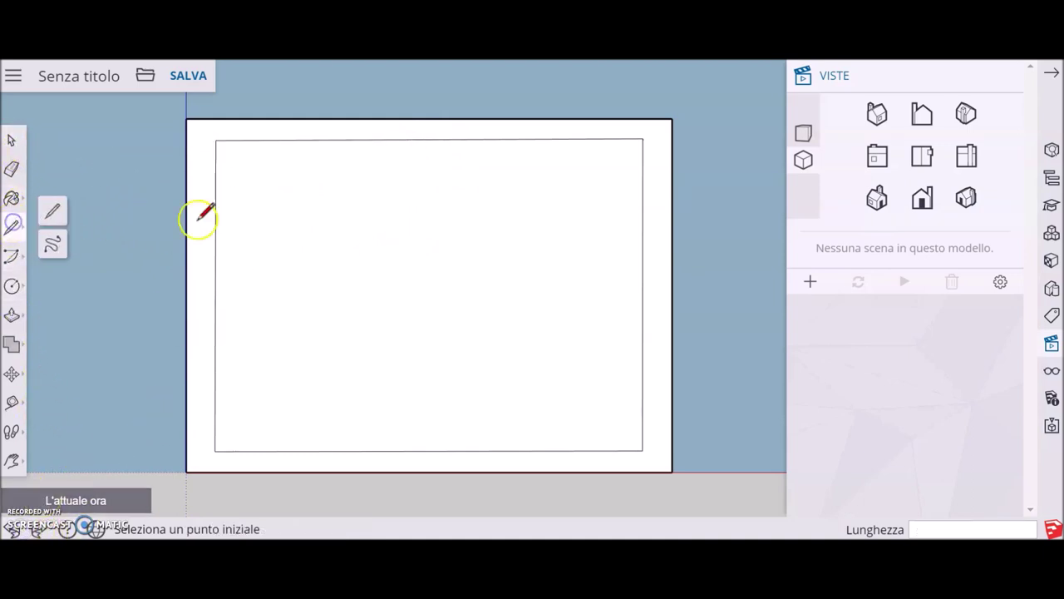
Step: Draw the vertical midline from top edge to bottom edge, then retrace the horizontal midline
{"action": "left_click", "coordinate": [429, 139]}
{"action": "left_click", "coordinate": [429, 450]}
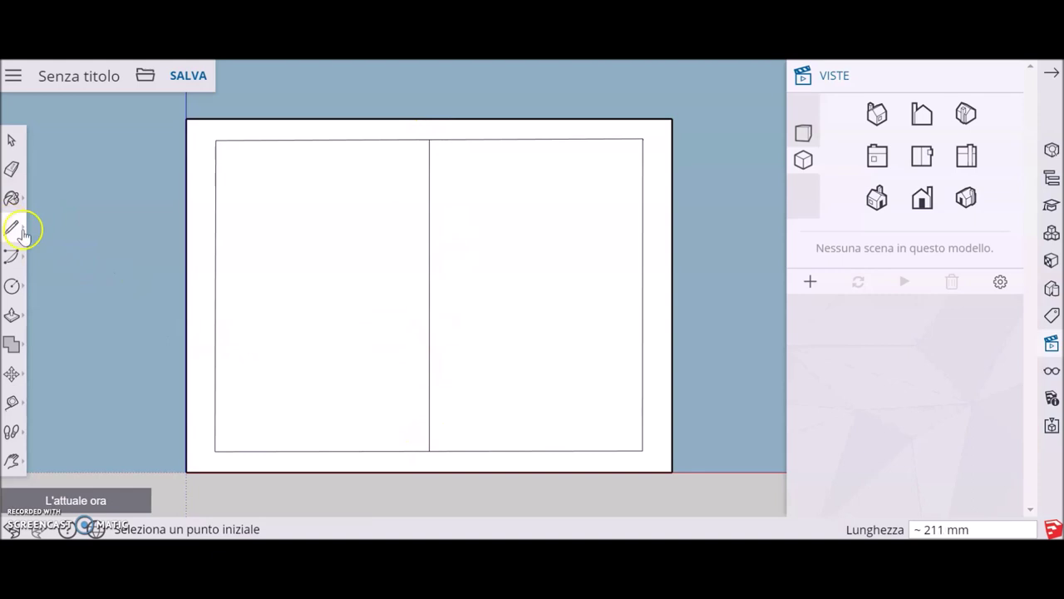
{"action": "left_click", "coordinate": [53, 209]}
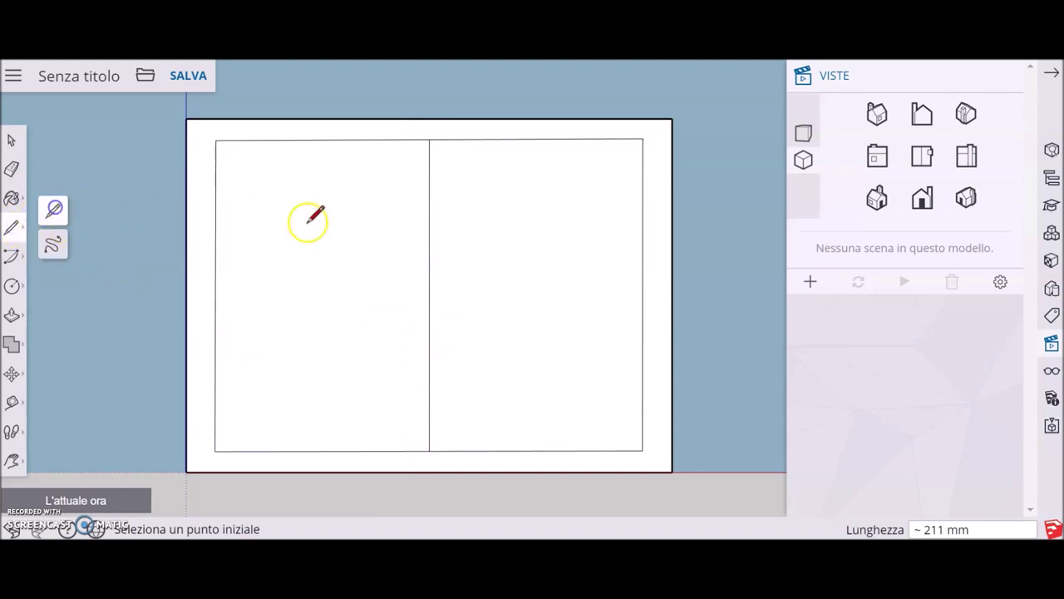
{"action": "left_click", "coordinate": [214, 294]}
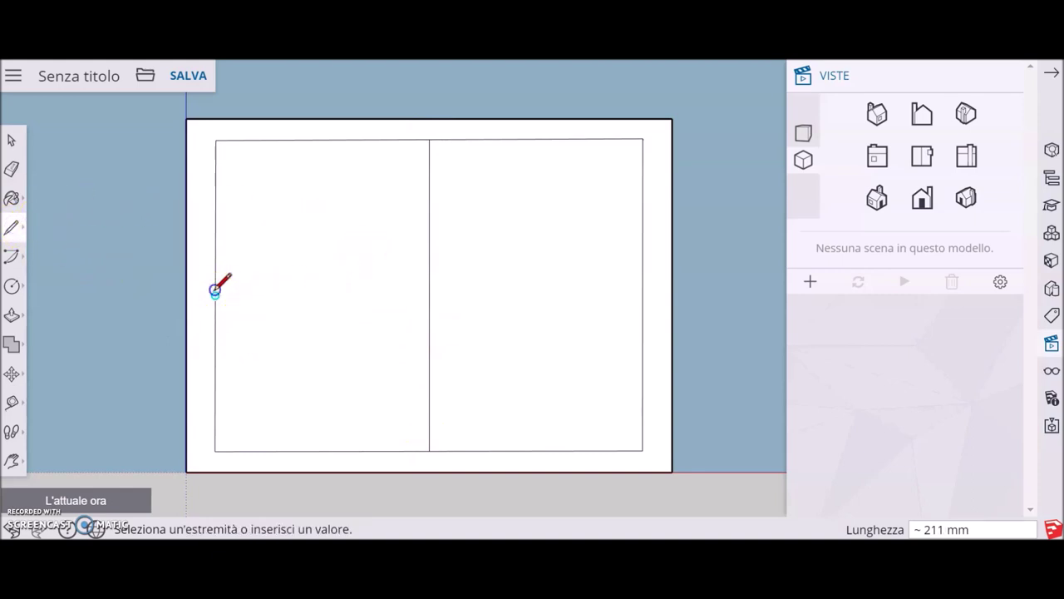
{"action": "left_click", "coordinate": [644, 295]}
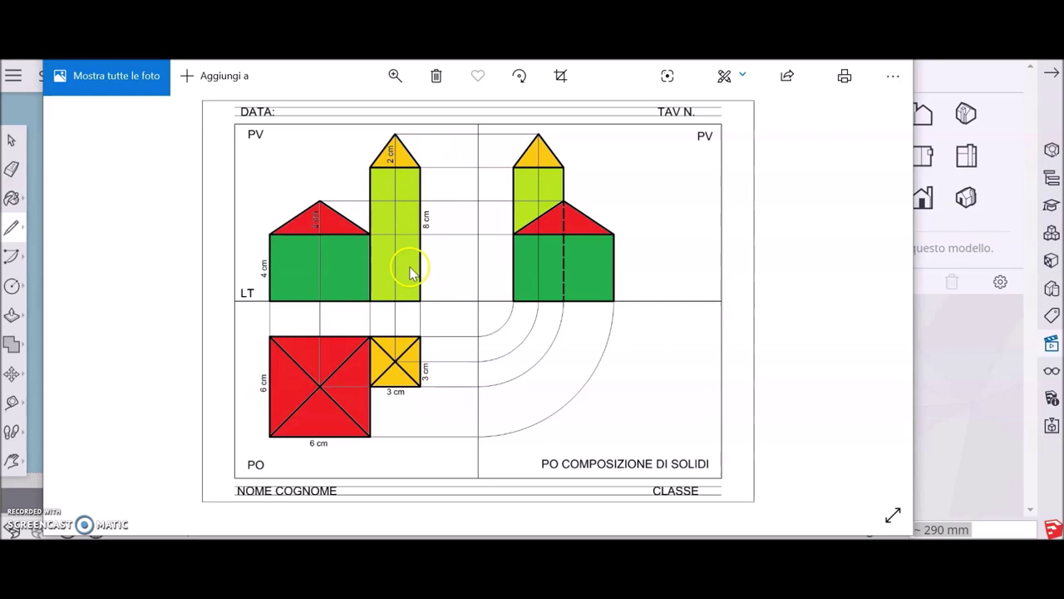
{"action": "left_click", "coordinate": [838, 73]}
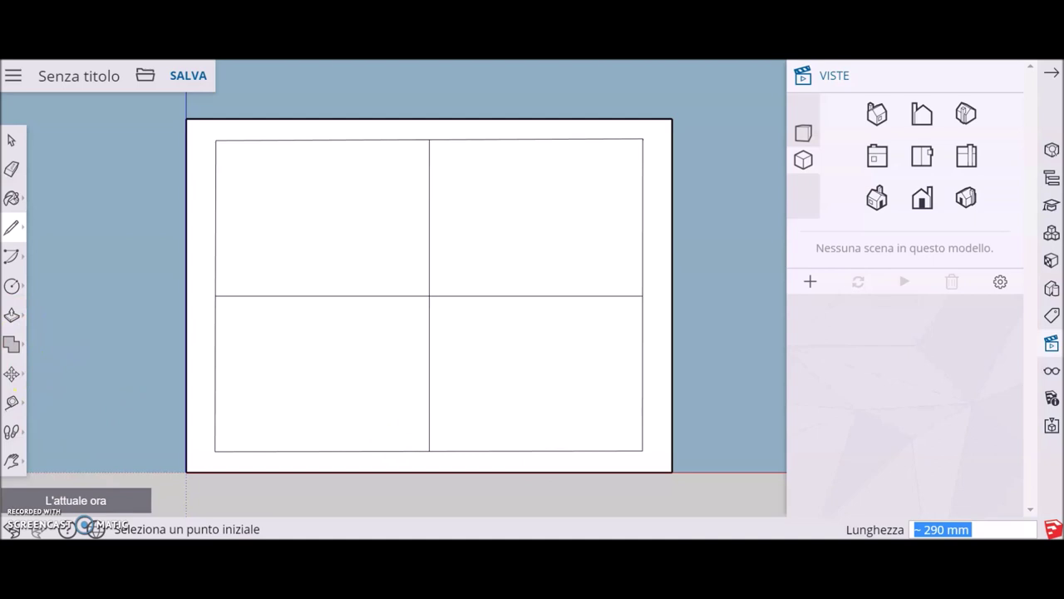
{"action": "key", "text": "alt+Tab"}
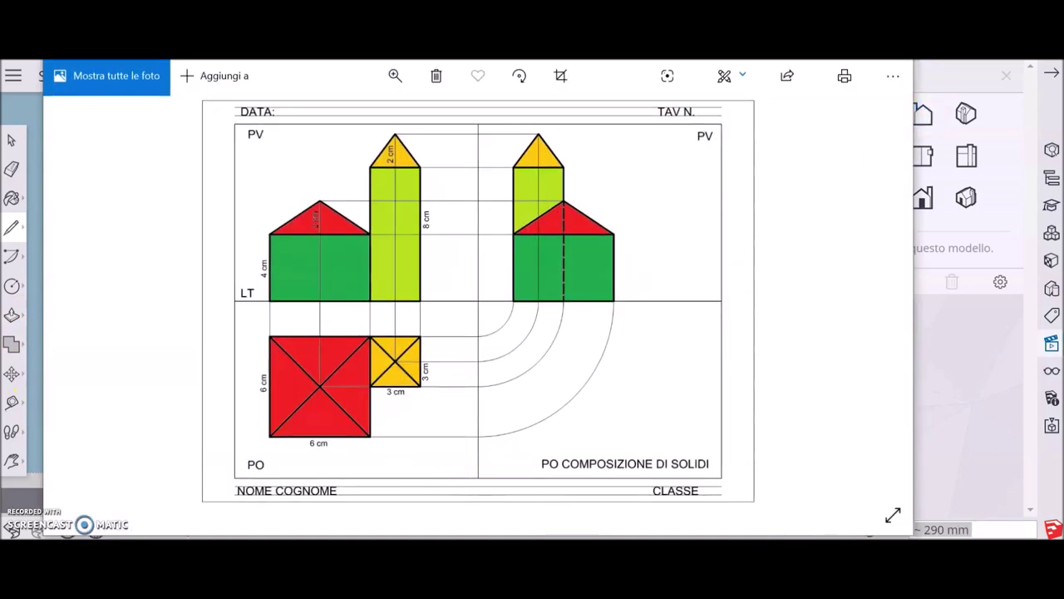
{"action": "key", "text": "alt+Tab"}
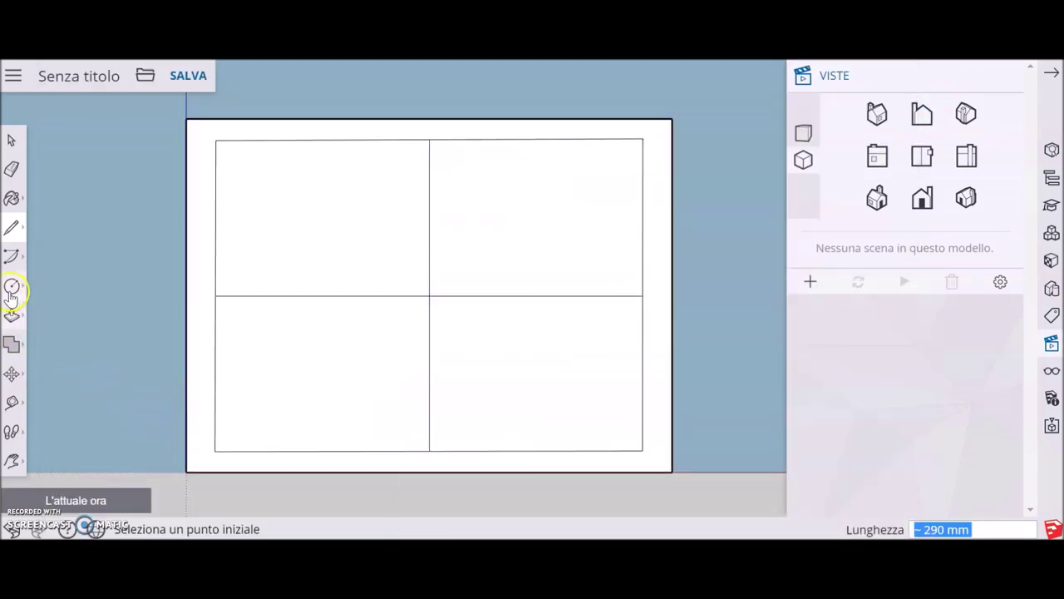
Step: Draw a 60 × 60 square in the lower-left quadrant with the Rectangle tool
{"action": "left_click", "coordinate": [12, 285]}
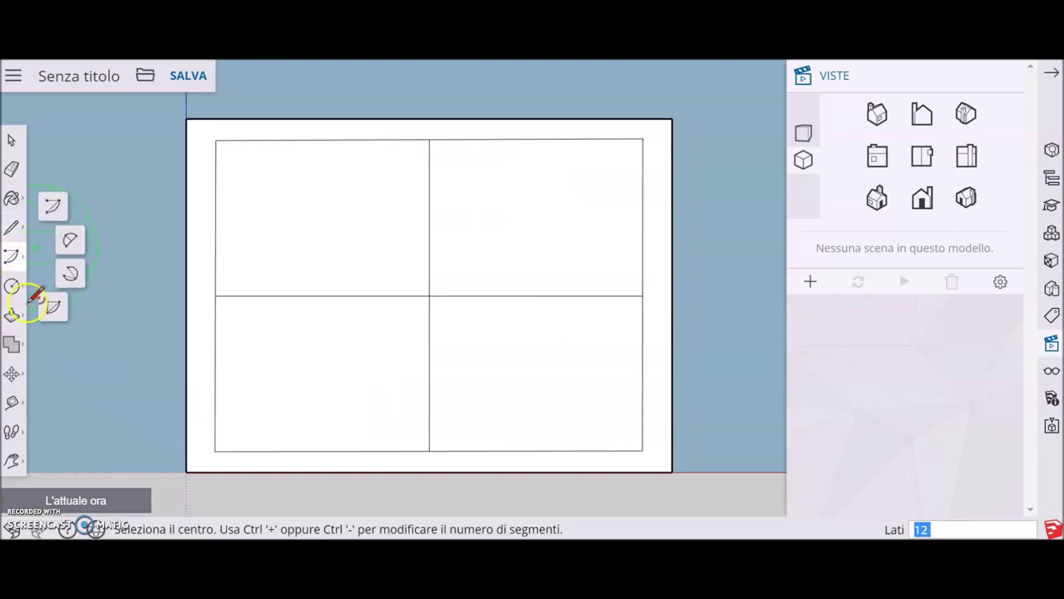
{"action": "left_click", "coordinate": [13, 288]}
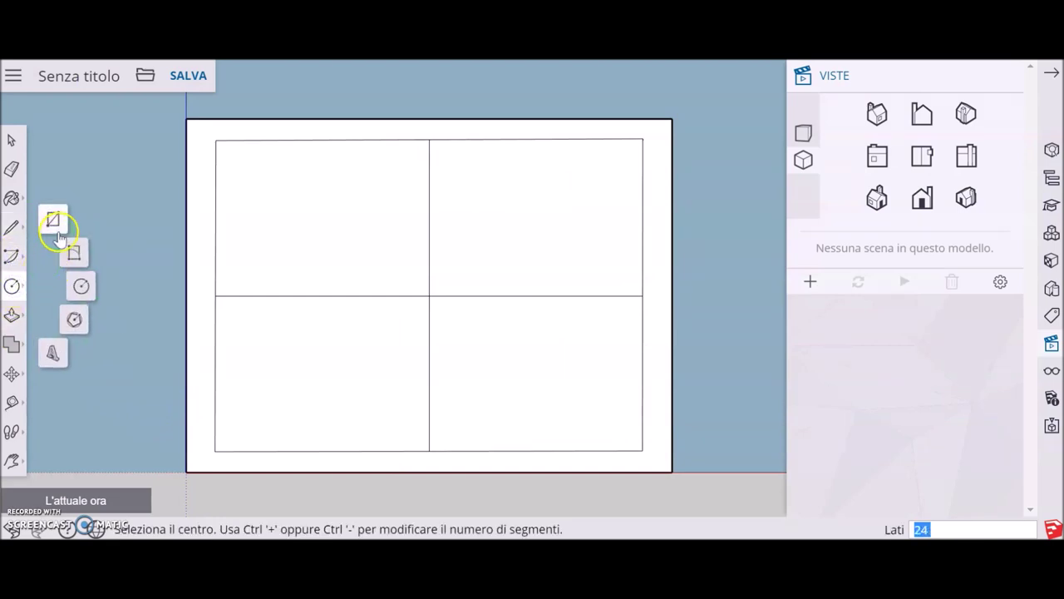
{"action": "left_click", "coordinate": [53, 220]}
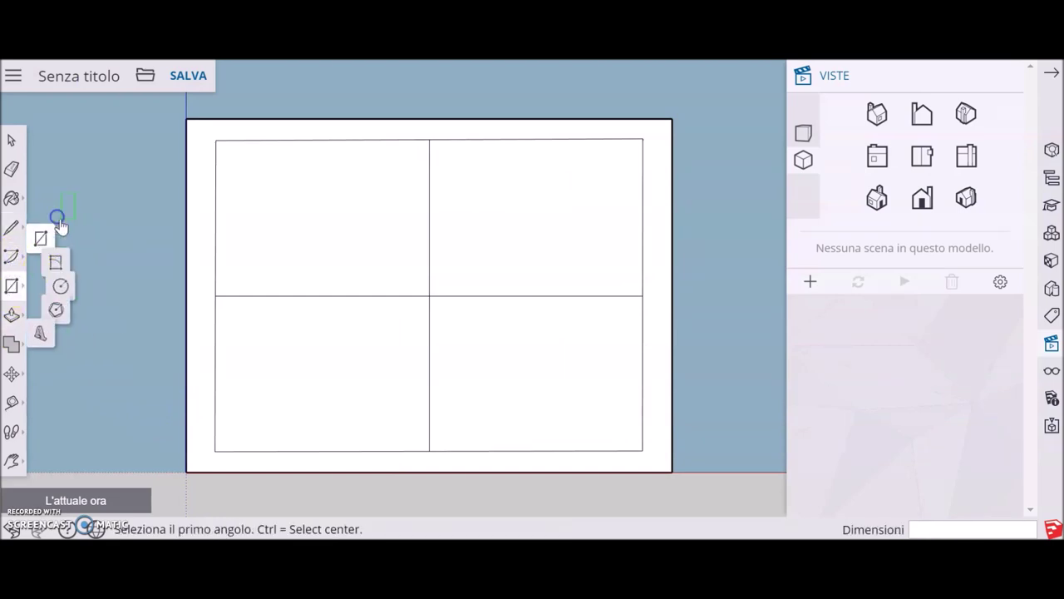
{"action": "left_click", "coordinate": [270, 335]}
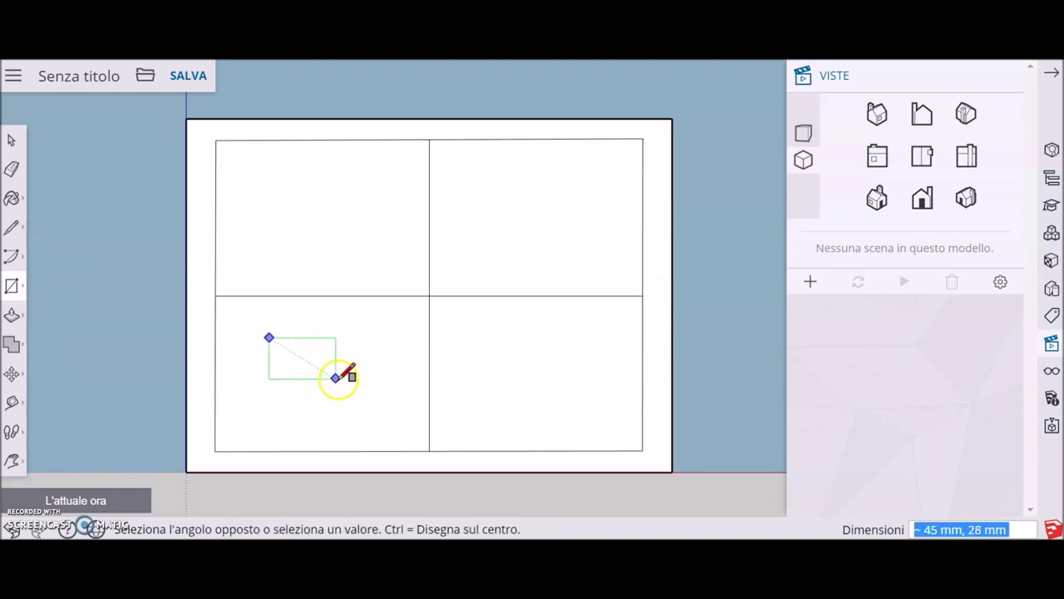
{"action": "type", "text": "60,60"}
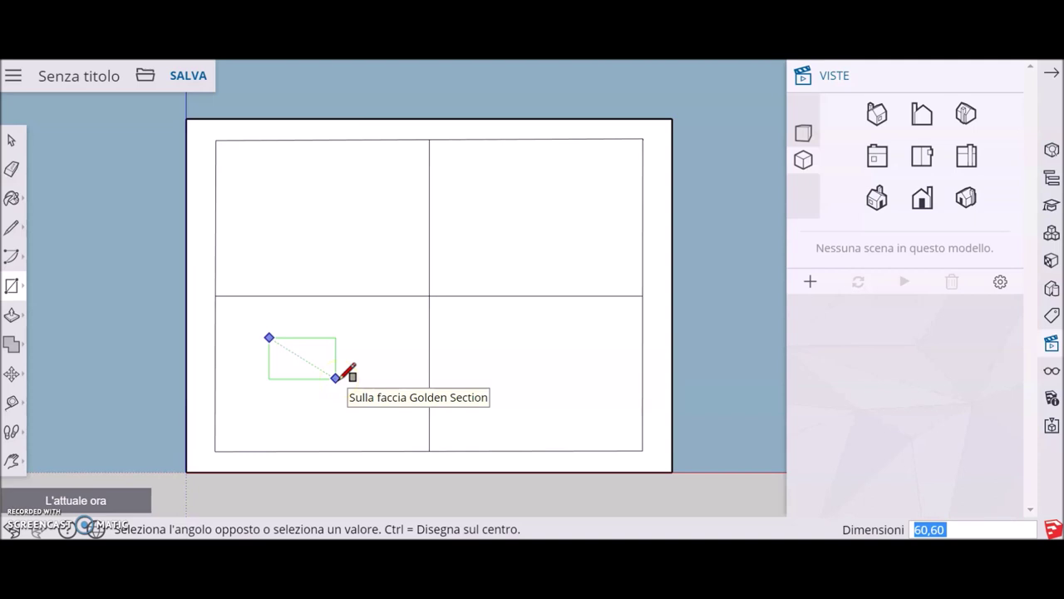
{"action": "key", "text": "Return"}
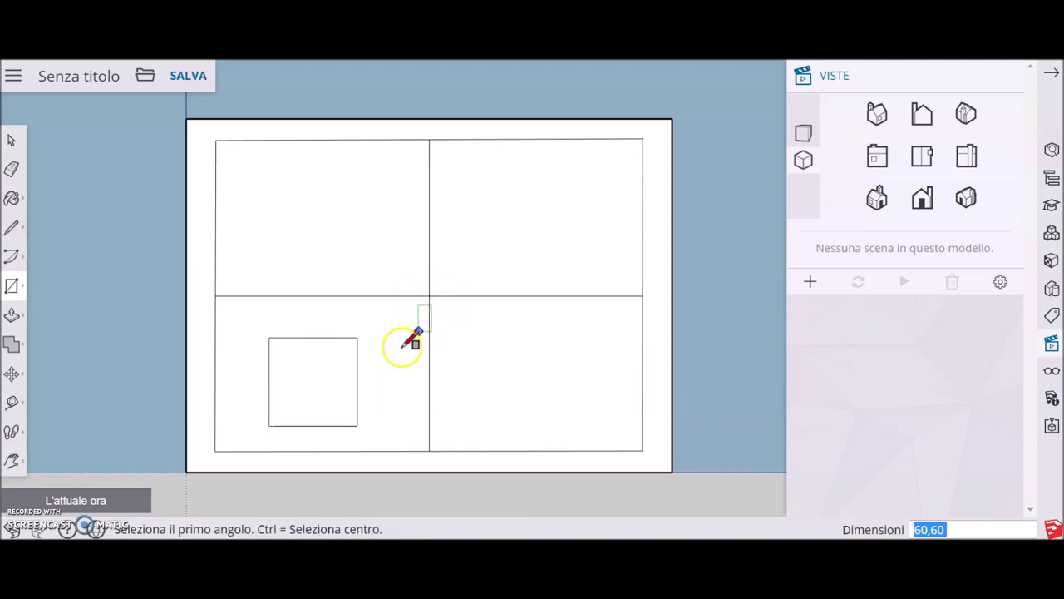
Step: Add a 30 × 30 square at the big square's top-right corner
{"action": "left_click", "coordinate": [357, 337]}
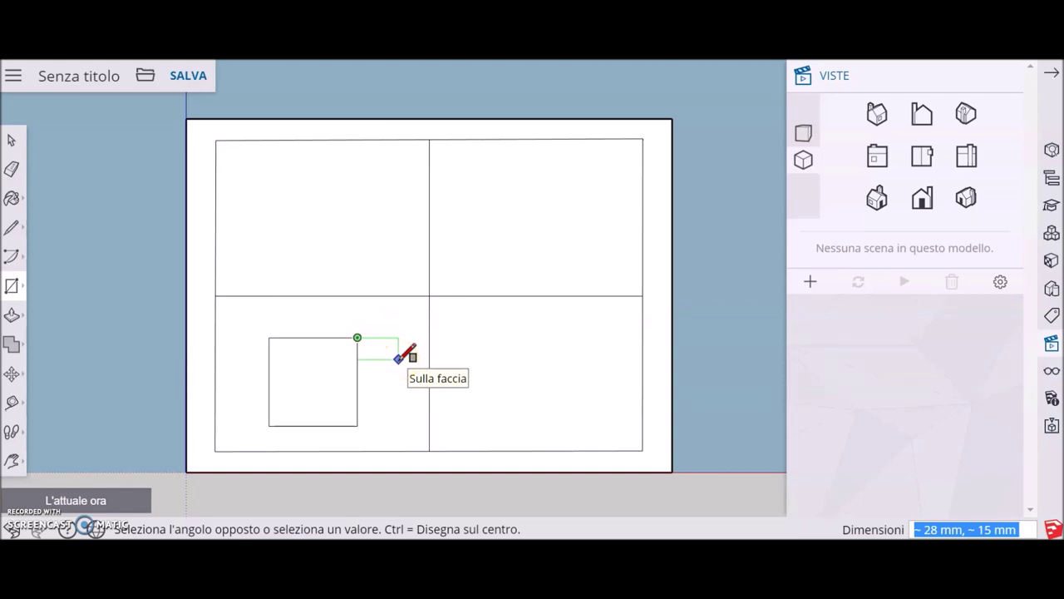
{"action": "type", "text": "30,30"}
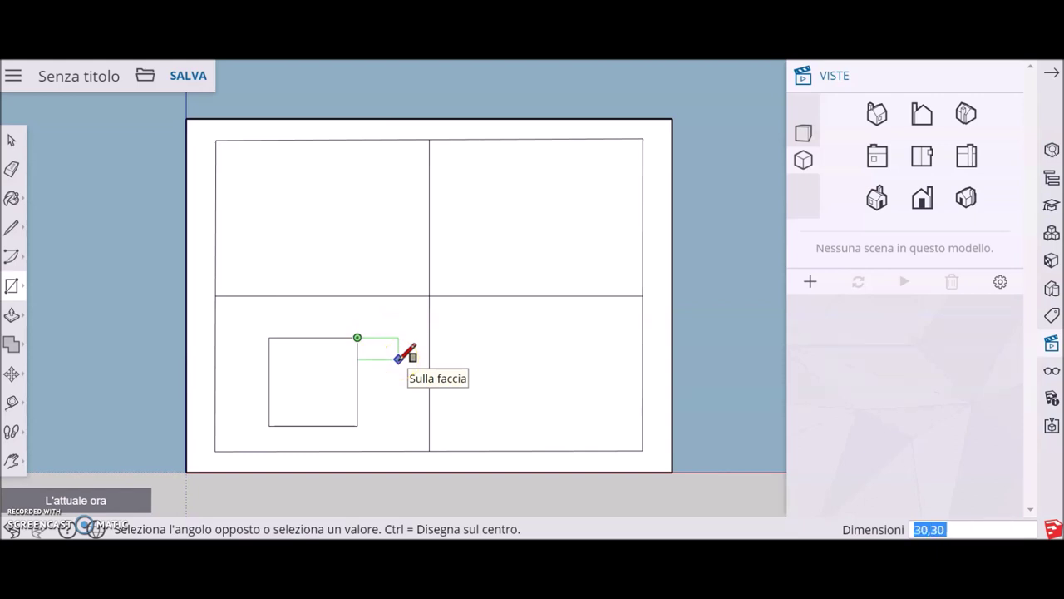
{"action": "key", "text": "Return"}
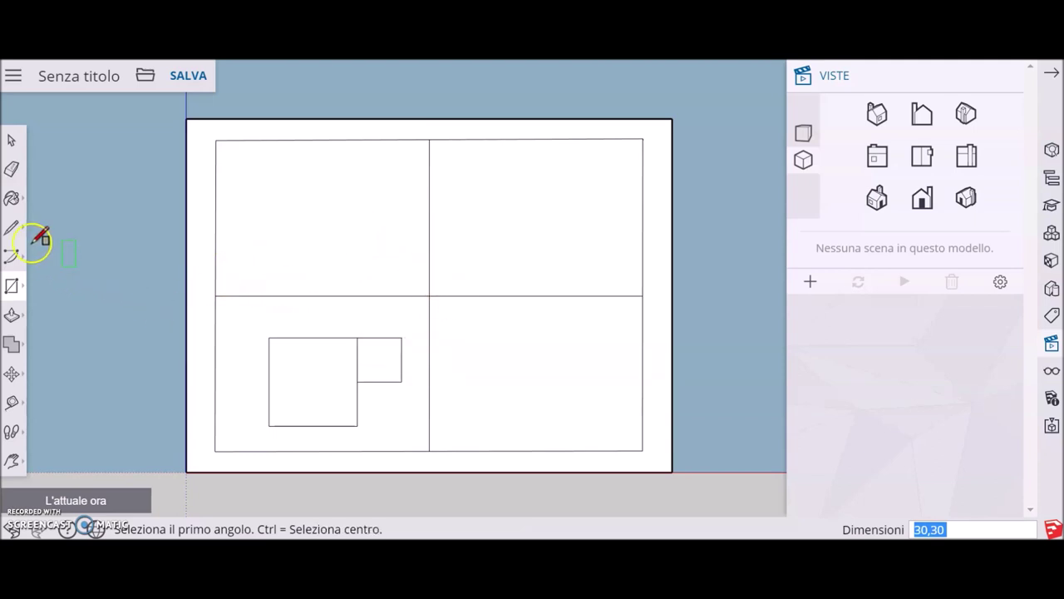
{"action": "left_click", "coordinate": [12, 226]}
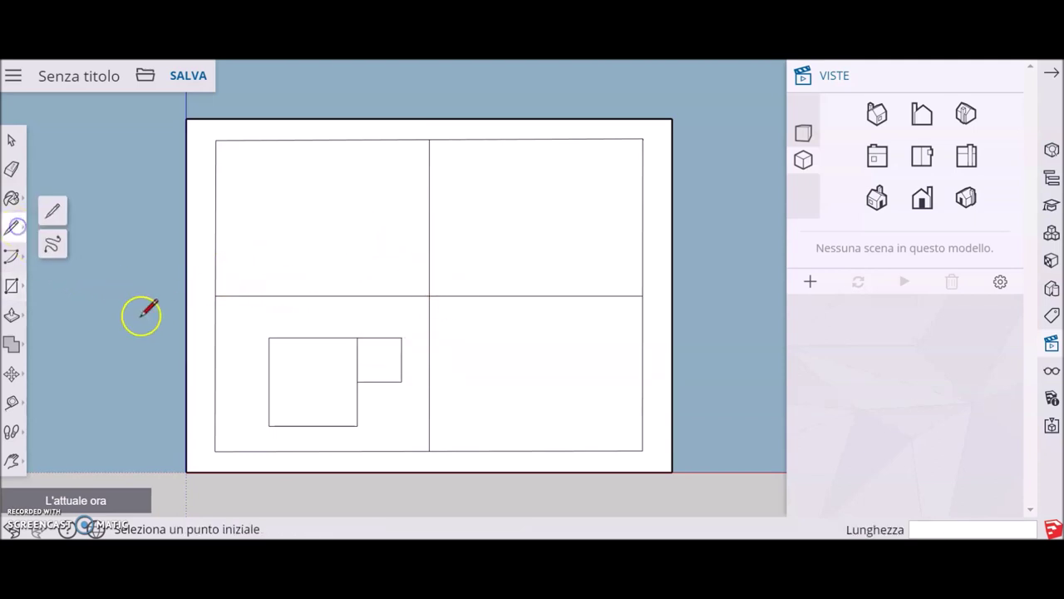
{"action": "left_click", "coordinate": [269, 337]}
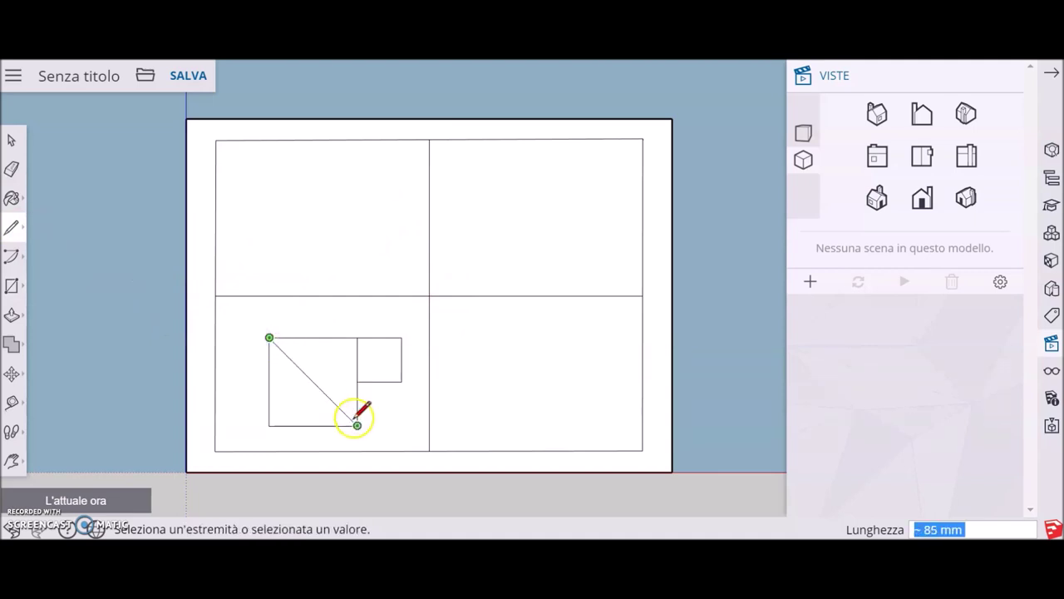
{"action": "left_click", "coordinate": [356, 425]}
{"action": "left_click", "coordinate": [270, 425]}
{"action": "left_click", "coordinate": [358, 337]}
{"action": "left_click", "coordinate": [358, 337]}
{"action": "left_click", "coordinate": [402, 382]}
{"action": "left_click", "coordinate": [401, 337]}
{"action": "left_click", "coordinate": [402, 337]}
{"action": "left_click", "coordinate": [357, 382]}
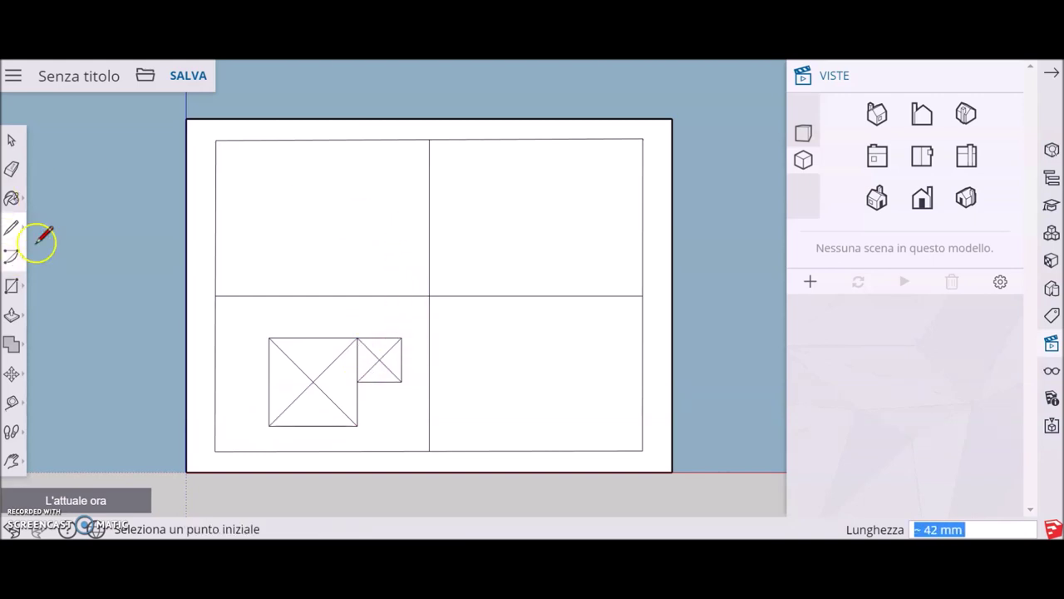
{"action": "left_click", "coordinate": [12, 139]}
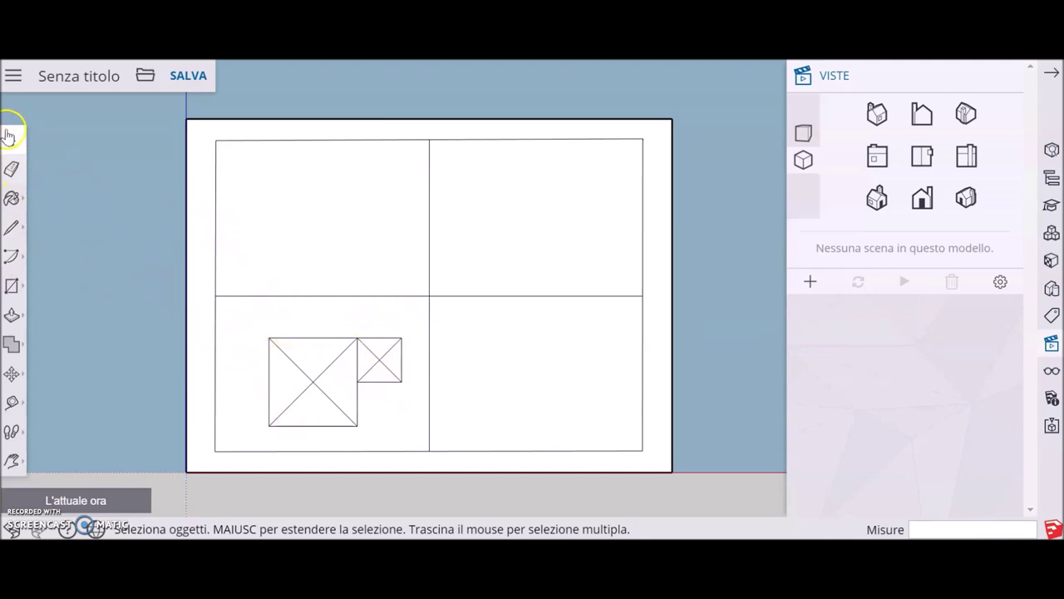
{"action": "left_click", "coordinate": [36, 142]}
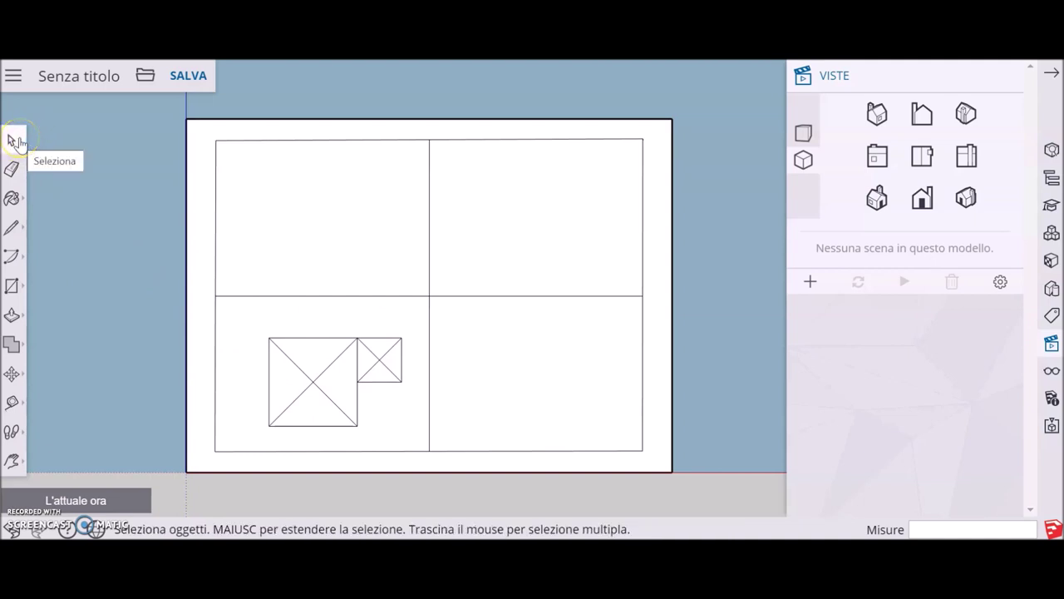
Step: Box-select both plan squares and move them 5 mm up toward the horizontal midline
{"action": "left_click_drag", "start_coordinate": [299, 356], "coordinate": [416, 439]}
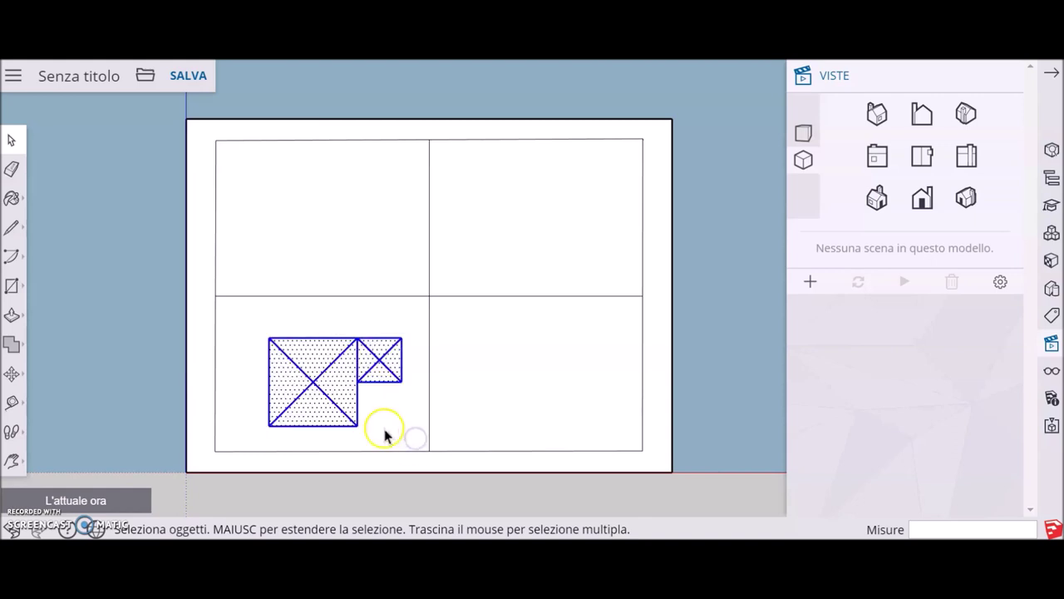
{"action": "left_click", "coordinate": [12, 373]}
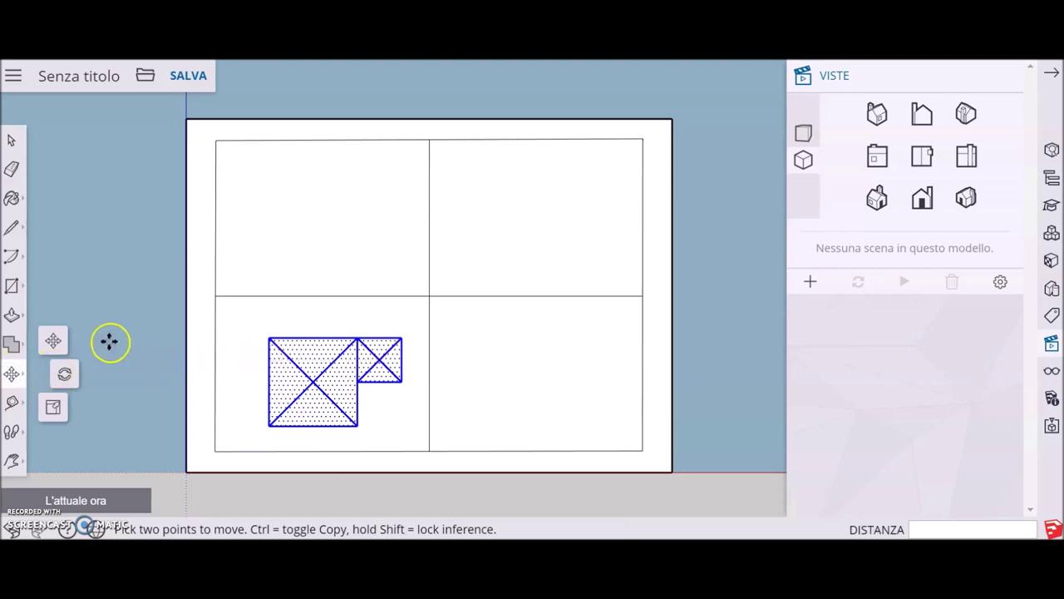
{"action": "left_click", "coordinate": [313, 382]}
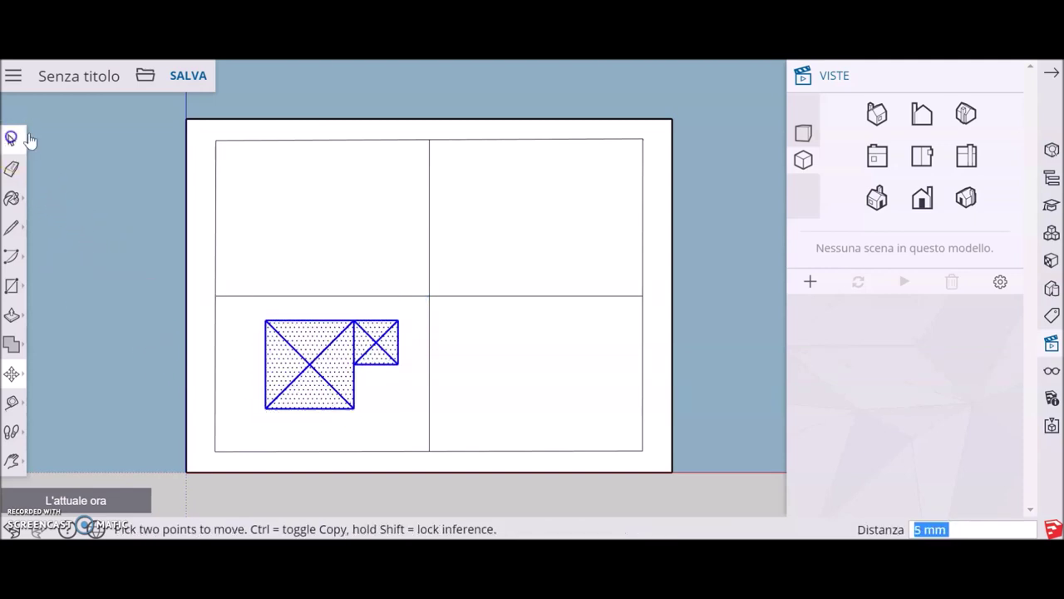
{"action": "left_click", "coordinate": [25, 138]}
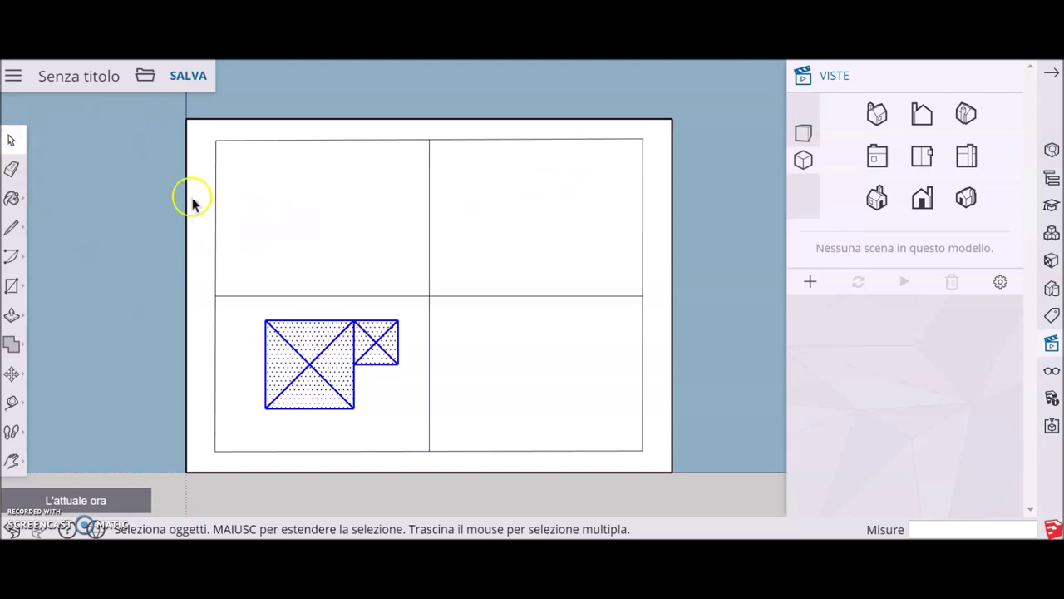
Step: Draw vertical projection lines up from the big square's left corner and its centre
{"action": "left_click", "coordinate": [133, 199]}
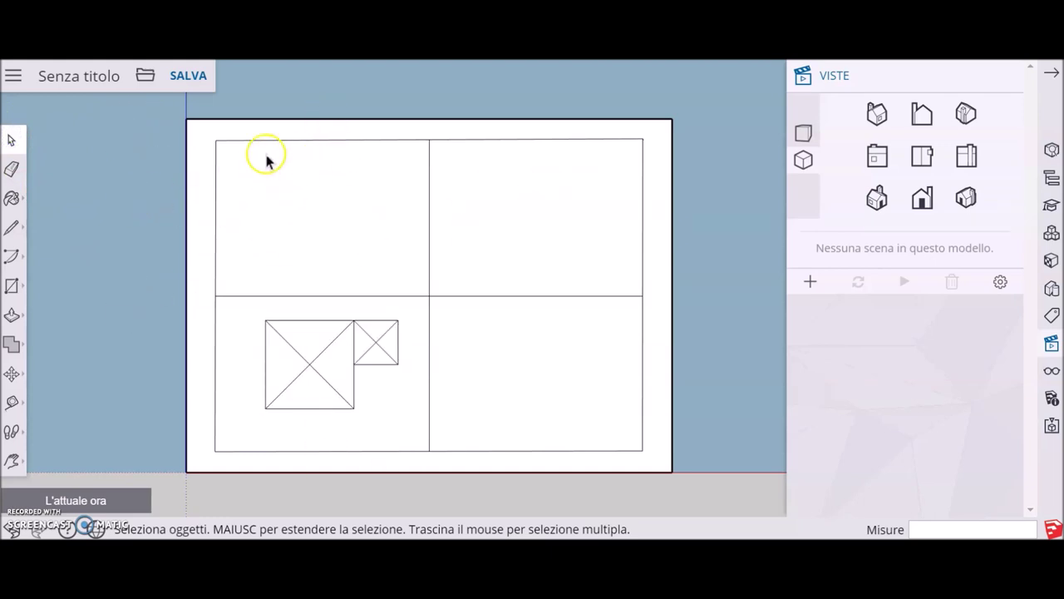
{"action": "left_click", "coordinate": [12, 227]}
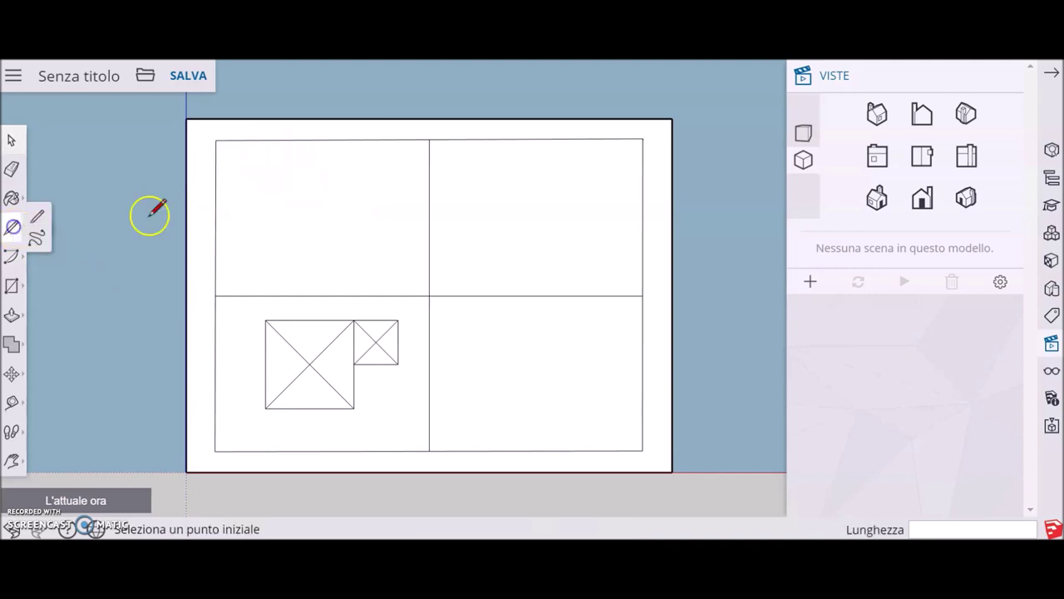
{"action": "left_click", "coordinate": [265, 320]}
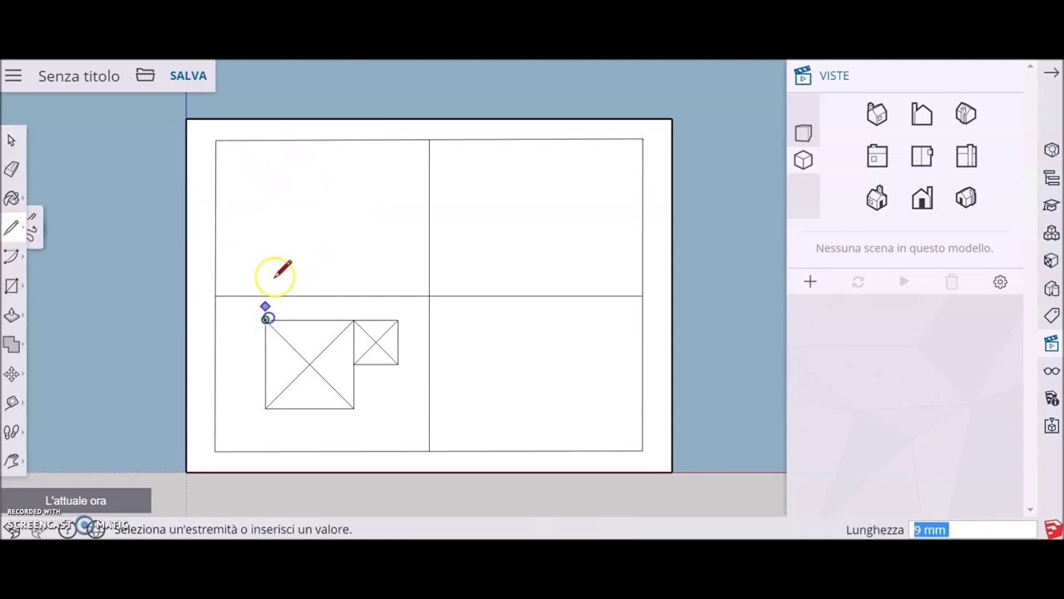
{"action": "left_click", "coordinate": [266, 147]}
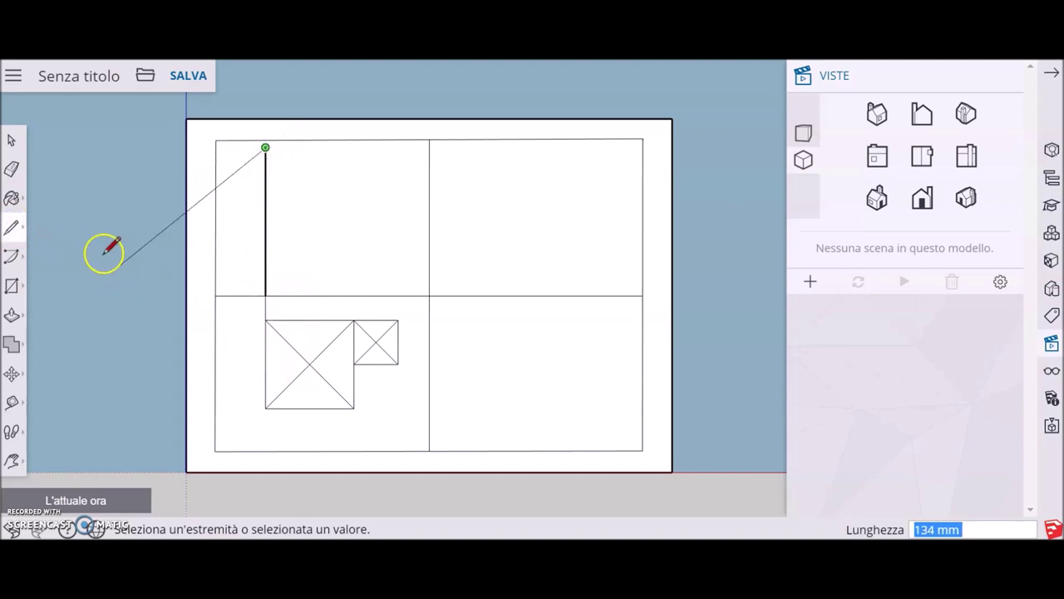
{"action": "left_click", "coordinate": [11, 227]}
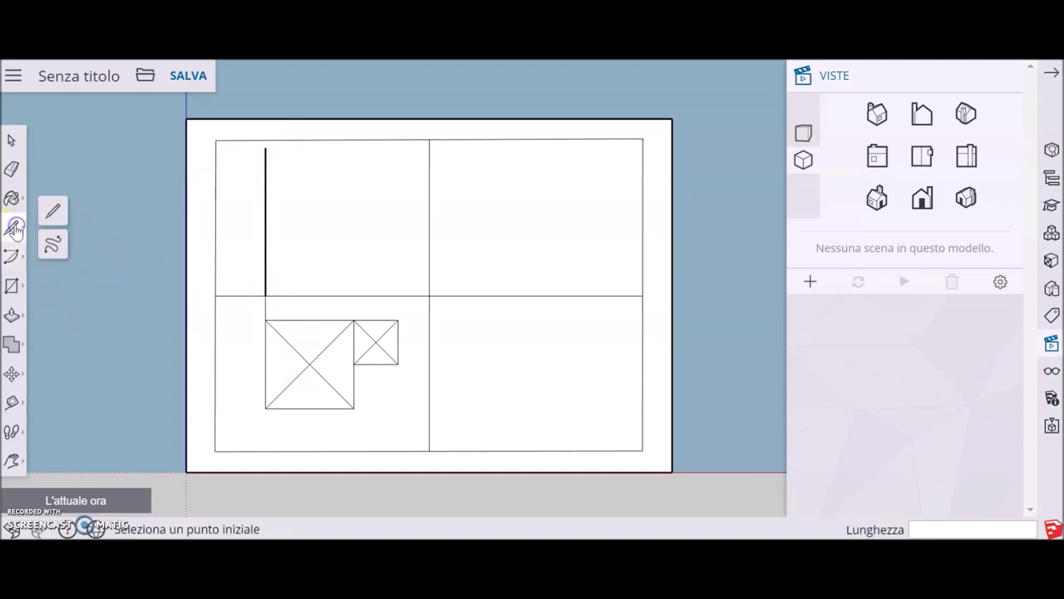
{"action": "left_click", "coordinate": [309, 363]}
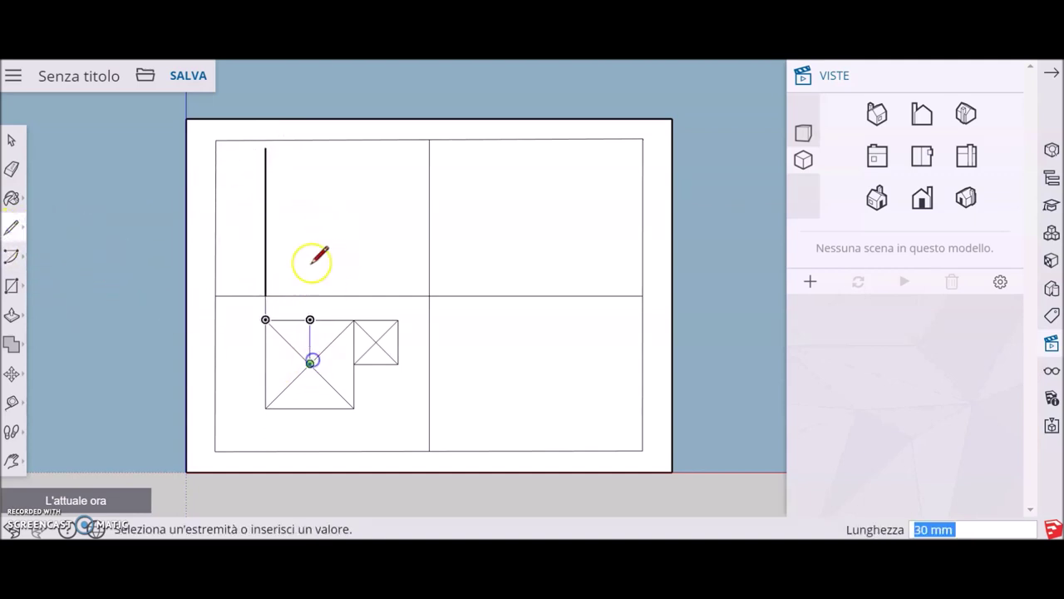
{"action": "left_click", "coordinate": [310, 158]}
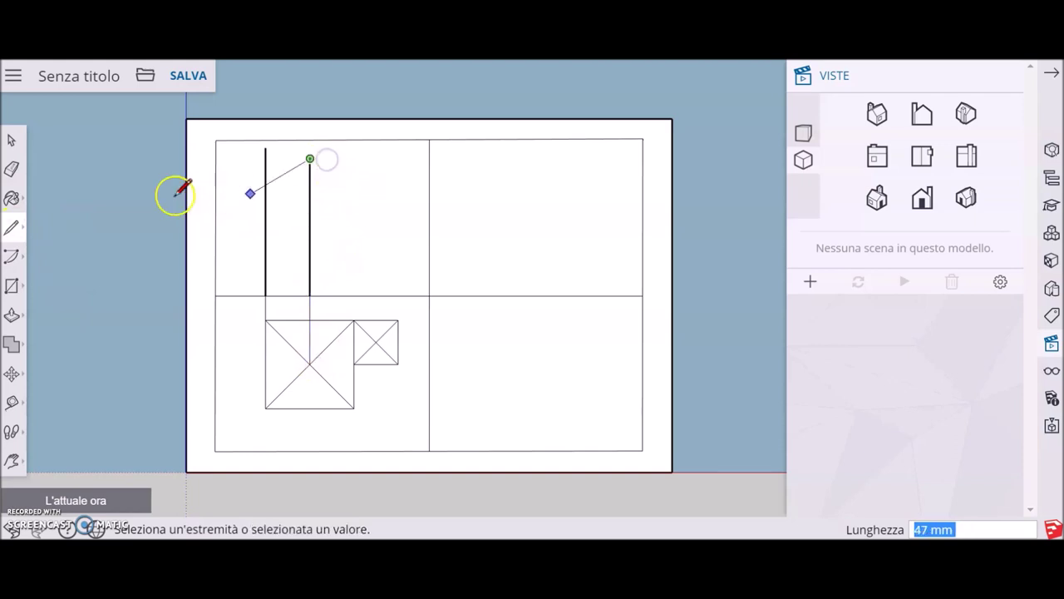
{"action": "left_click", "coordinate": [13, 232]}
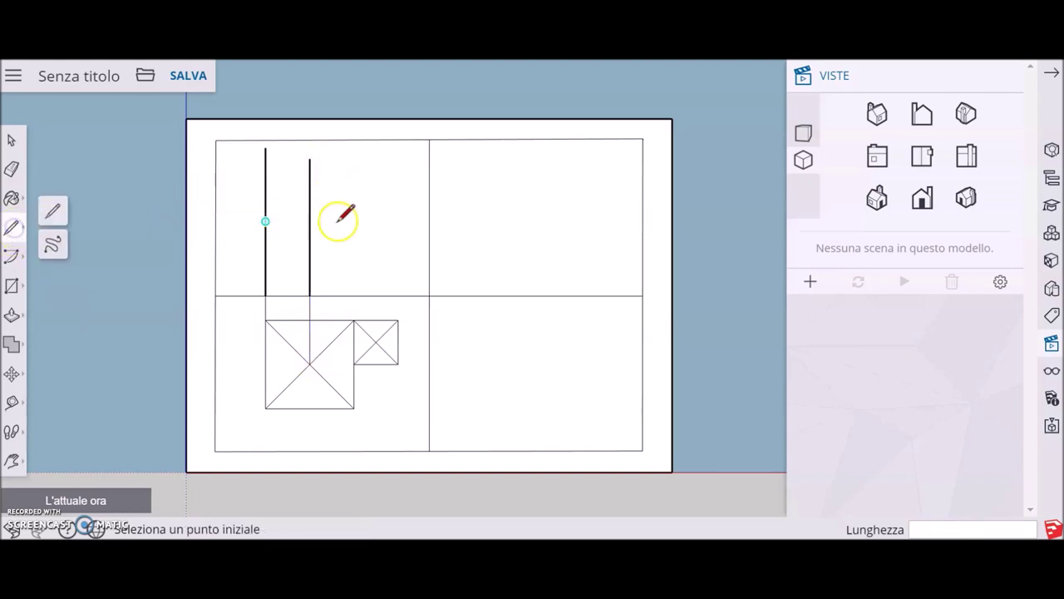
Step: Add projection lines up from the squares' shared corner and the small square's right corner
{"action": "left_click", "coordinate": [354, 319]}
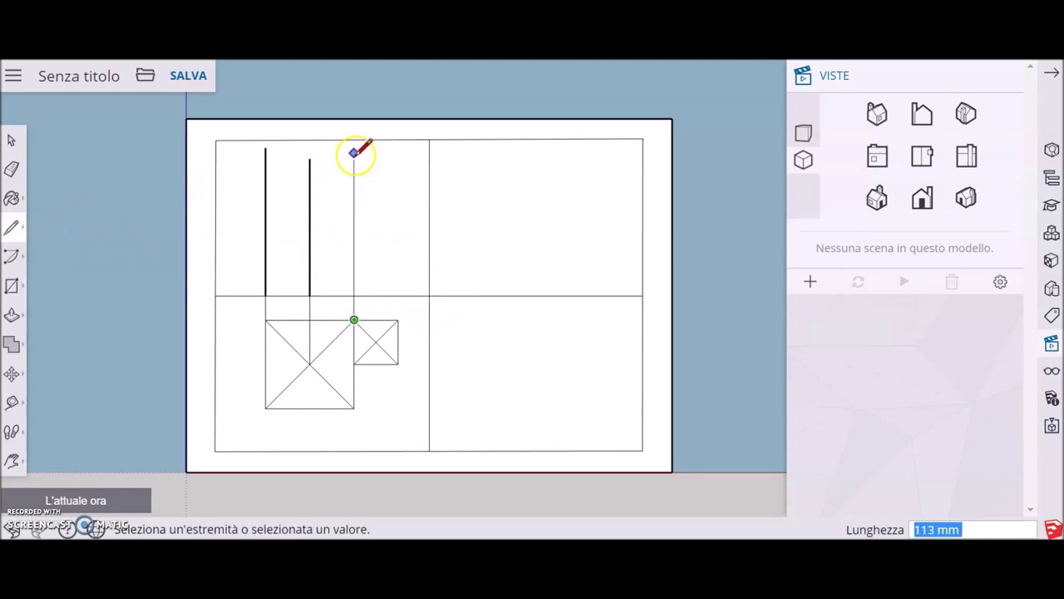
{"action": "left_click", "coordinate": [354, 153]}
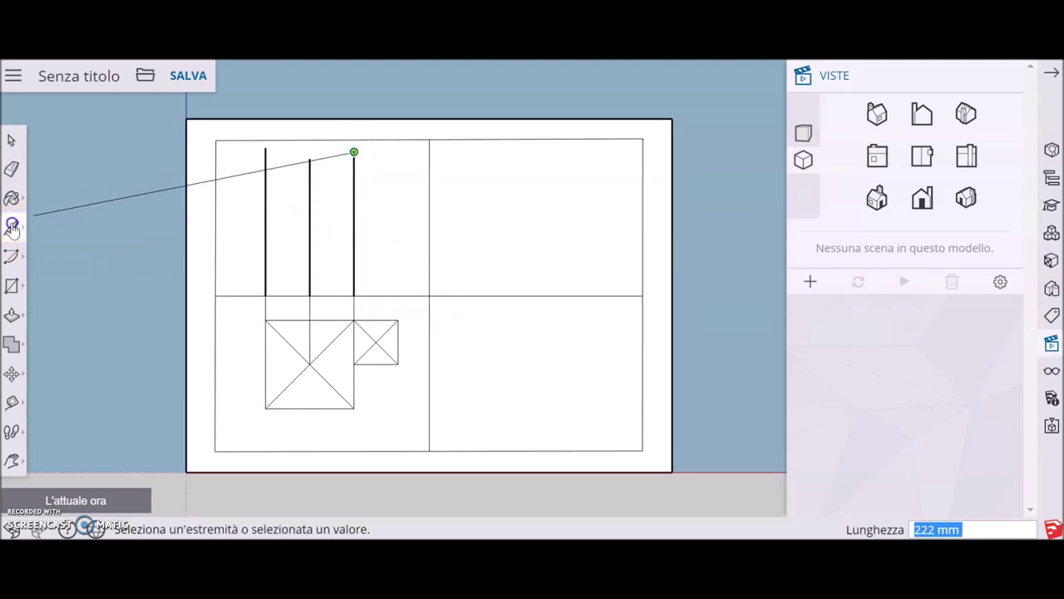
{"action": "left_click", "coordinate": [12, 226]}
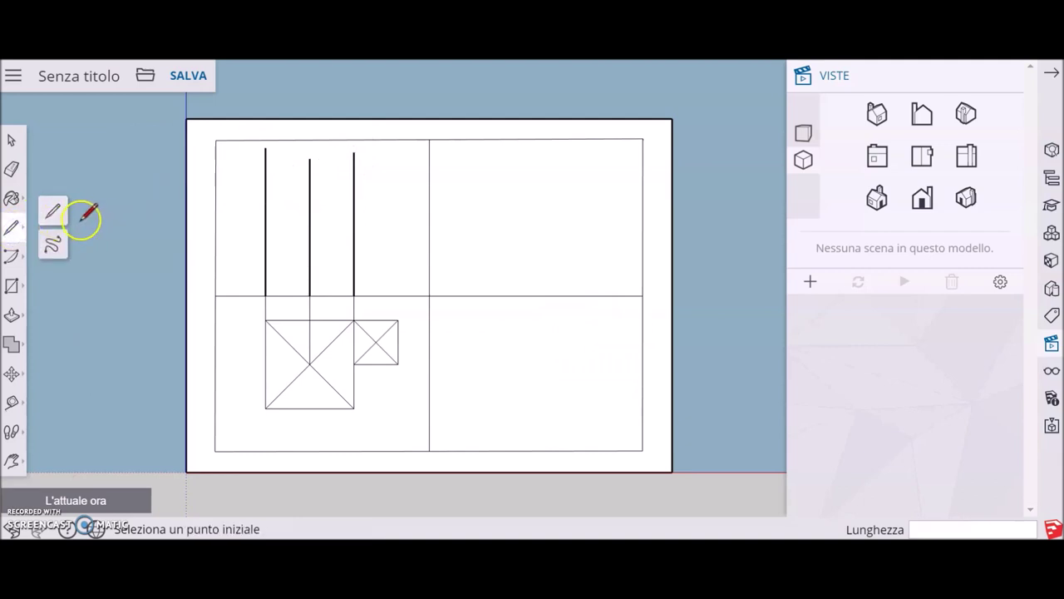
{"action": "left_click", "coordinate": [53, 212]}
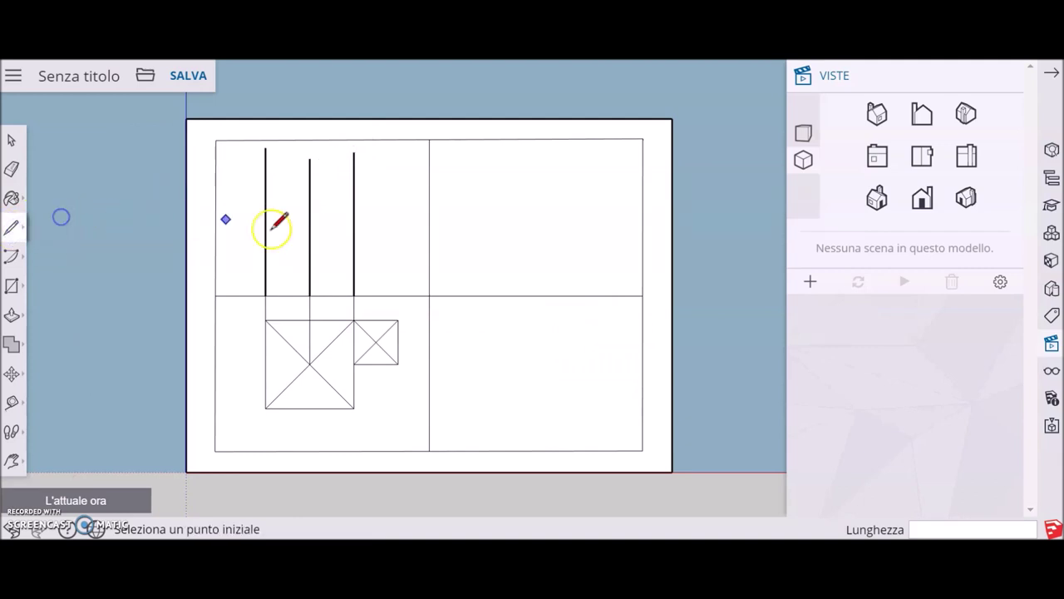
{"action": "left_click", "coordinate": [399, 319]}
{"action": "left_click", "coordinate": [398, 155]}
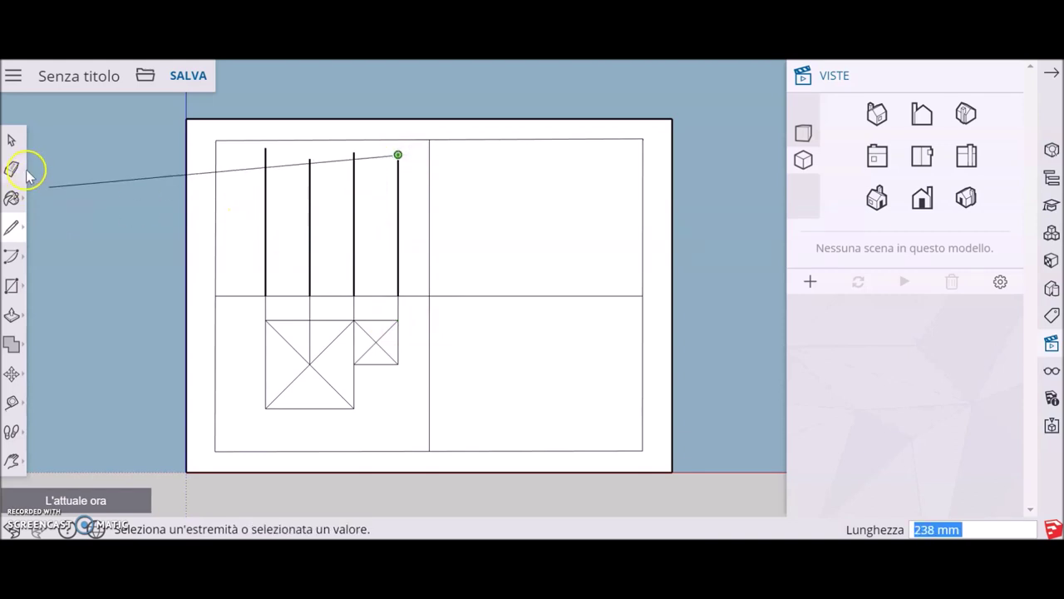
{"action": "left_click", "coordinate": [14, 138]}
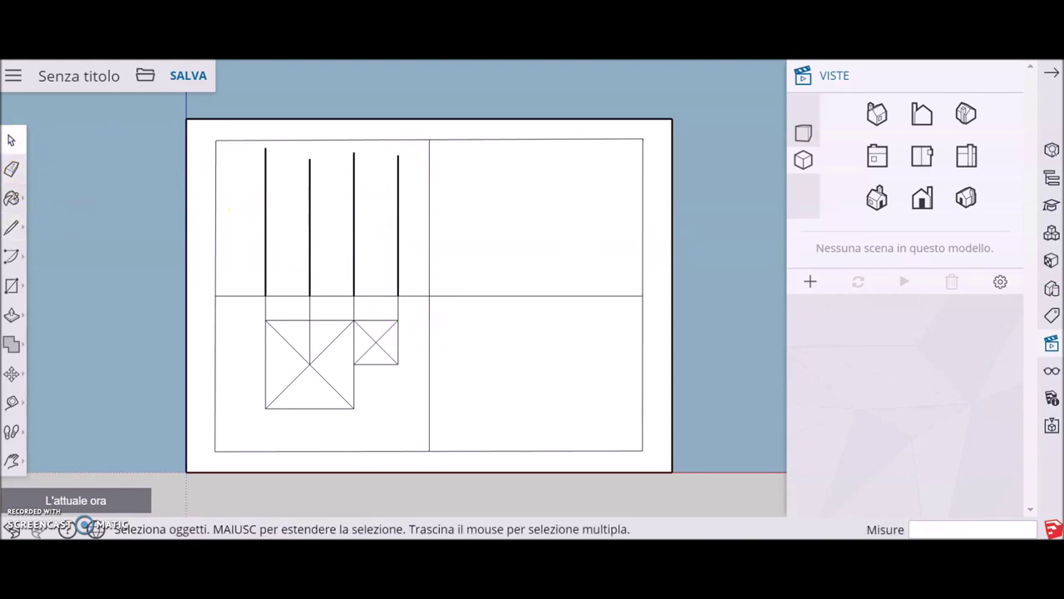
Step: Check the reference drawing, then draw a 60 × 40 rectangle at the left projection line's base
{"action": "key", "text": "alt+Tab"}
{"action": "left_click", "coordinate": [13, 285]}
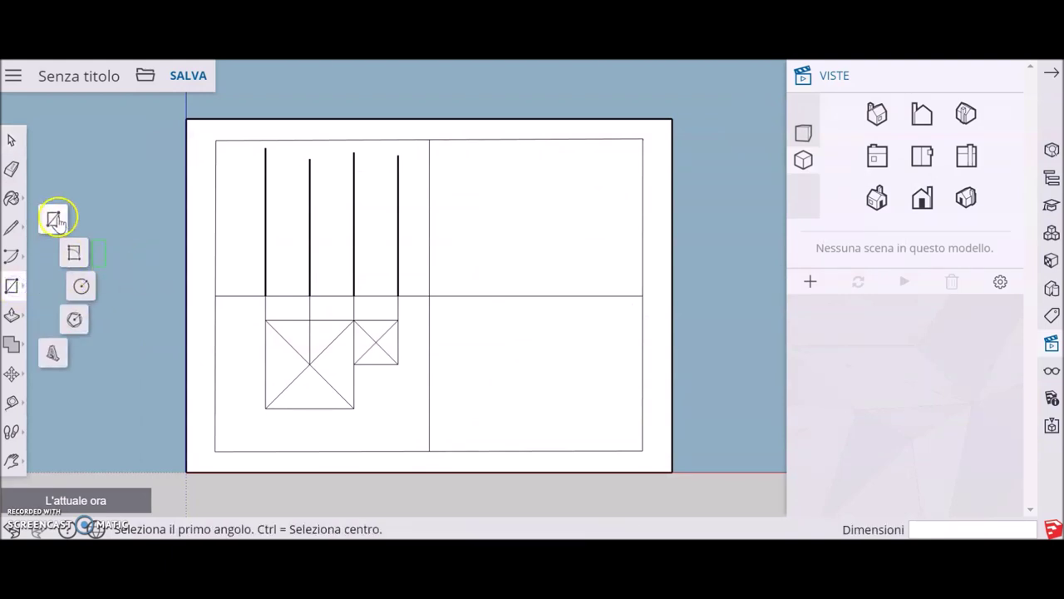
{"action": "left_click", "coordinate": [265, 295]}
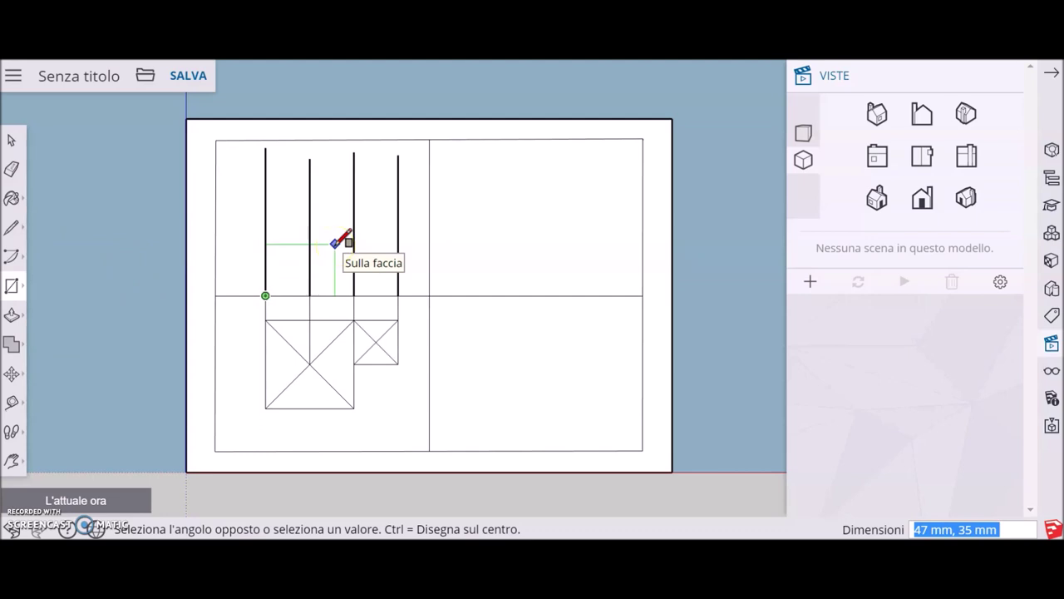
{"action": "type", "text": "60,40"}
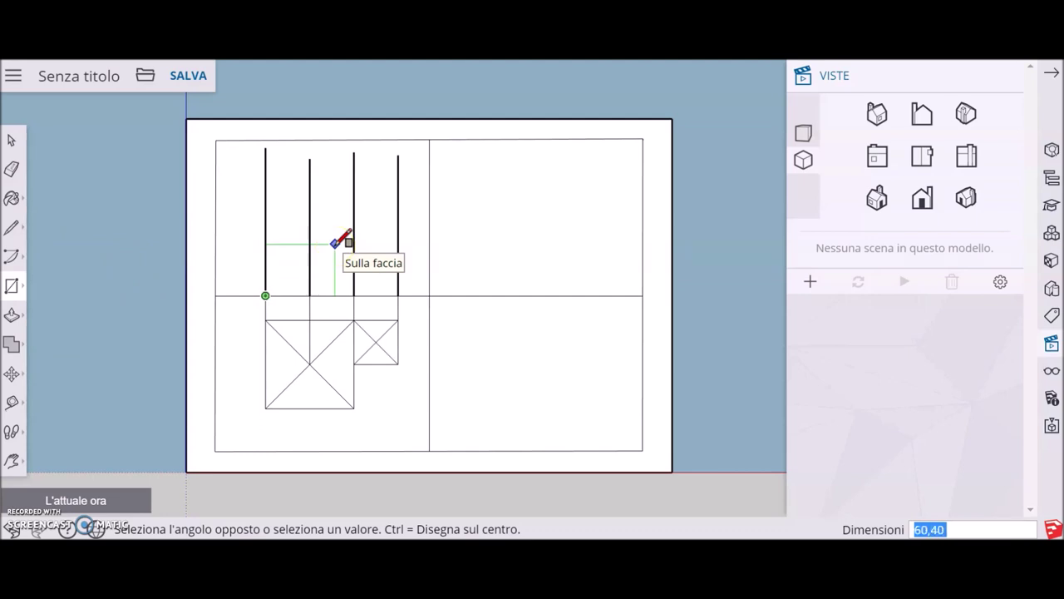
{"action": "key", "text": "Return"}
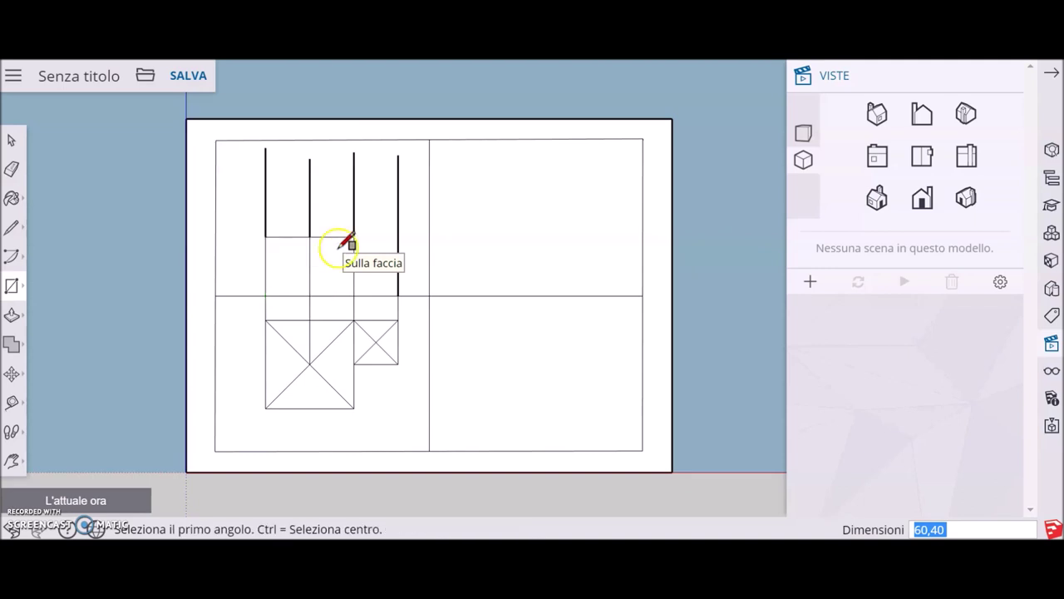
Step: Draw the tall 80 × 30 rectangle from the third projection line's base
{"action": "left_click", "coordinate": [354, 296]}
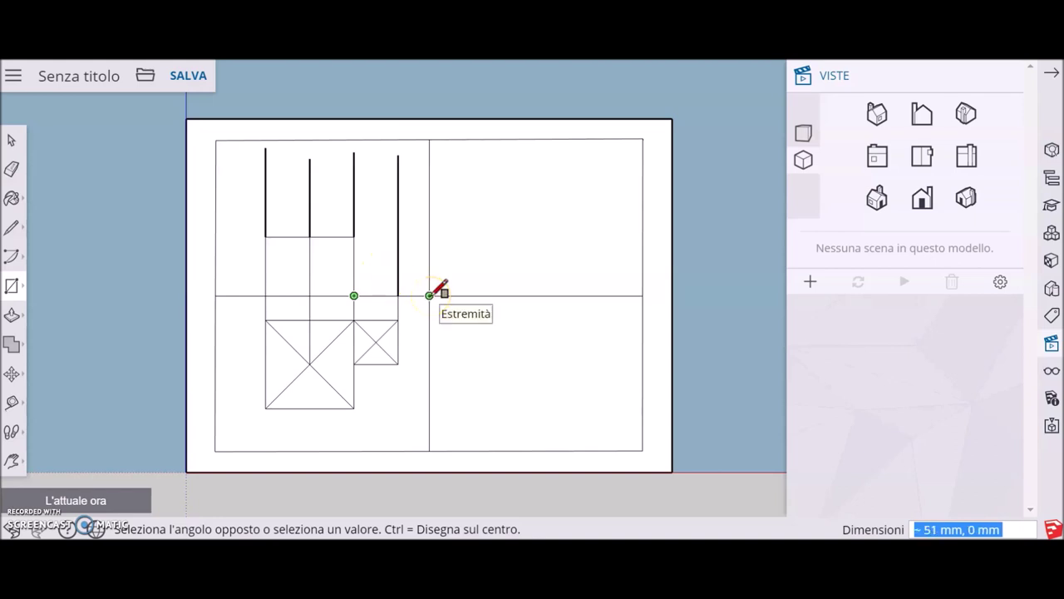
{"action": "type", "text": "80,30"}
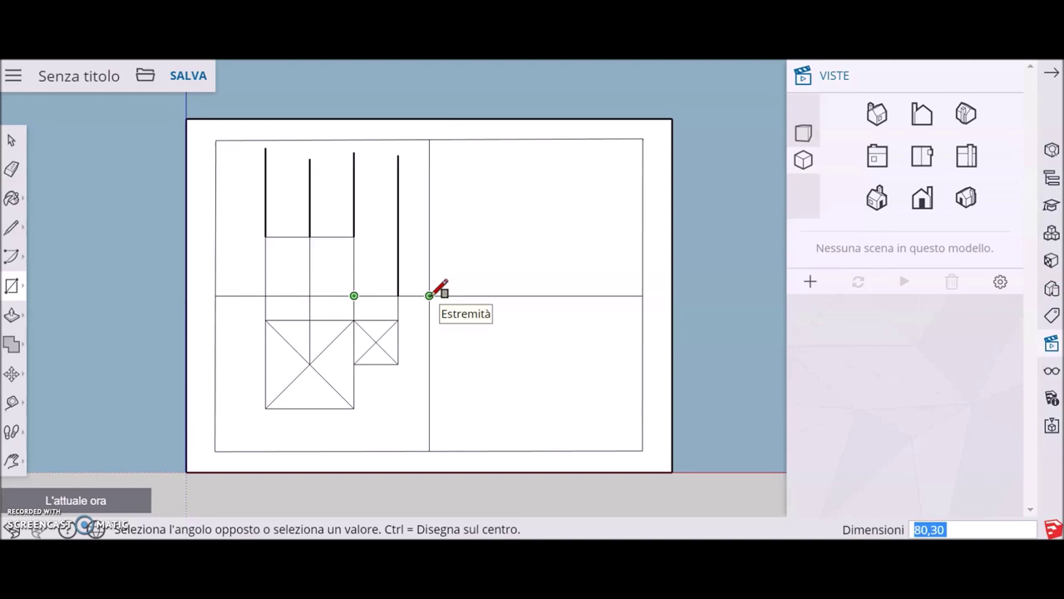
{"action": "key", "text": "Return"}
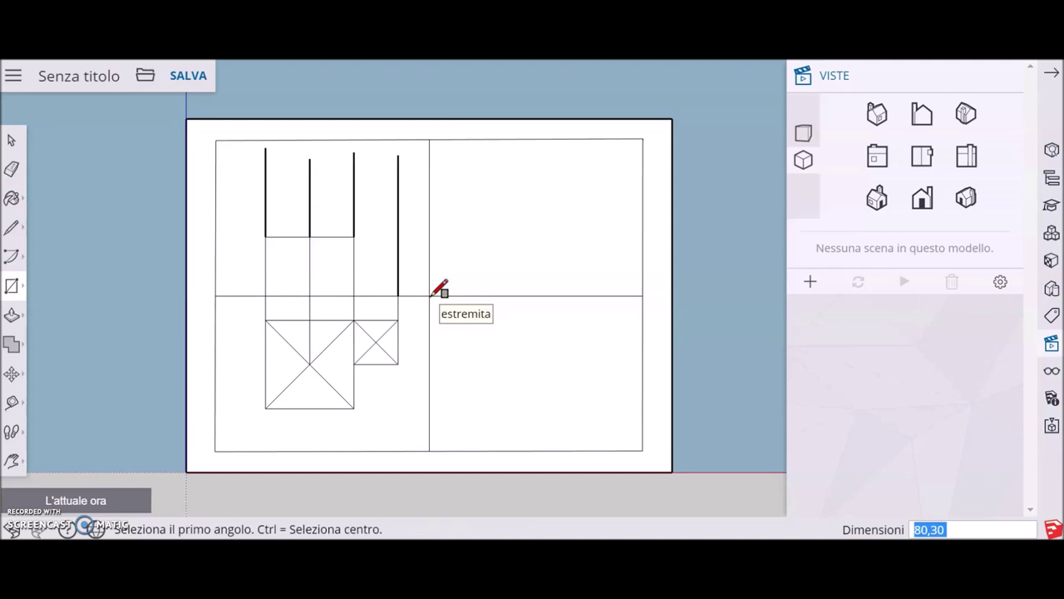
{"action": "left_click", "coordinate": [354, 294]}
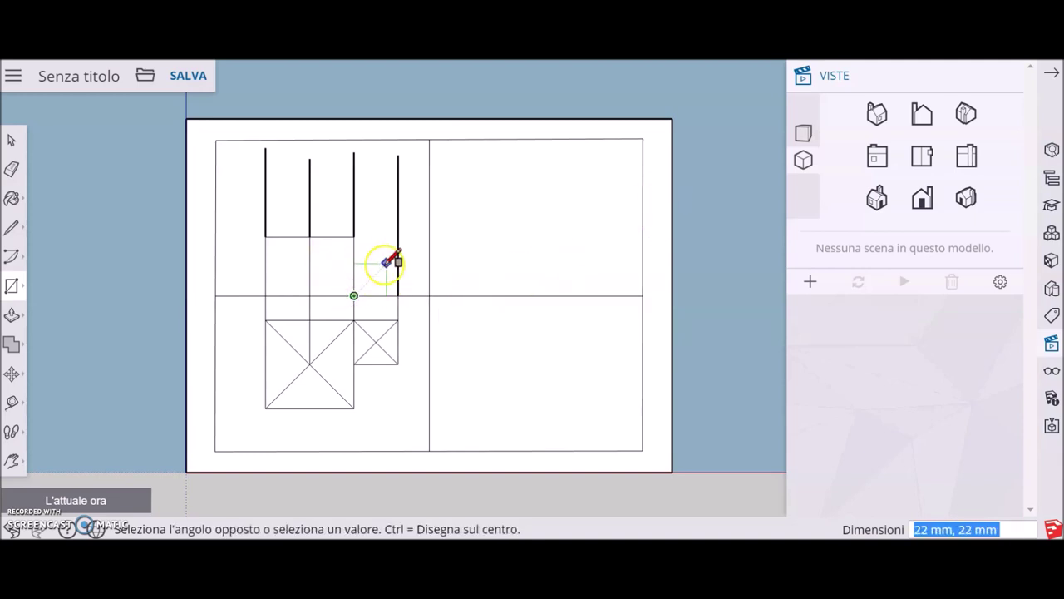
{"action": "type", "text": "80,"}
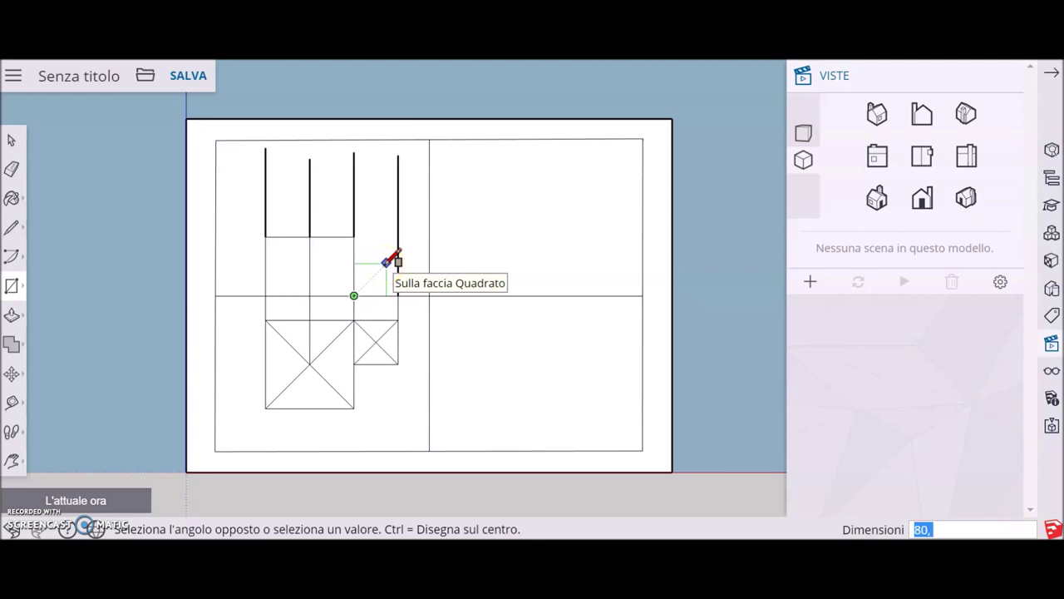
{"action": "key", "text": "Return"}
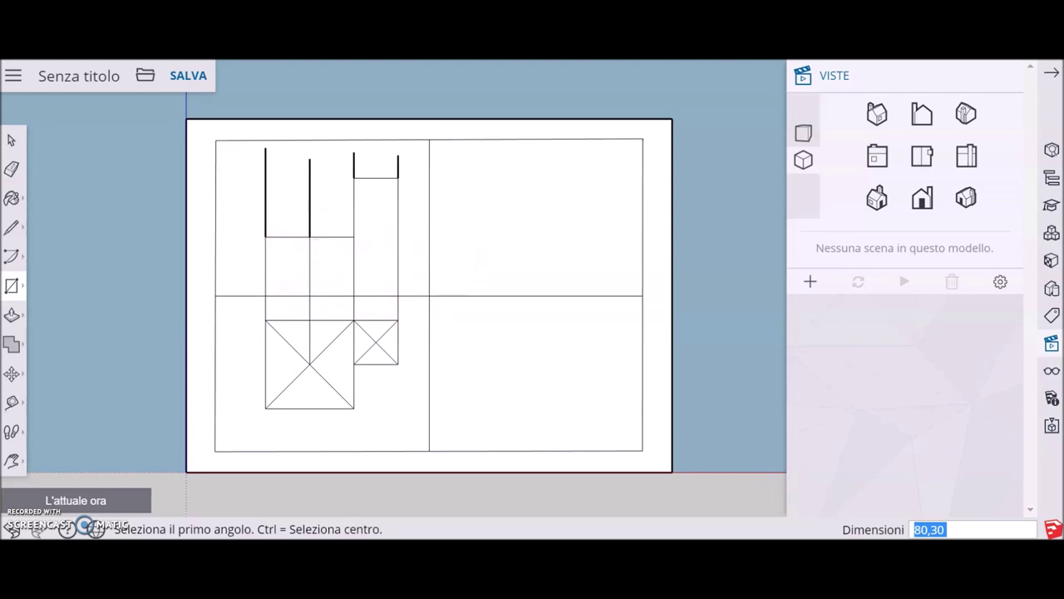
{"action": "key", "text": "alt+Tab"}
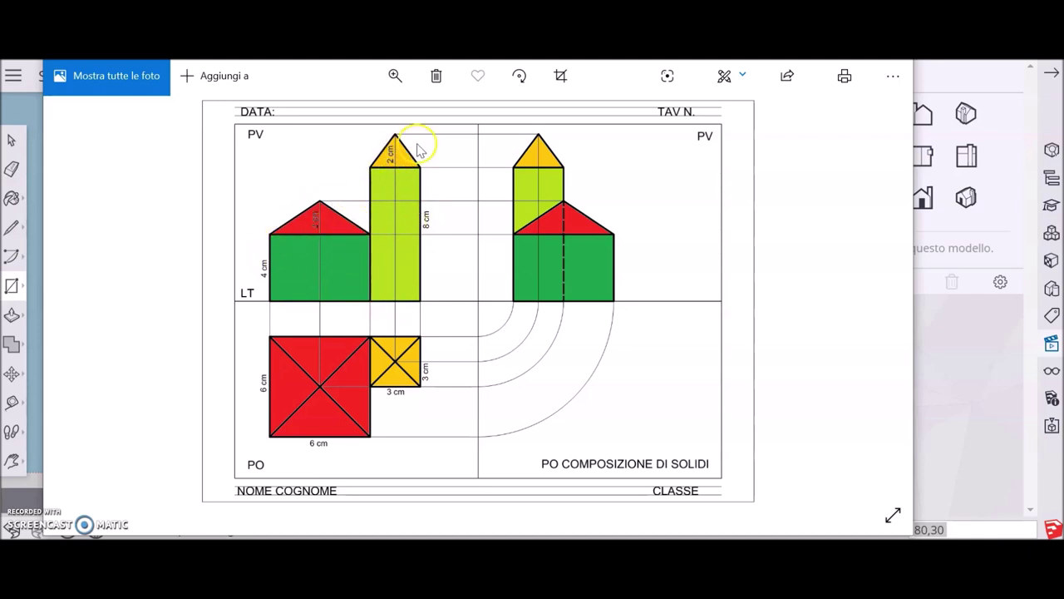
{"action": "key", "text": "alt+Tab"}
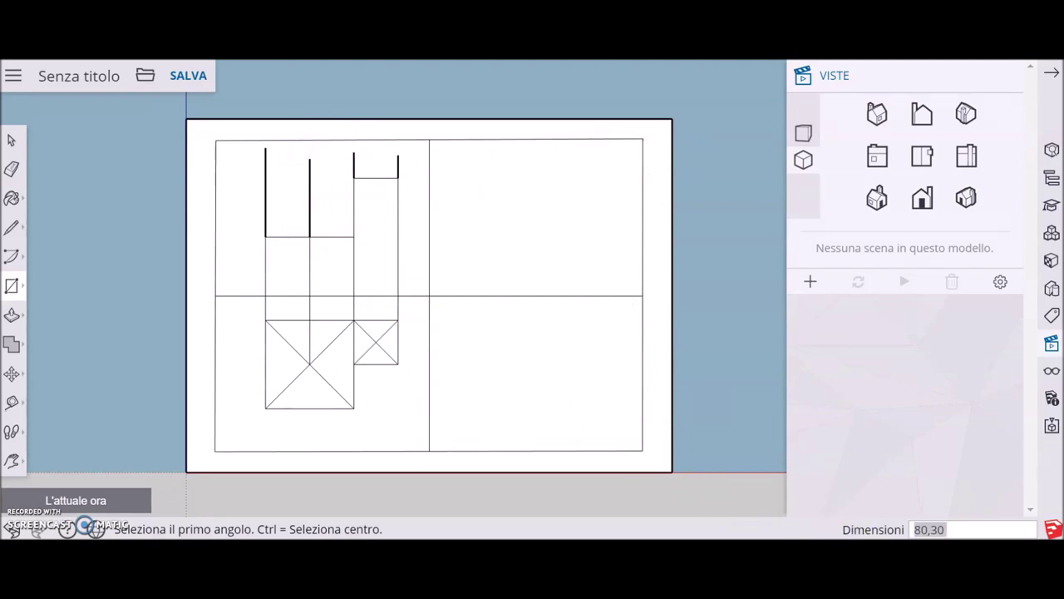
{"action": "key", "text": "alt+Tab"}
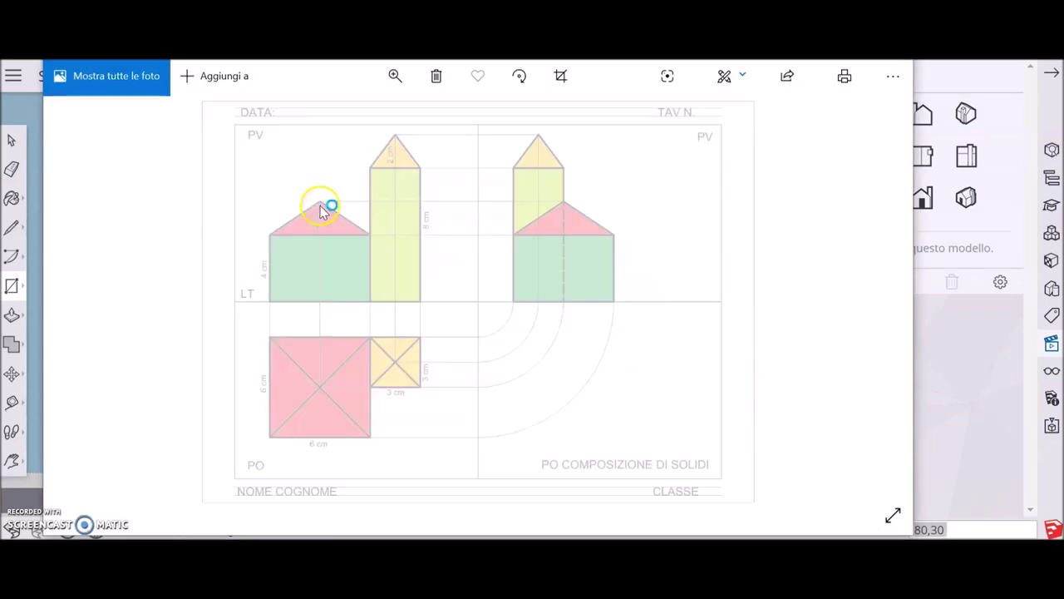
{"action": "key", "text": "super+alt+1"}
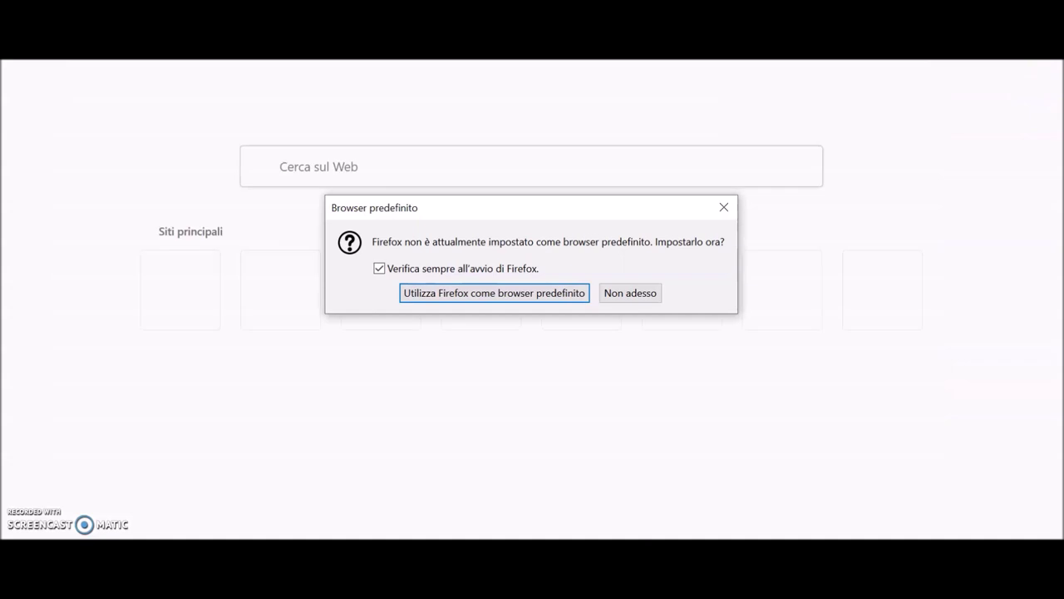
{"action": "left_click", "coordinate": [630, 293]}
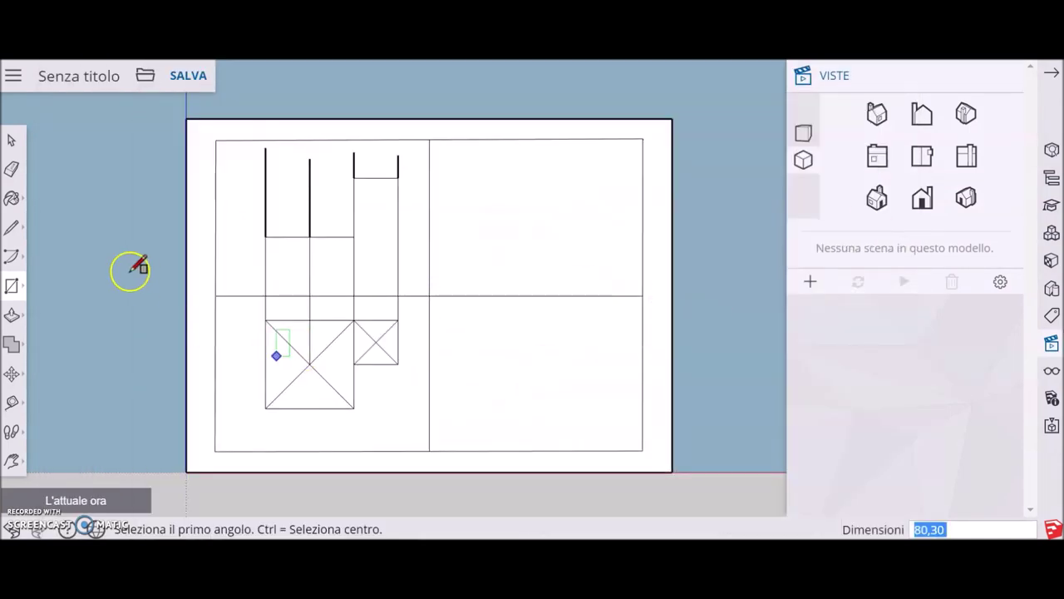
Step: Draw a radius-20 arc centred where the middle line meets the low prism's top
{"action": "left_click", "coordinate": [17, 258]}
{"action": "left_click", "coordinate": [52, 208]}
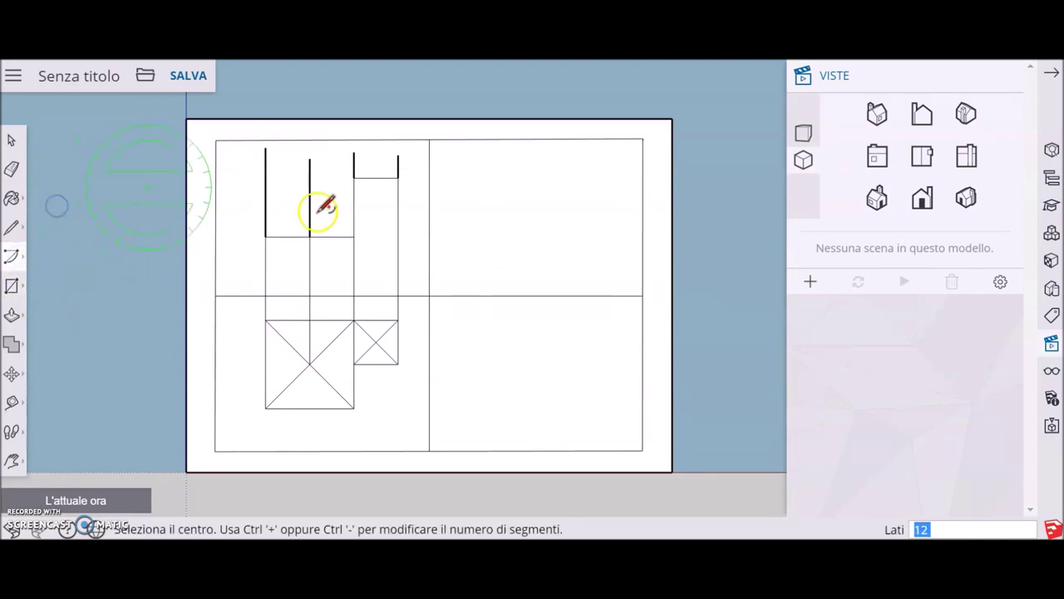
{"action": "left_click", "coordinate": [309, 236]}
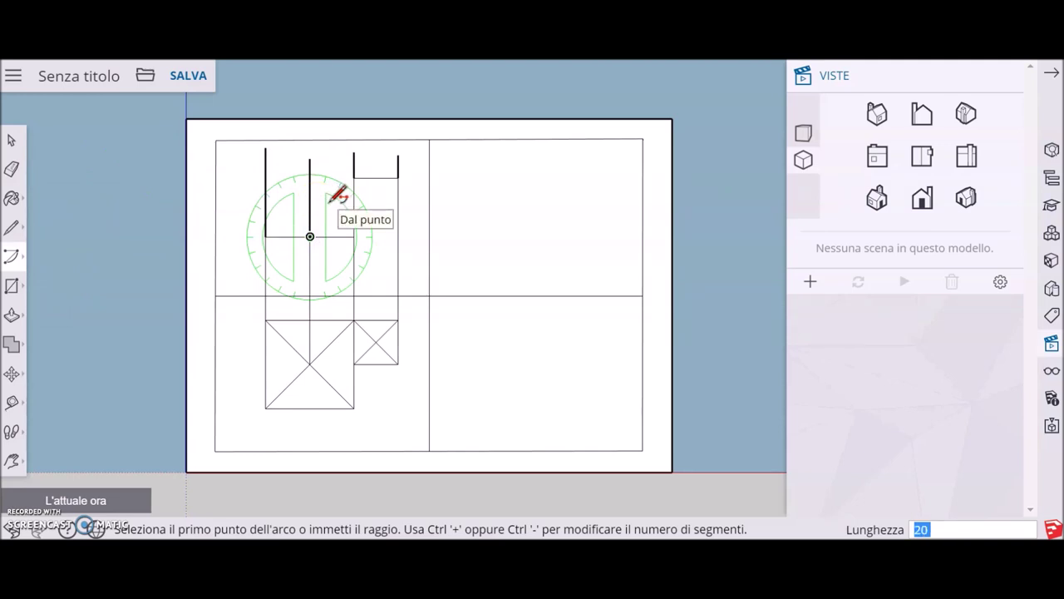
{"action": "key", "text": "Return"}
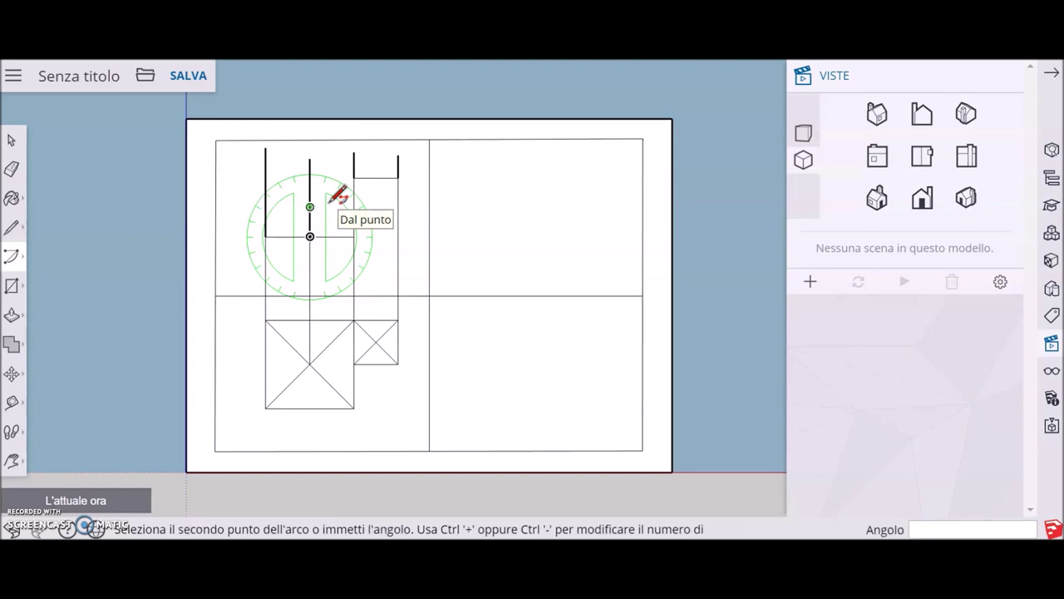
{"action": "left_click", "coordinate": [323, 197]}
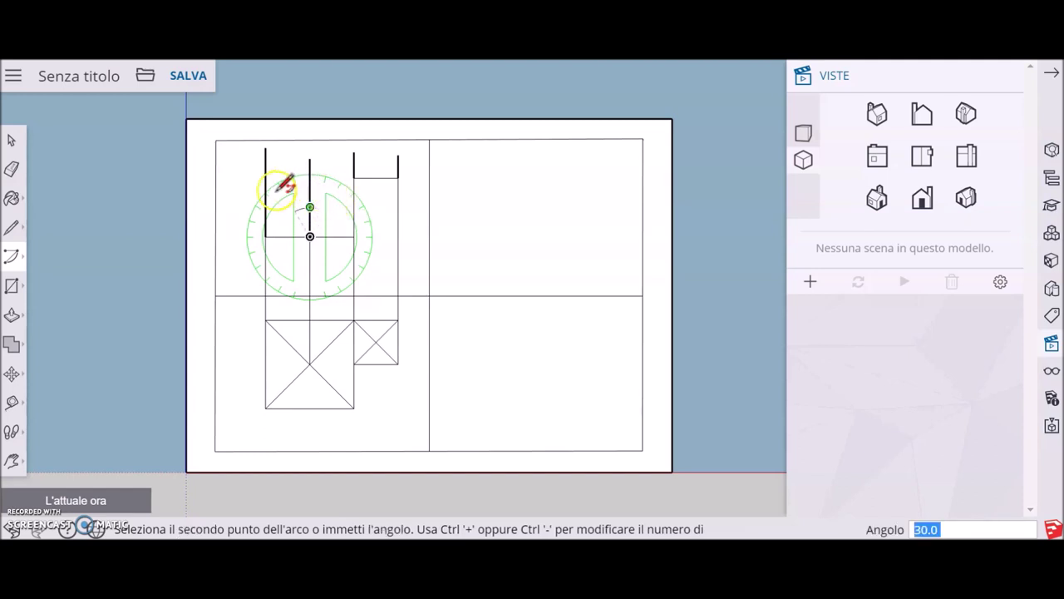
{"action": "left_click", "coordinate": [268, 193]}
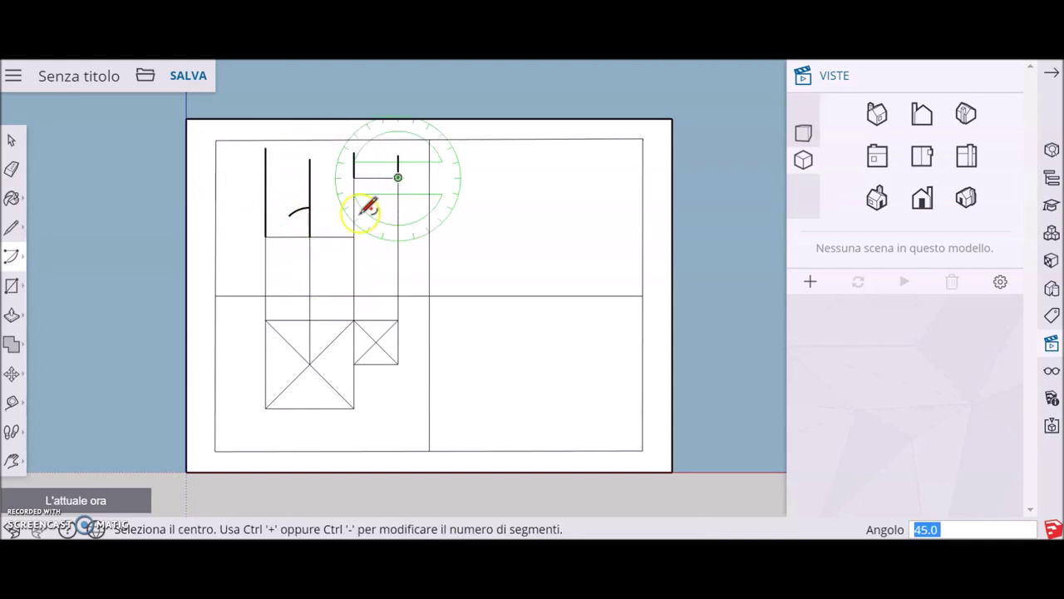
{"action": "left_click", "coordinate": [71, 218]}
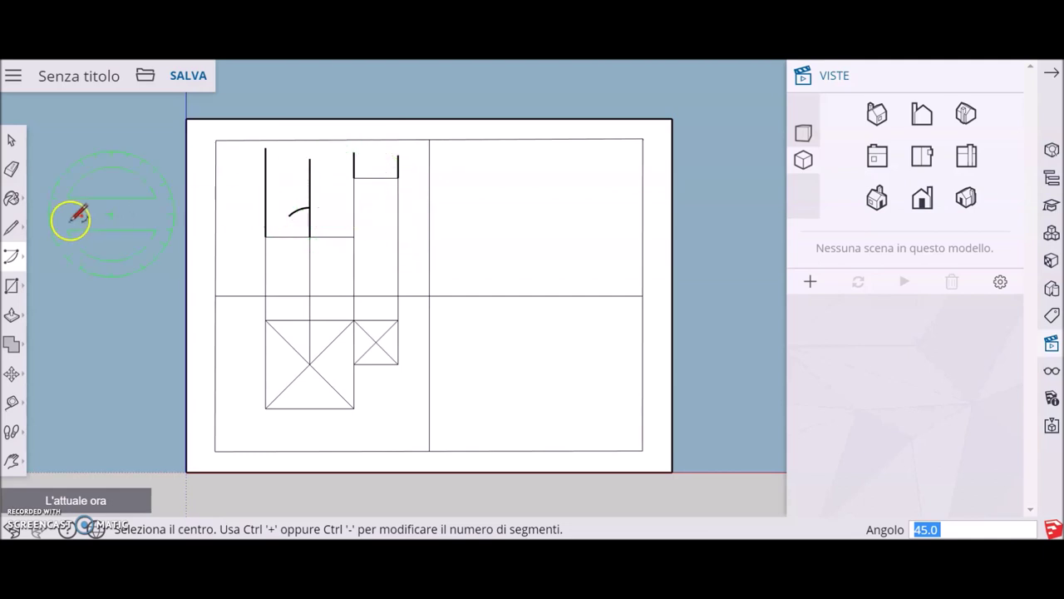
Step: Draw the small prism's vertical axis from the small square's centre up into the front view
{"action": "left_click", "coordinate": [14, 255]}
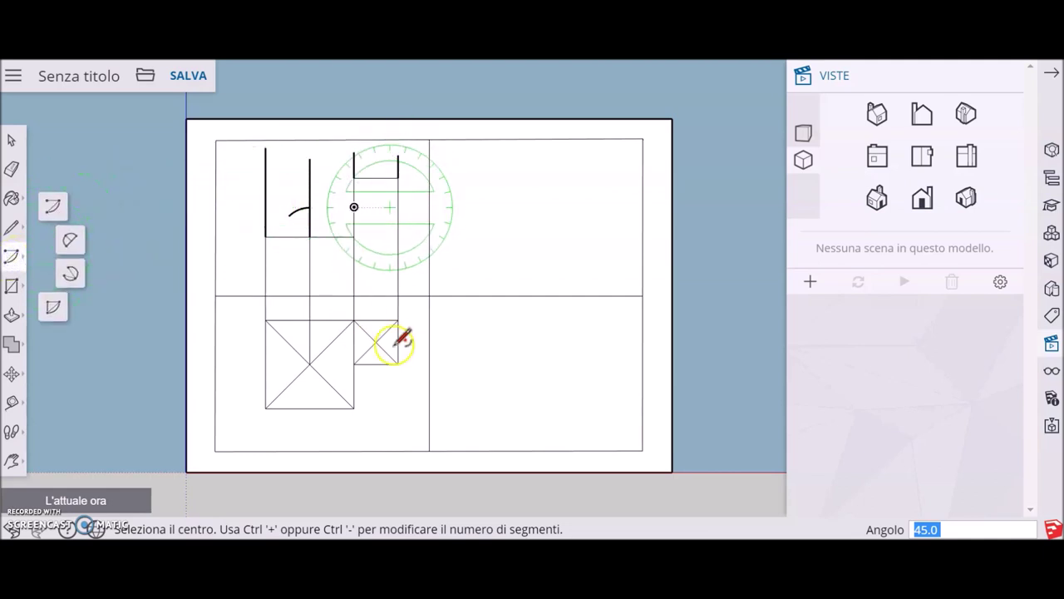
{"action": "left_click", "coordinate": [13, 226]}
{"action": "left_click", "coordinate": [51, 210]}
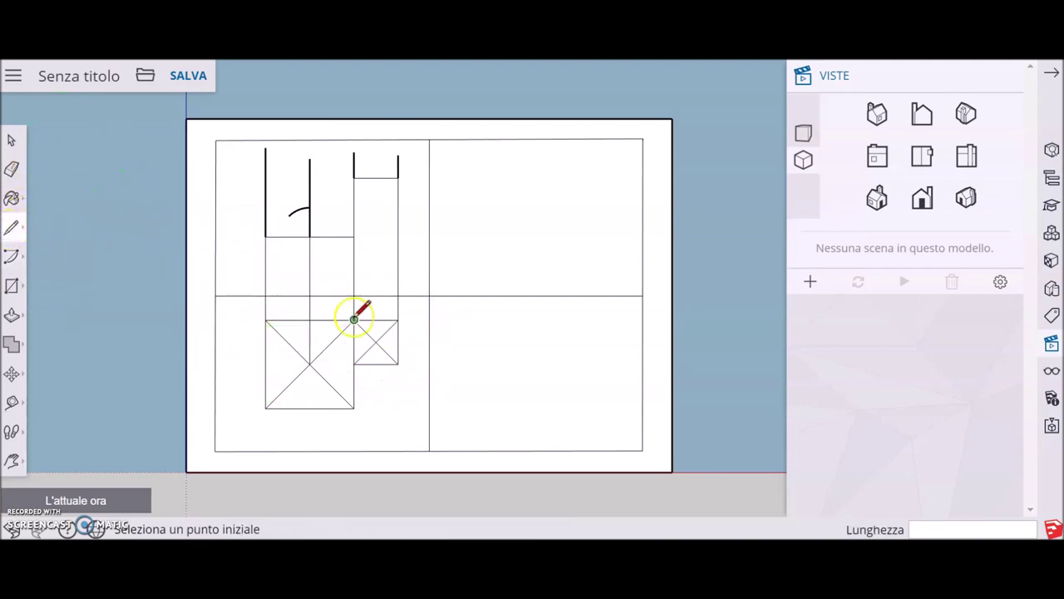
{"action": "left_click", "coordinate": [376, 341]}
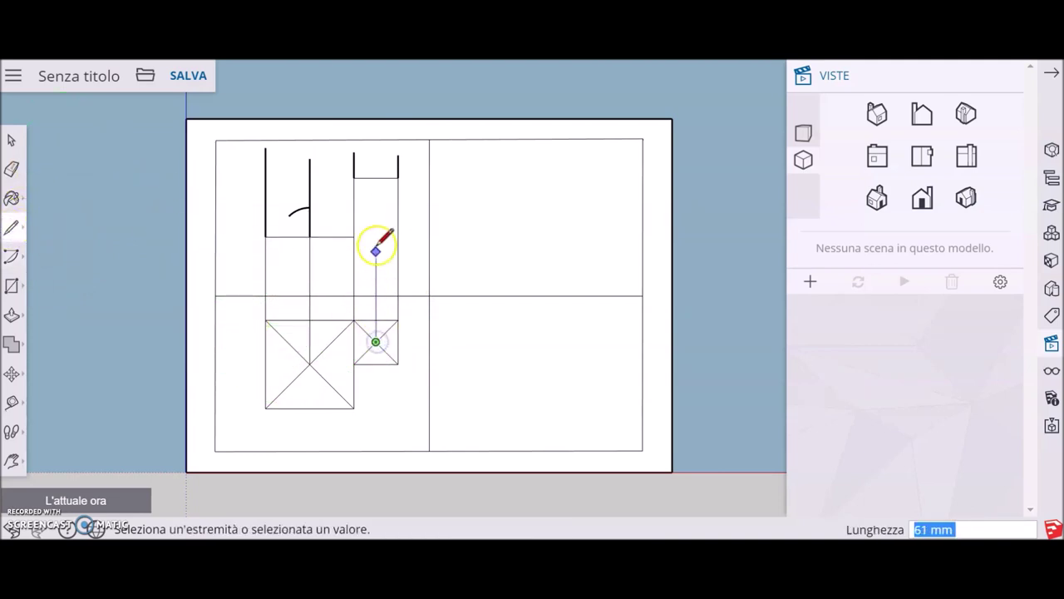
{"action": "left_click", "coordinate": [376, 151]}
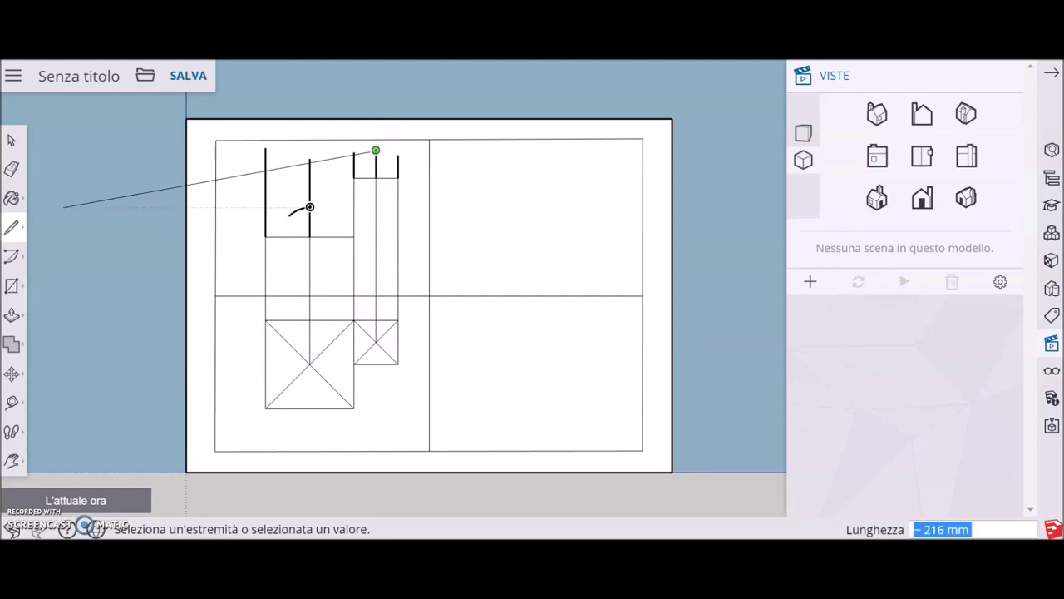
{"action": "left_click", "coordinate": [12, 140]}
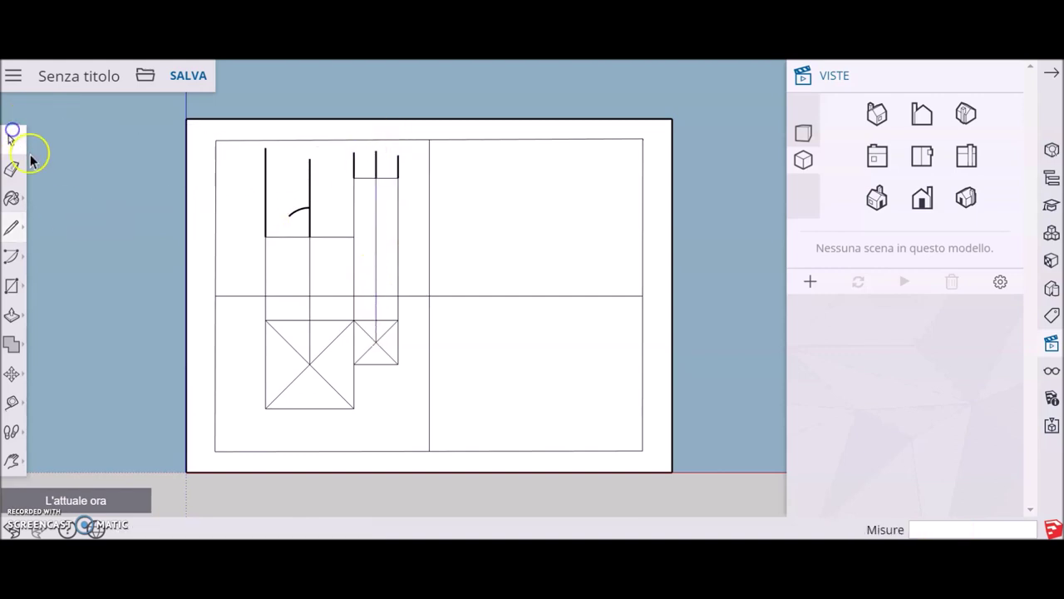
Step: Draw a 270° arc centred on the axis at the tall prism's top
{"action": "left_click", "coordinate": [11, 256]}
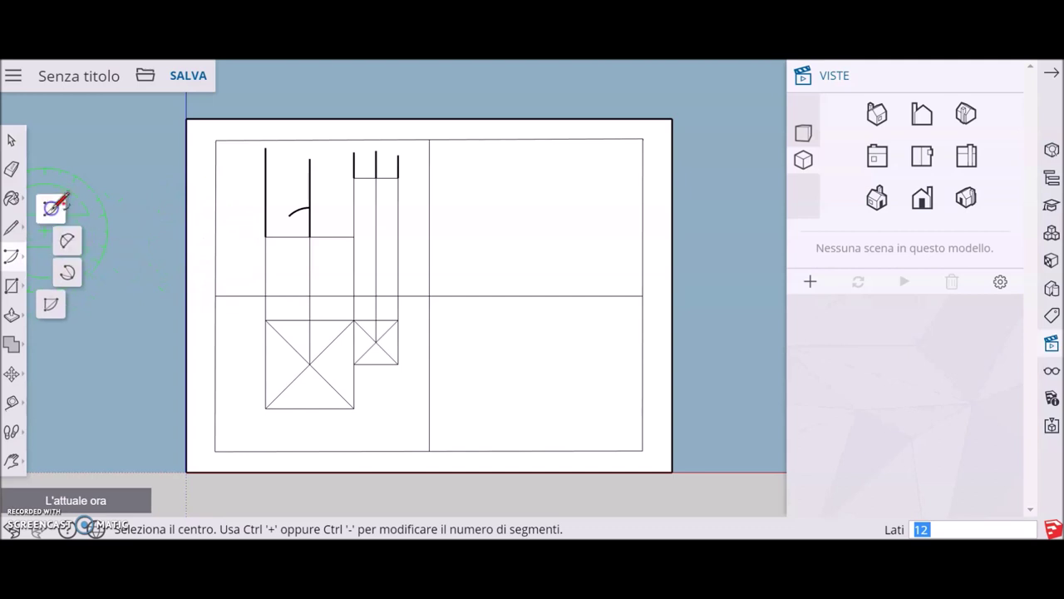
{"action": "left_click", "coordinate": [376, 176]}
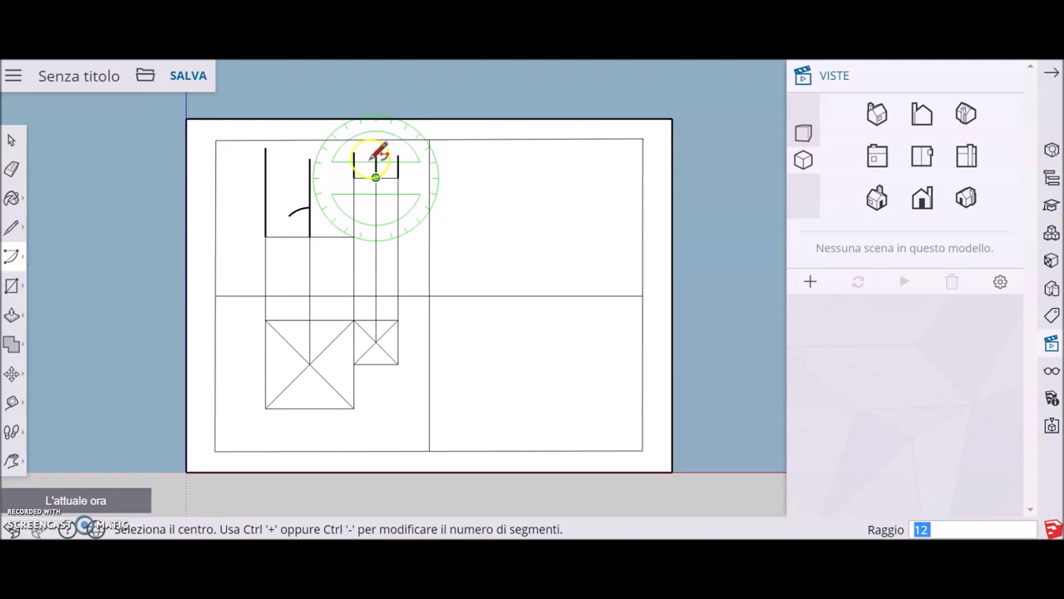
{"action": "left_click", "coordinate": [376, 177]}
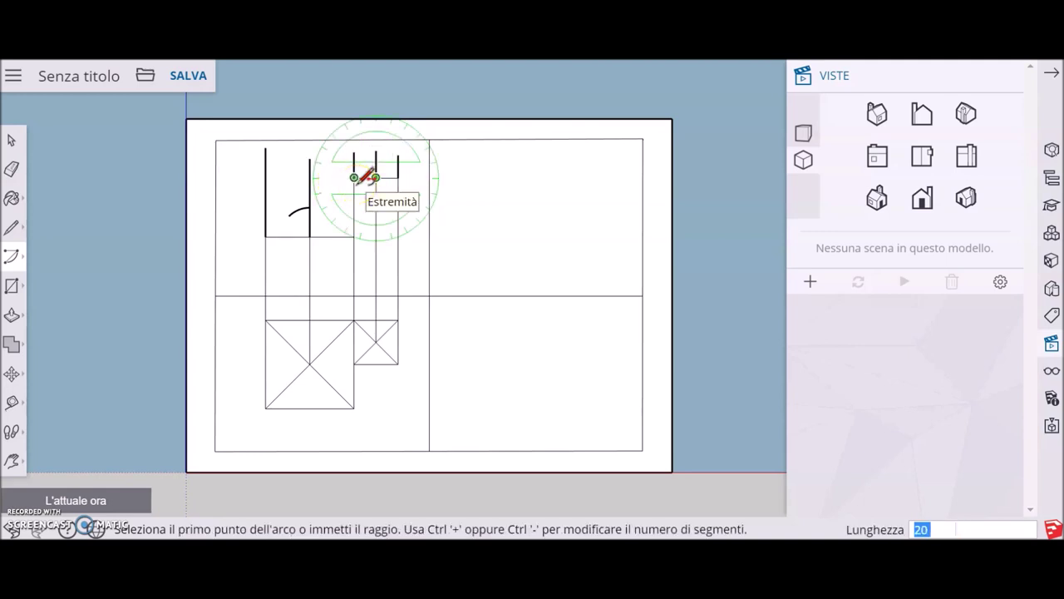
{"action": "left_click", "coordinate": [354, 177]}
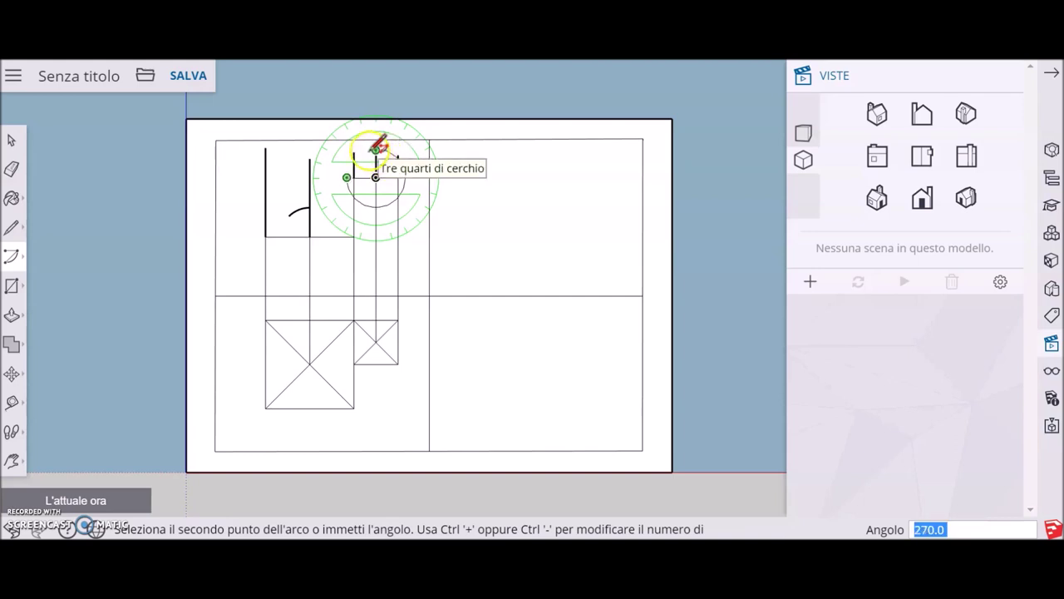
{"action": "left_click", "coordinate": [376, 148]}
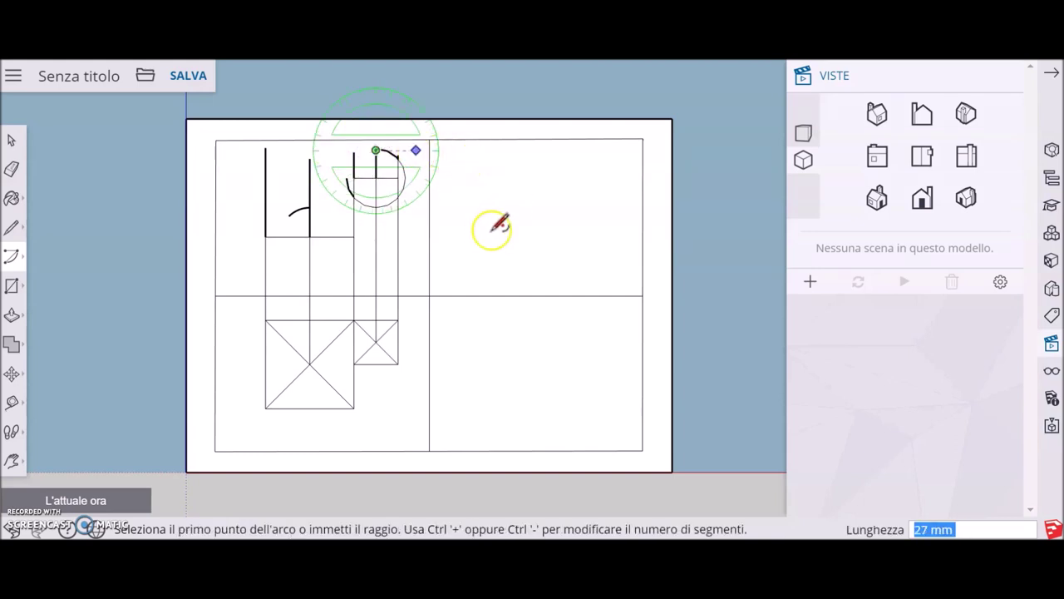
{"action": "key", "text": "Escape"}
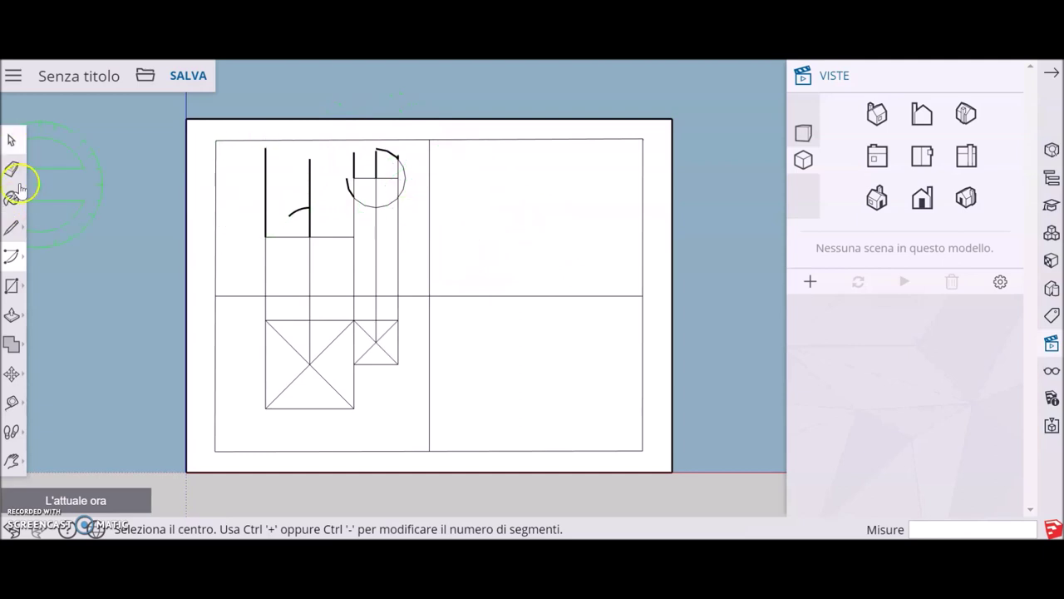
{"action": "left_click", "coordinate": [12, 227]}
Step: Extend a vertical line above the arc and draw the large prism's triangular roof
{"action": "left_click", "coordinate": [376, 149]}
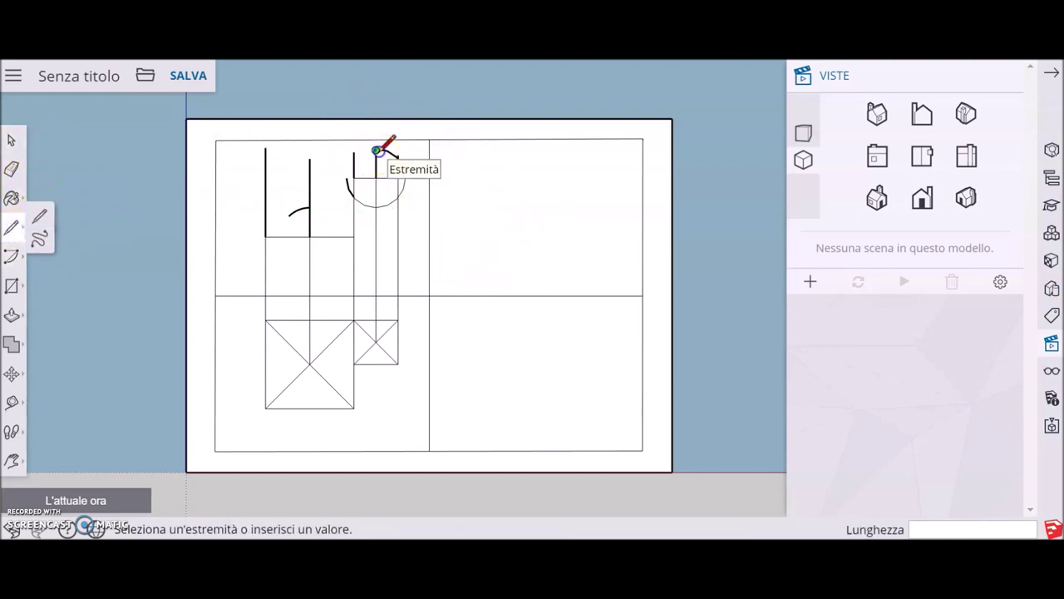
{"action": "left_click", "coordinate": [381, 119]}
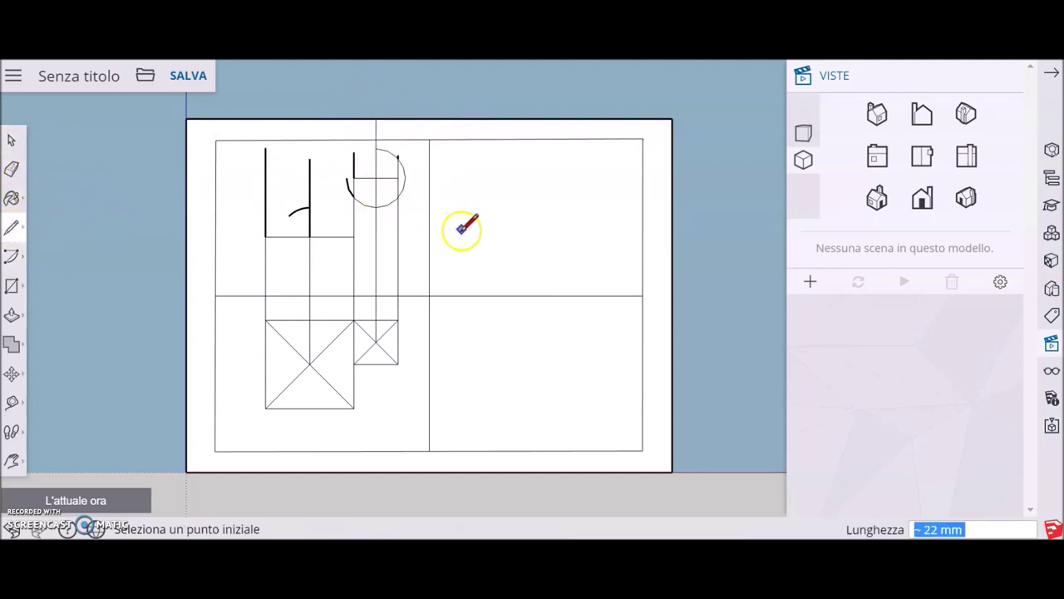
{"action": "left_click", "coordinate": [10, 233]}
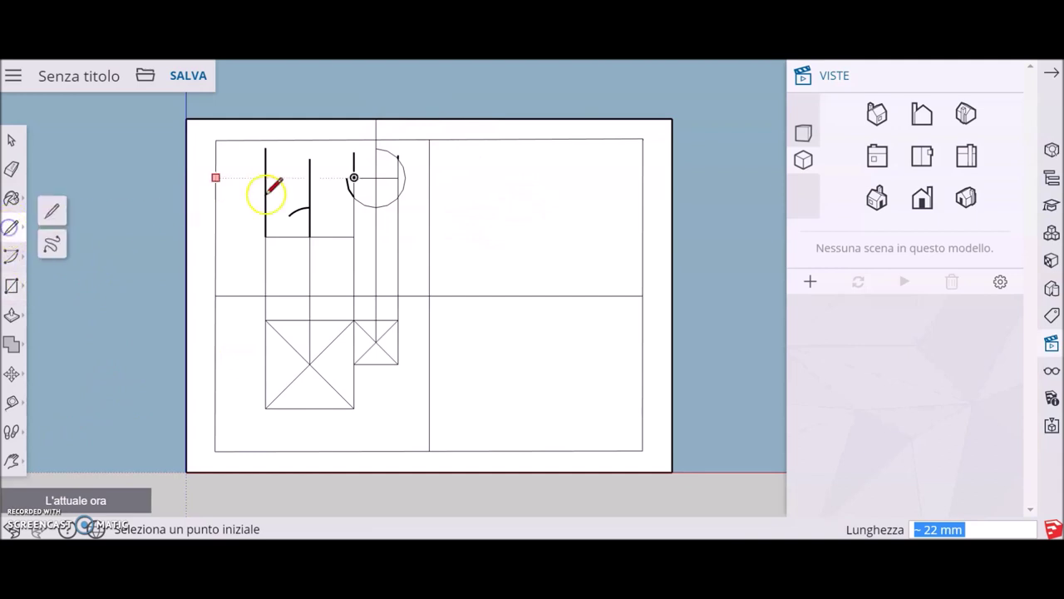
{"action": "left_click", "coordinate": [265, 236]}
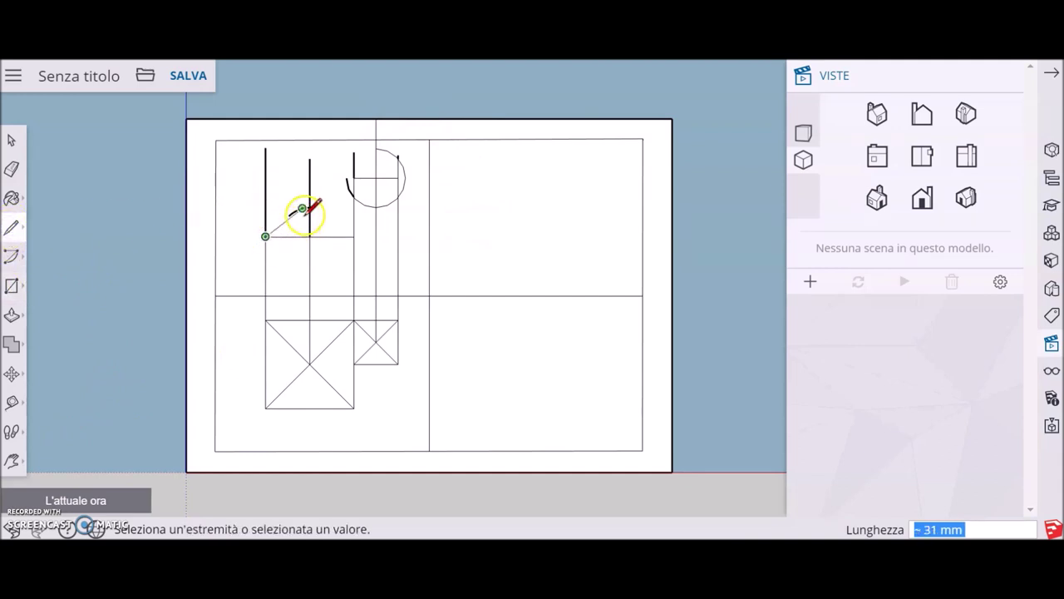
{"action": "left_click", "coordinate": [310, 206]}
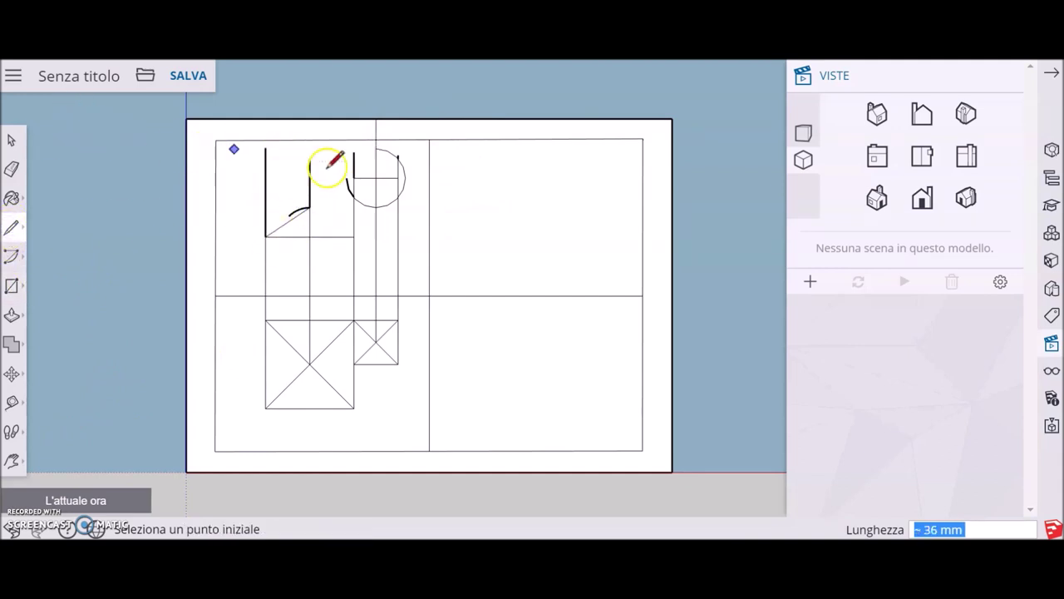
{"action": "left_click", "coordinate": [309, 206]}
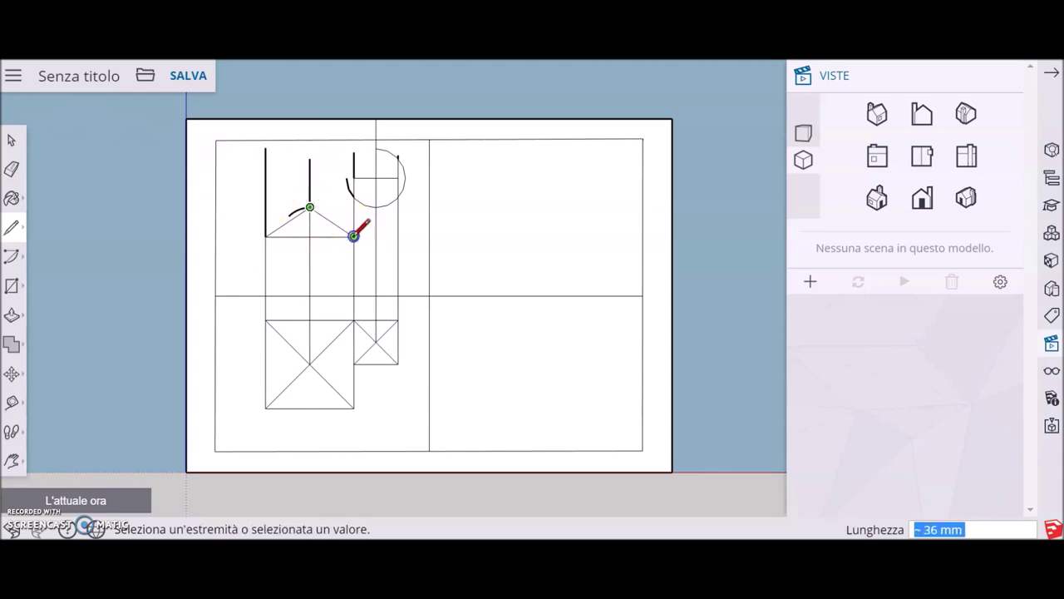
{"action": "left_click", "coordinate": [354, 235]}
Step: Draw the small pyramid triangle over the tall prism with its apex on the axis
{"action": "left_click", "coordinate": [355, 177]}
{"action": "left_click", "coordinate": [377, 148]}
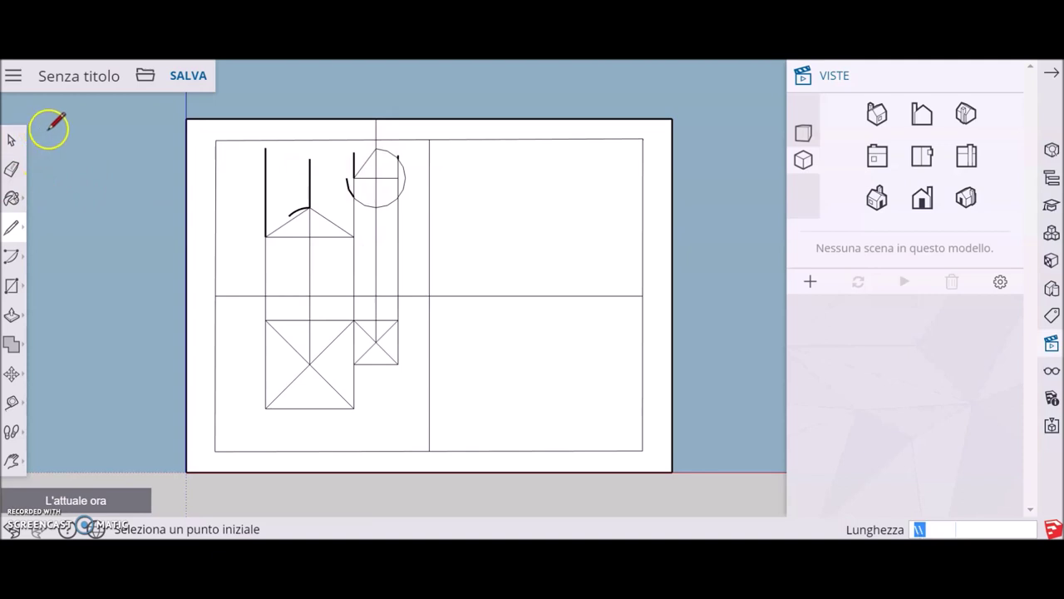
{"action": "left_click", "coordinate": [376, 148]}
{"action": "left_click", "coordinate": [398, 177]}
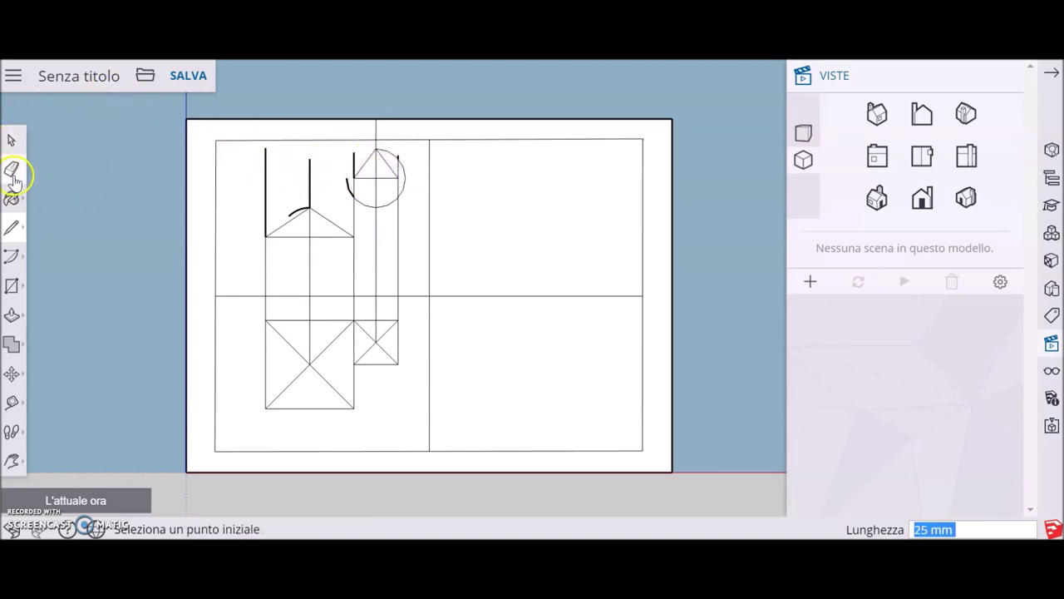
Step: Erase the extra vertical lines and the small construction arc above the large prism
{"action": "left_click", "coordinate": [13, 171]}
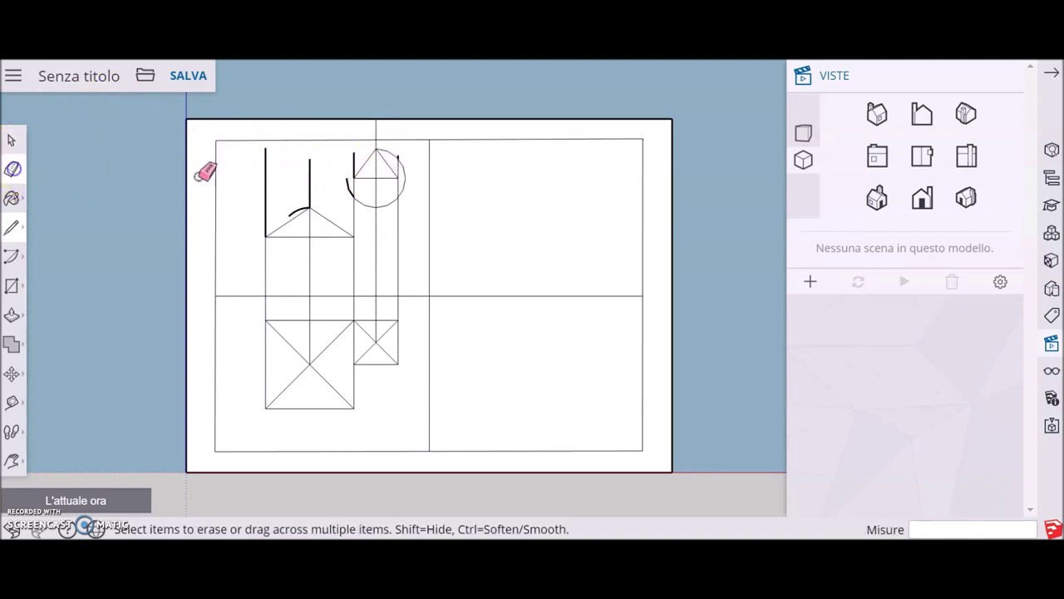
{"action": "left_click", "coordinate": [266, 197]}
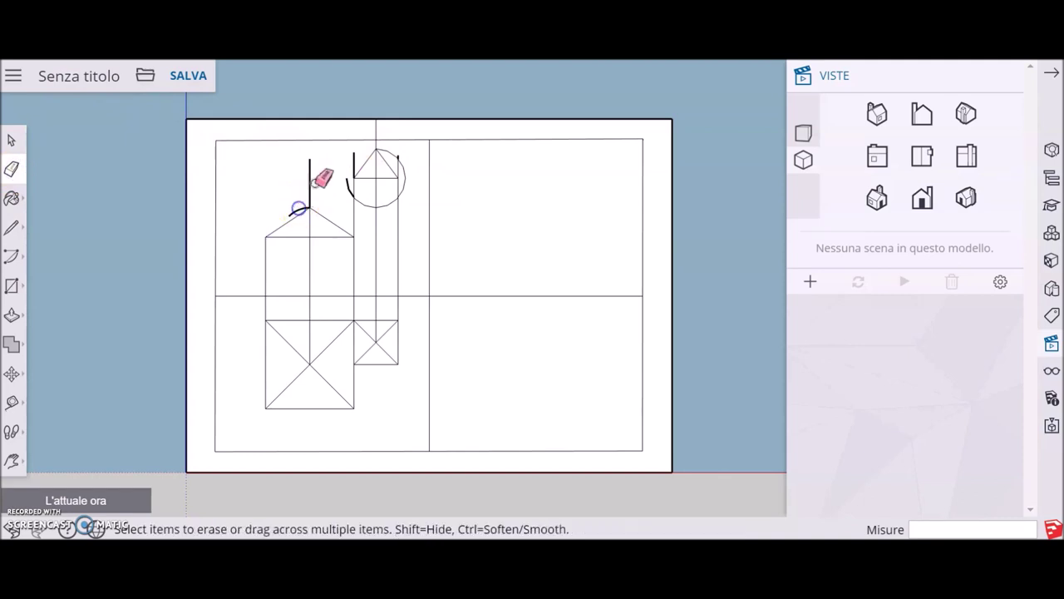
{"action": "left_click", "coordinate": [309, 186]}
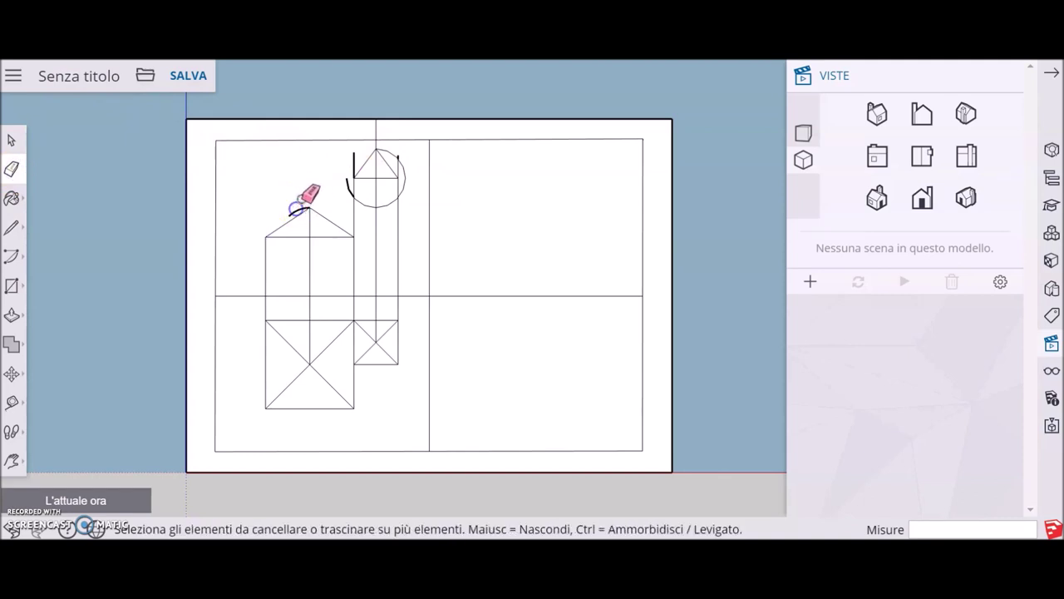
{"action": "left_click", "coordinate": [347, 186]}
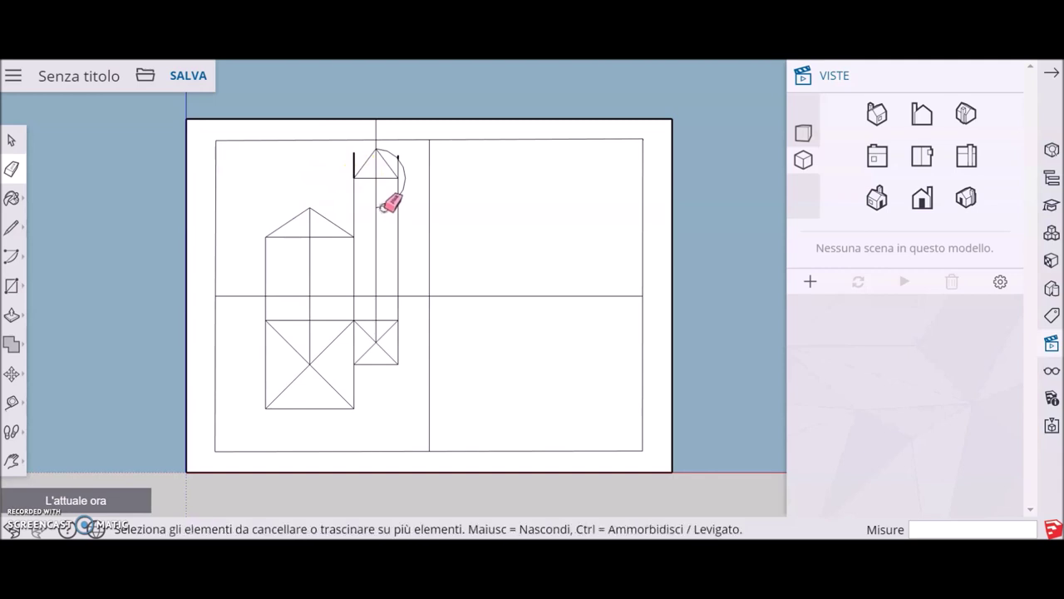
Step: Erase the construction arc and leftover stubs around the tall column's apex, then zoom to the sheet
{"action": "left_click", "coordinate": [407, 172]}
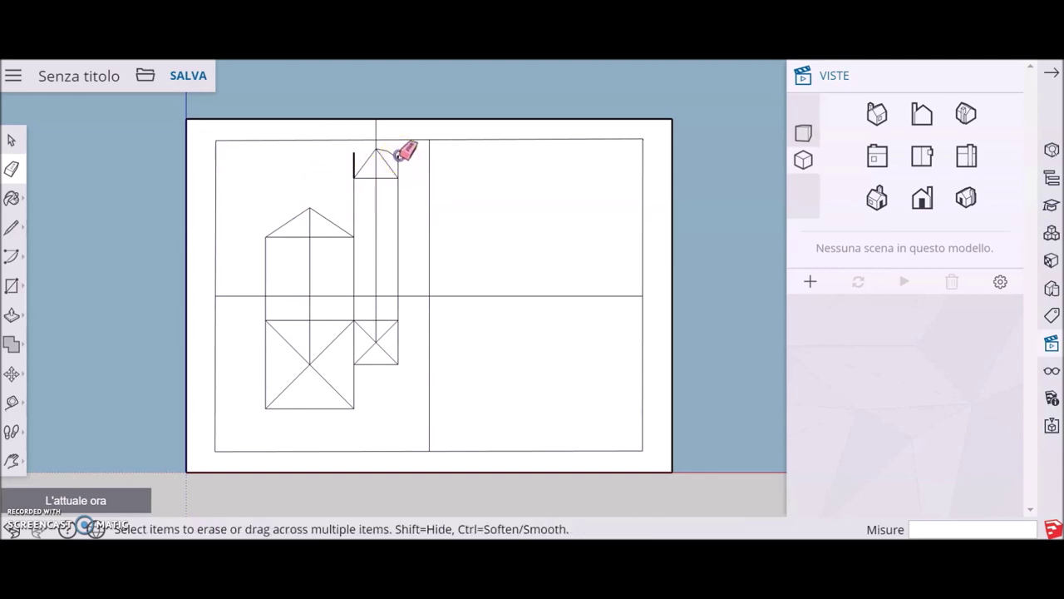
{"action": "left_click", "coordinate": [399, 159]}
{"action": "left_click", "coordinate": [359, 158]}
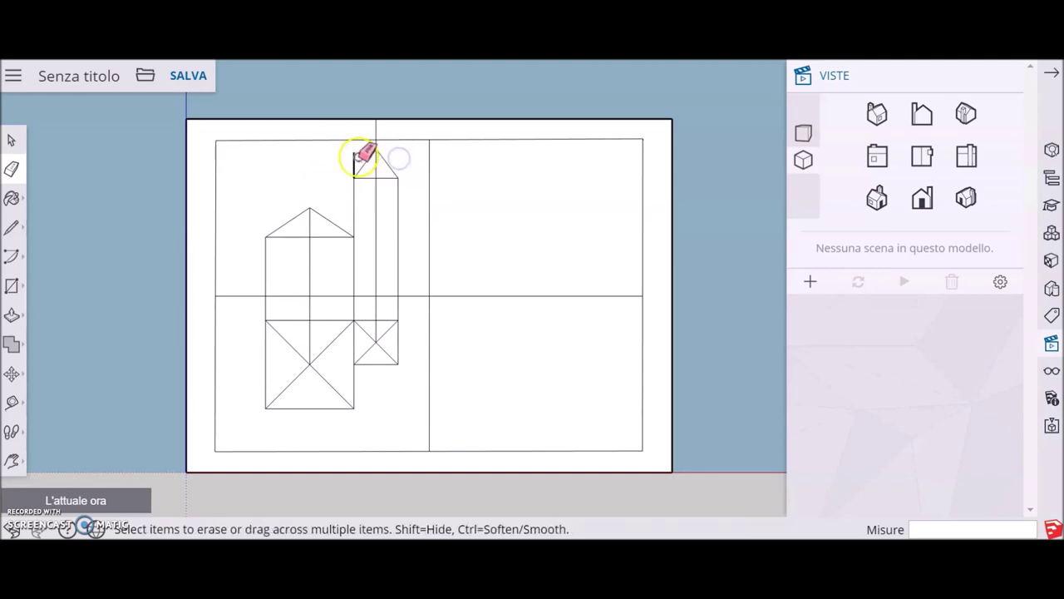
{"action": "left_click", "coordinate": [376, 128]}
{"action": "scroll", "coordinate": [432, 212], "scroll_direction": "up", "scroll_amount": 1}
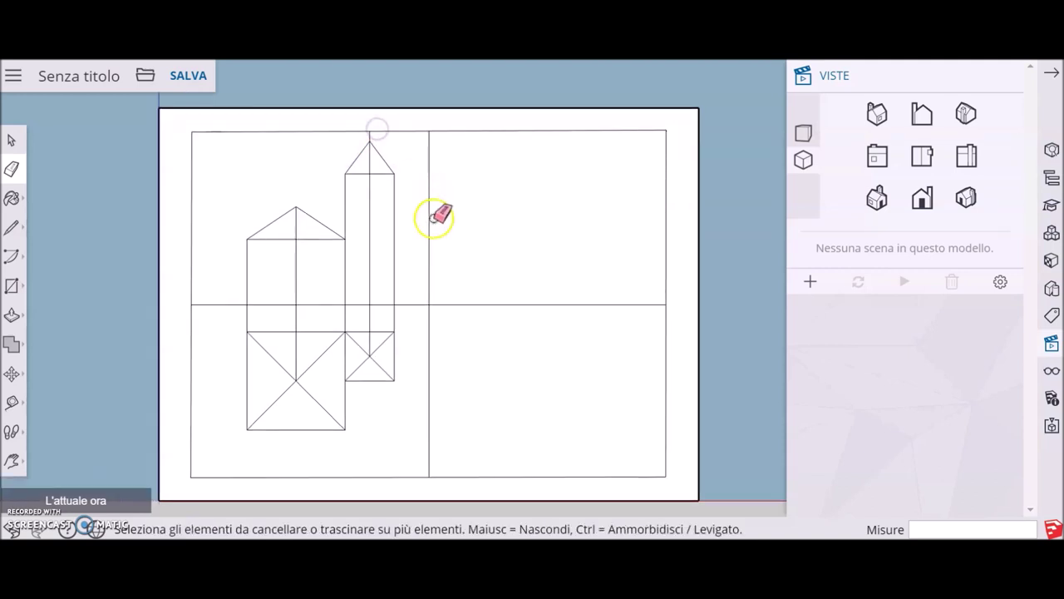
{"action": "scroll", "coordinate": [429, 209], "scroll_direction": "up", "scroll_amount": 1}
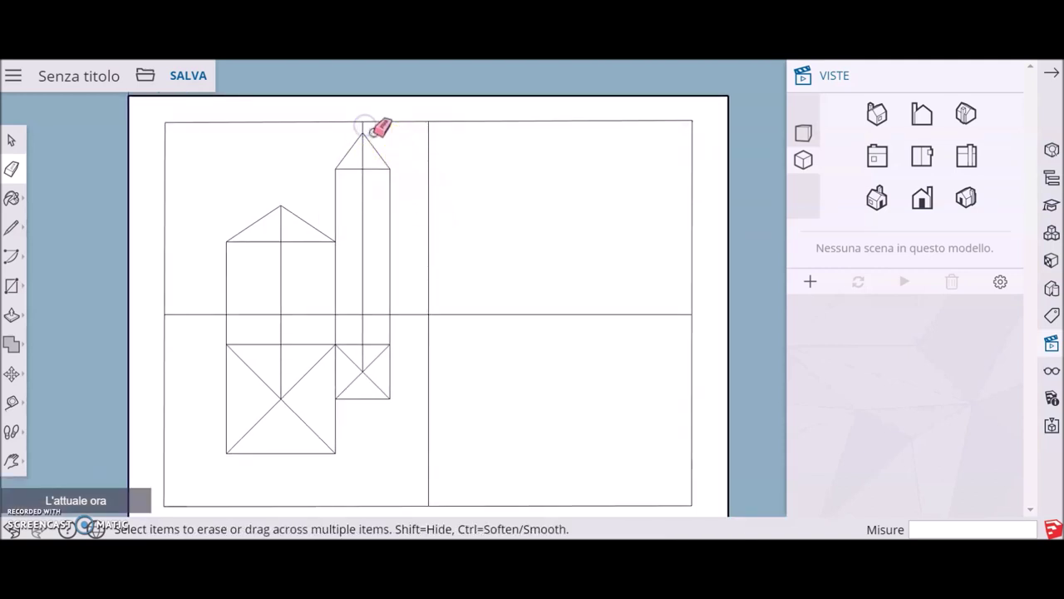
{"action": "scroll", "coordinate": [476, 261], "scroll_direction": "down", "scroll_amount": 1}
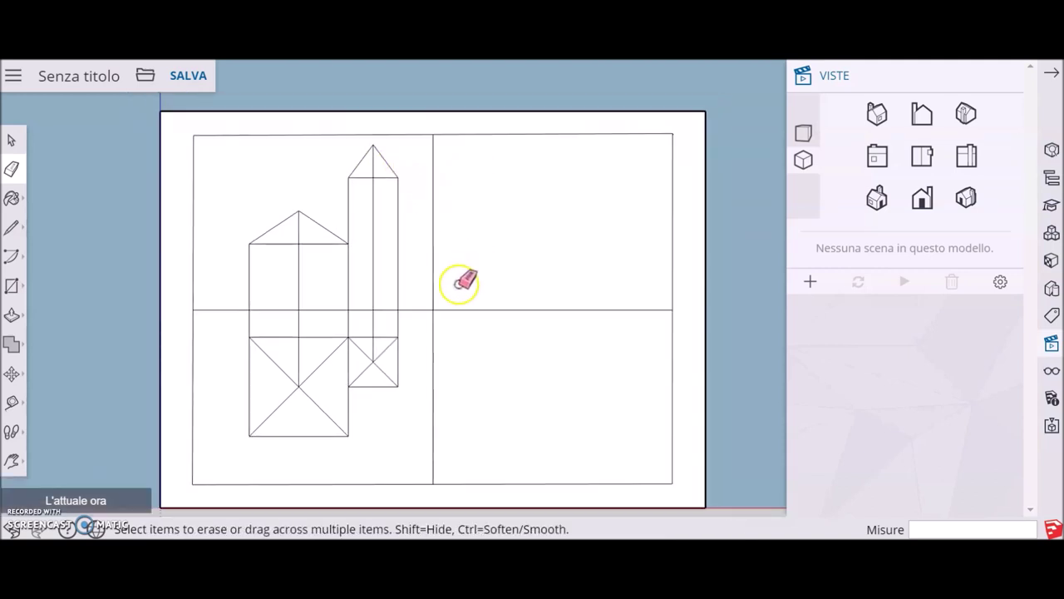
{"action": "scroll", "coordinate": [461, 287], "scroll_direction": "down", "scroll_amount": 1}
{"action": "scroll", "coordinate": [93, 356], "scroll_direction": "down", "scroll_amount": 1}
{"action": "scroll", "coordinate": [93, 355], "scroll_direction": "up", "scroll_amount": 1}
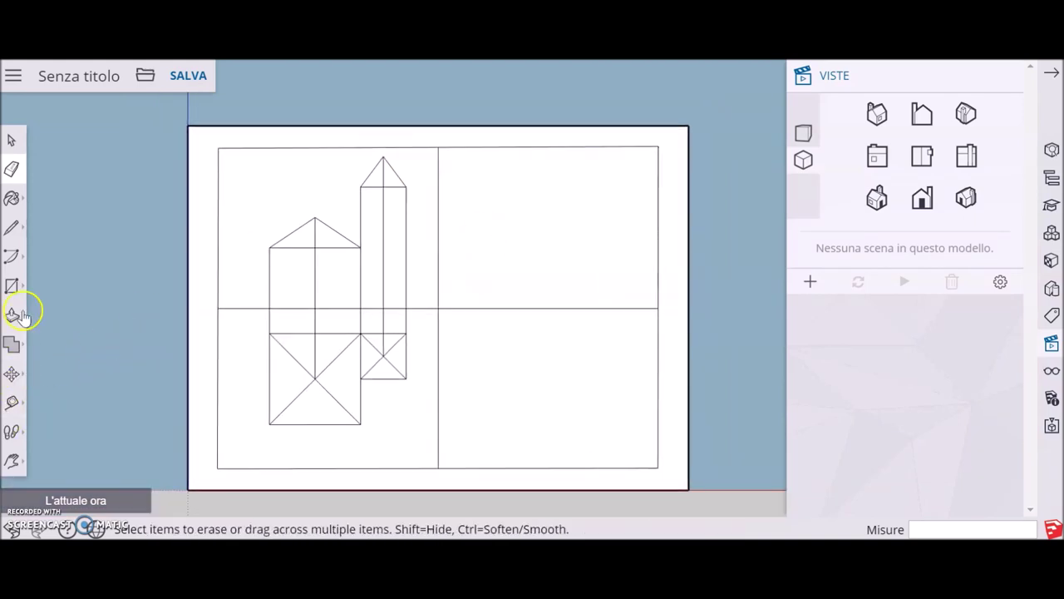
Step: Draw horizontal projection lines right from the tall column's apex, its roof corner and the lower block's apex
{"action": "left_click", "coordinate": [12, 227]}
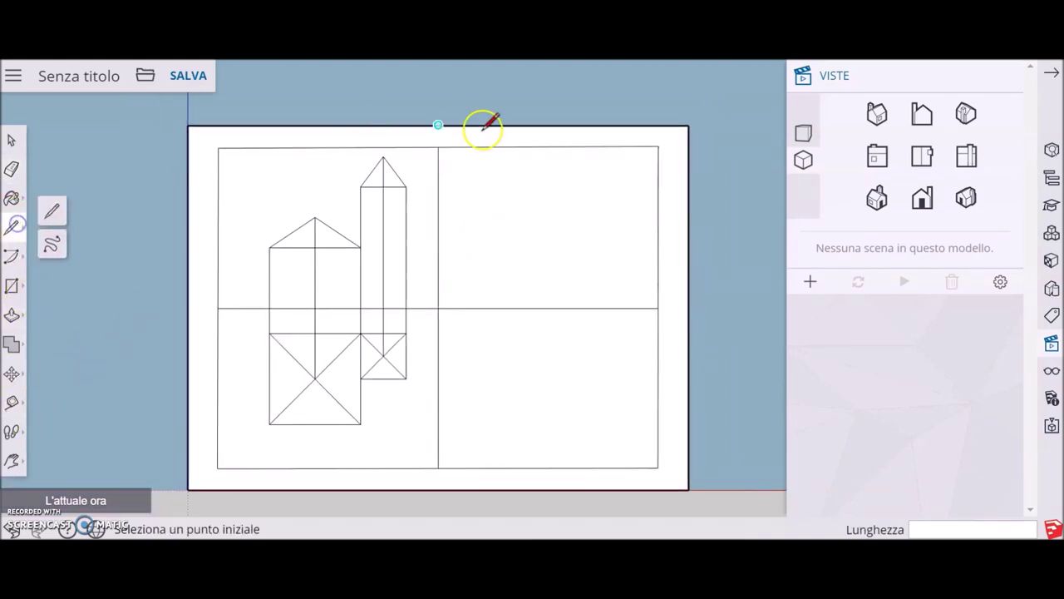
{"action": "left_click", "coordinate": [382, 156]}
{"action": "left_click", "coordinate": [668, 156]}
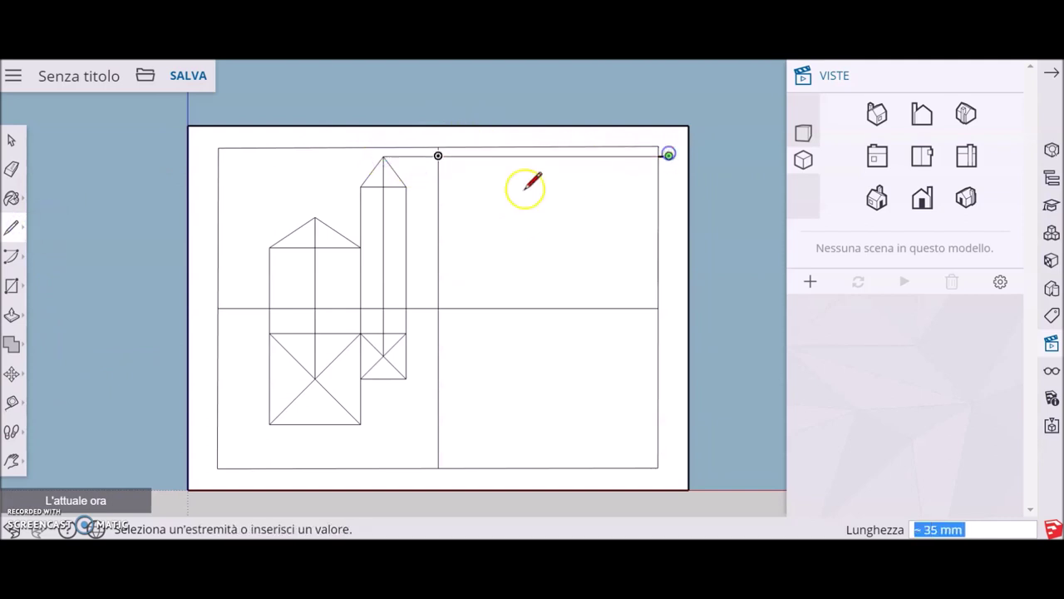
{"action": "left_click", "coordinate": [12, 227]}
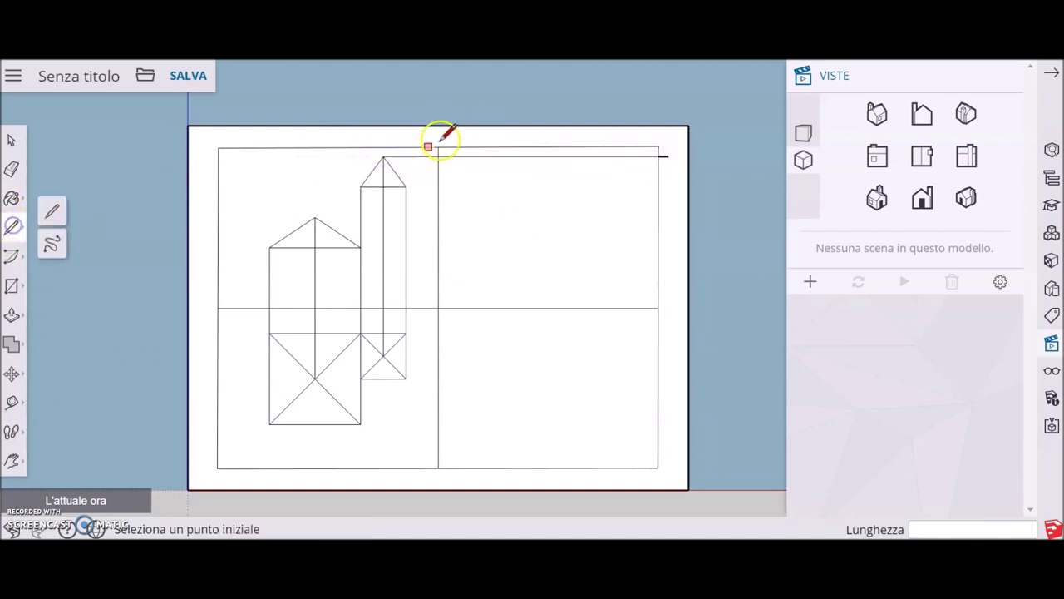
{"action": "left_click", "coordinate": [406, 186]}
{"action": "left_click", "coordinate": [669, 186]}
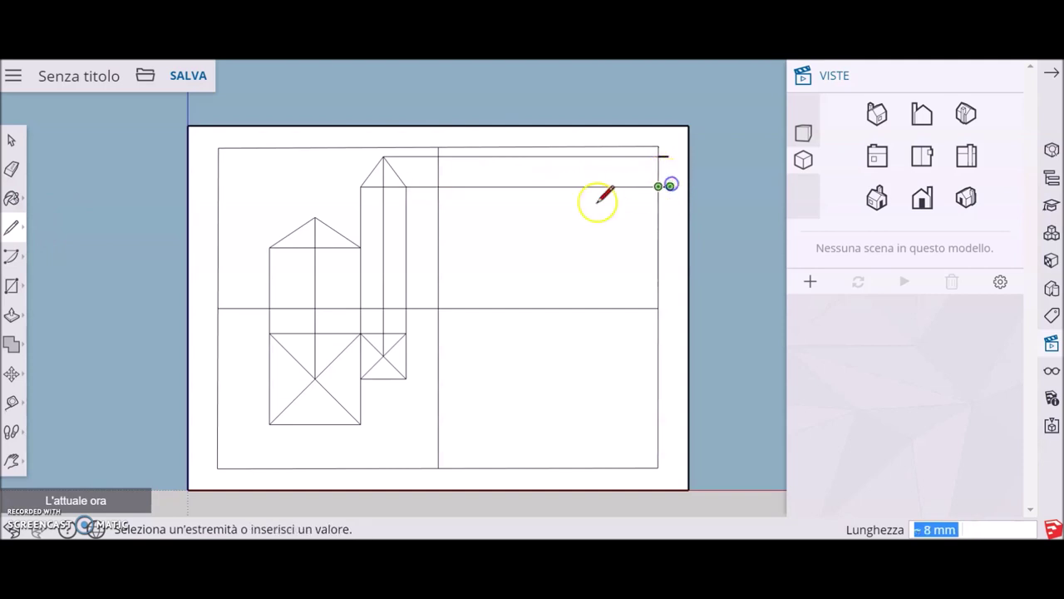
{"action": "key", "text": "Escape"}
{"action": "left_click", "coordinate": [315, 216]}
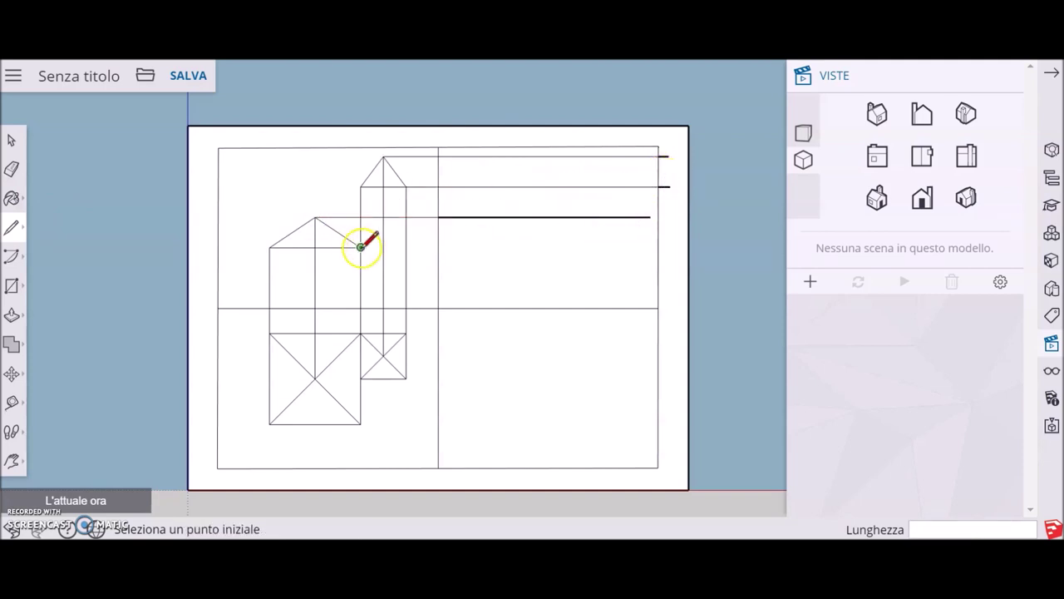
{"action": "left_click_drag", "start_coordinate": [360, 247], "coordinate": [652, 247]}
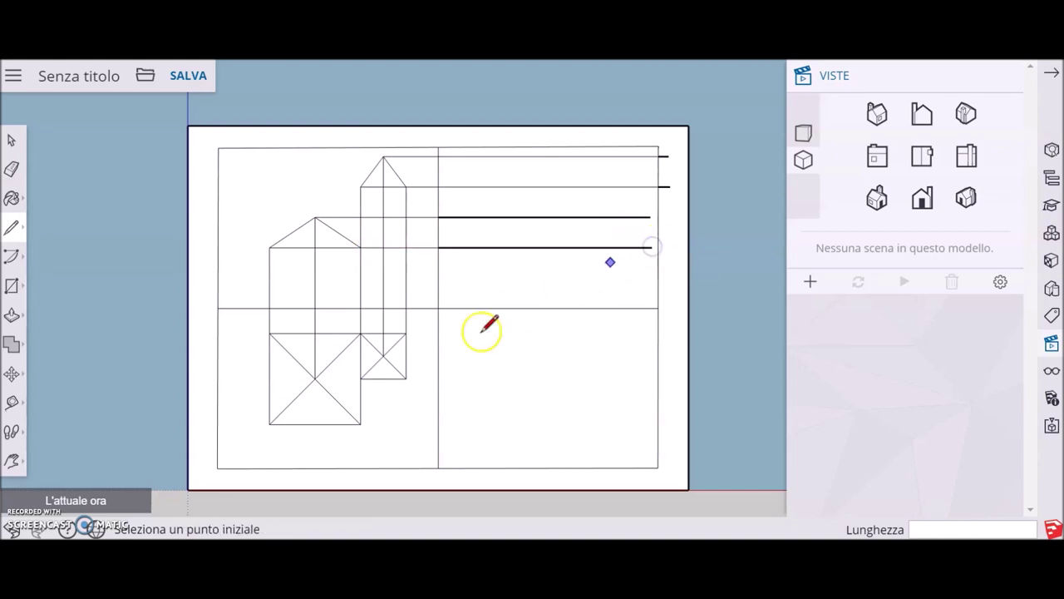
Step: Extend the plan's edge lines and bottom line across to the vertical divider
{"action": "left_click_drag", "start_coordinate": [406, 332], "coordinate": [438, 332]}
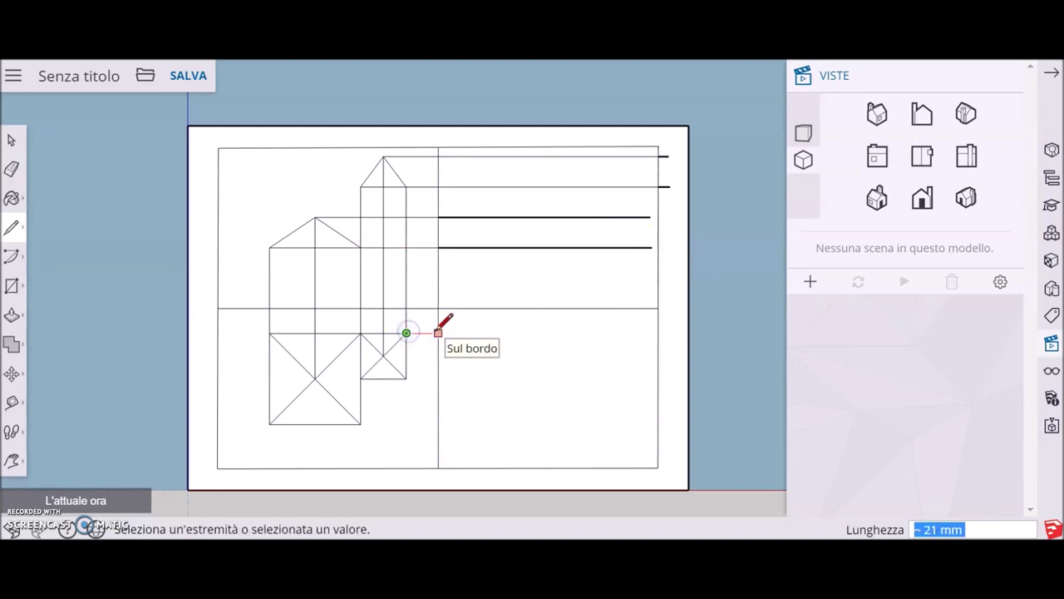
{"action": "left_click_drag", "start_coordinate": [383, 355], "coordinate": [439, 356]}
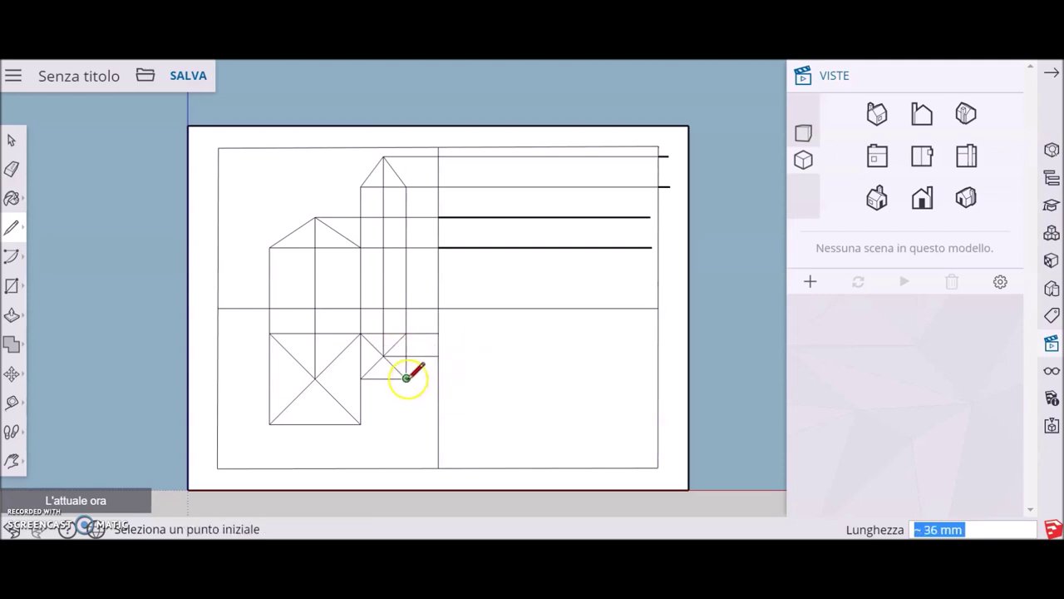
{"action": "left_click_drag", "start_coordinate": [406, 379], "coordinate": [438, 378]}
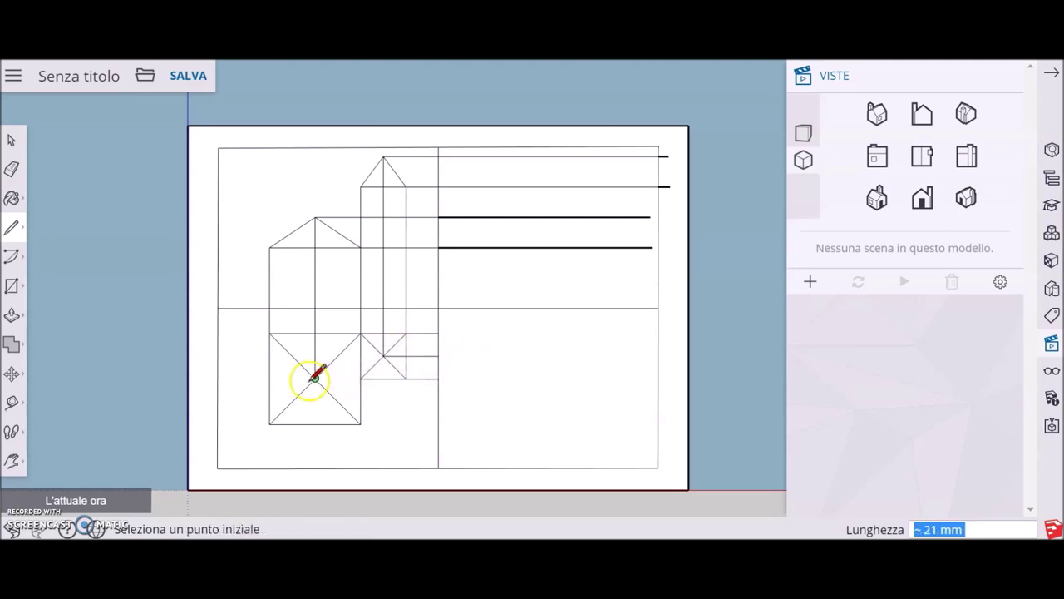
{"action": "left_click_drag", "start_coordinate": [316, 378], "coordinate": [360, 378]}
{"action": "left_click", "coordinate": [360, 424]}
{"action": "left_click", "coordinate": [438, 424]}
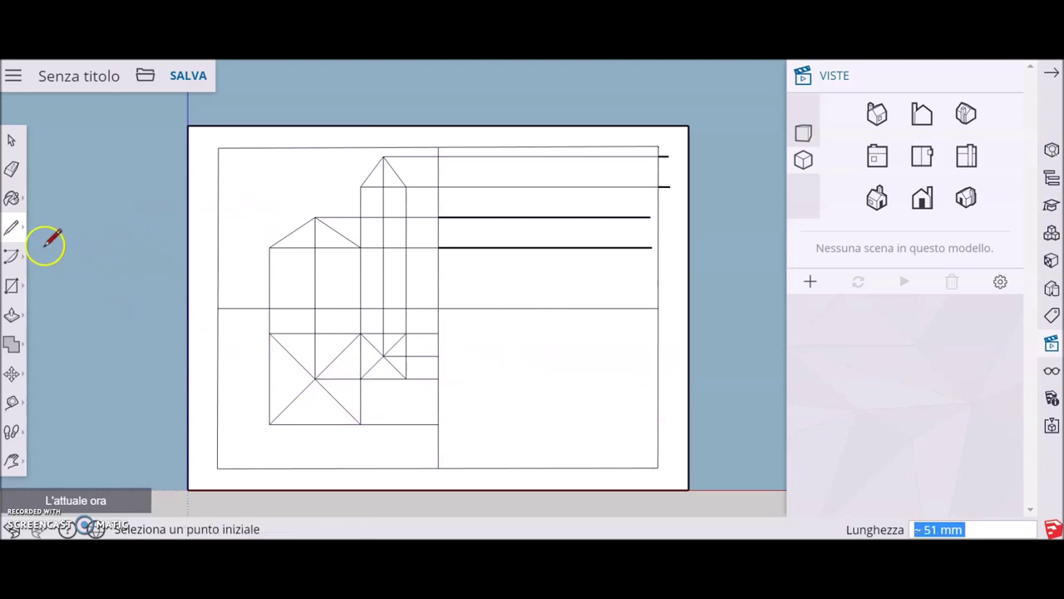
{"action": "left_click", "coordinate": [11, 255]}
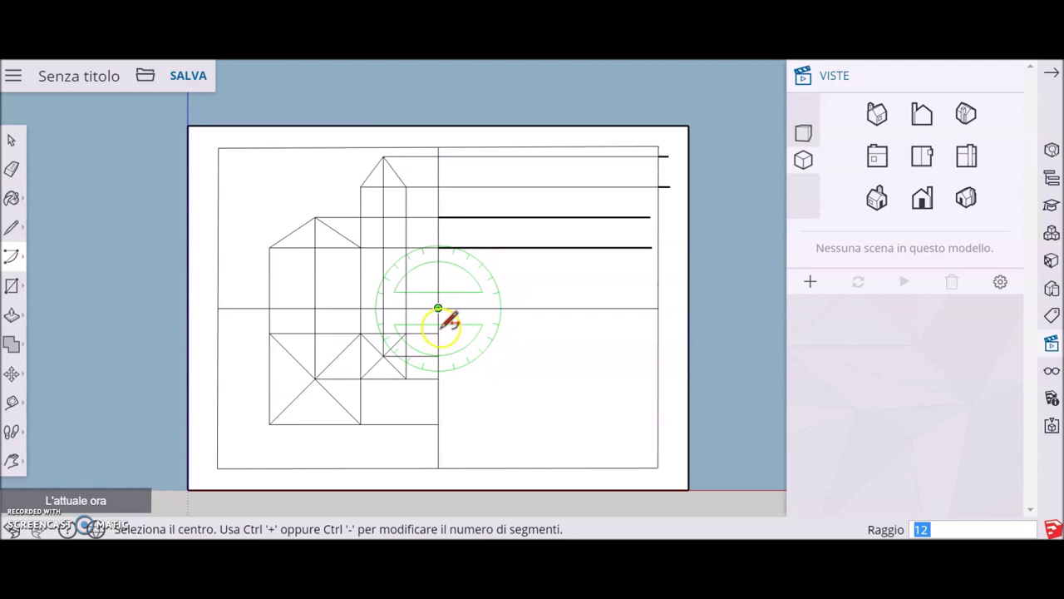
Step: Draw trial quarter arcs from the plan's upper line toward the ground line, cancelling a misplaced one
{"action": "left_click", "coordinate": [446, 305]}
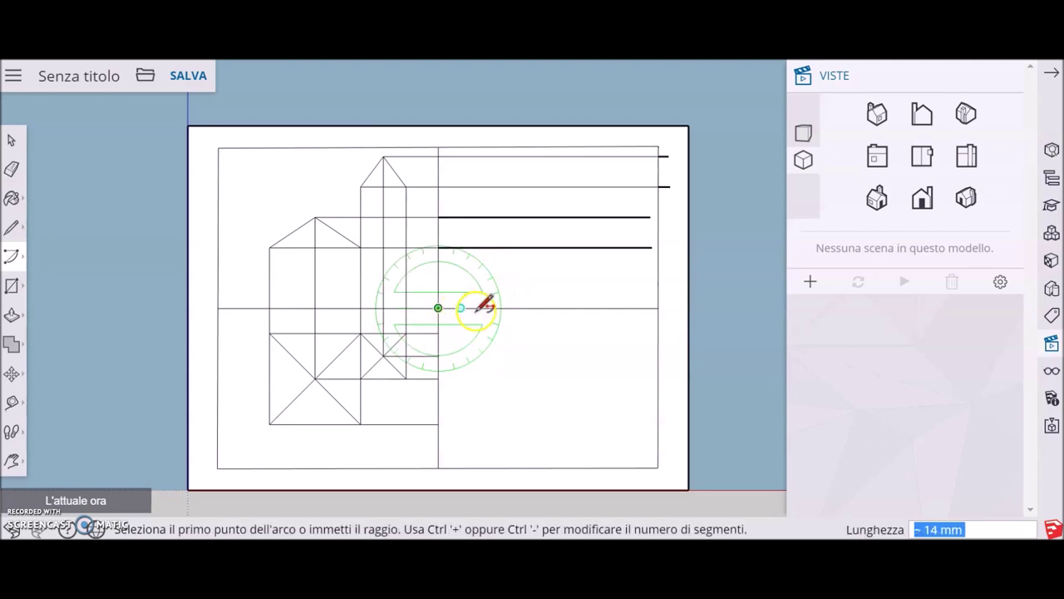
{"action": "left_click", "coordinate": [439, 332]}
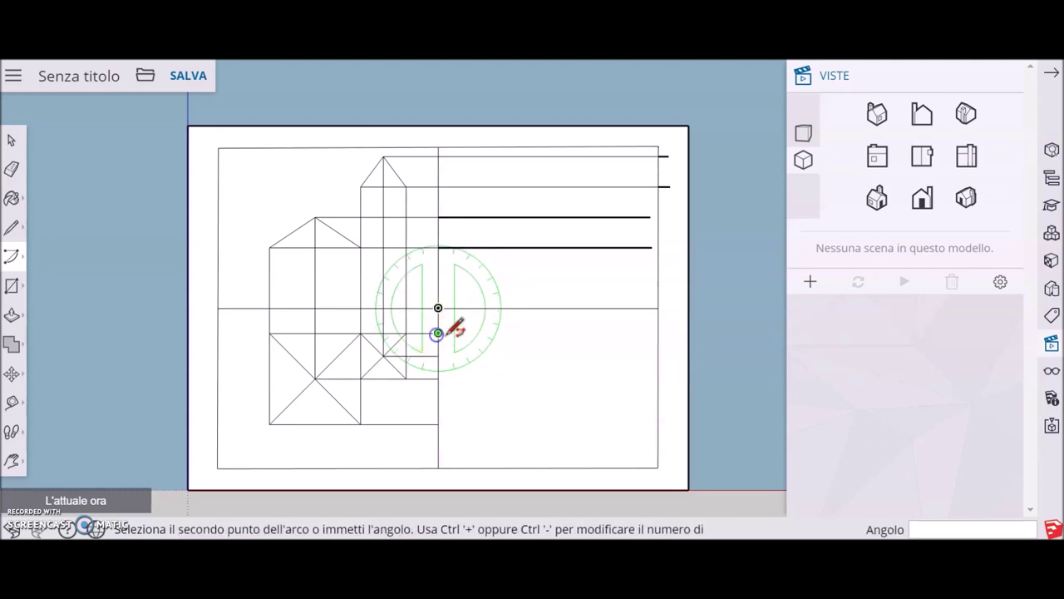
{"action": "left_click", "coordinate": [482, 307]}
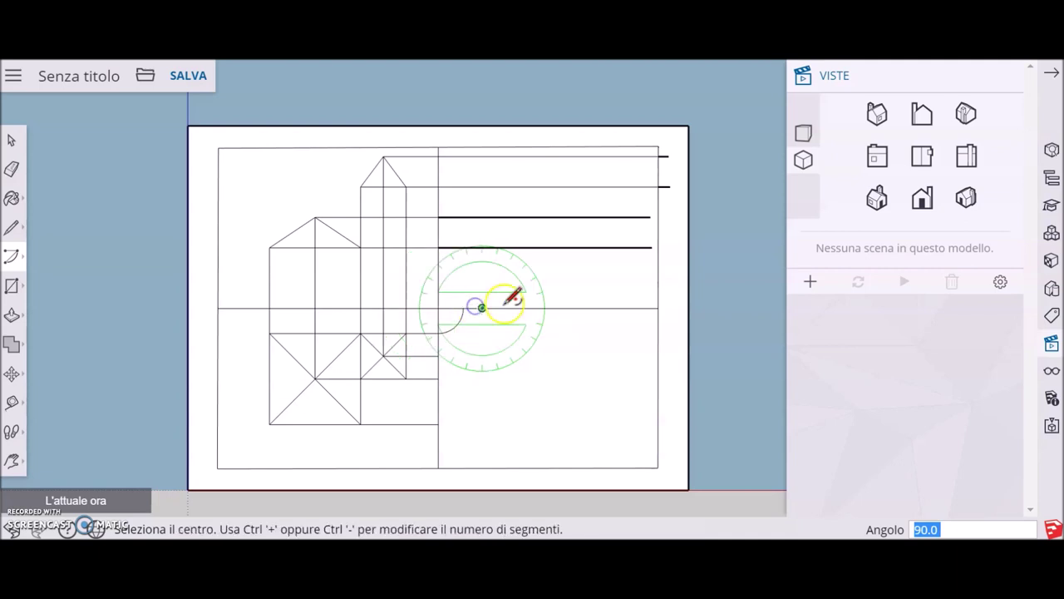
{"action": "left_click", "coordinate": [481, 308]}
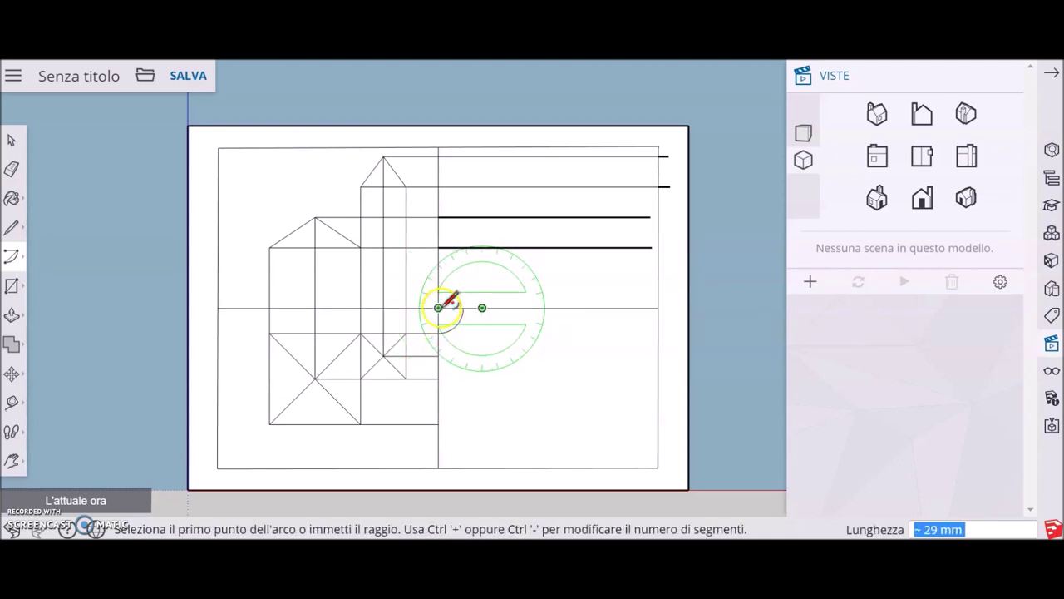
{"action": "left_click", "coordinate": [438, 307]}
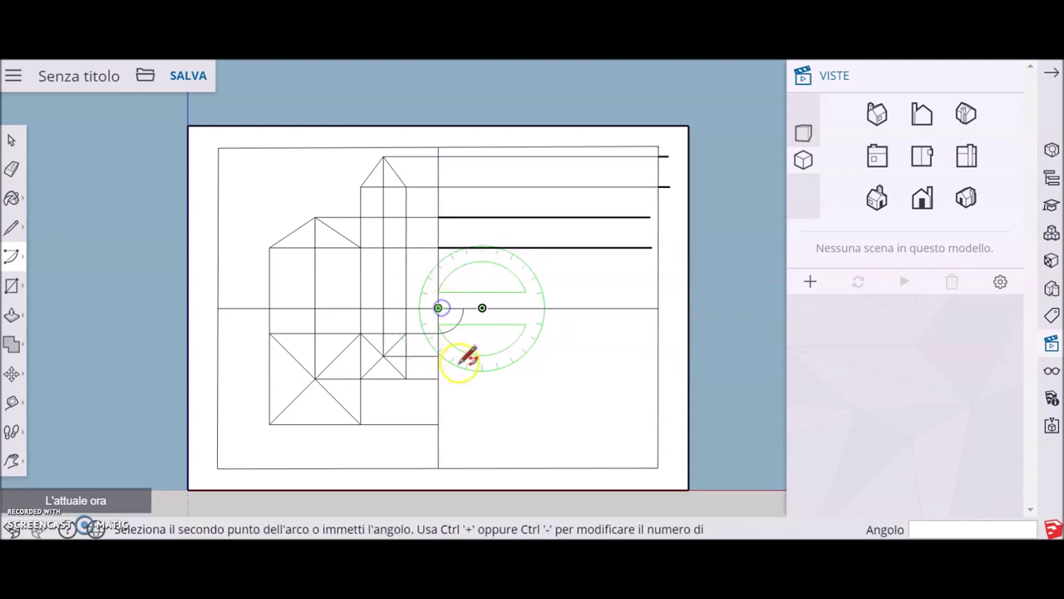
{"action": "left_click", "coordinate": [508, 373]}
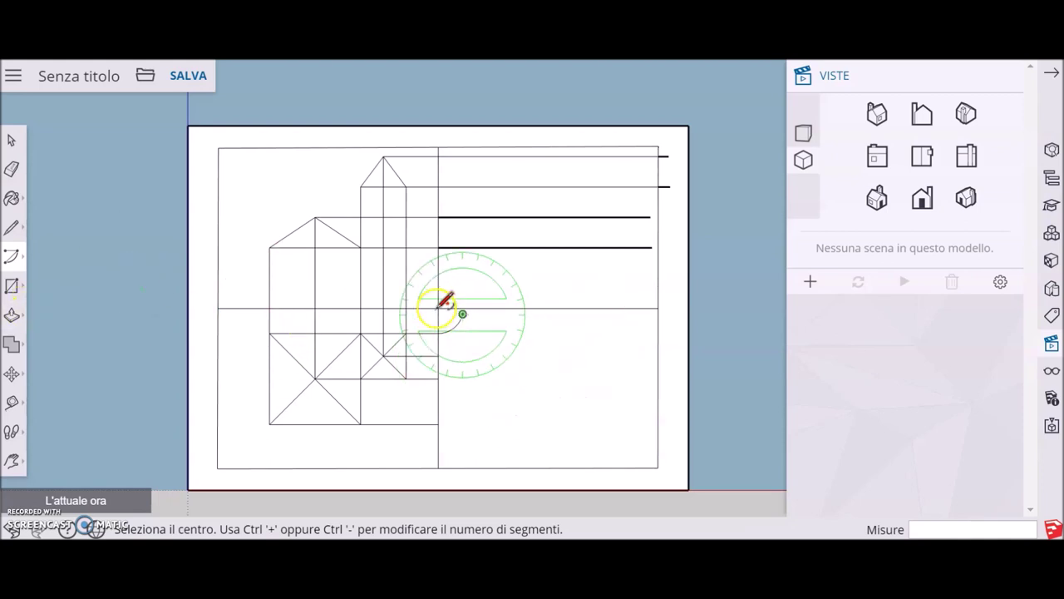
{"action": "left_click", "coordinate": [438, 354]}
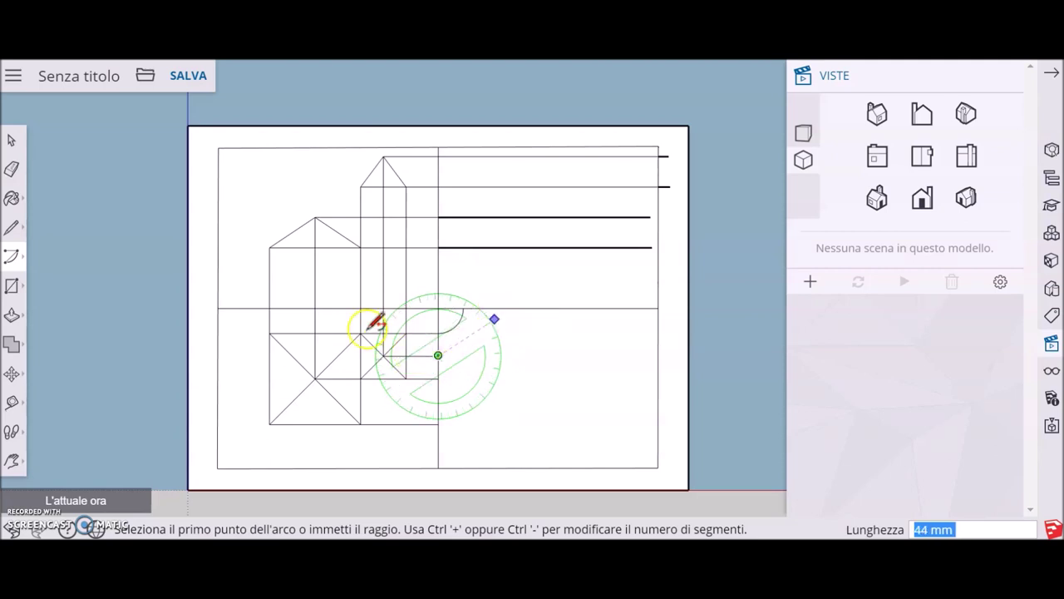
{"action": "left_click", "coordinate": [6, 138]}
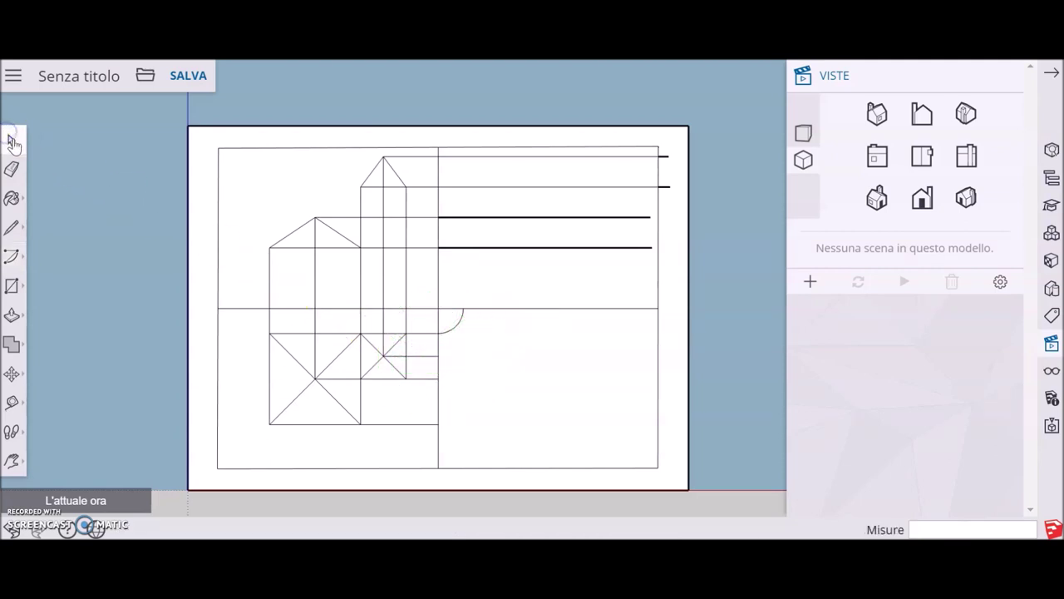
Step: With centre-point arcs on the dividers' crossing, swing the next two plan lines onto the ground line
{"action": "left_click", "coordinate": [75, 324]}
{"action": "left_click", "coordinate": [15, 258]}
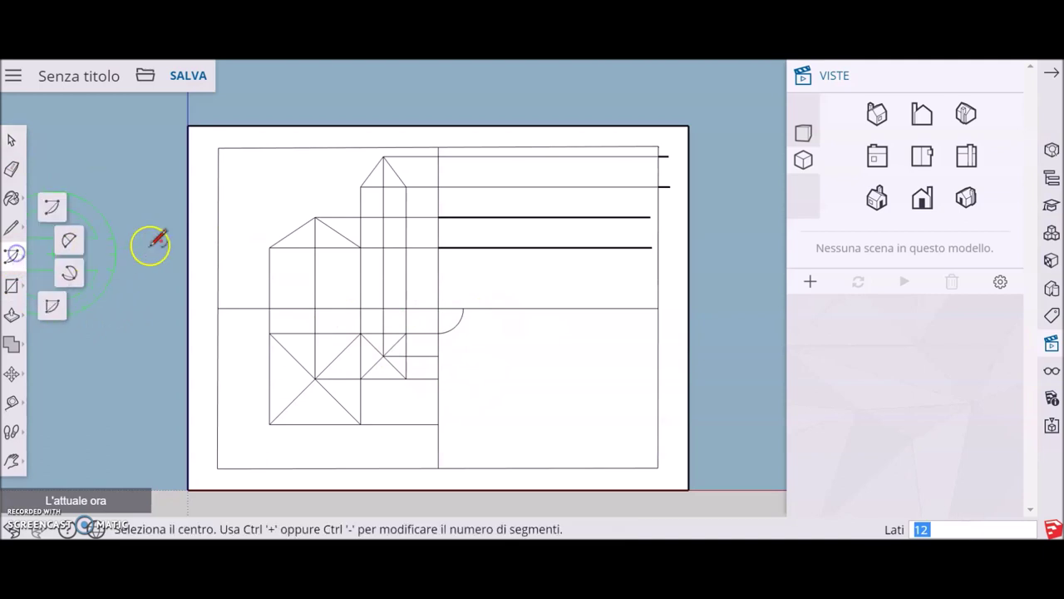
{"action": "left_click", "coordinate": [50, 204]}
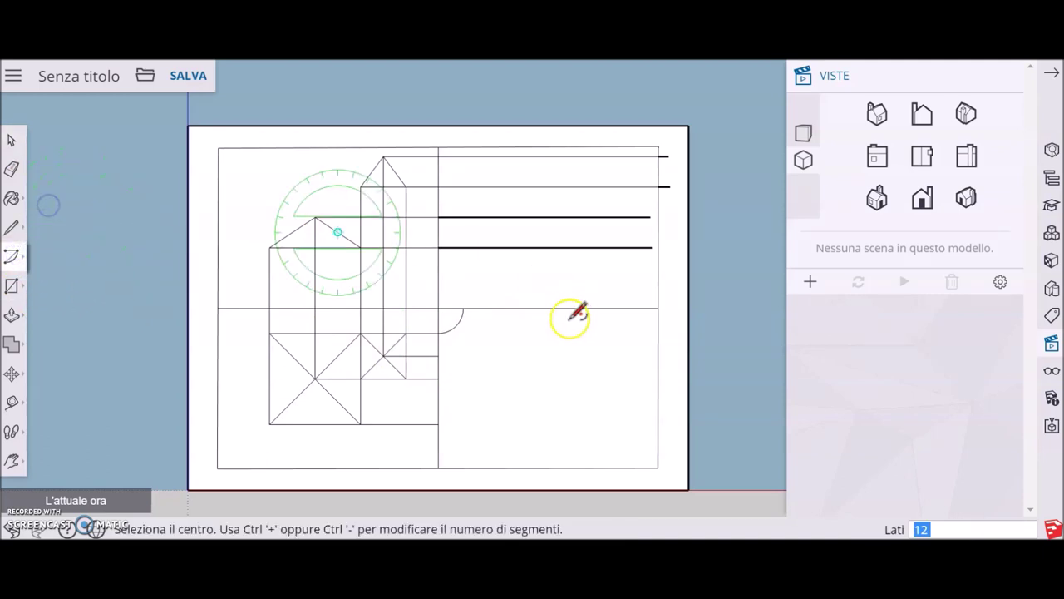
{"action": "left_click", "coordinate": [438, 308]}
{"action": "left_click", "coordinate": [439, 355]}
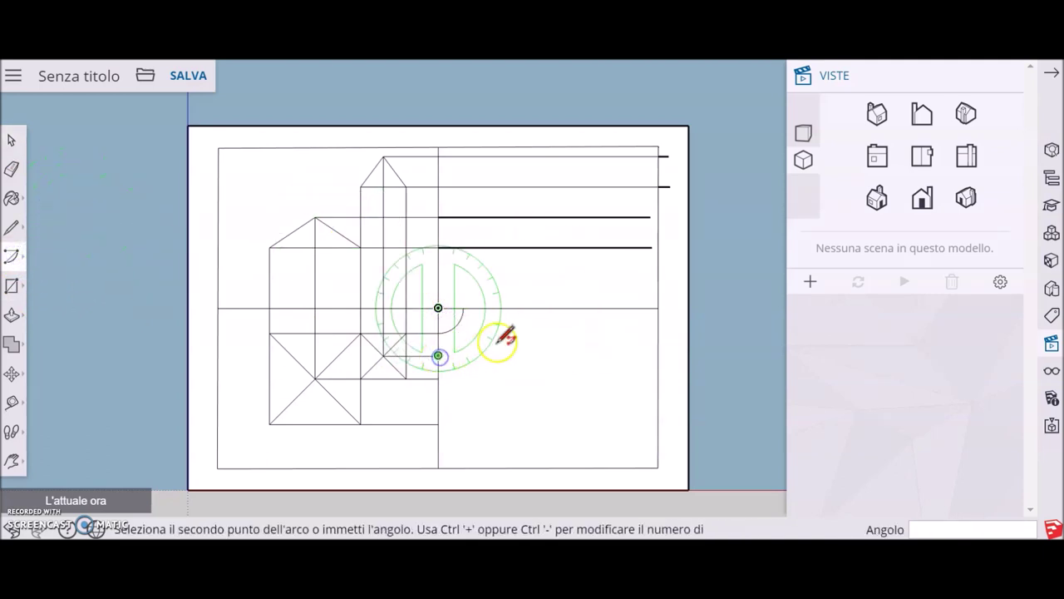
{"action": "left_click", "coordinate": [498, 308]}
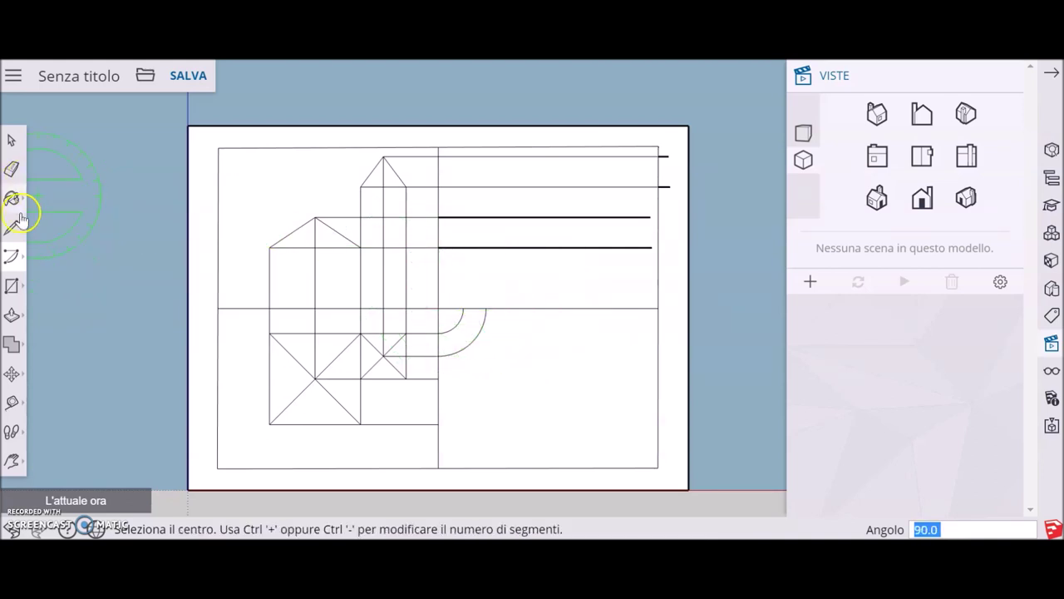
{"action": "left_click", "coordinate": [15, 260]}
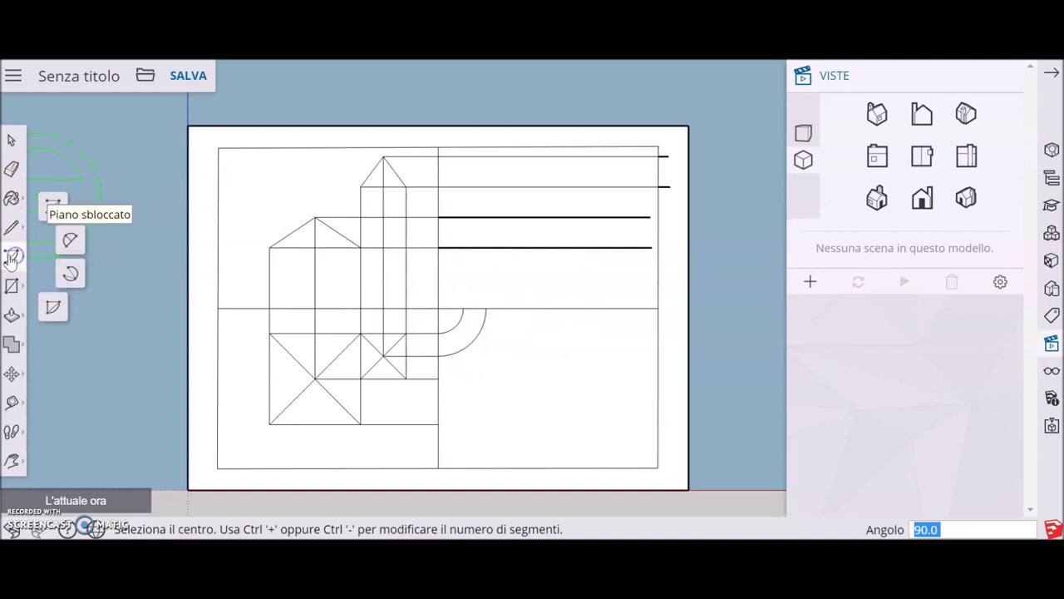
{"action": "left_click", "coordinate": [439, 308]}
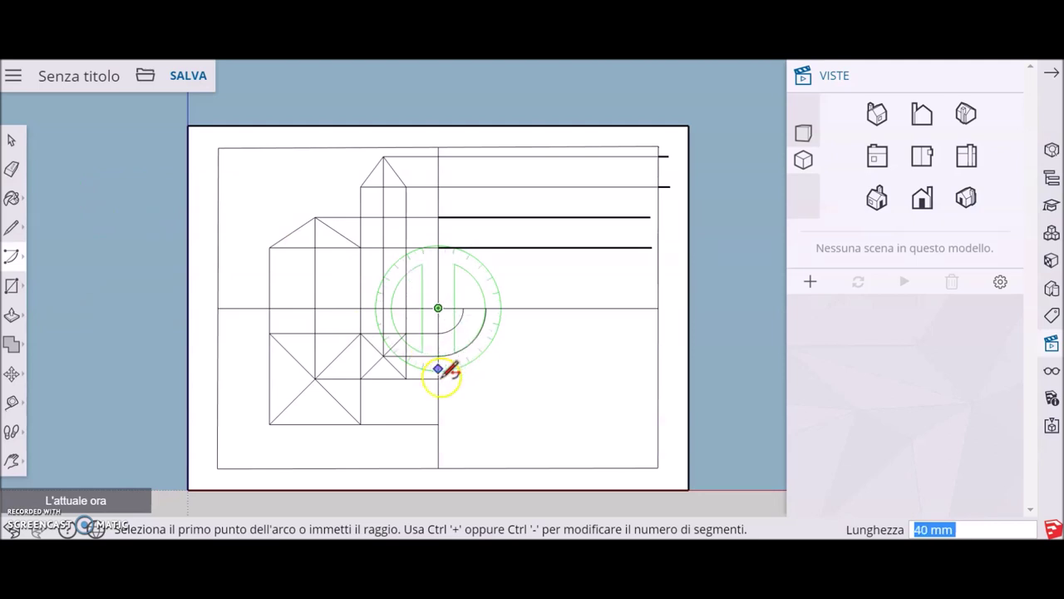
{"action": "left_click", "coordinate": [438, 378]}
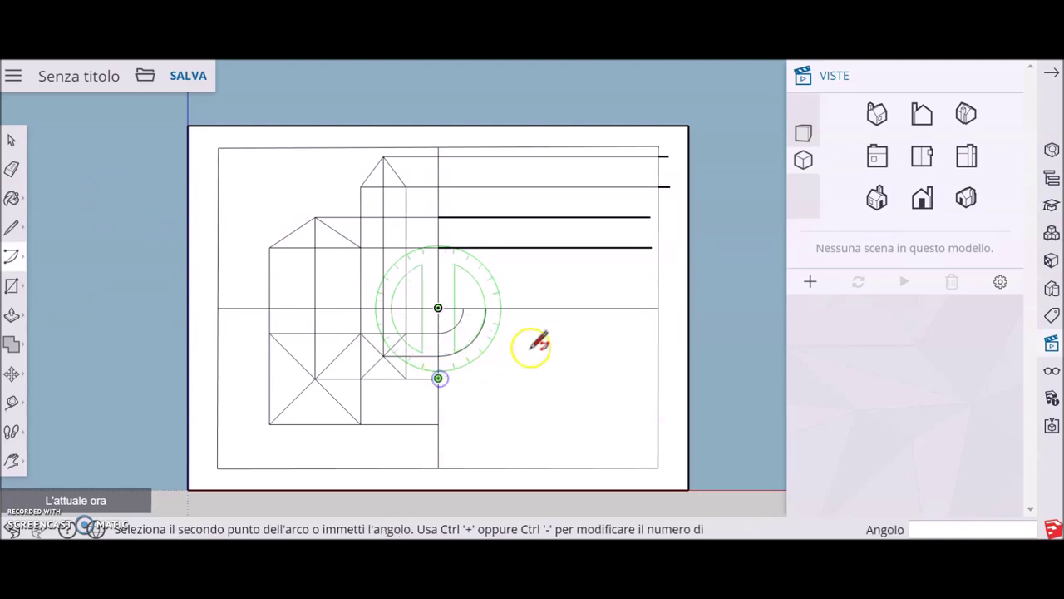
{"action": "left_click", "coordinate": [519, 308]}
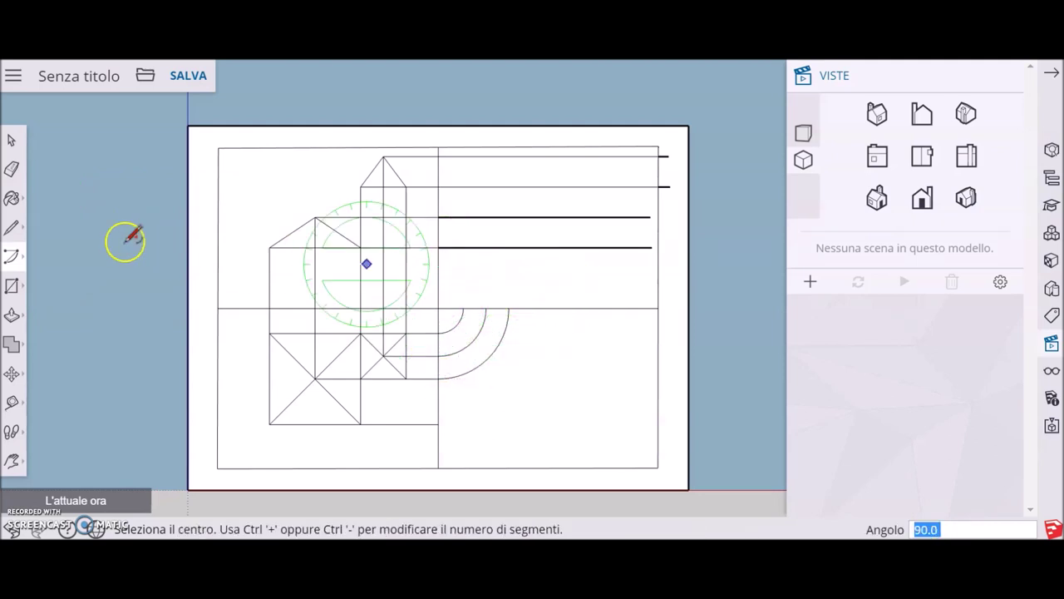
Step: Swing the plan's bottom line onto the ground line with the largest quarter arc
{"action": "left_click", "coordinate": [13, 258]}
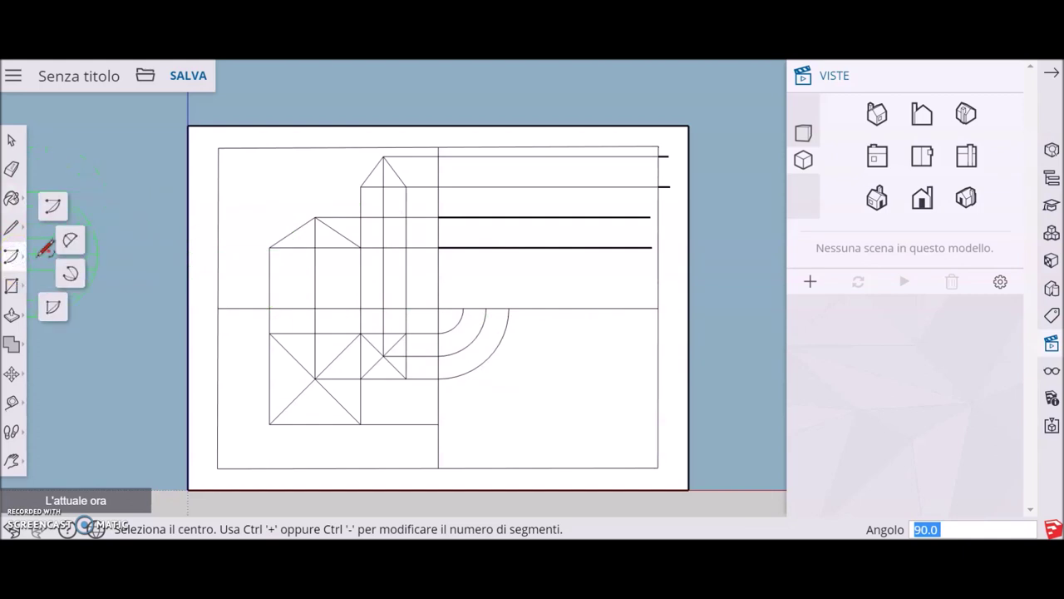
{"action": "left_click", "coordinate": [53, 204]}
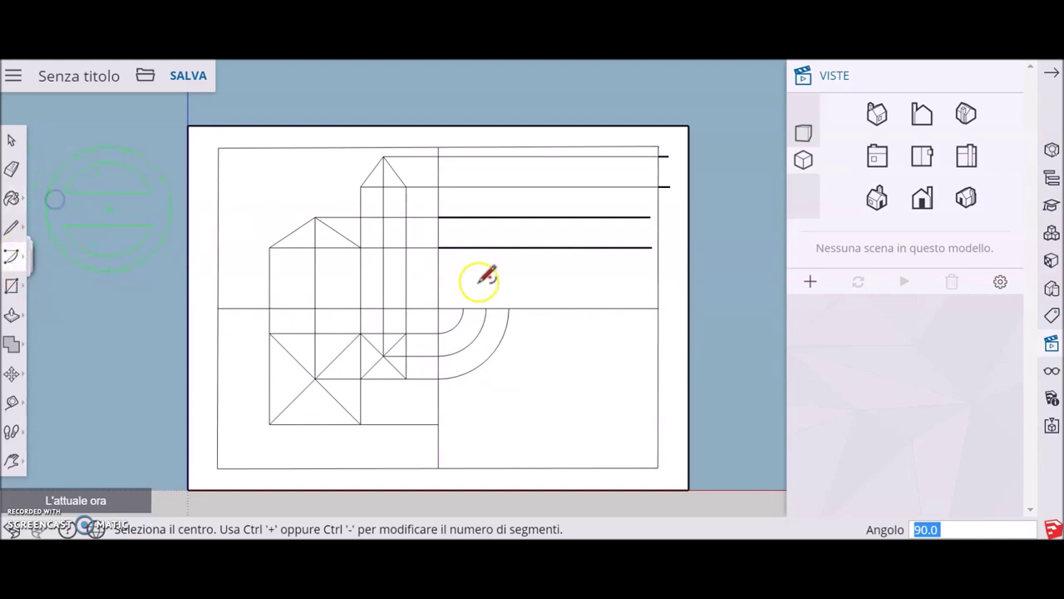
{"action": "left_click", "coordinate": [438, 308]}
{"action": "left_click", "coordinate": [439, 423]}
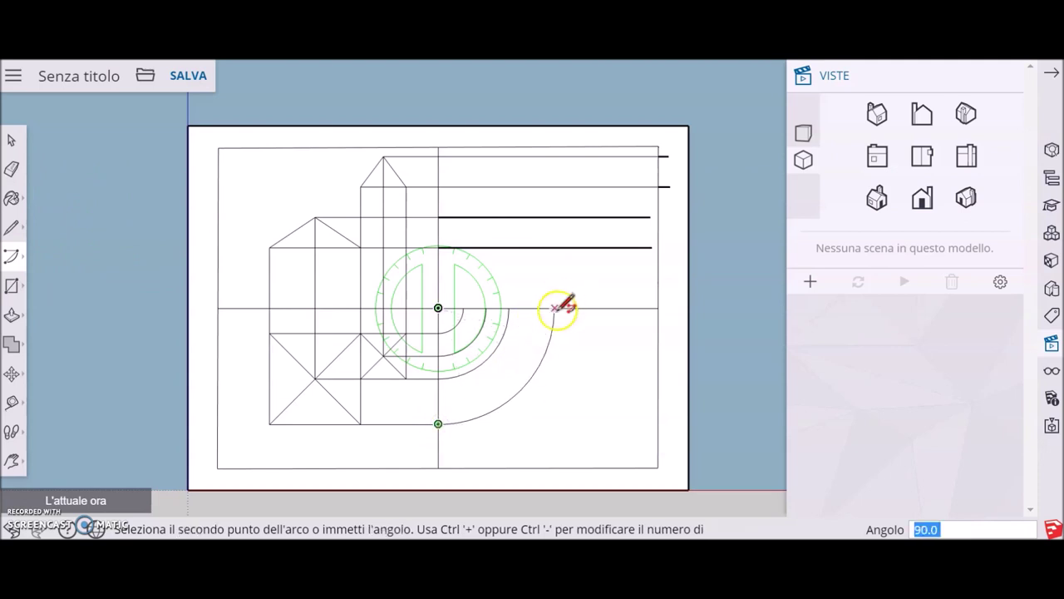
{"action": "left_click", "coordinate": [557, 306]}
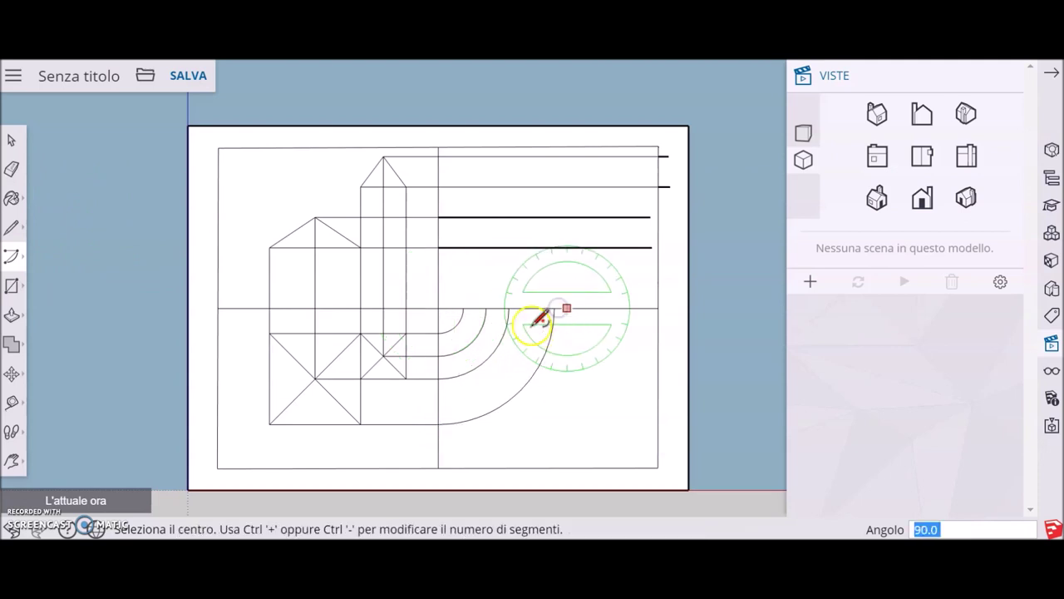
{"action": "left_click", "coordinate": [15, 235]}
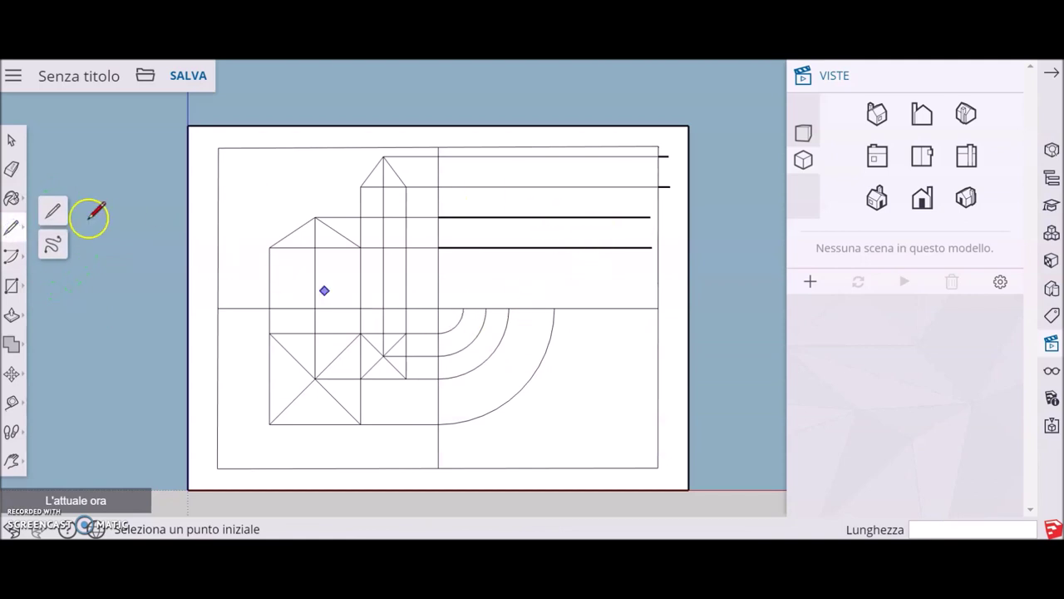
Step: Raise vertical edges from the four arc ends up to the roof, apex and lower-prism heights
{"action": "left_click", "coordinate": [55, 213]}
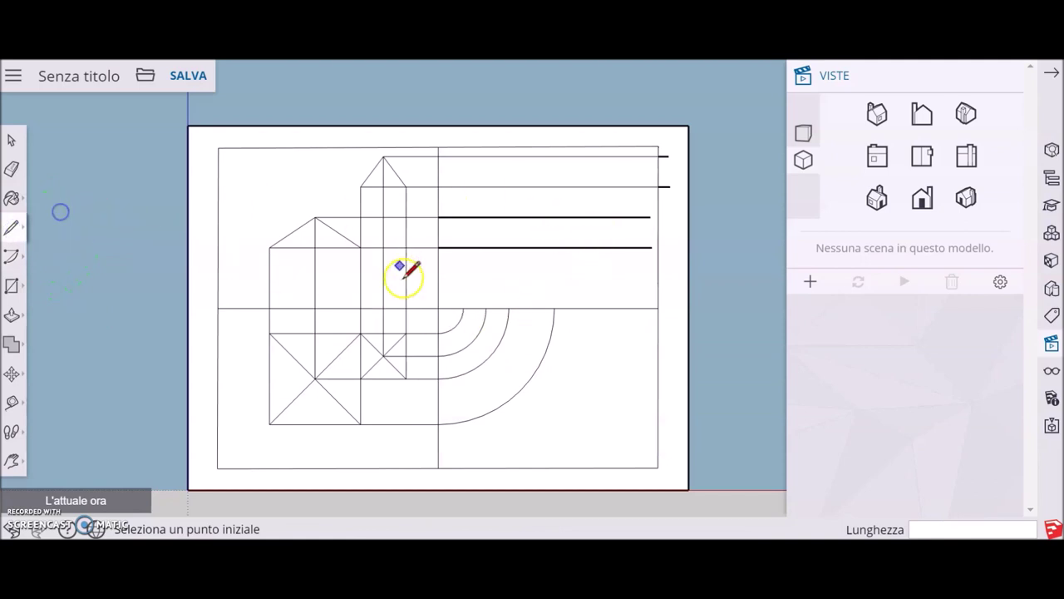
{"action": "left_click", "coordinate": [464, 308]}
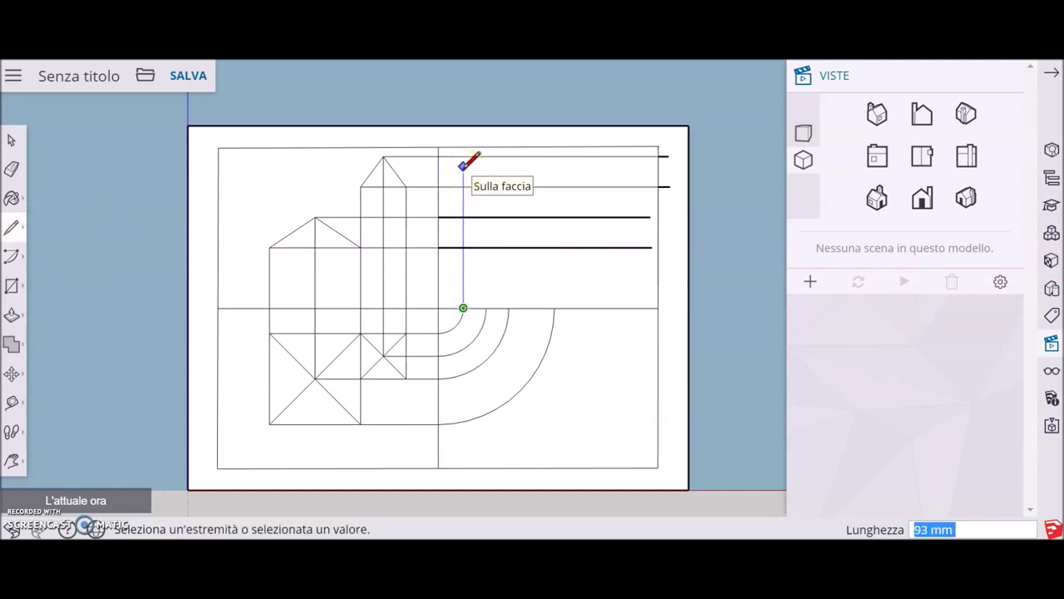
{"action": "left_click", "coordinate": [463, 177]}
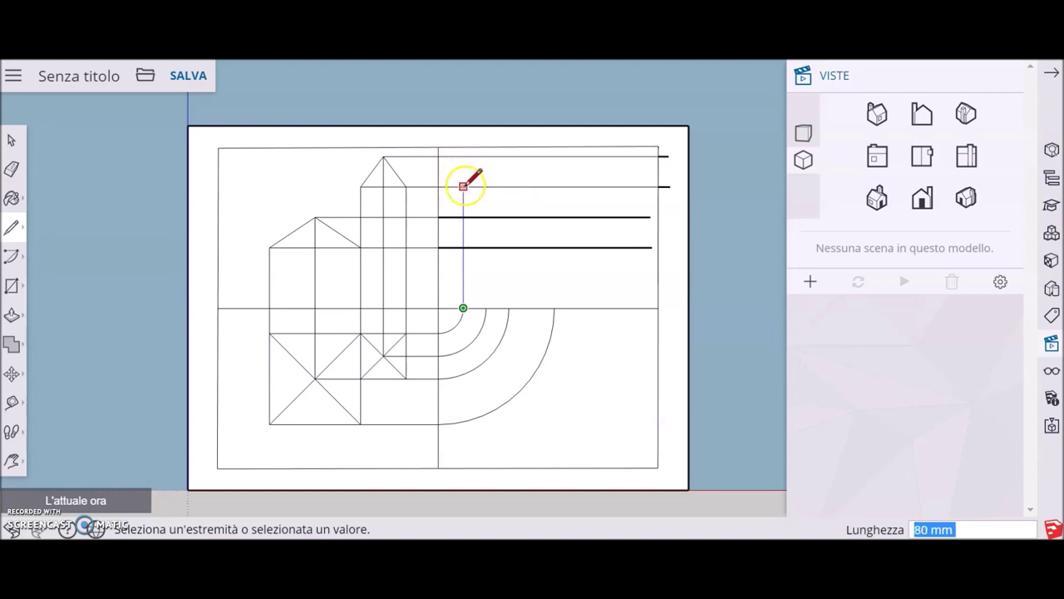
{"action": "left_click", "coordinate": [463, 186]}
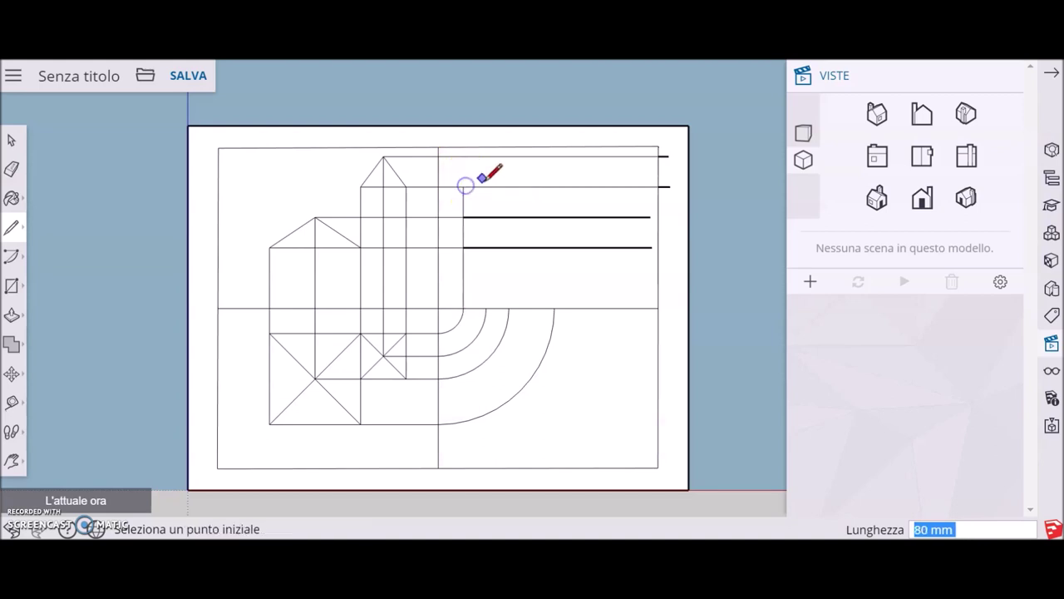
{"action": "left_click", "coordinate": [487, 308]}
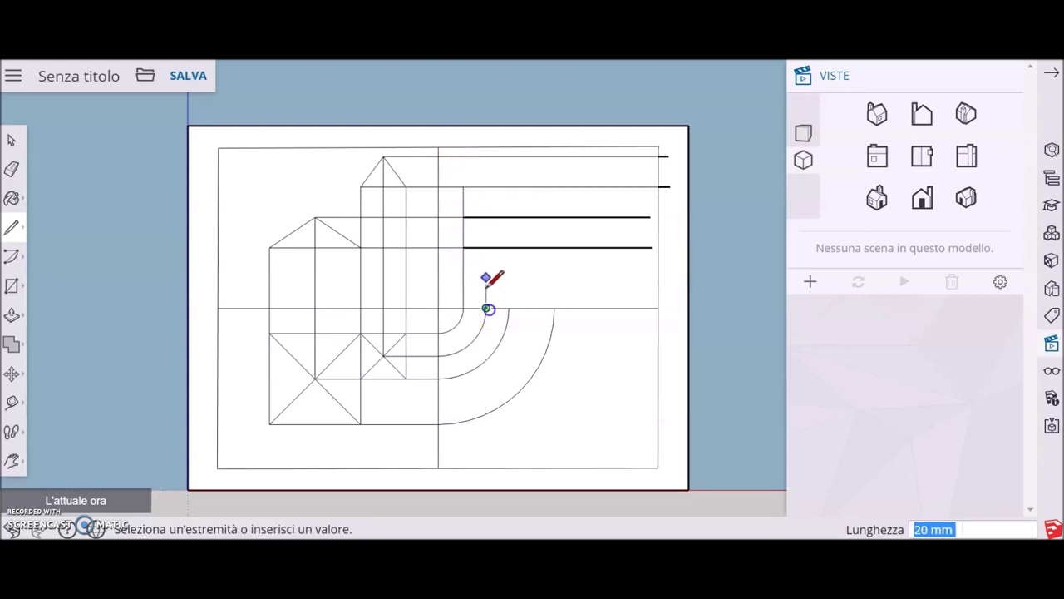
{"action": "left_click", "coordinate": [486, 156]}
{"action": "left_click", "coordinate": [509, 308]}
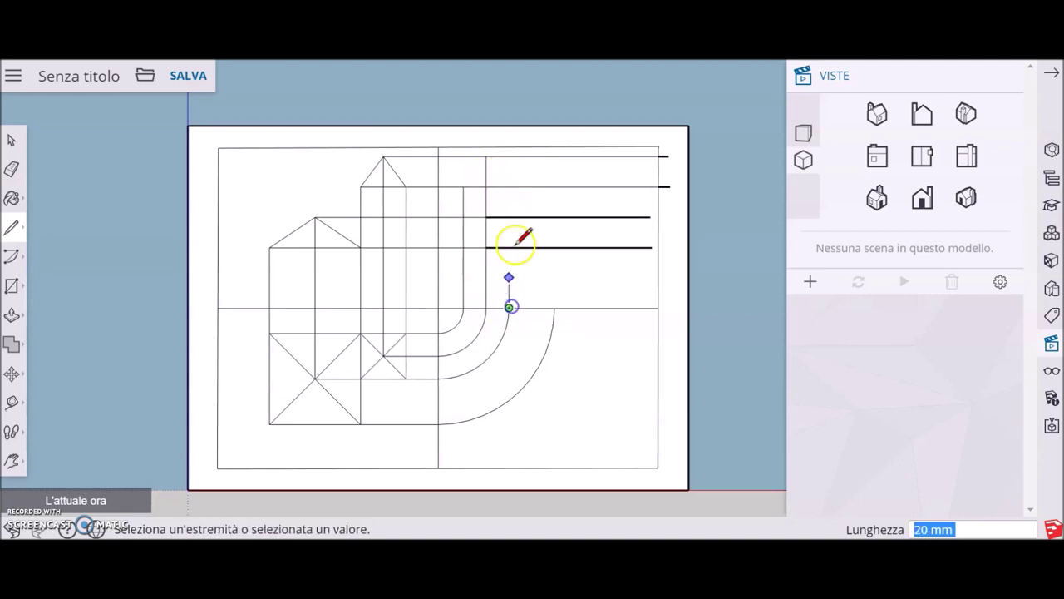
{"action": "left_click", "coordinate": [509, 187]}
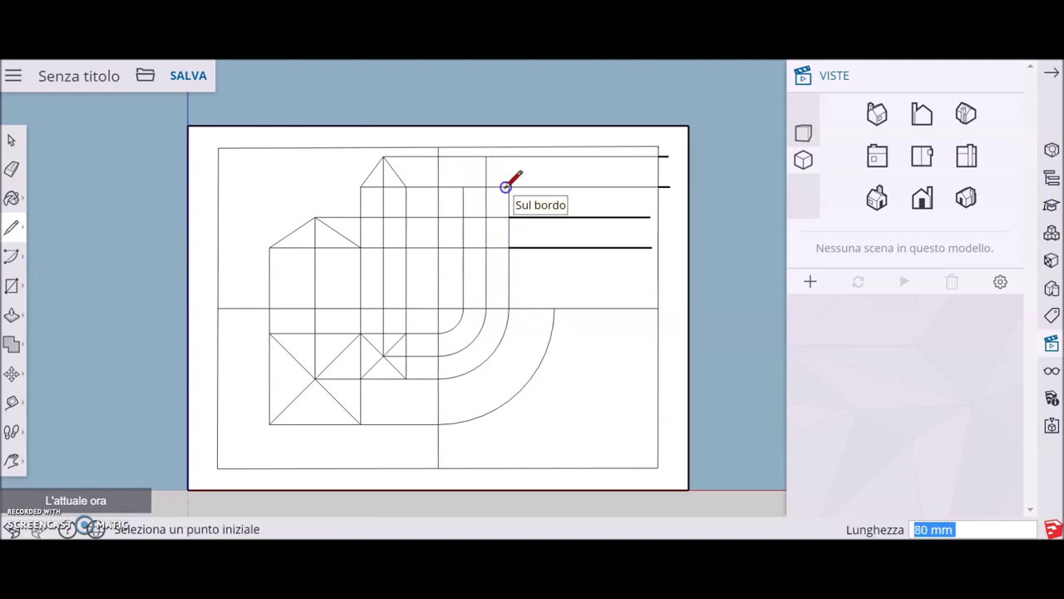
{"action": "left_click", "coordinate": [555, 308]}
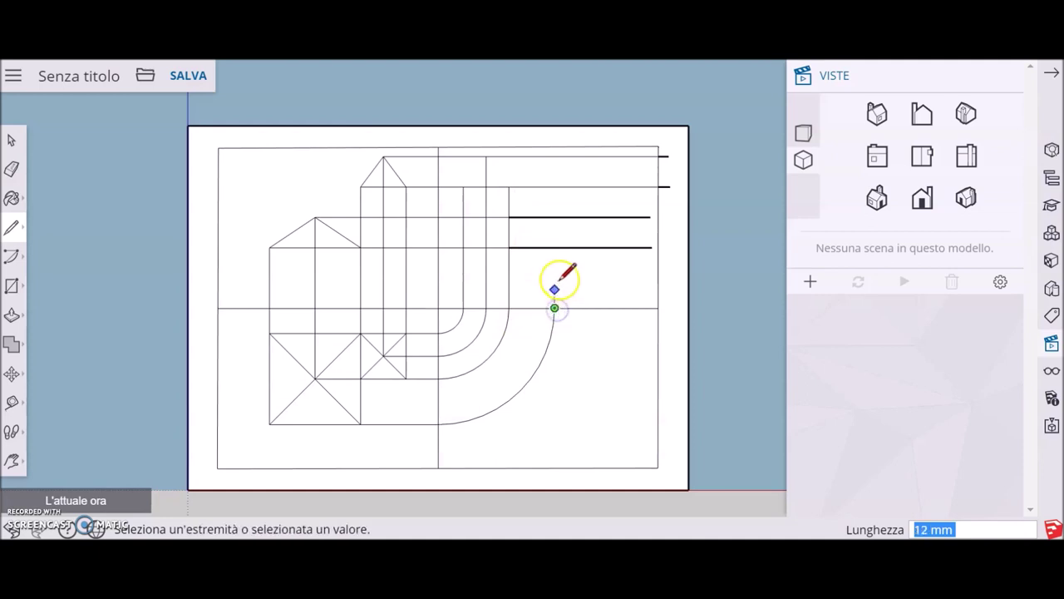
{"action": "left_click", "coordinate": [555, 247]}
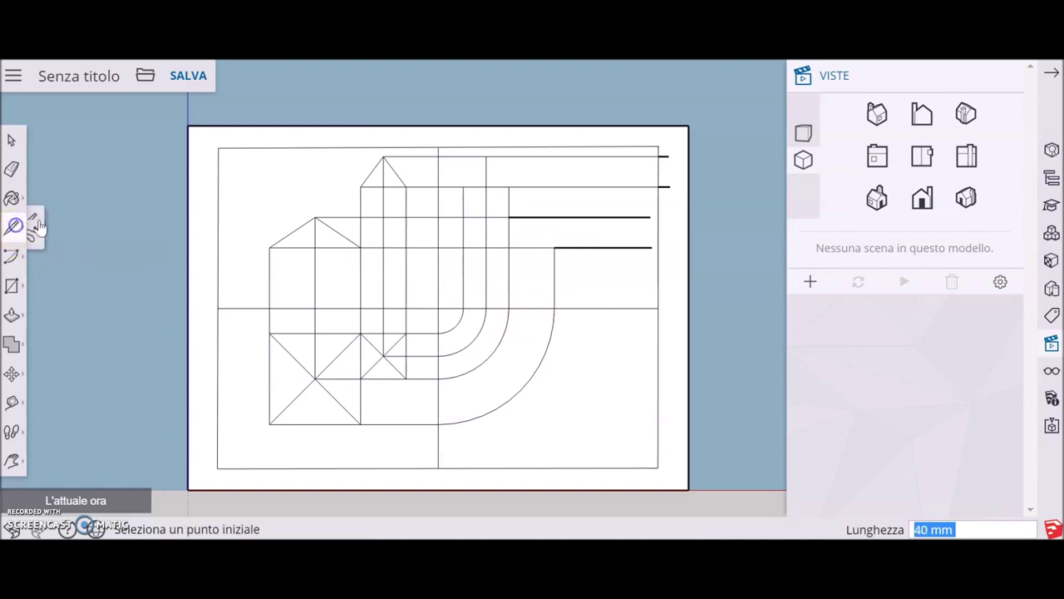
Step: Draw the sloped outlines of the tall pyramid and the lower roof in the side view
{"action": "left_click", "coordinate": [463, 186]}
{"action": "left_click", "coordinate": [486, 155]}
{"action": "left_click", "coordinate": [486, 155]}
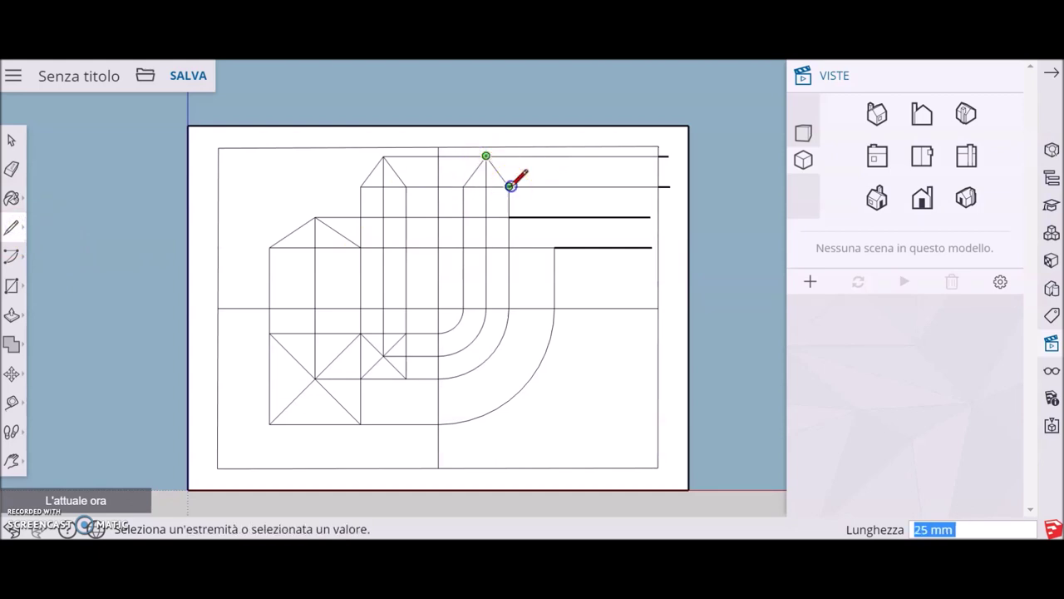
{"action": "left_click", "coordinate": [510, 185]}
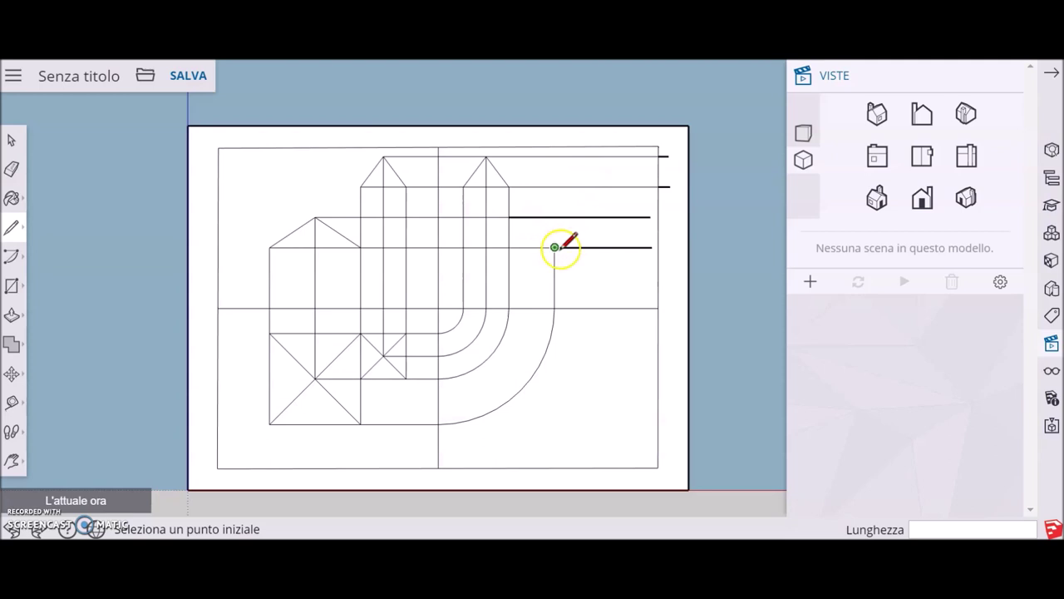
{"action": "left_click", "coordinate": [555, 248]}
{"action": "left_click", "coordinate": [508, 215]}
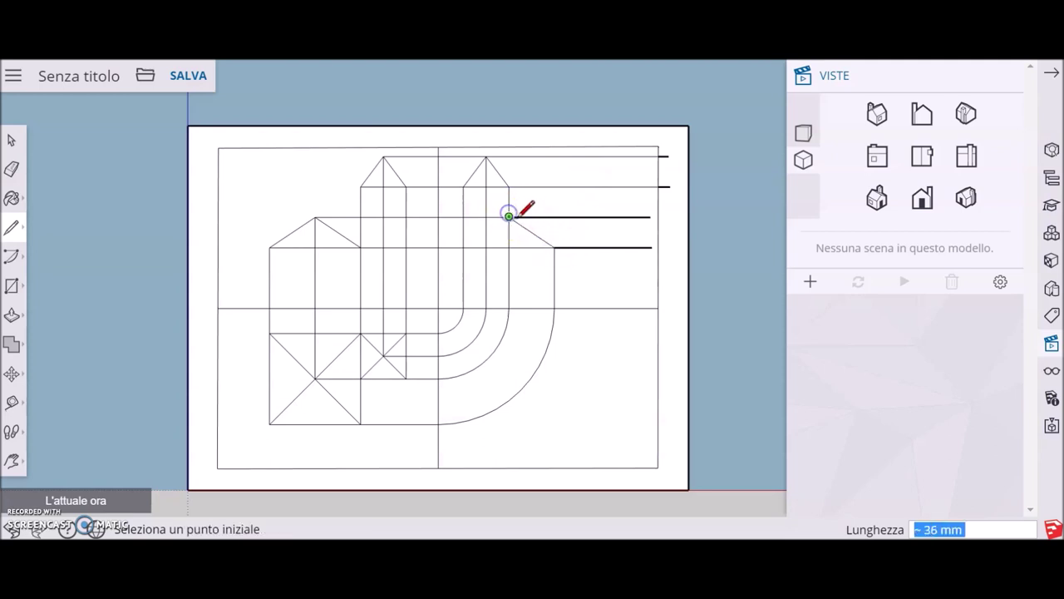
{"action": "left_click", "coordinate": [509, 216]}
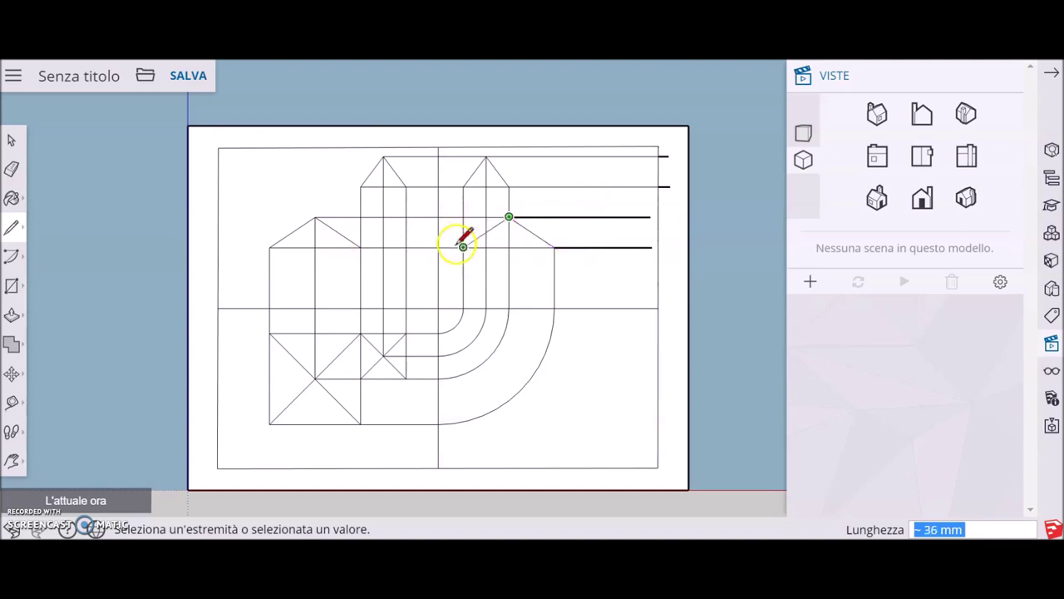
{"action": "left_click", "coordinate": [464, 247]}
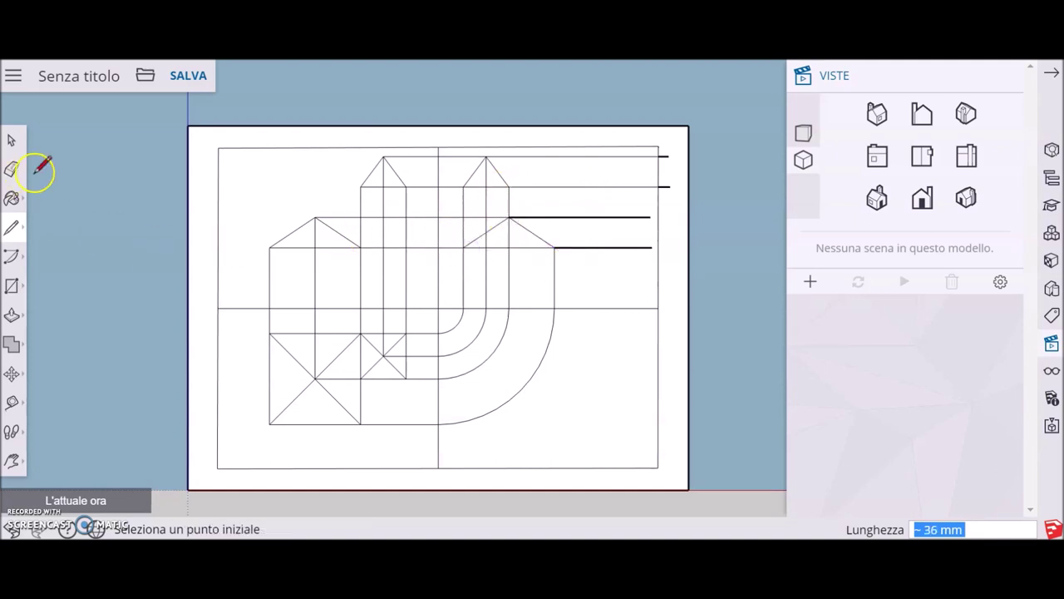
{"action": "left_click", "coordinate": [11, 167]}
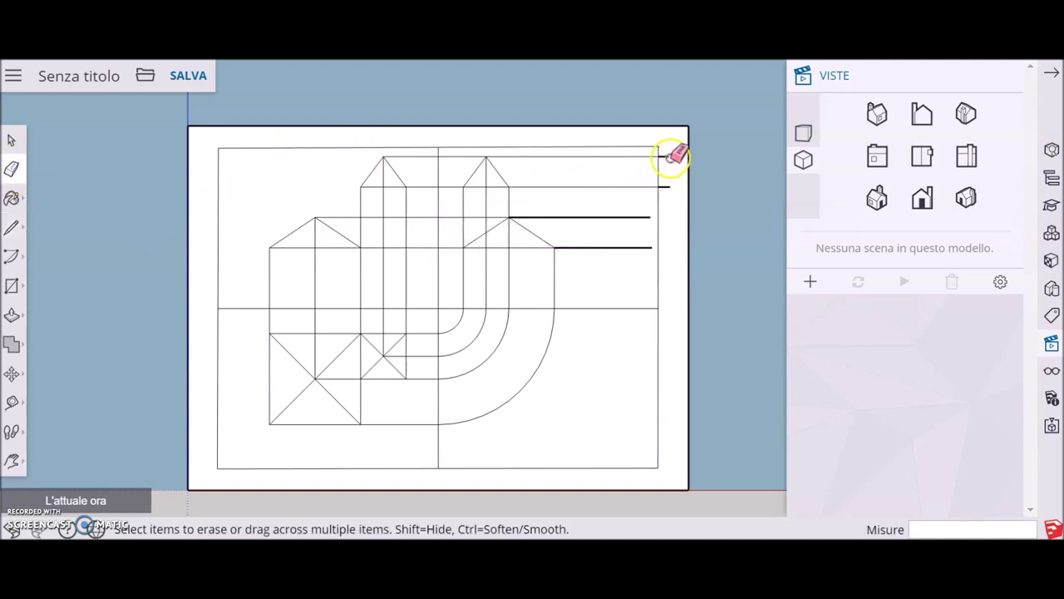
Step: Erase the six leftover horizontal construction lines to the right of the side view
{"action": "left_click", "coordinate": [665, 186]}
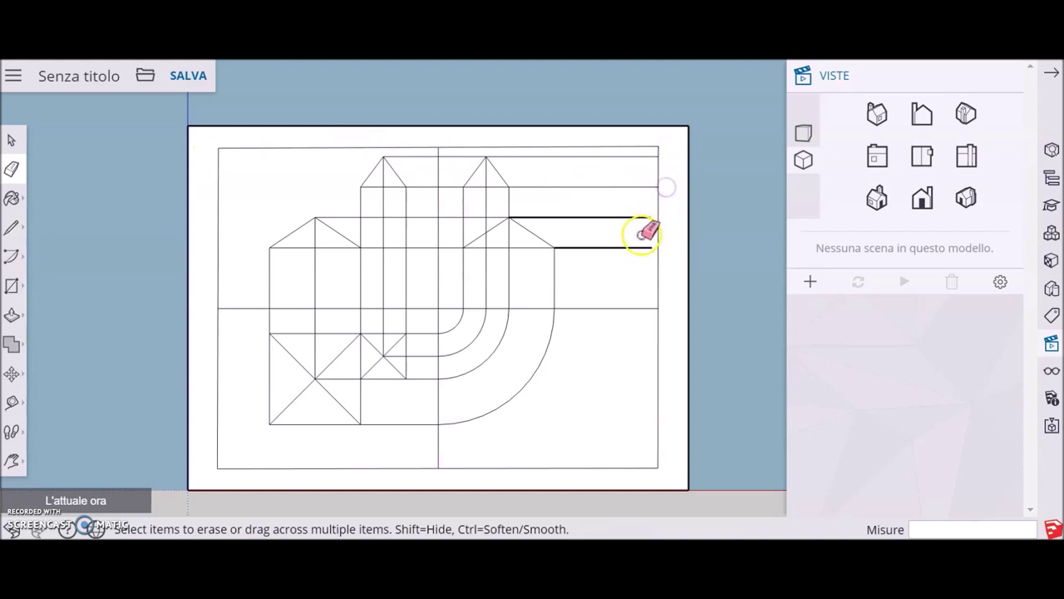
{"action": "left_click", "coordinate": [637, 247]}
{"action": "left_click", "coordinate": [594, 217]}
{"action": "left_click", "coordinate": [570, 185]}
{"action": "left_click", "coordinate": [563, 152]}
{"action": "left_click", "coordinate": [571, 156]}
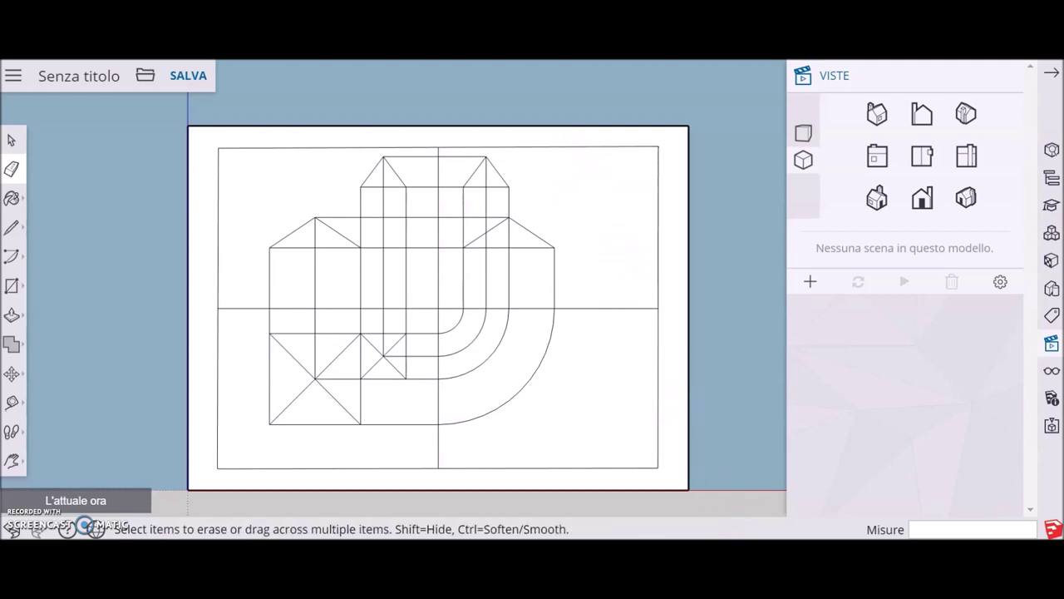
{"action": "key", "text": "alt+Tab"}
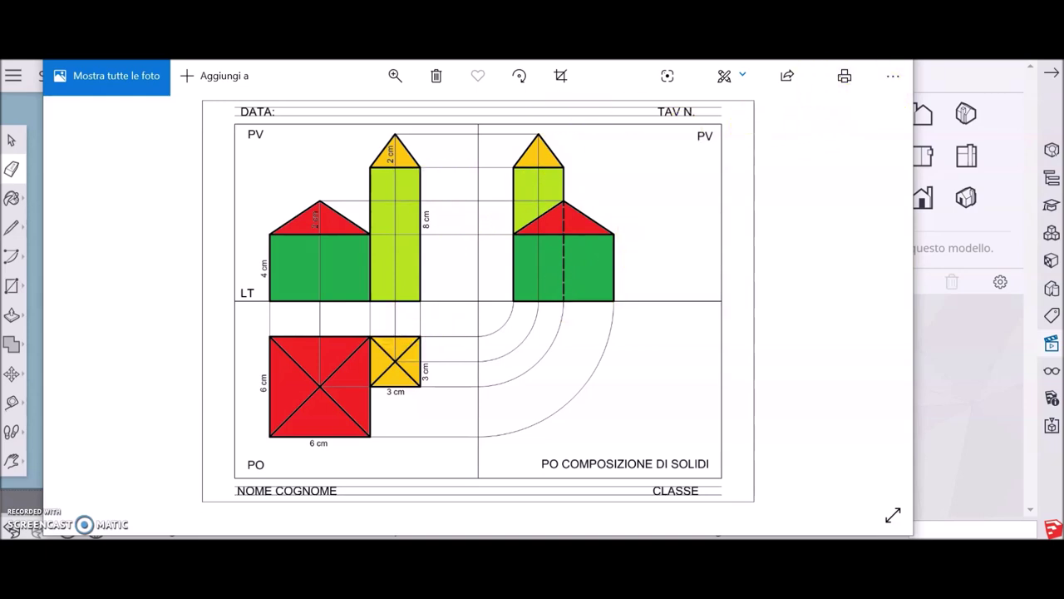
Step: Minimize the coloured reference drawing in Windows Photos to return to SketchUp
{"action": "left_click", "coordinate": [824, 63]}
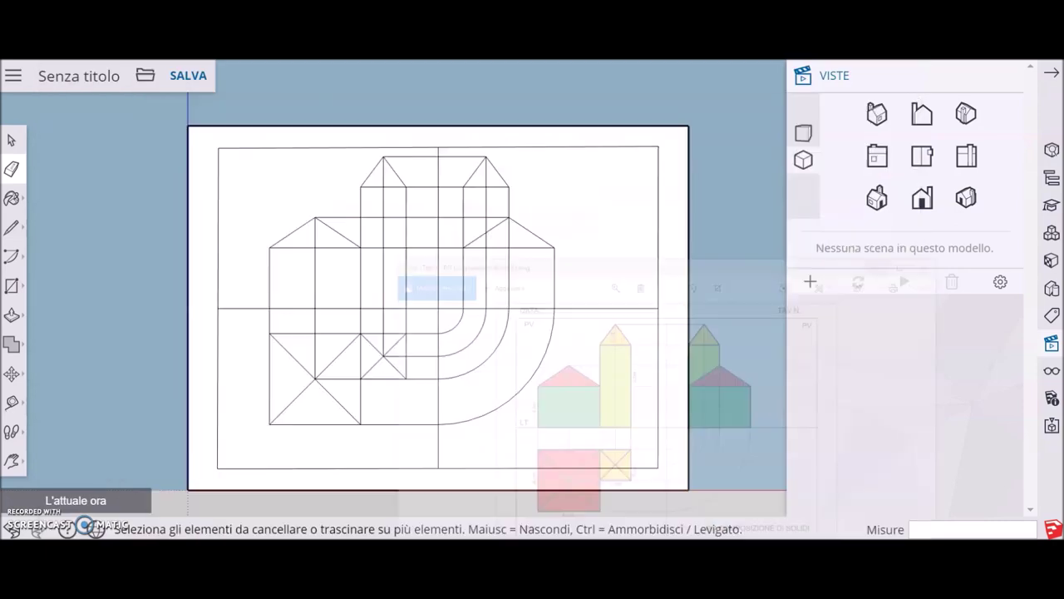
Step: Activate the Paint Bucket and switch the Materials panel to the material library
{"action": "left_click", "coordinate": [11, 198]}
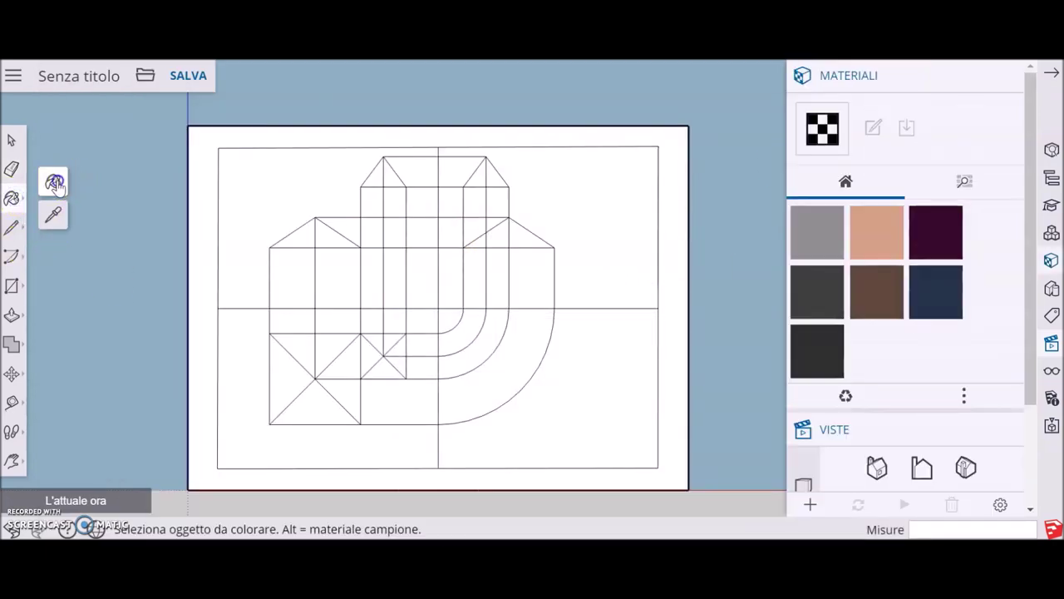
{"action": "scroll", "coordinate": [949, 291], "scroll_direction": "down", "scroll_amount": 3}
{"action": "scroll", "coordinate": [948, 250], "scroll_direction": "up", "scroll_amount": 1}
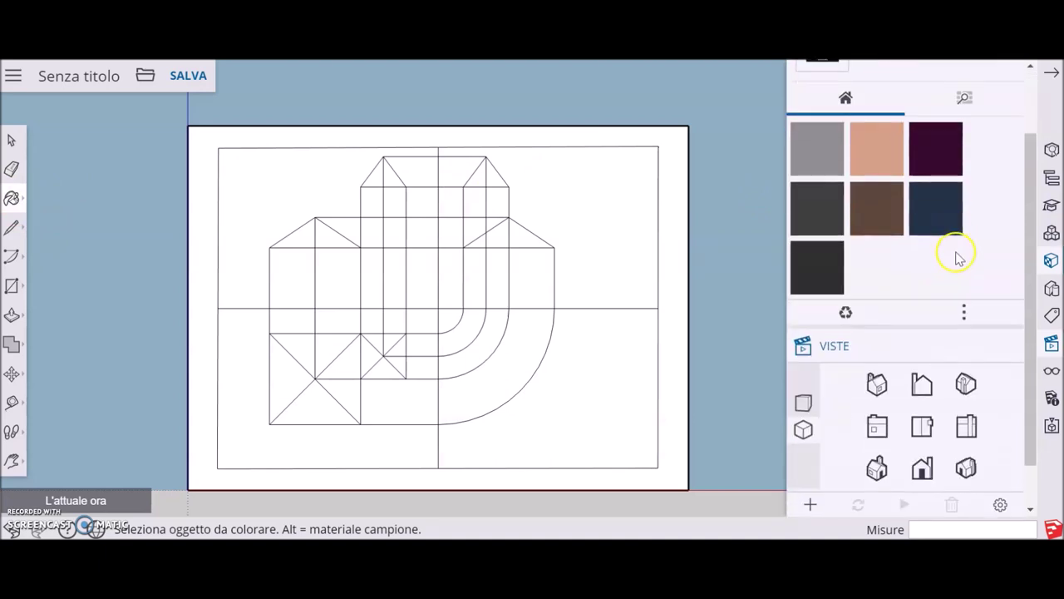
{"action": "scroll", "coordinate": [961, 275], "scroll_direction": "down", "scroll_amount": 1}
{"action": "scroll", "coordinate": [958, 279], "scroll_direction": "up", "scroll_amount": 3}
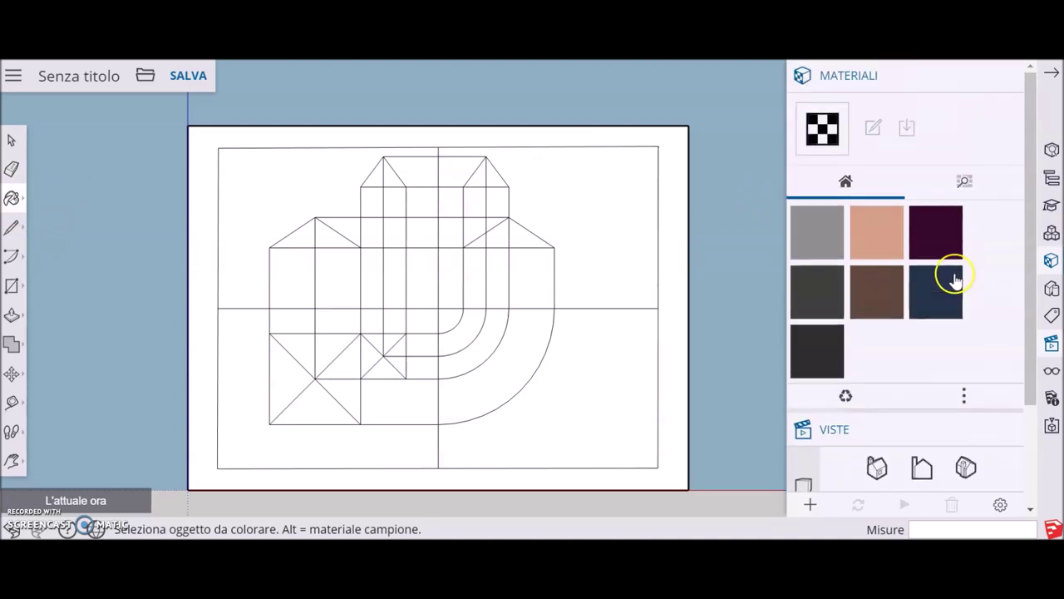
{"action": "left_click", "coordinate": [965, 183]}
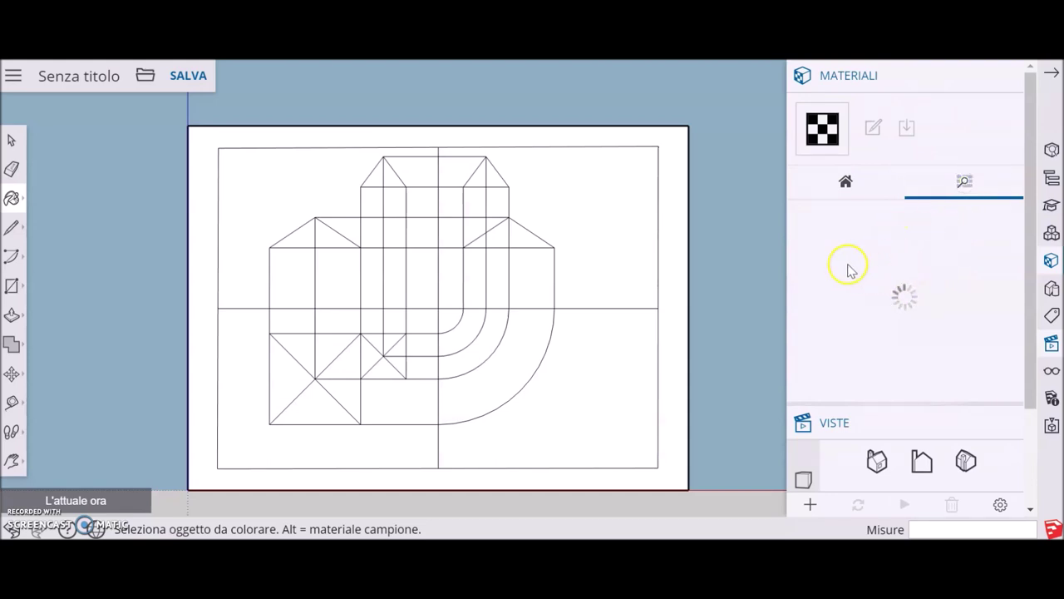
{"action": "scroll", "coordinate": [923, 266], "scroll_direction": "down", "scroll_amount": 2}
{"action": "scroll", "coordinate": [925, 268], "scroll_direction": "up", "scroll_amount": 2}
Step: Open the Colori category and pick bright red as the paint colour
{"action": "left_click", "coordinate": [965, 185]}
{"action": "scroll", "coordinate": [919, 281], "scroll_direction": "down", "scroll_amount": 2}
{"action": "scroll", "coordinate": [915, 279], "scroll_direction": "up", "scroll_amount": 2}
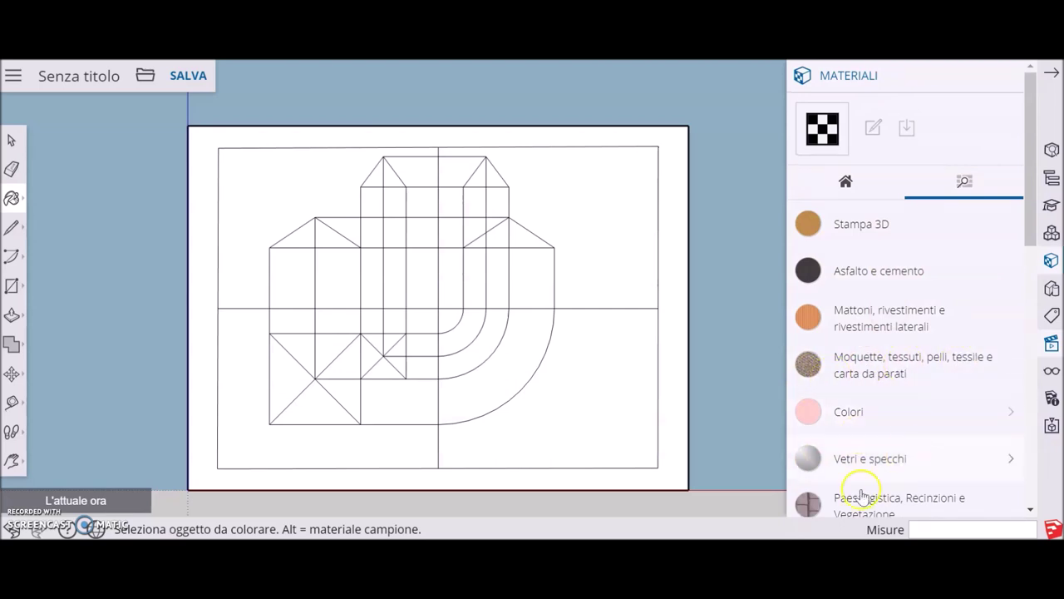
{"action": "scroll", "coordinate": [924, 413], "scroll_direction": "down", "scroll_amount": 2}
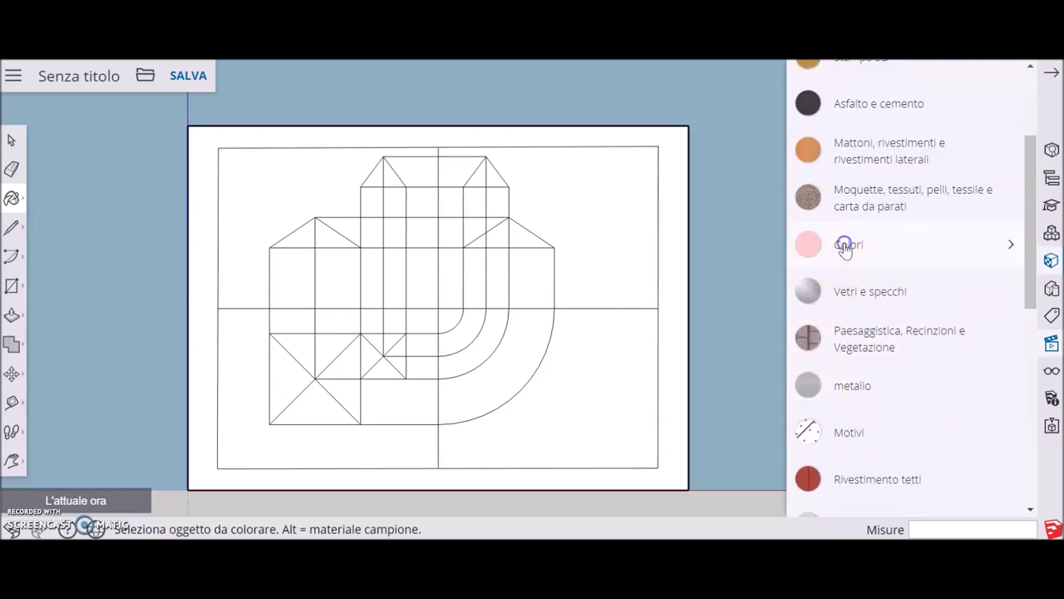
{"action": "left_click", "coordinate": [844, 248]}
{"action": "scroll", "coordinate": [927, 280], "scroll_direction": "down", "scroll_amount": 1}
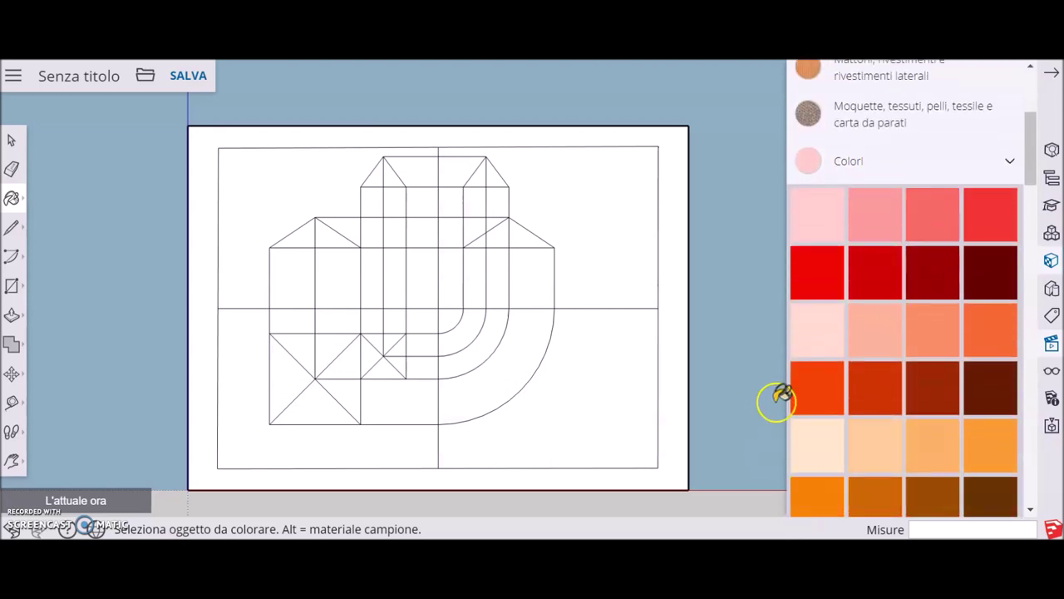
{"action": "left_click", "coordinate": [817, 275]}
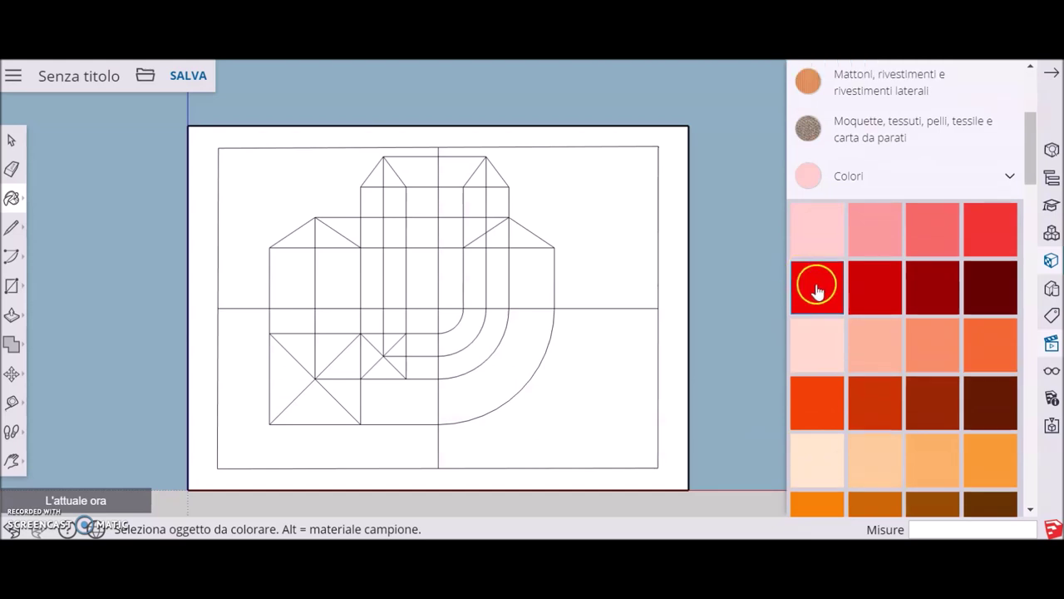
Step: Paint the large and small roof triangles in the front and side views red
{"action": "left_click", "coordinate": [305, 235]}
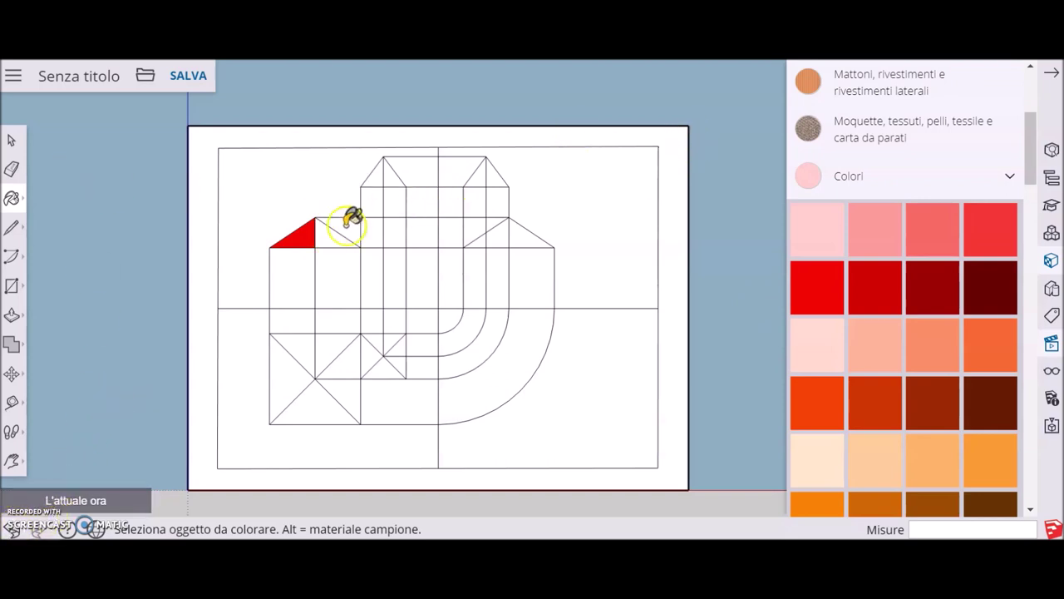
{"action": "left_click", "coordinate": [332, 233]}
{"action": "left_click", "coordinate": [375, 175]}
{"action": "left_click", "coordinate": [394, 177]}
{"action": "left_click", "coordinate": [479, 173]}
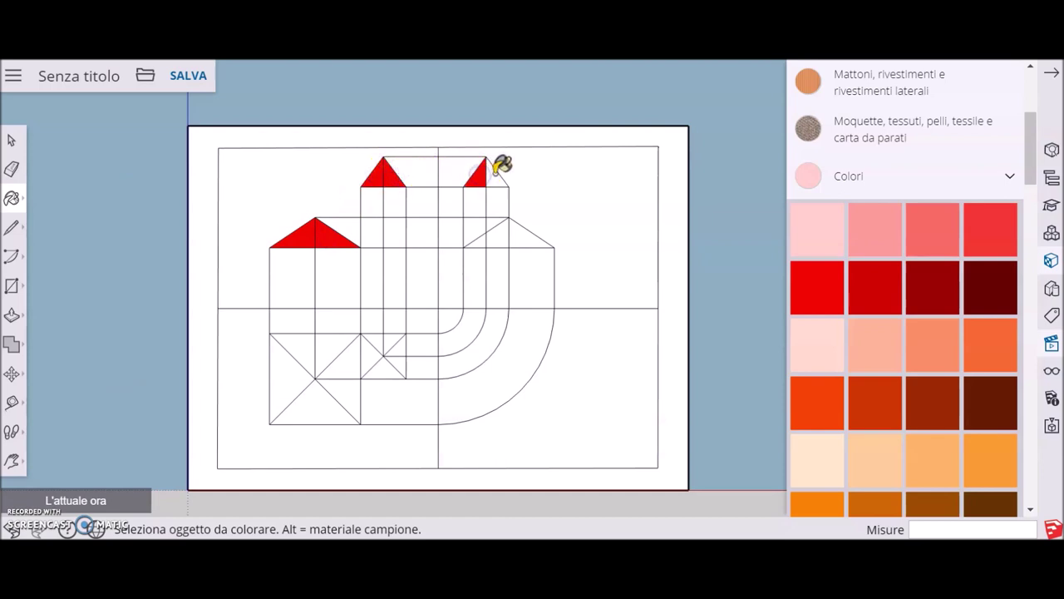
{"action": "left_click", "coordinate": [486, 239]}
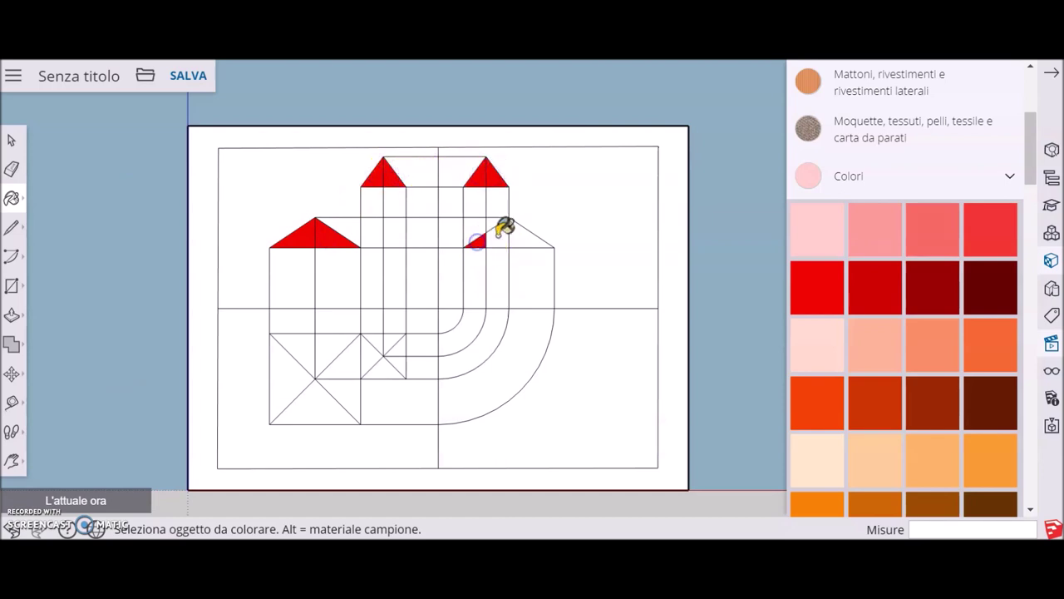
{"action": "left_click", "coordinate": [518, 232]}
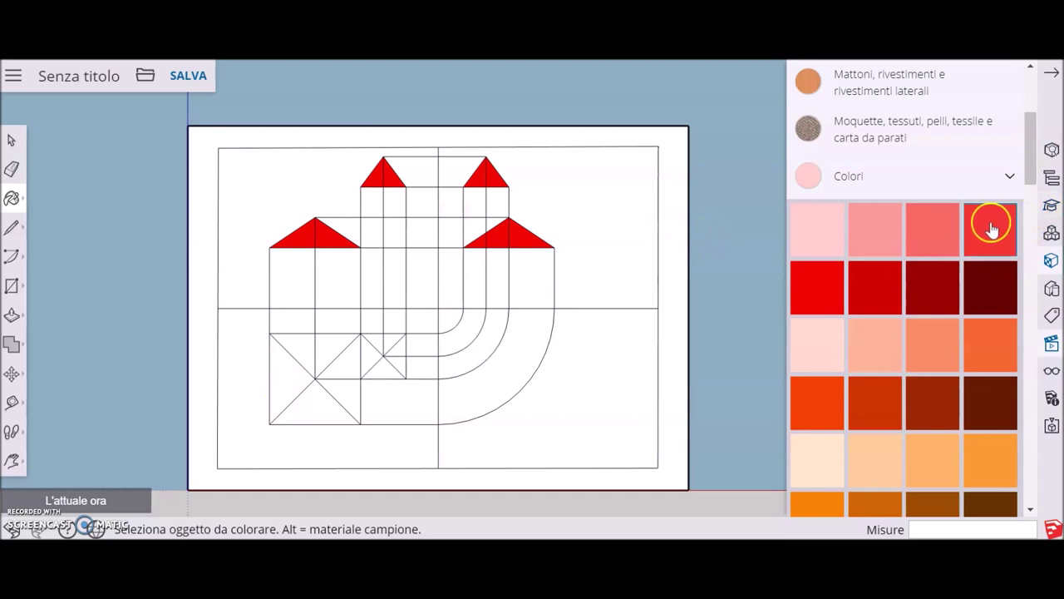
Step: Paint the four prism faces beneath the large roofs yellow
{"action": "scroll", "coordinate": [951, 309], "scroll_direction": "down", "scroll_amount": 3}
{"action": "scroll", "coordinate": [951, 308], "scroll_direction": "down", "scroll_amount": 3}
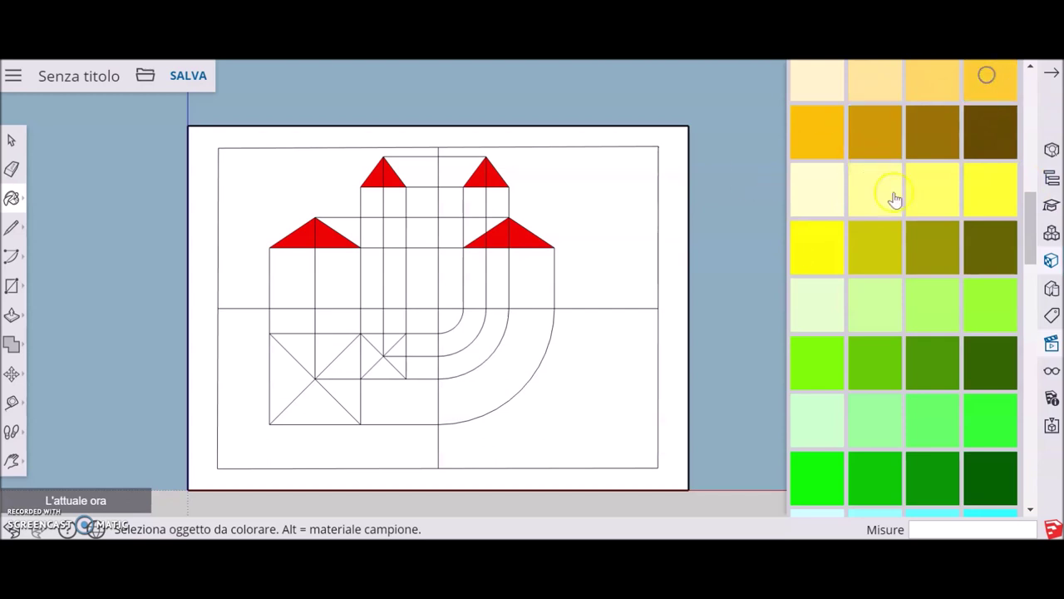
{"action": "left_click", "coordinate": [299, 272]}
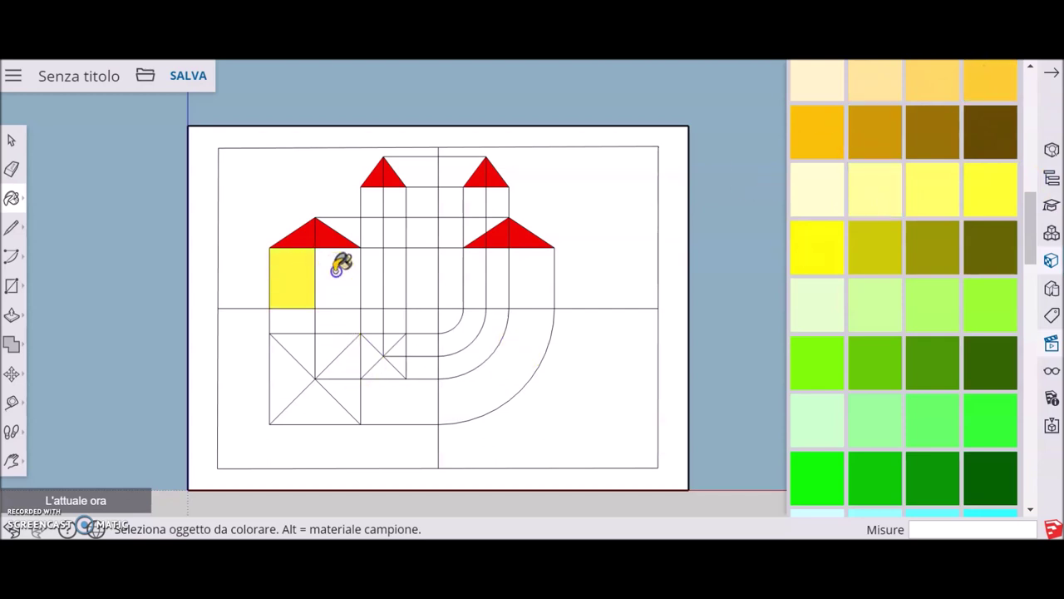
{"action": "left_click", "coordinate": [337, 271]}
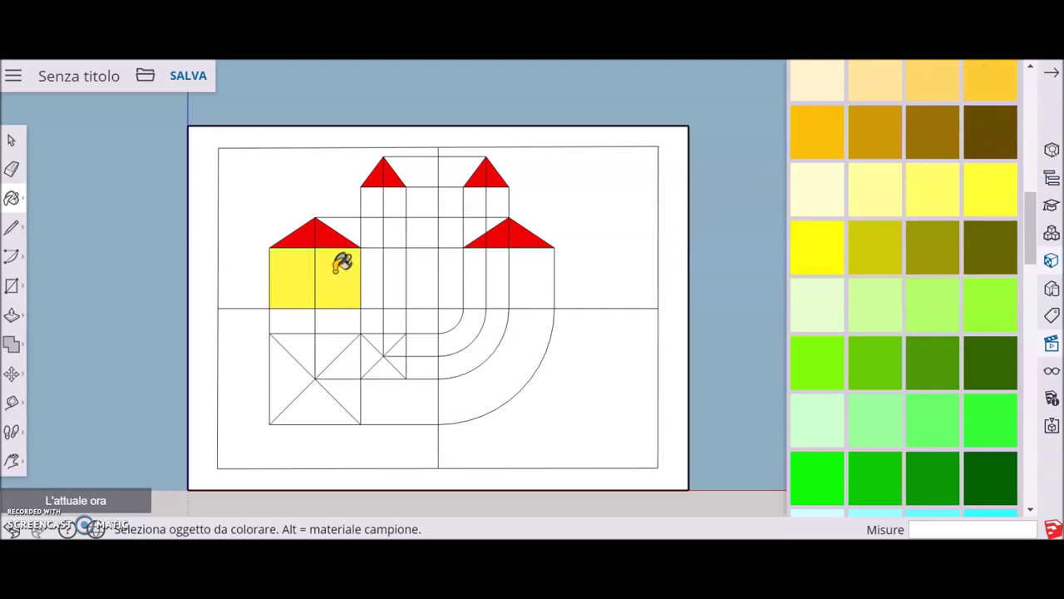
{"action": "left_click", "coordinate": [472, 268]}
{"action": "left_click", "coordinate": [532, 264]}
Step: Fill the plan's large crossed square red, undoing the stray fill on the strip above it
{"action": "scroll", "coordinate": [844, 255], "scroll_direction": "up", "scroll_amount": 3}
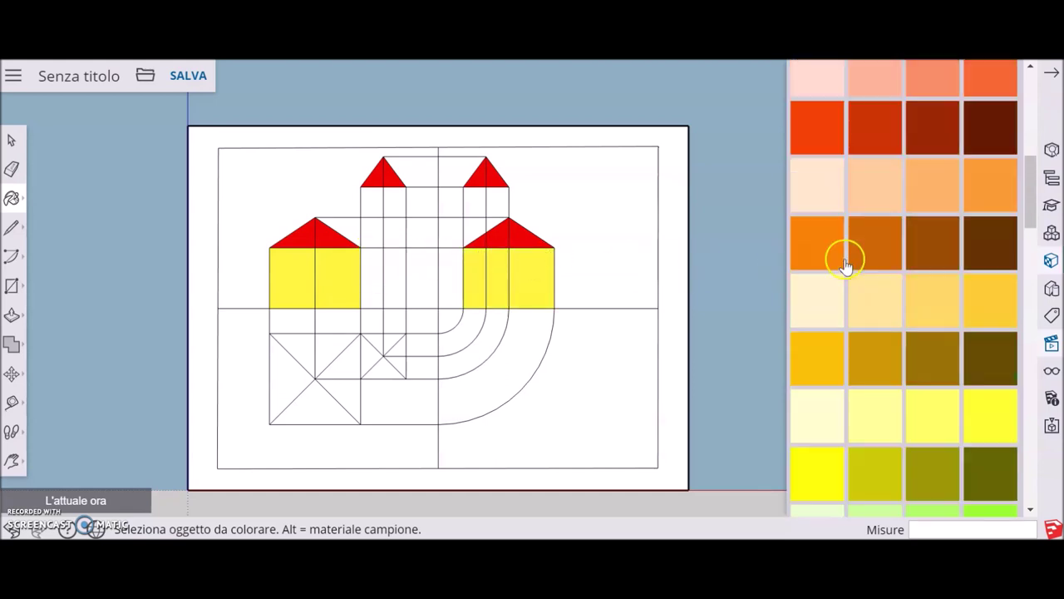
{"action": "scroll", "coordinate": [889, 250], "scroll_direction": "up", "scroll_amount": 1}
{"action": "scroll", "coordinate": [890, 250], "scroll_direction": "up", "scroll_amount": 2}
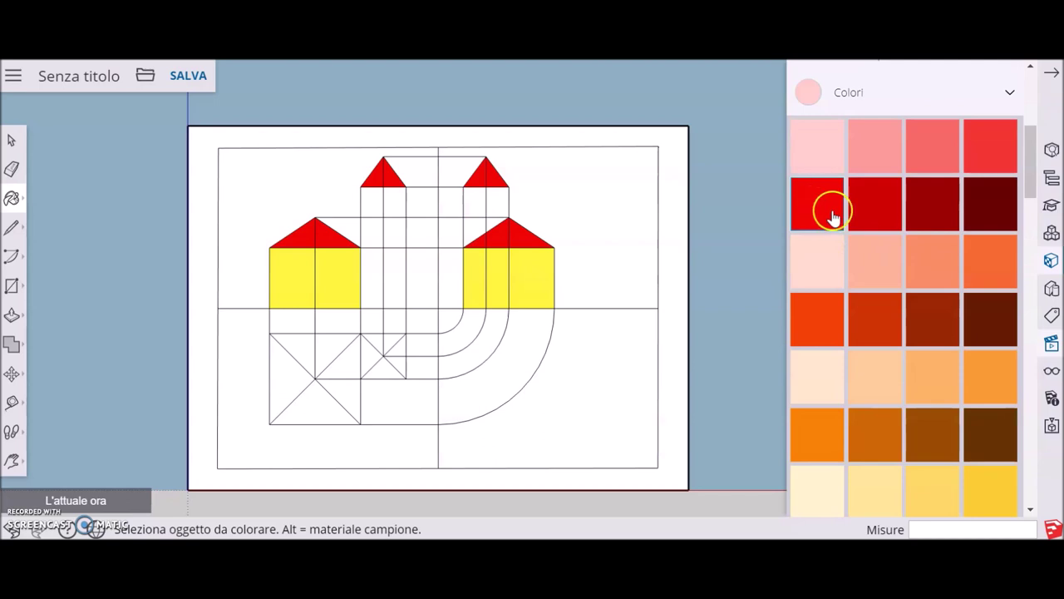
{"action": "left_click", "coordinate": [823, 215]}
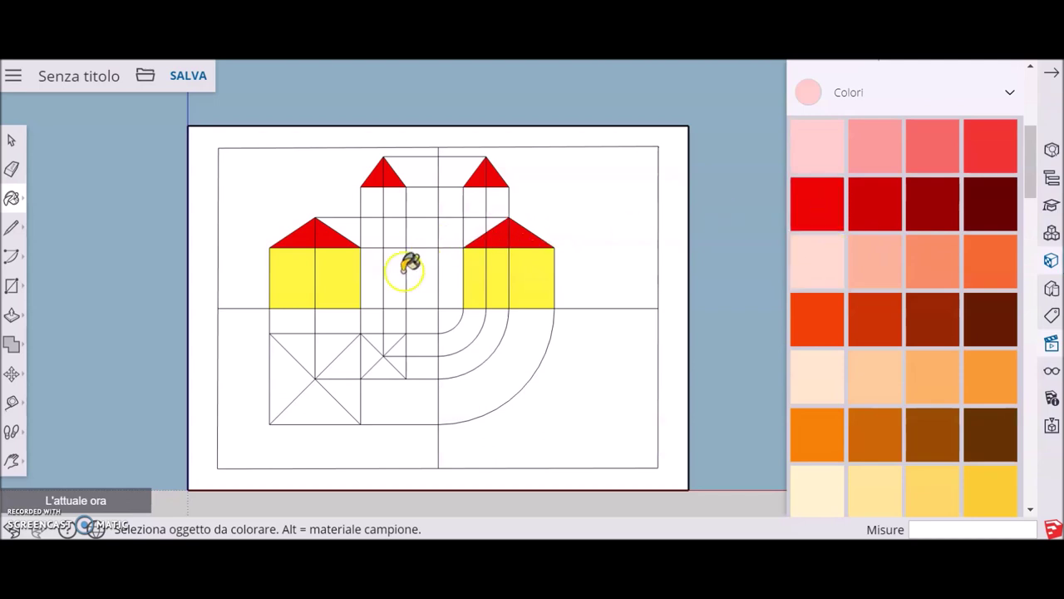
{"action": "left_click", "coordinate": [304, 354]}
{"action": "left_click", "coordinate": [329, 344]}
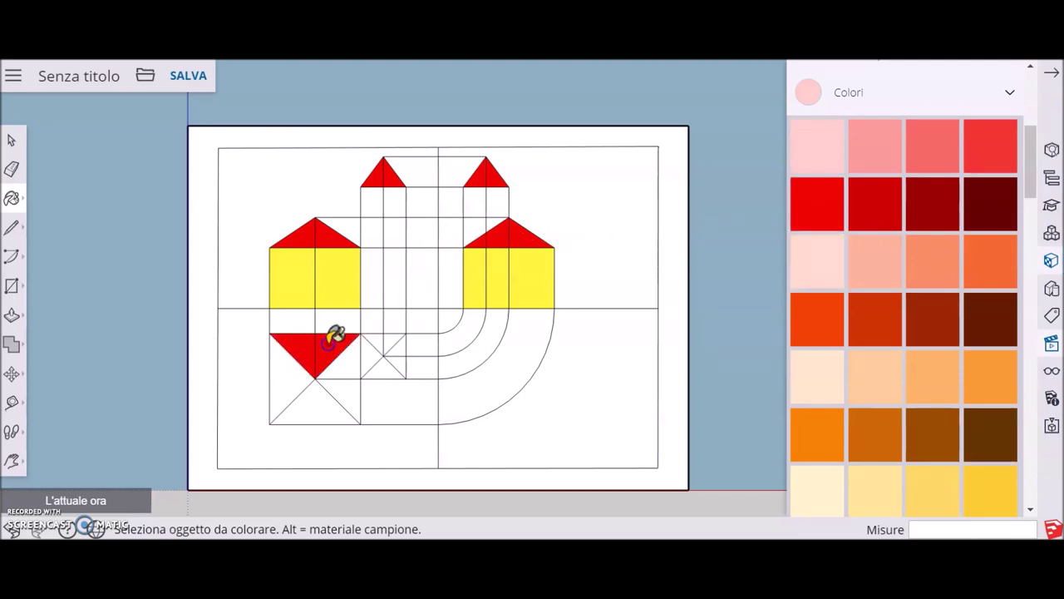
{"action": "left_click", "coordinate": [358, 357]}
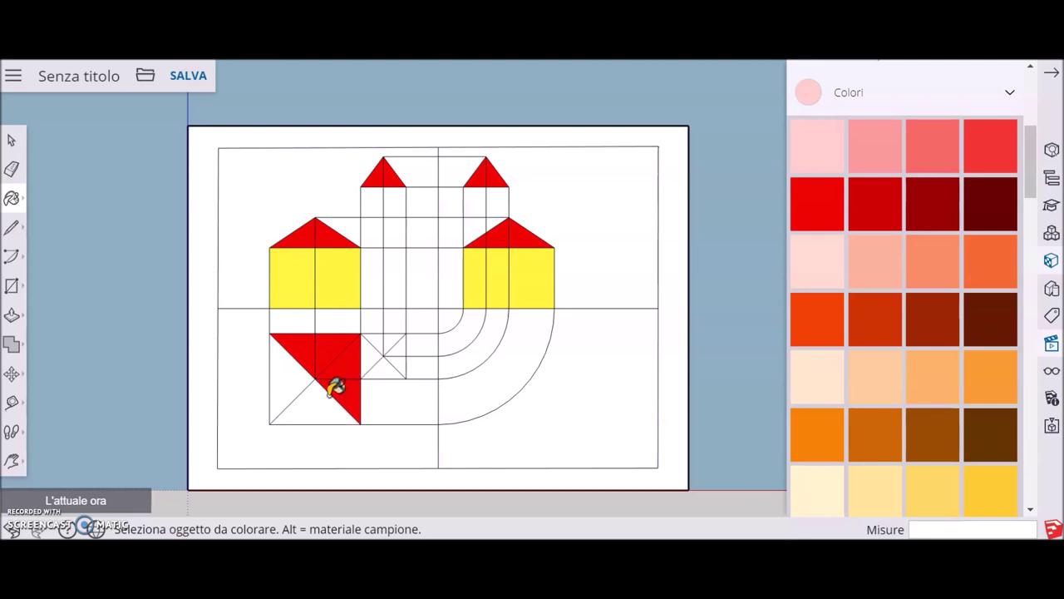
{"action": "left_click", "coordinate": [330, 394]}
{"action": "left_click", "coordinate": [297, 374]}
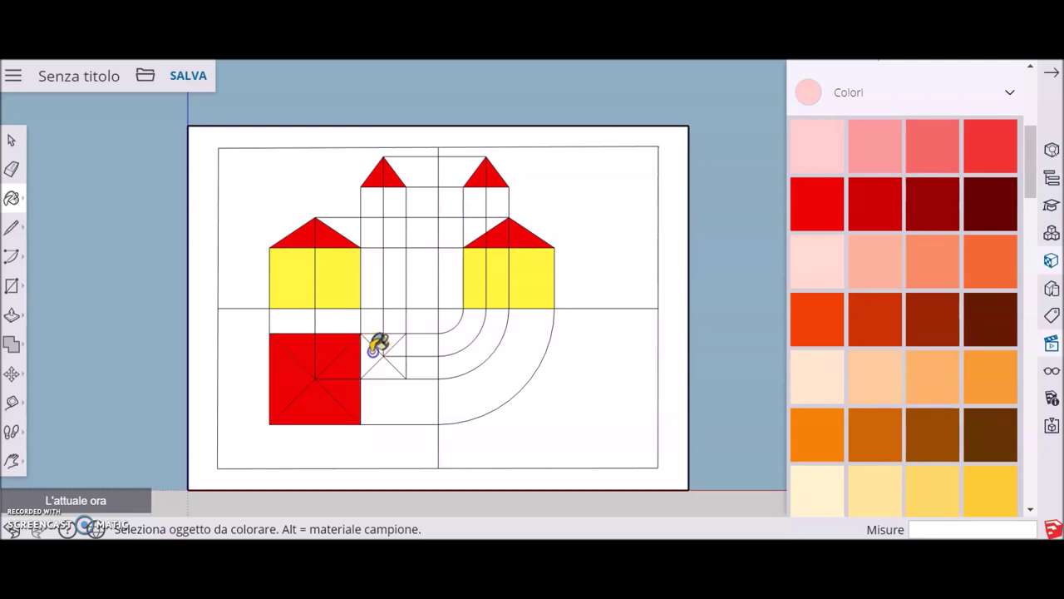
{"action": "left_click", "coordinate": [372, 326]}
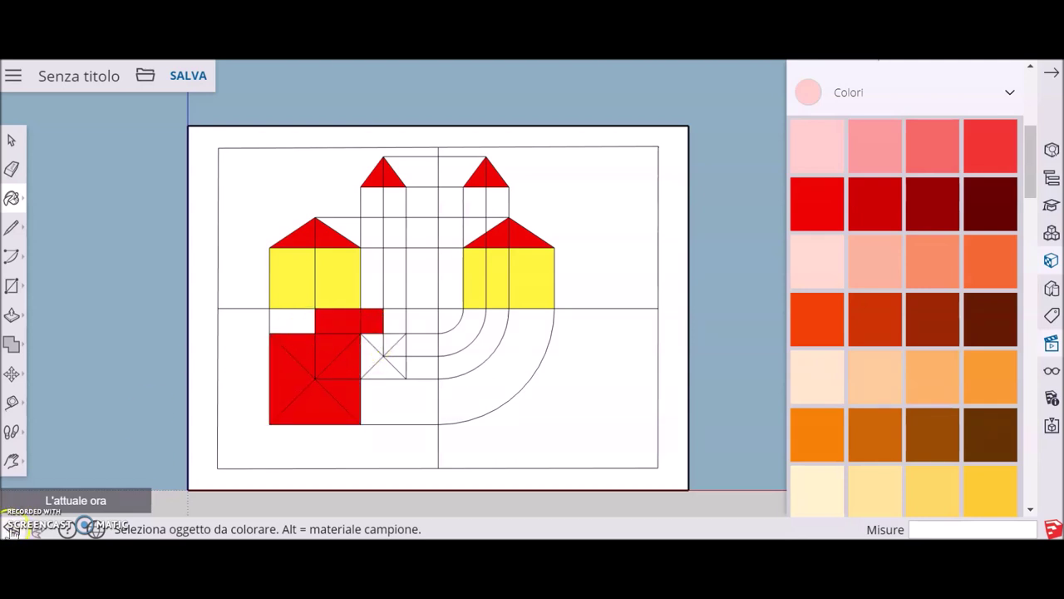
{"action": "key", "text": "ctrl+z"}
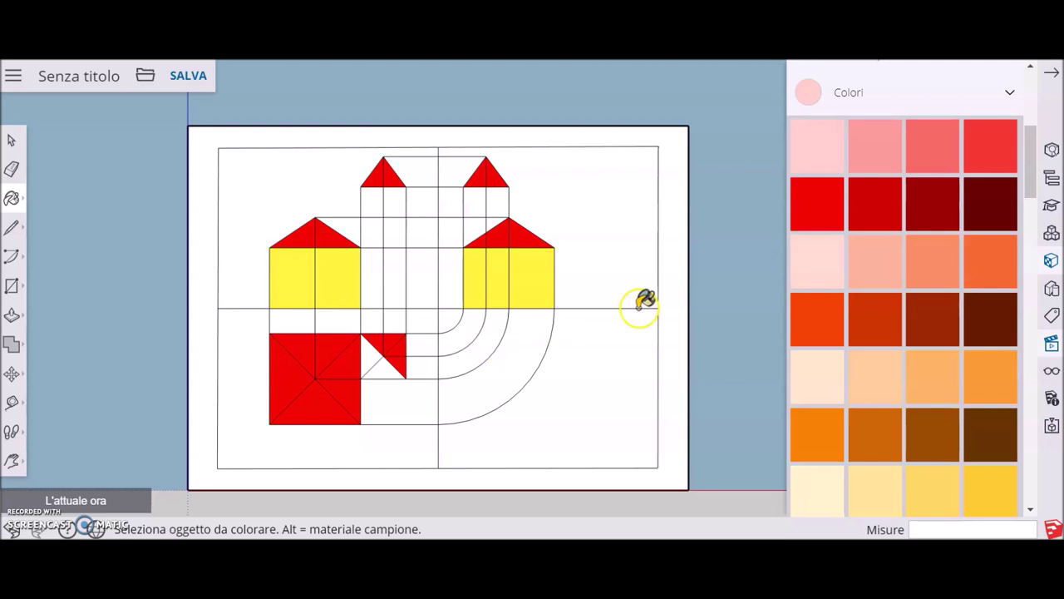
Step: Pick dark olive and paint the small roof halves and plan faces olive, undoing two extra fills
{"action": "scroll", "coordinate": [945, 225], "scroll_direction": "up", "scroll_amount": 2}
{"action": "scroll", "coordinate": [953, 239], "scroll_direction": "down", "scroll_amount": 5}
{"action": "scroll", "coordinate": [953, 239], "scroll_direction": "down", "scroll_amount": 3}
{"action": "left_click", "coordinate": [932, 164]}
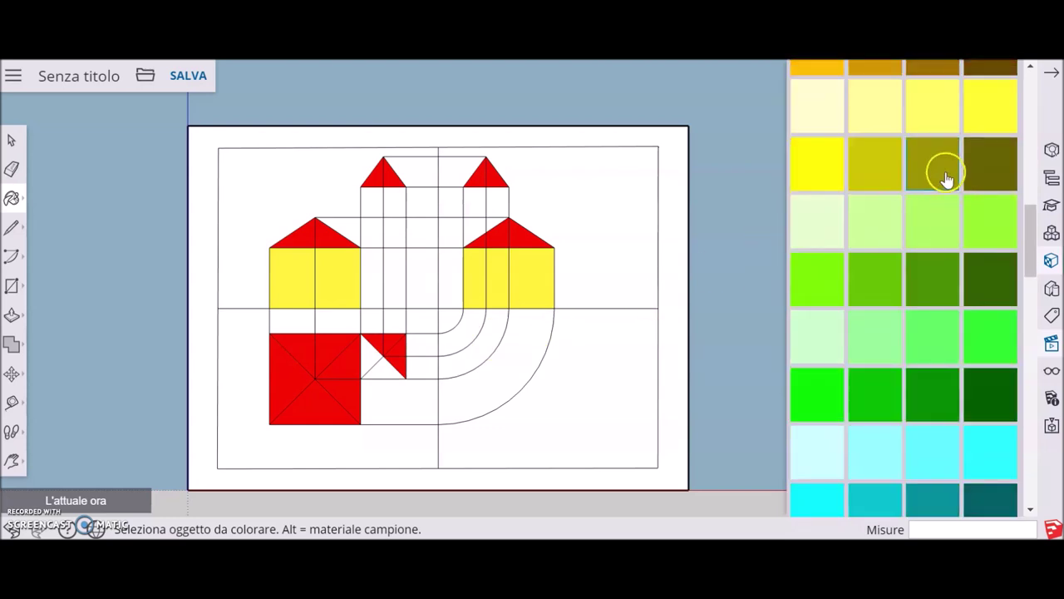
{"action": "left_click", "coordinate": [395, 170]}
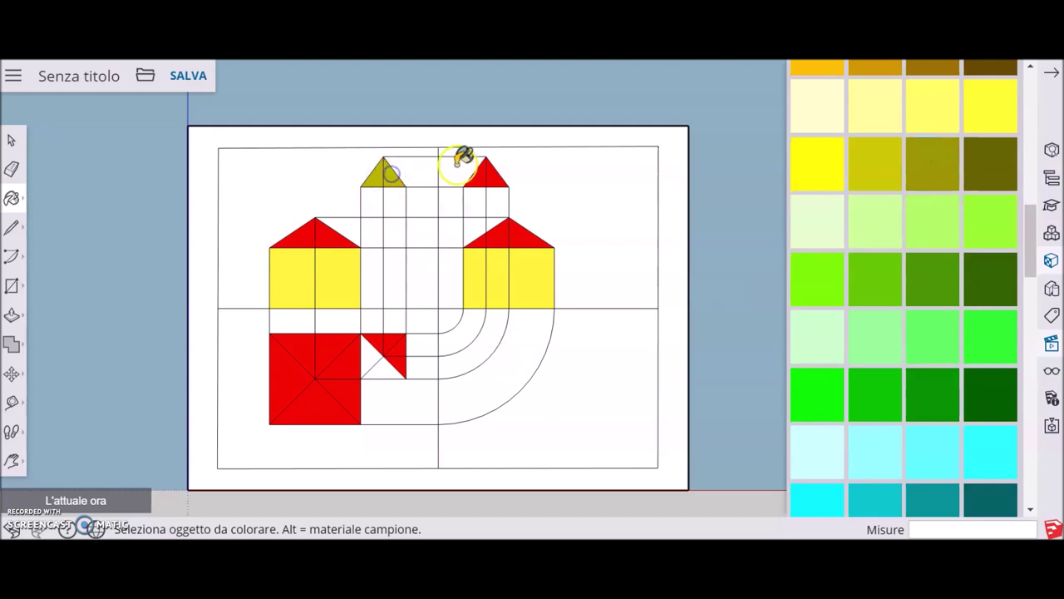
{"action": "left_click", "coordinate": [481, 173]}
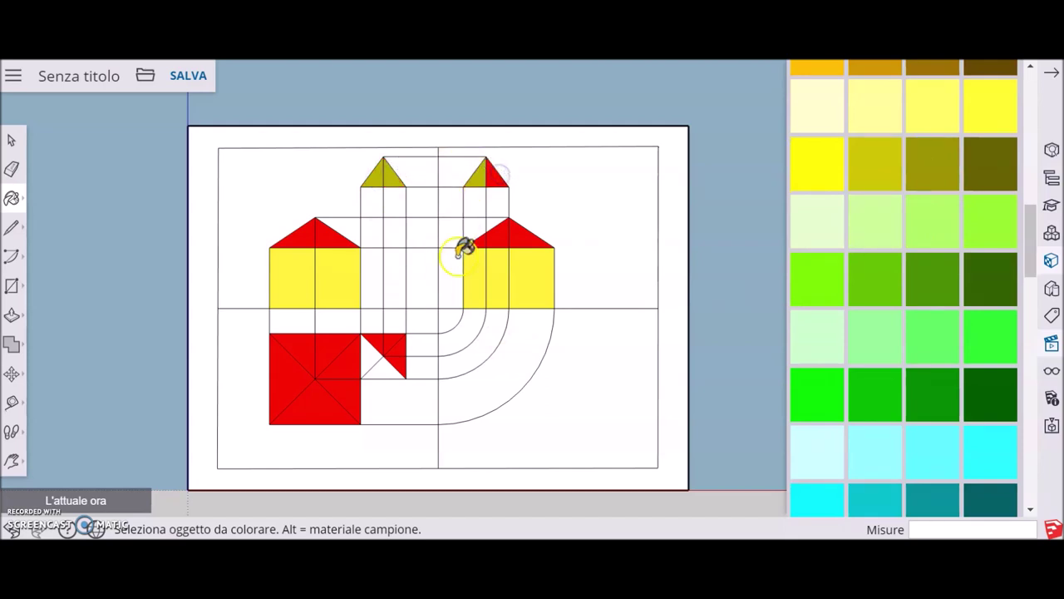
{"action": "left_click", "coordinate": [499, 177]}
{"action": "left_click", "coordinate": [356, 355]}
{"action": "left_click", "coordinate": [381, 335]}
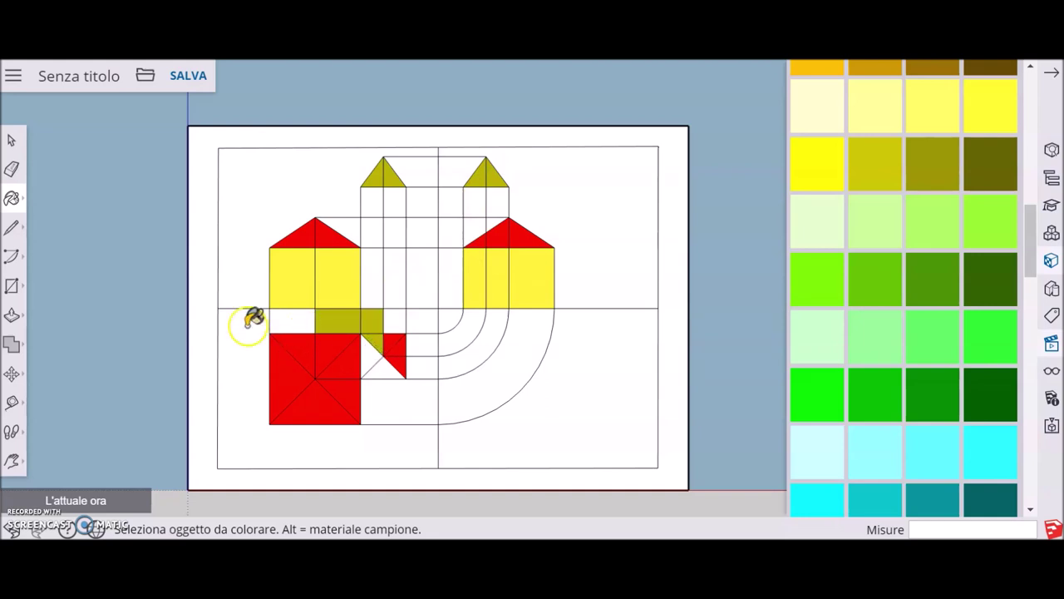
{"action": "left_click", "coordinate": [13, 318]}
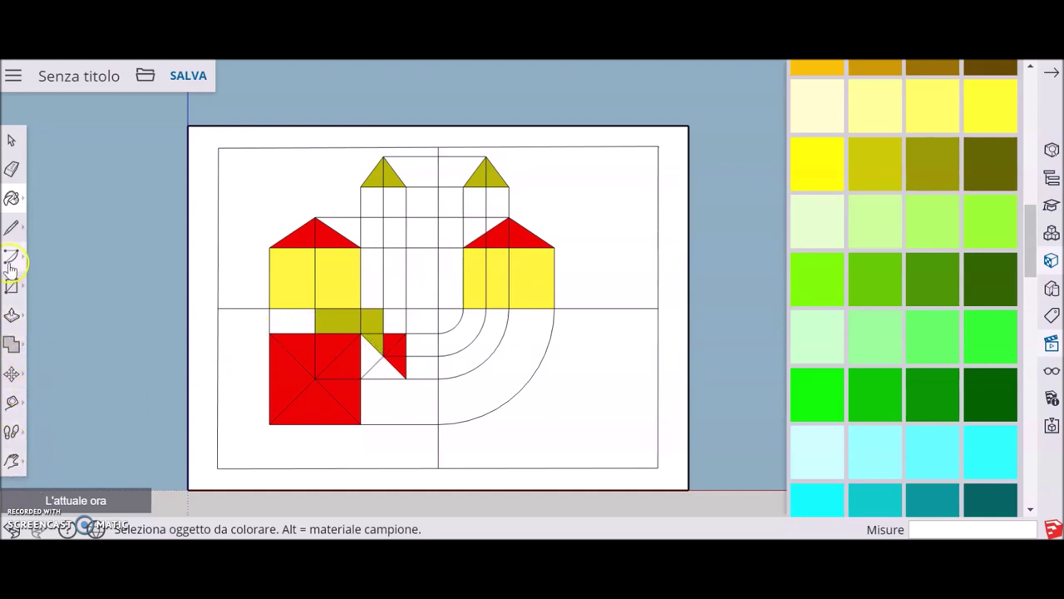
{"action": "left_click", "coordinate": [373, 350]}
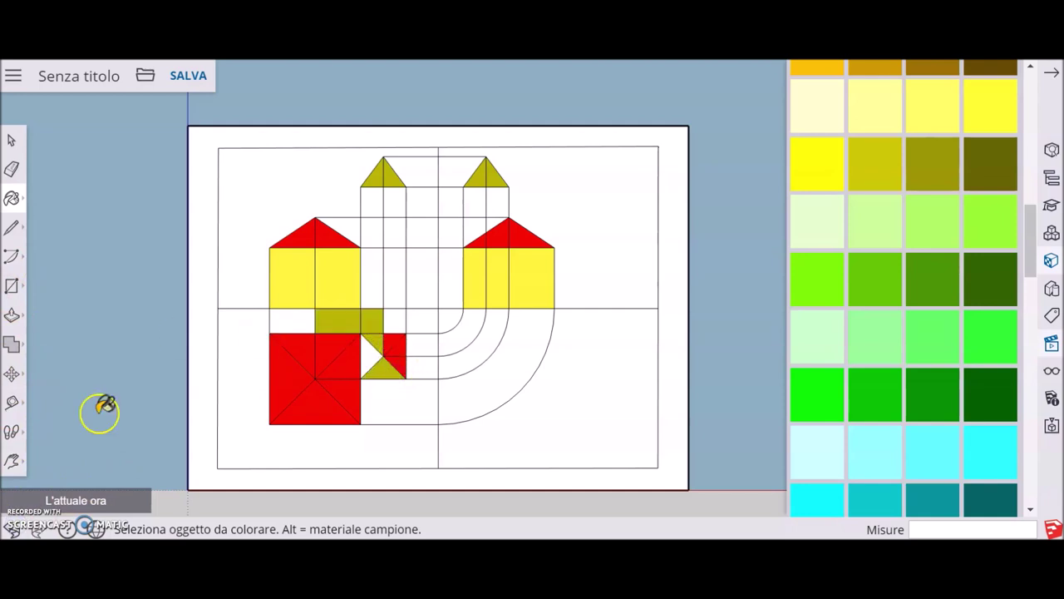
{"action": "left_click", "coordinate": [11, 530]}
{"action": "left_click", "coordinate": [11, 530]}
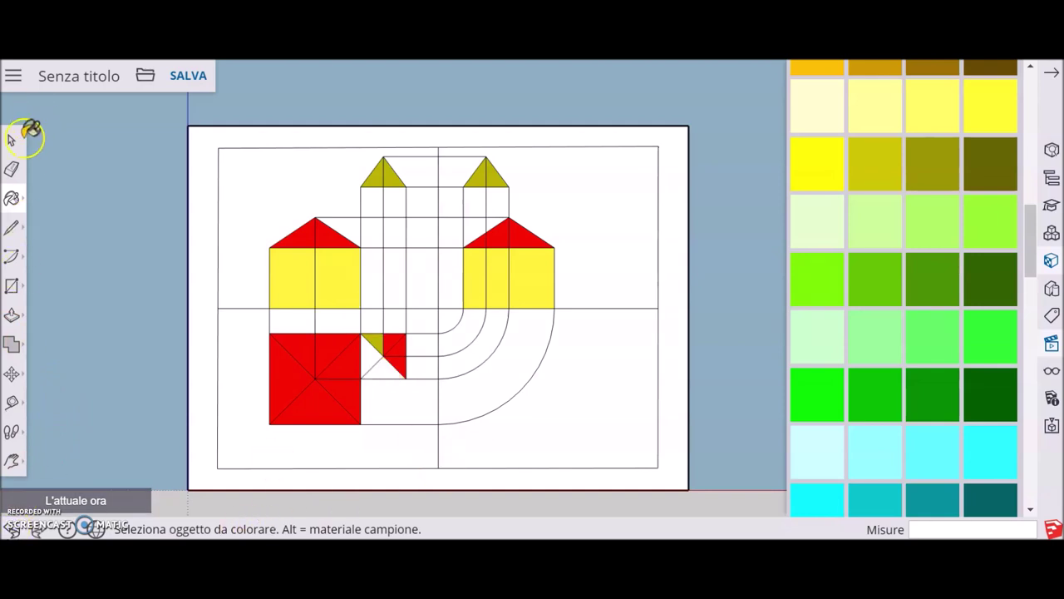
Step: Draw a vertical and a horizontal dividing line inside the small plan square
{"action": "left_click", "coordinate": [360, 332]}
{"action": "left_click", "coordinate": [360, 378]}
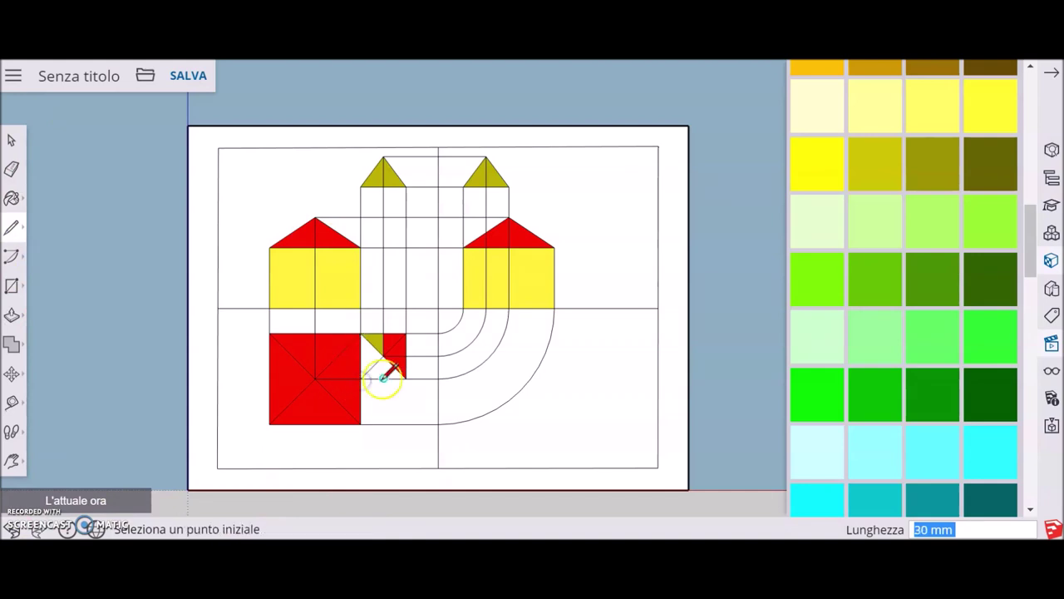
{"action": "left_click", "coordinate": [361, 333]}
{"action": "left_click", "coordinate": [408, 331]}
{"action": "left_click", "coordinate": [360, 349]}
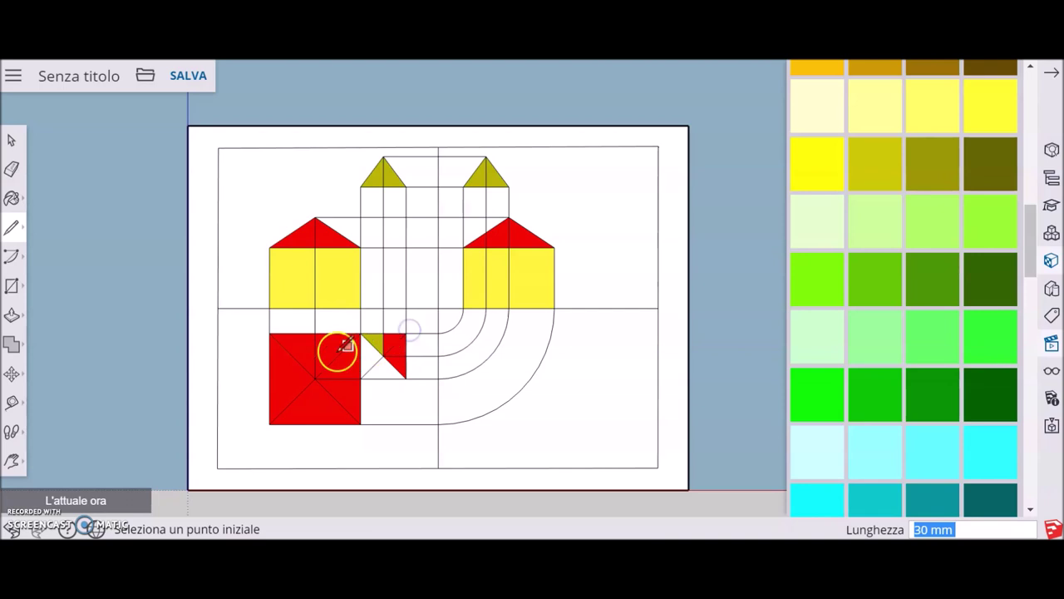
Step: Paint the small square's lower triangle olive, undoing the fill on the strip above the red square
{"action": "left_click", "coordinate": [19, 142]}
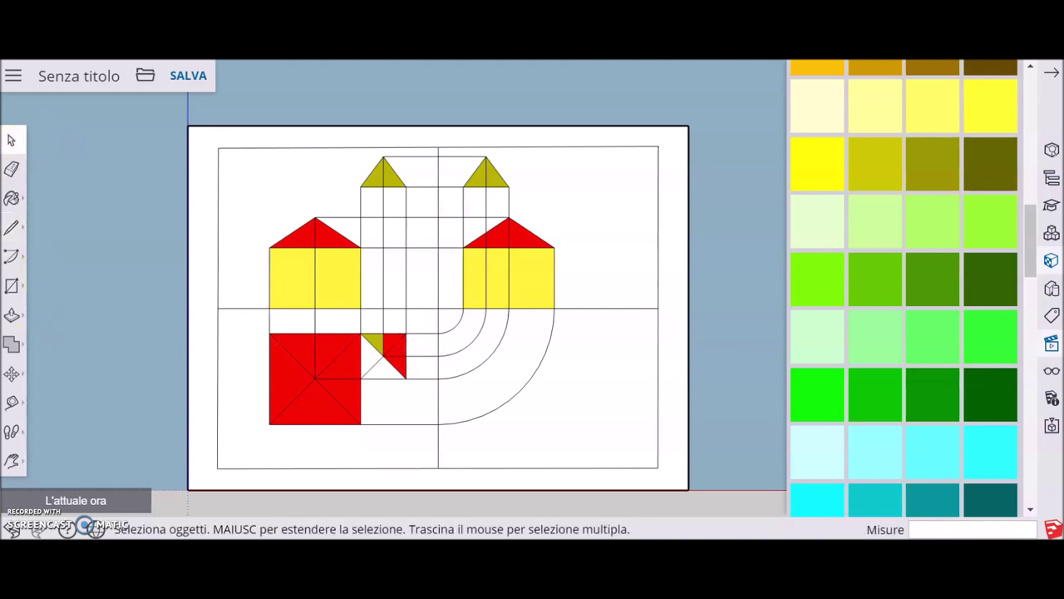
{"action": "left_click", "coordinate": [12, 197]}
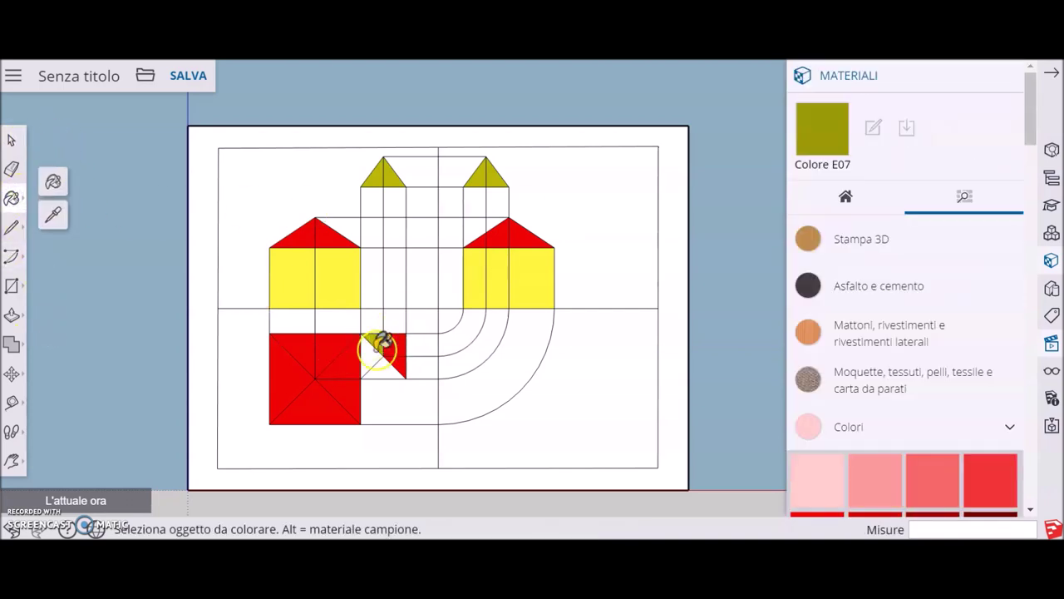
{"action": "left_click", "coordinate": [372, 329]}
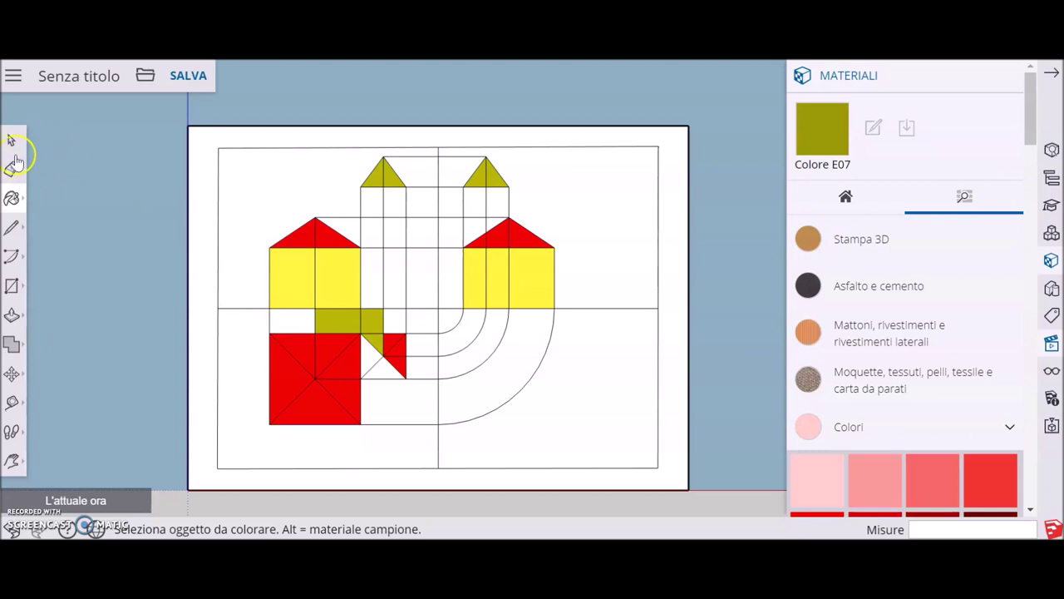
{"action": "left_click", "coordinate": [15, 527]}
{"action": "left_click", "coordinate": [381, 369]}
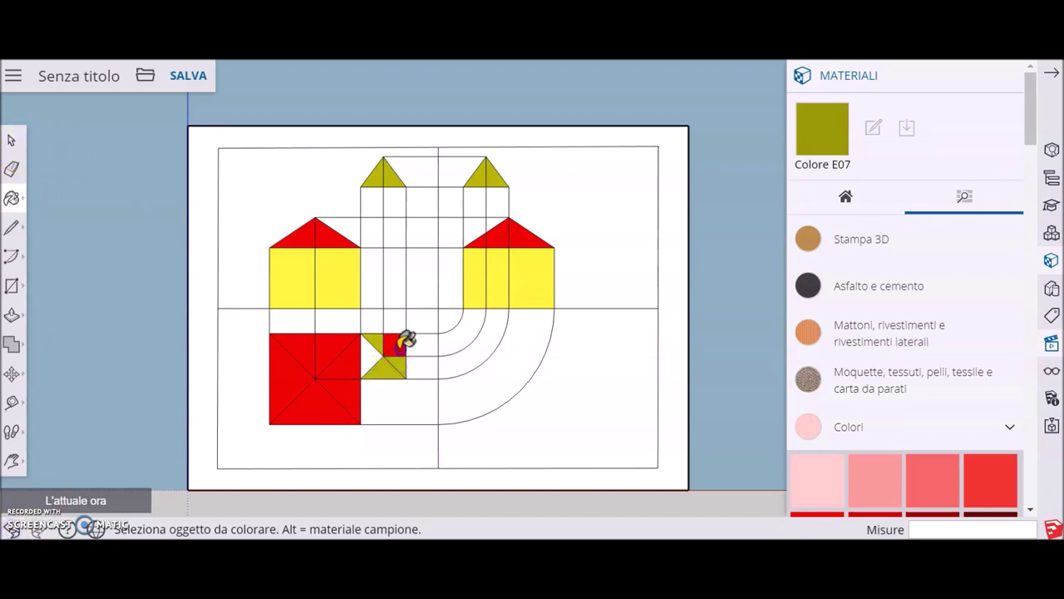
{"action": "scroll", "coordinate": [483, 384], "scroll_direction": "up", "scroll_amount": 3}
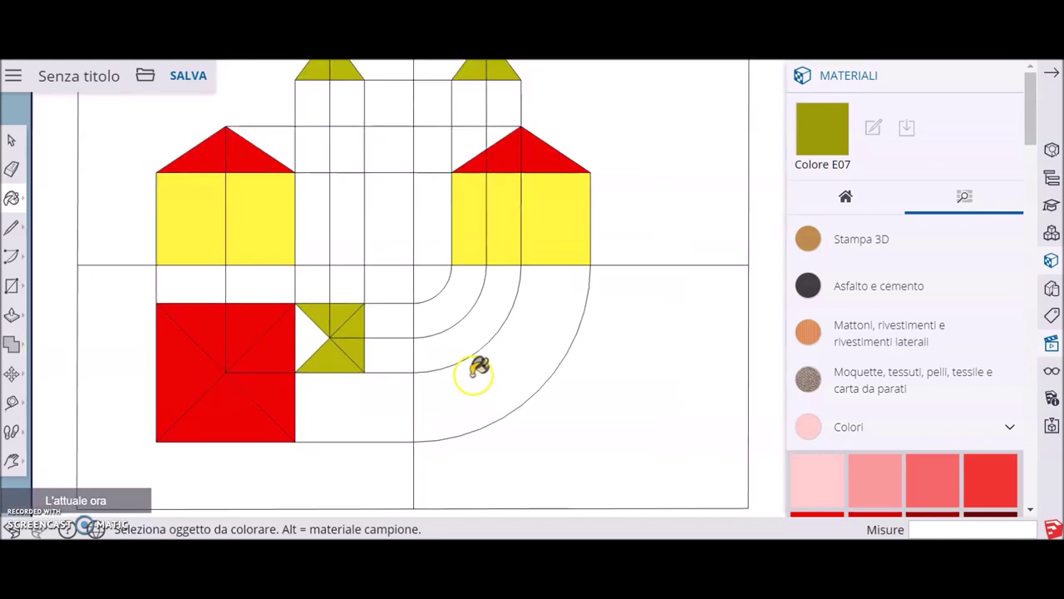
Step: Try a hexagon at the red square's corner, then discard it and return to Select
{"action": "left_click", "coordinate": [12, 287]}
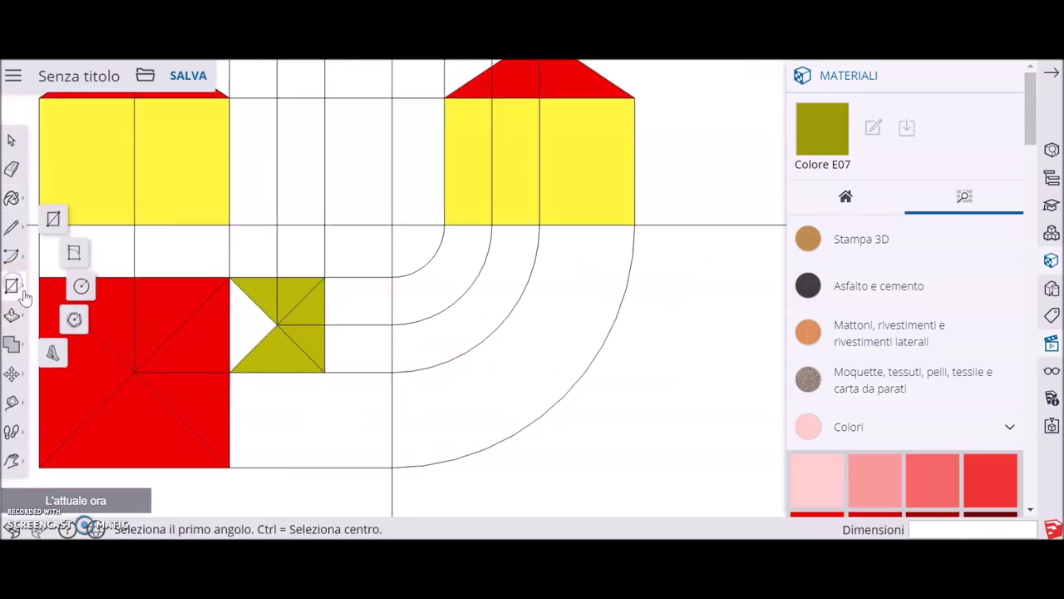
{"action": "left_click", "coordinate": [73, 316]}
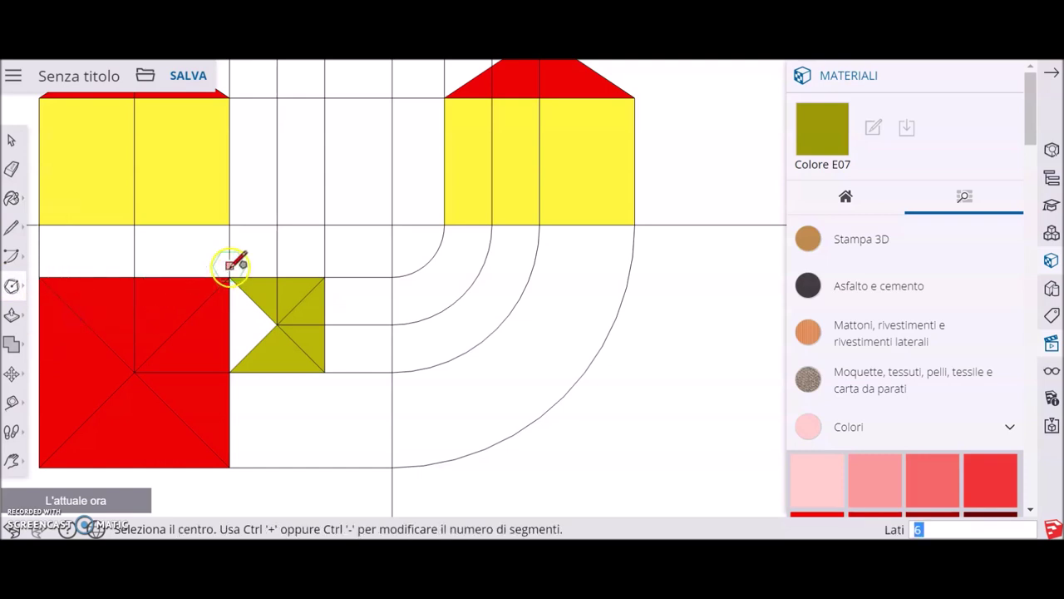
{"action": "left_click", "coordinate": [230, 277]}
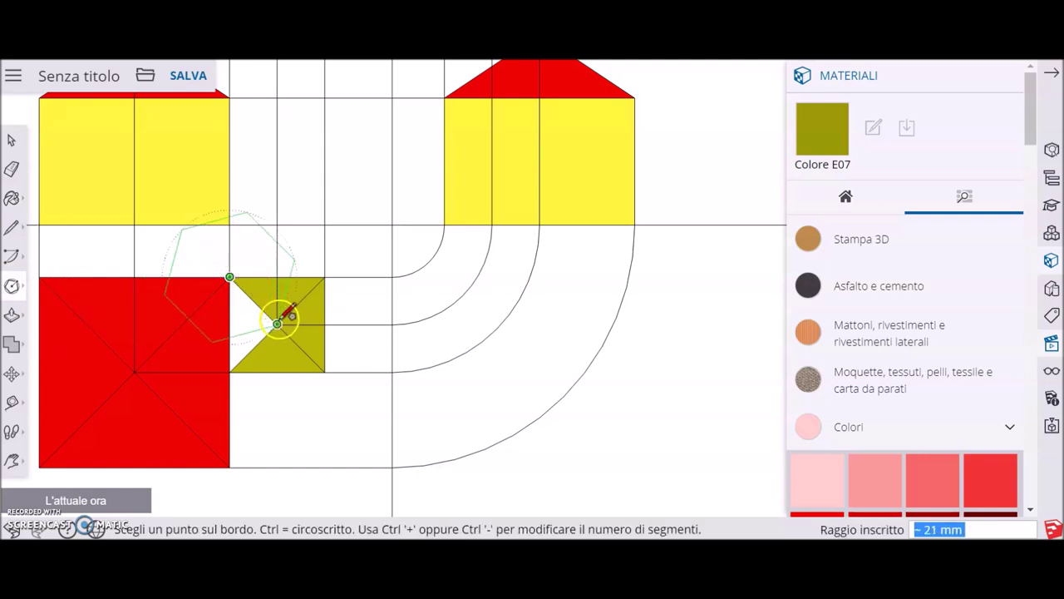
{"action": "left_click", "coordinate": [278, 323]}
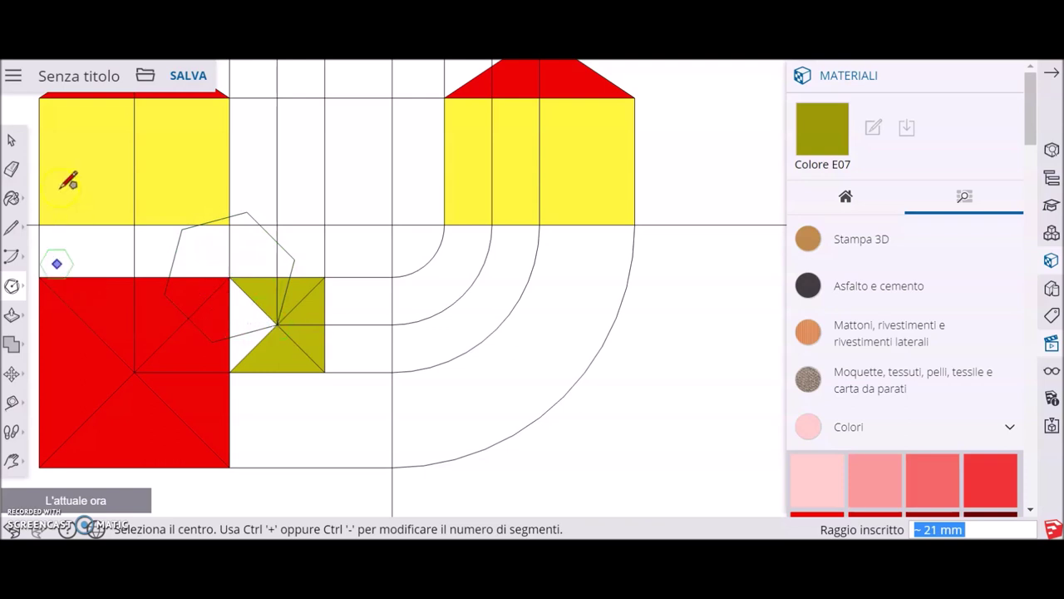
{"action": "key", "text": "Escape"}
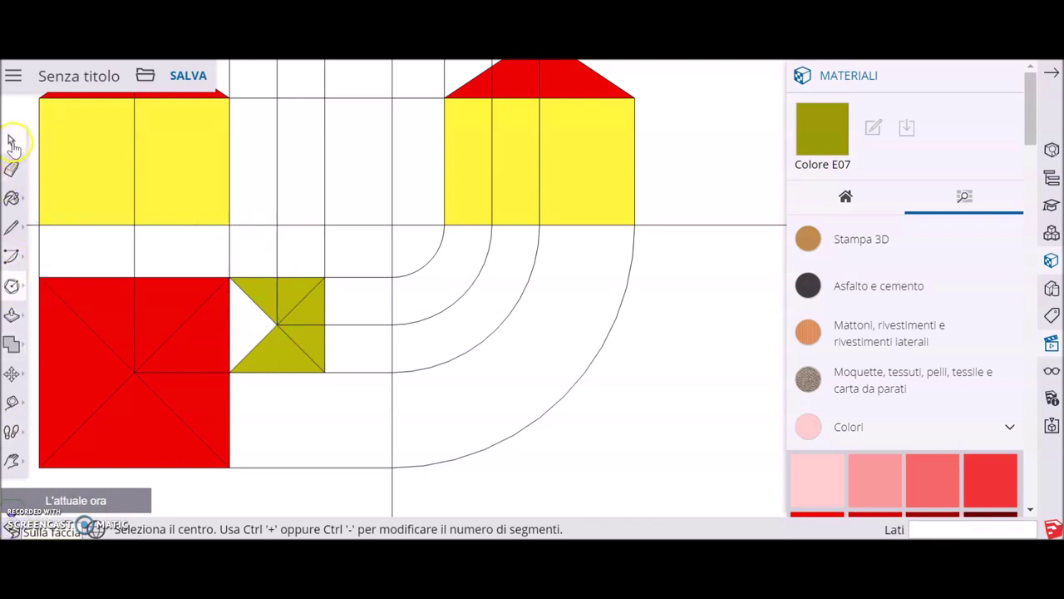
{"action": "left_click", "coordinate": [11, 143]}
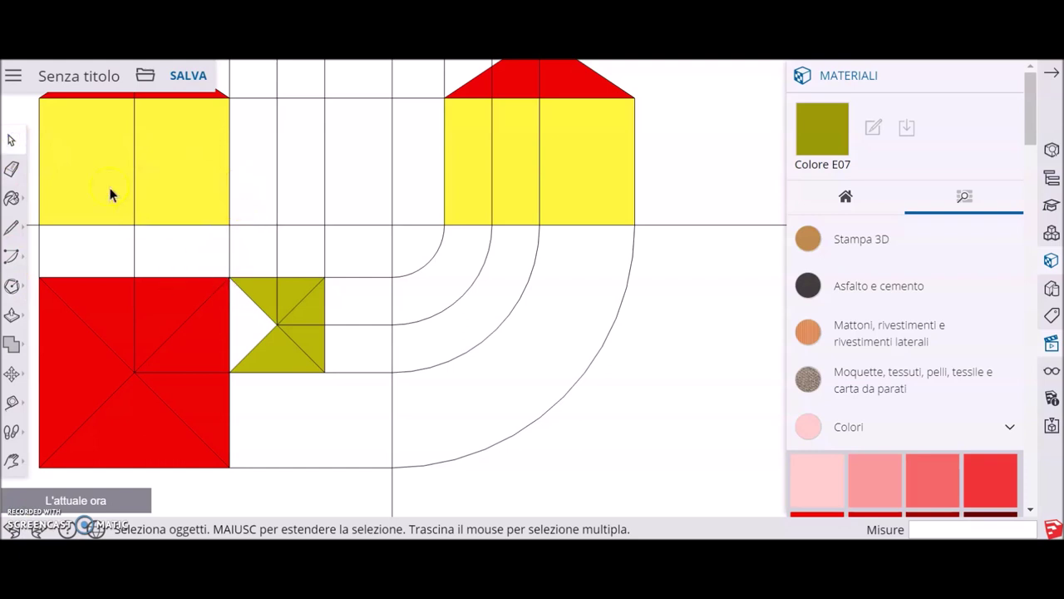
Step: Draw lines from the red/olive corner to the olive square's centre and from bottom to top corner
{"action": "scroll", "coordinate": [155, 261], "scroll_direction": "up", "scroll_amount": 1}
{"action": "scroll", "coordinate": [158, 264], "scroll_direction": "up", "scroll_amount": 2}
{"action": "scroll", "coordinate": [158, 264], "scroll_direction": "up", "scroll_amount": 1}
{"action": "scroll", "coordinate": [142, 257], "scroll_direction": "up", "scroll_amount": 1}
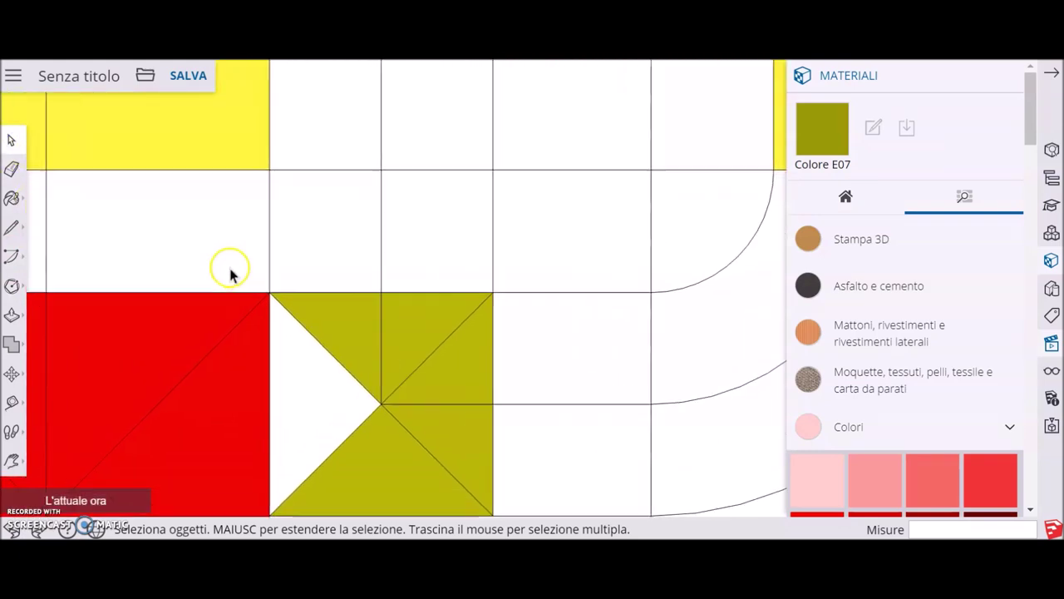
{"action": "left_click", "coordinate": [13, 228]}
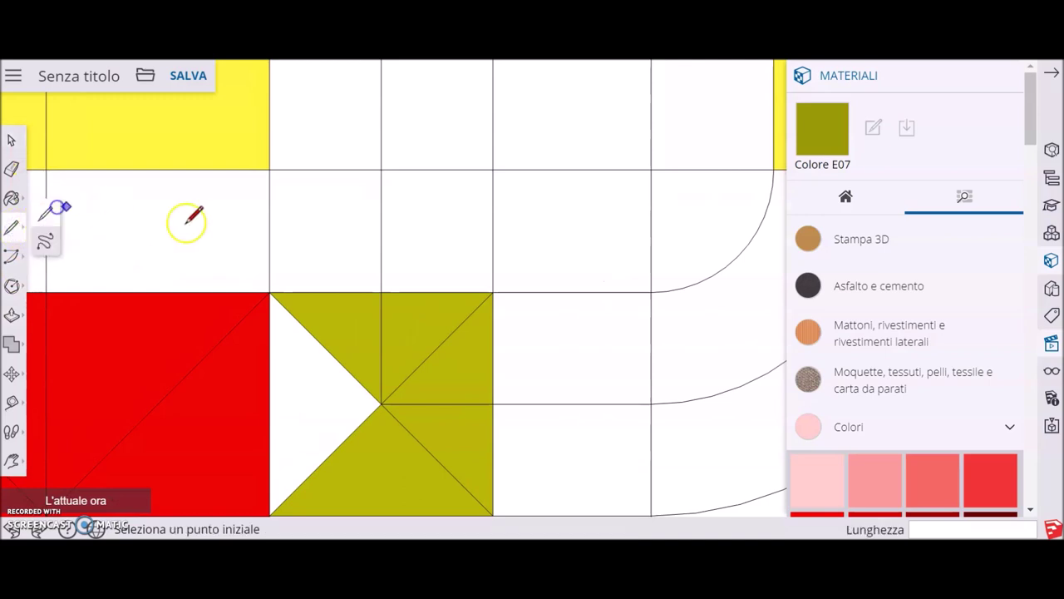
{"action": "left_click", "coordinate": [270, 291]}
{"action": "left_click_drag", "start_coordinate": [288, 301], "coordinate": [380, 402]}
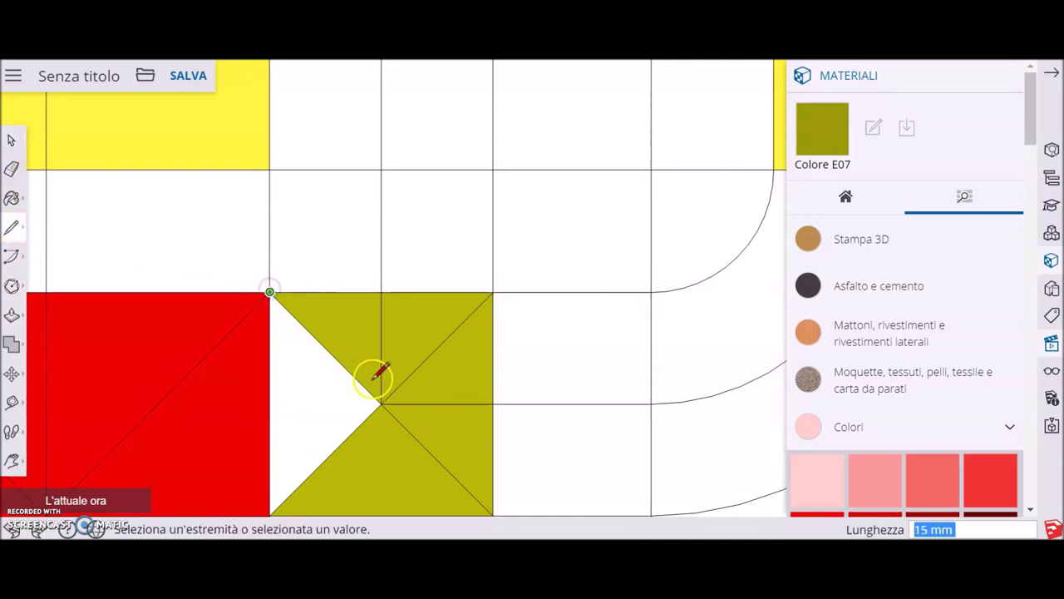
{"action": "left_click", "coordinate": [381, 402]}
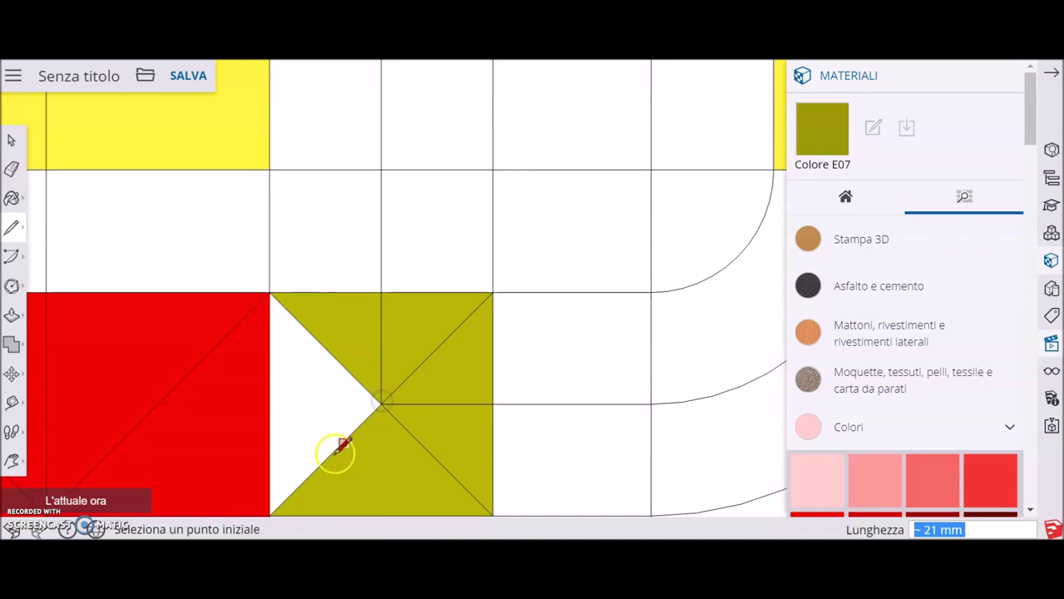
{"action": "middle_click_drag", "start_coordinate": [302, 457], "coordinate": [308, 387]}
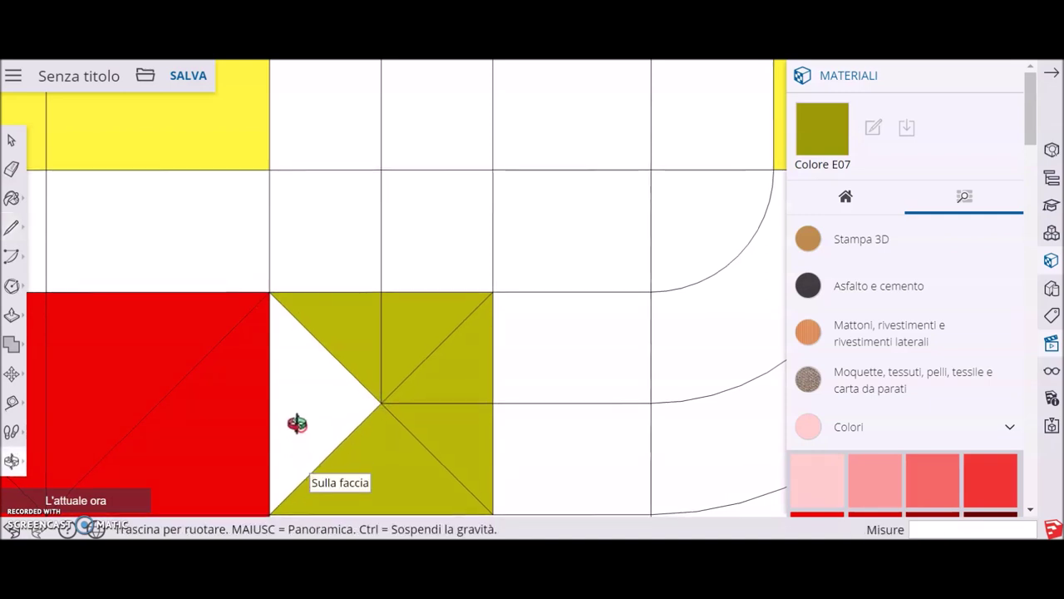
{"action": "left_click", "coordinate": [270, 506]}
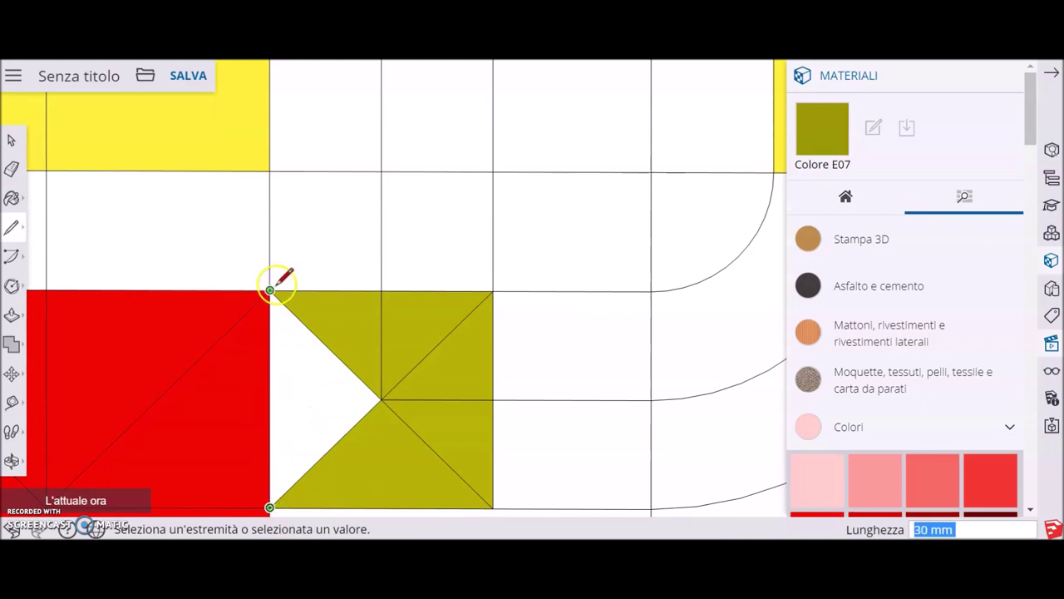
{"action": "left_click", "coordinate": [270, 290]}
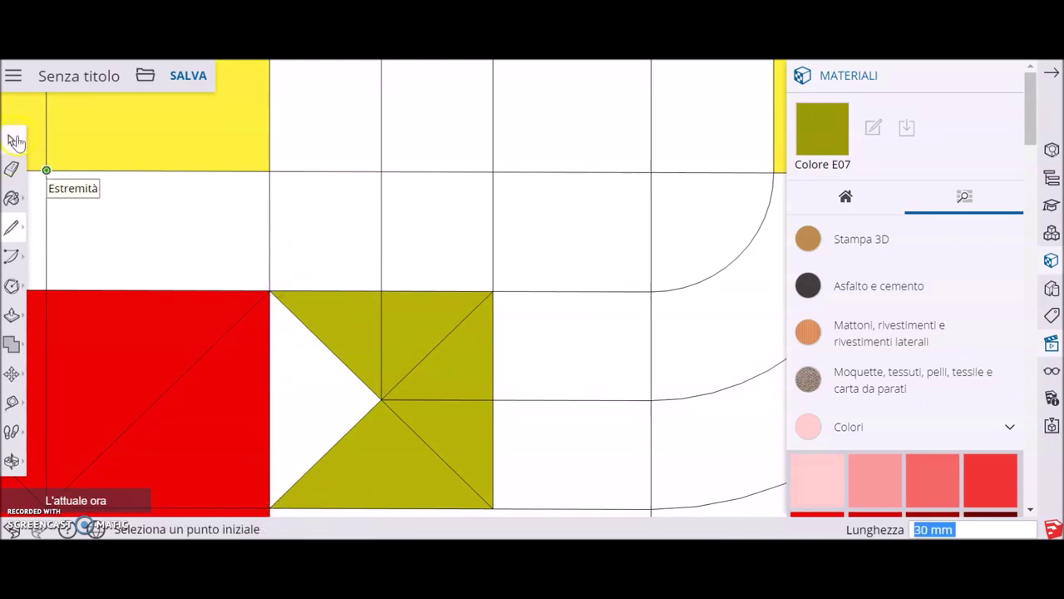
Step: Try painting the faces above the olive square olive, then undo the fill
{"action": "scroll", "coordinate": [426, 374], "scroll_direction": "down", "scroll_amount": 3}
{"action": "scroll", "coordinate": [428, 371], "scroll_direction": "down", "scroll_amount": 1}
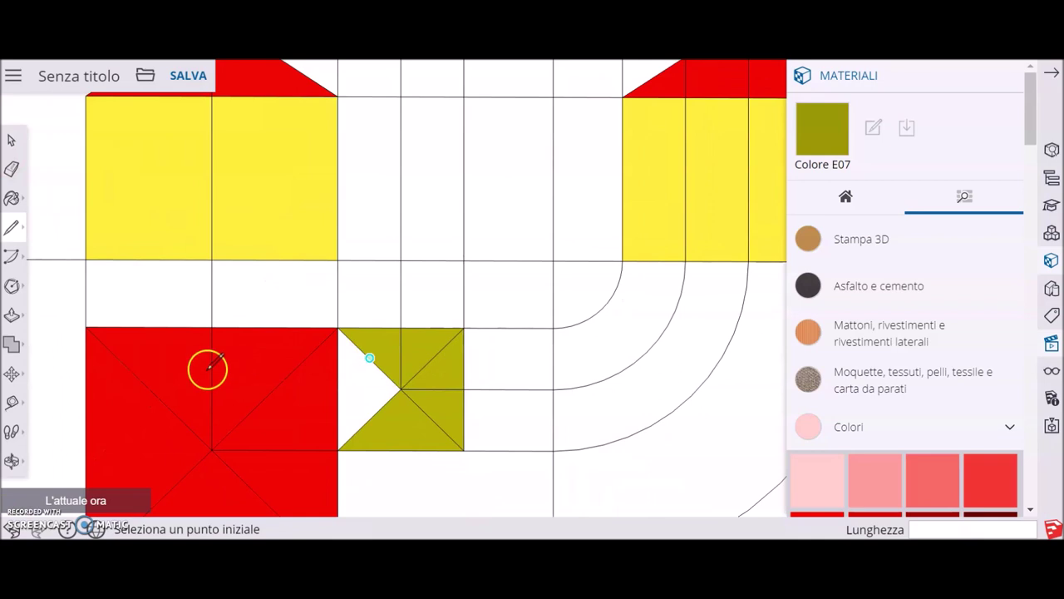
{"action": "left_click", "coordinate": [11, 197]}
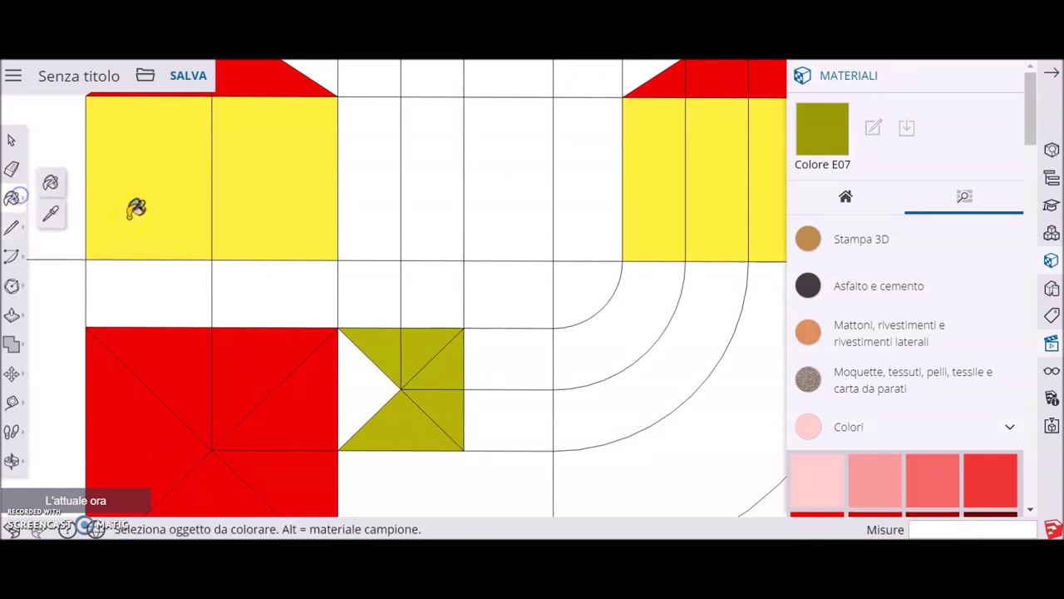
{"action": "left_click", "coordinate": [364, 370]}
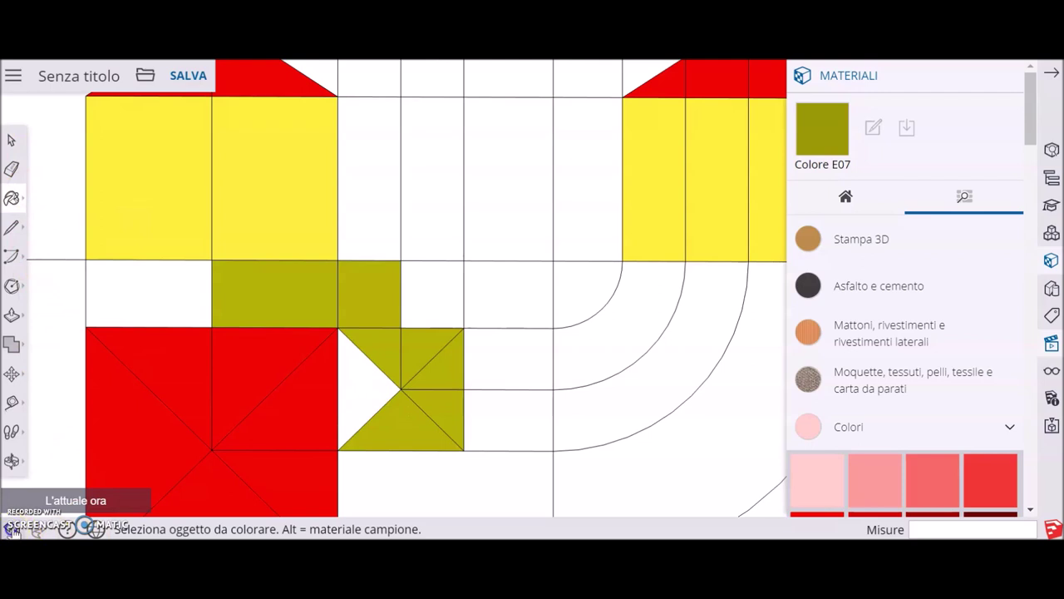
{"action": "key", "text": "ctrl+z"}
{"action": "scroll", "coordinate": [295, 375], "scroll_direction": "down", "scroll_amount": 2}
{"action": "scroll", "coordinate": [405, 347], "scroll_direction": "down", "scroll_amount": 2}
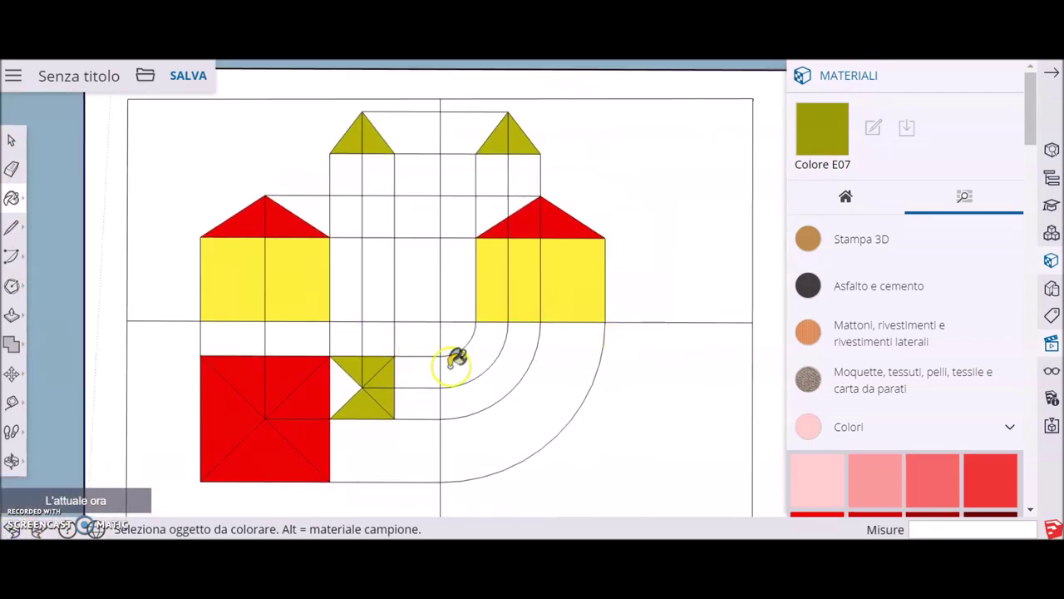
Step: Pick the cyan colour and paint all the left tower's cells cyan
{"action": "scroll", "coordinate": [616, 262], "scroll_direction": "down", "scroll_amount": 1}
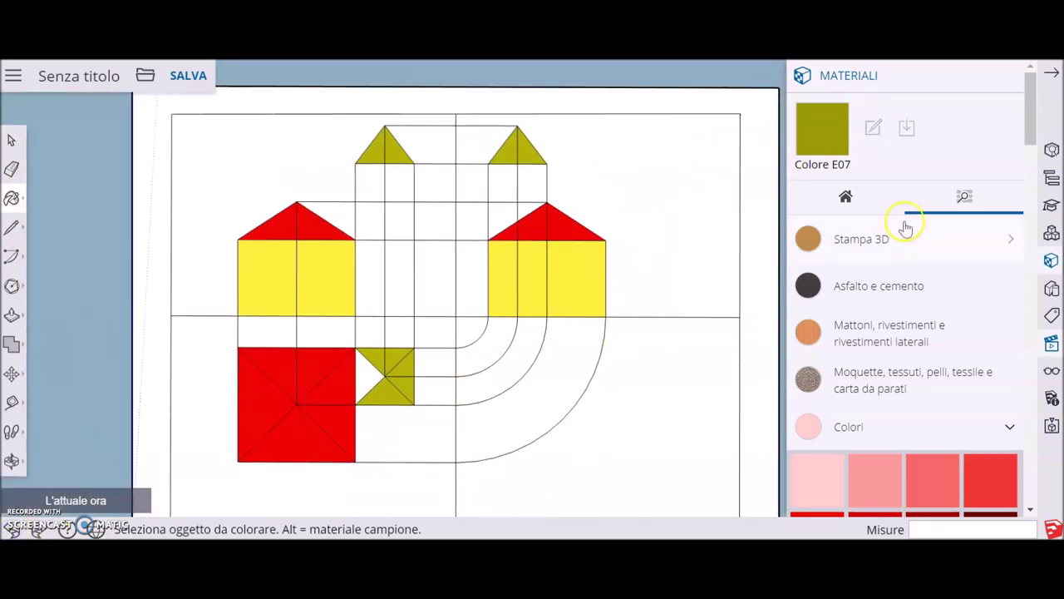
{"action": "scroll", "coordinate": [867, 285], "scroll_direction": "down", "scroll_amount": 2}
{"action": "scroll", "coordinate": [927, 302], "scroll_direction": "down", "scroll_amount": 3}
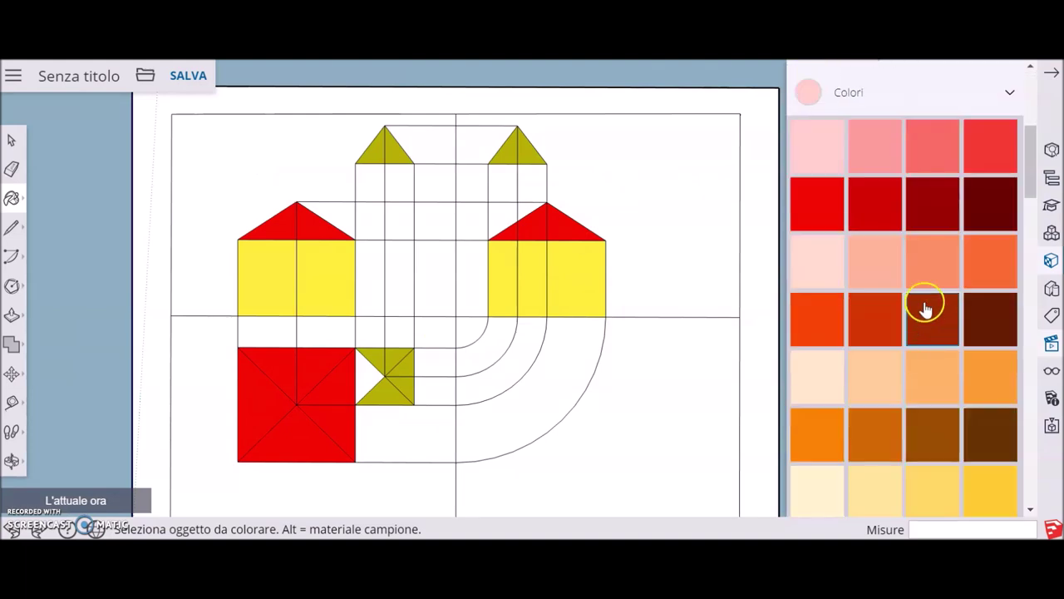
{"action": "scroll", "coordinate": [925, 315], "scroll_direction": "down", "scroll_amount": 3}
{"action": "scroll", "coordinate": [925, 314], "scroll_direction": "down", "scroll_amount": 3}
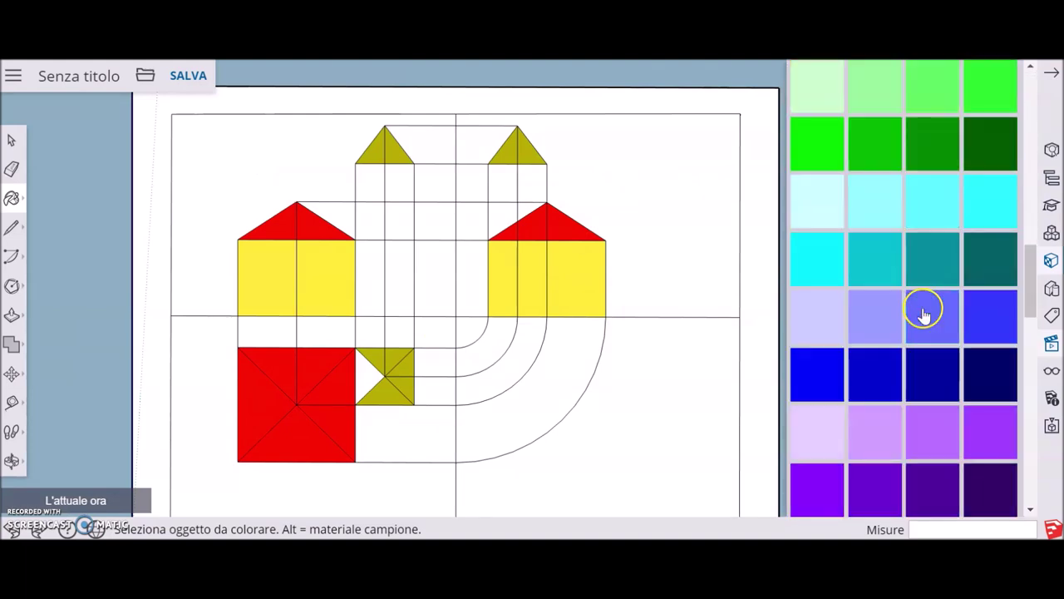
{"action": "left_click", "coordinate": [877, 262]}
{"action": "left_click", "coordinate": [374, 178]}
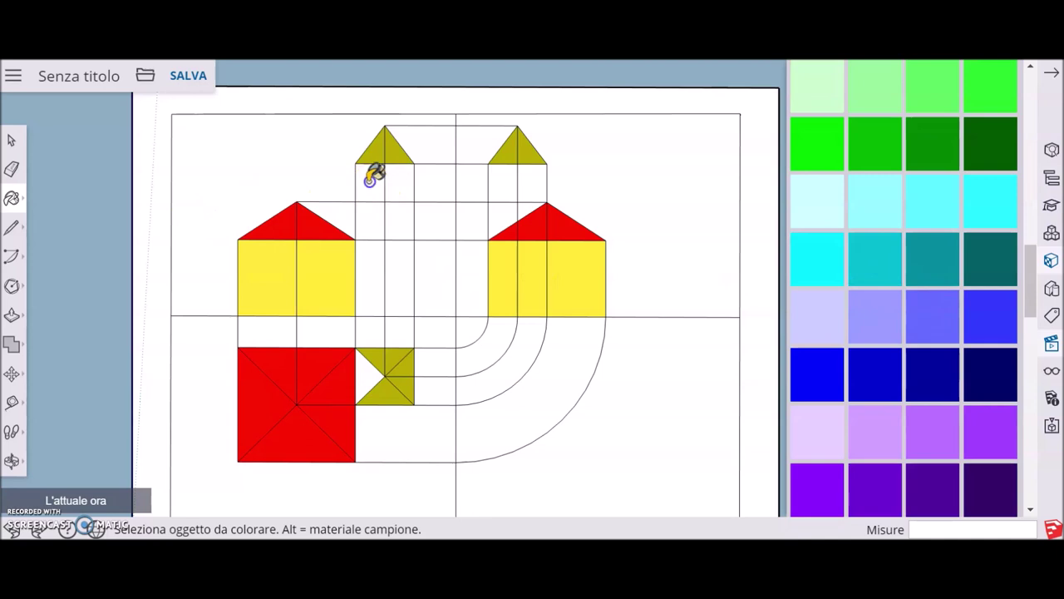
{"action": "left_click", "coordinate": [399, 176]}
{"action": "left_click", "coordinate": [400, 218]}
{"action": "left_click", "coordinate": [372, 221]}
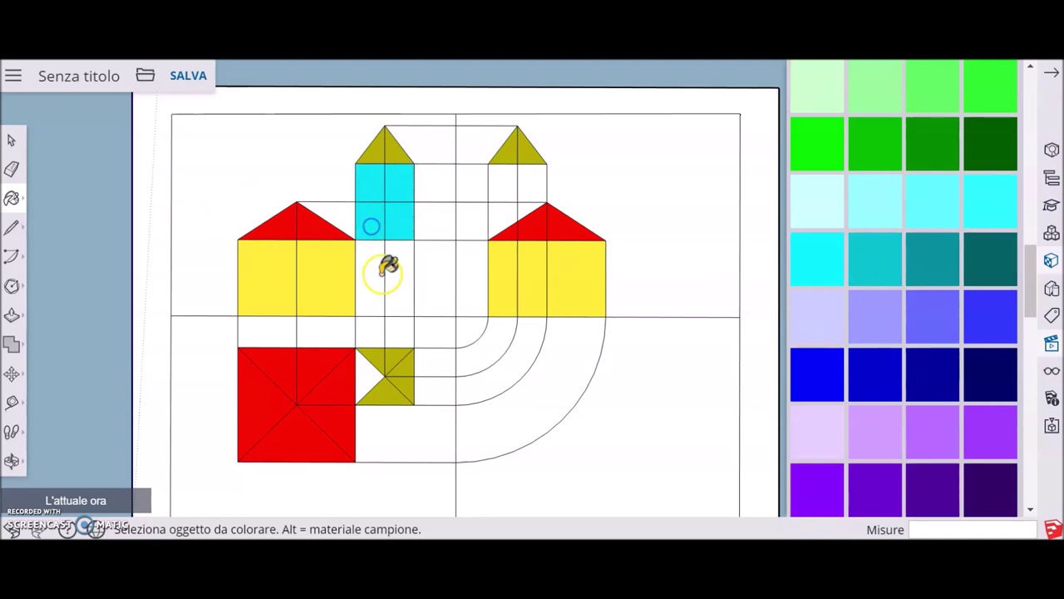
{"action": "left_click", "coordinate": [381, 274]}
{"action": "left_click", "coordinate": [398, 268]}
Step: Paint the right tower's top cells and the cell beside the roof cyan
{"action": "left_click", "coordinate": [503, 181]}
{"action": "left_click", "coordinate": [532, 179]}
{"action": "left_click", "coordinate": [509, 211]}
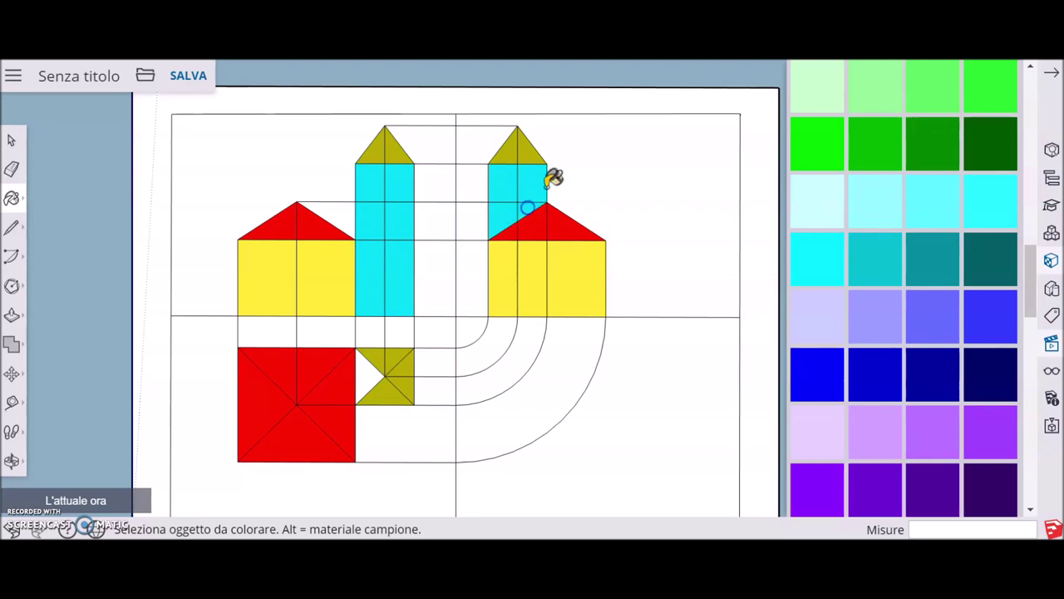
{"action": "scroll", "coordinate": [535, 311], "scroll_direction": "down", "scroll_amount": 1}
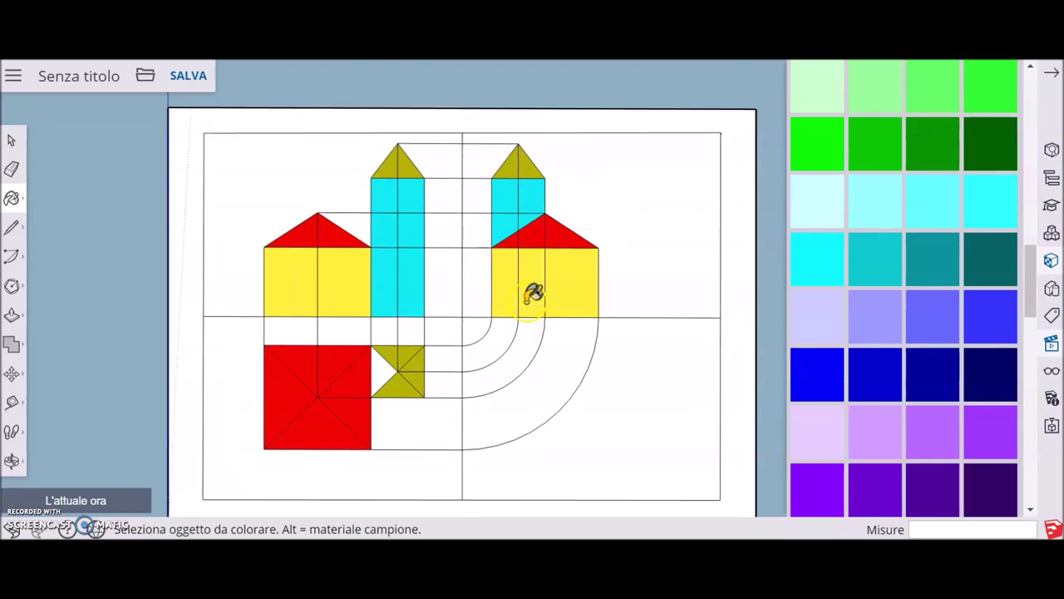
{"action": "middle_click_drag", "start_coordinate": [531, 296], "coordinate": [506, 269]}
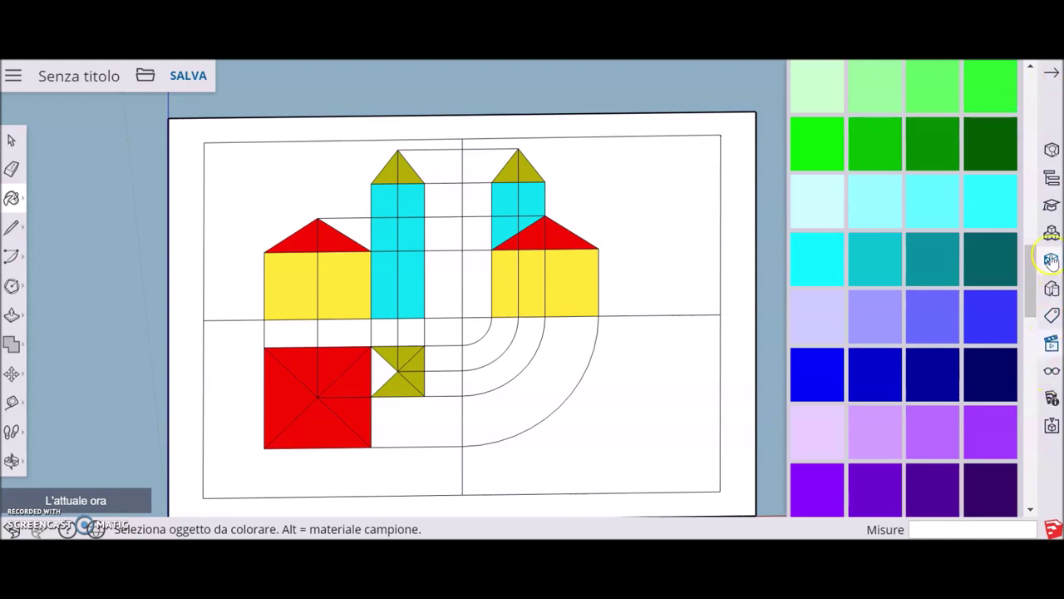
{"action": "left_click", "coordinate": [1052, 345]}
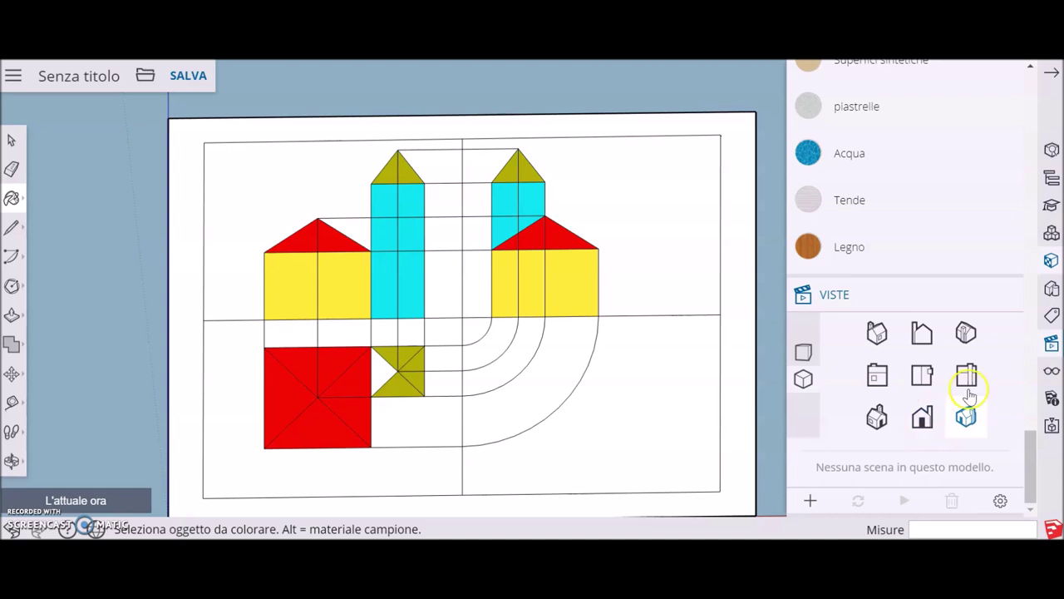
Step: Check the right side view, then return to the flat drawing-sheet view
{"action": "left_click", "coordinate": [966, 377]}
{"action": "left_click", "coordinate": [921, 418]}
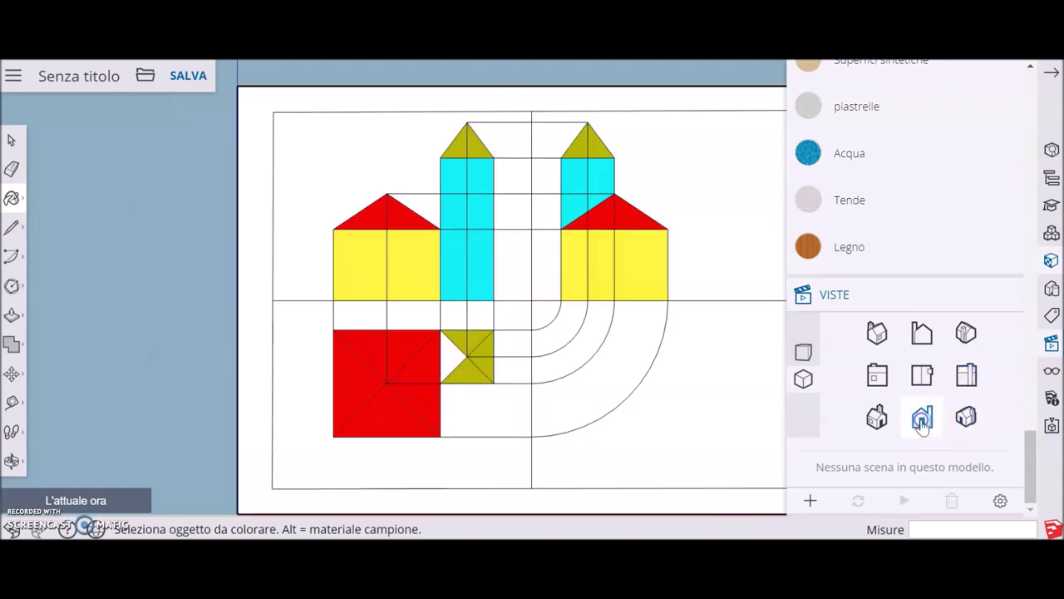
{"action": "left_click", "coordinate": [813, 376]}
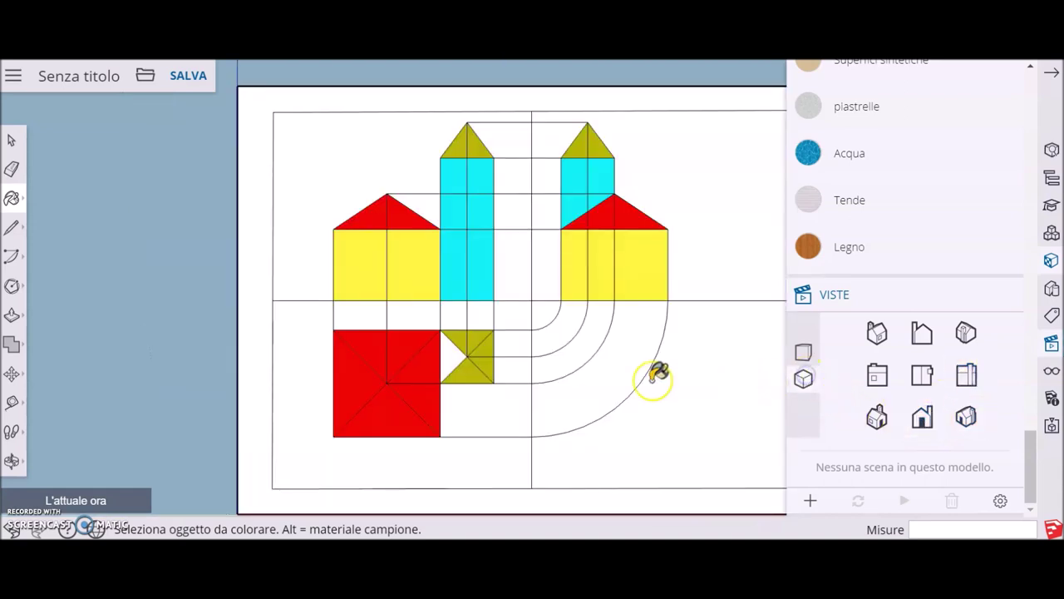
Step: Pan the drawing sheet left and start the 3D Text tool
{"action": "left_click", "coordinate": [11, 460]}
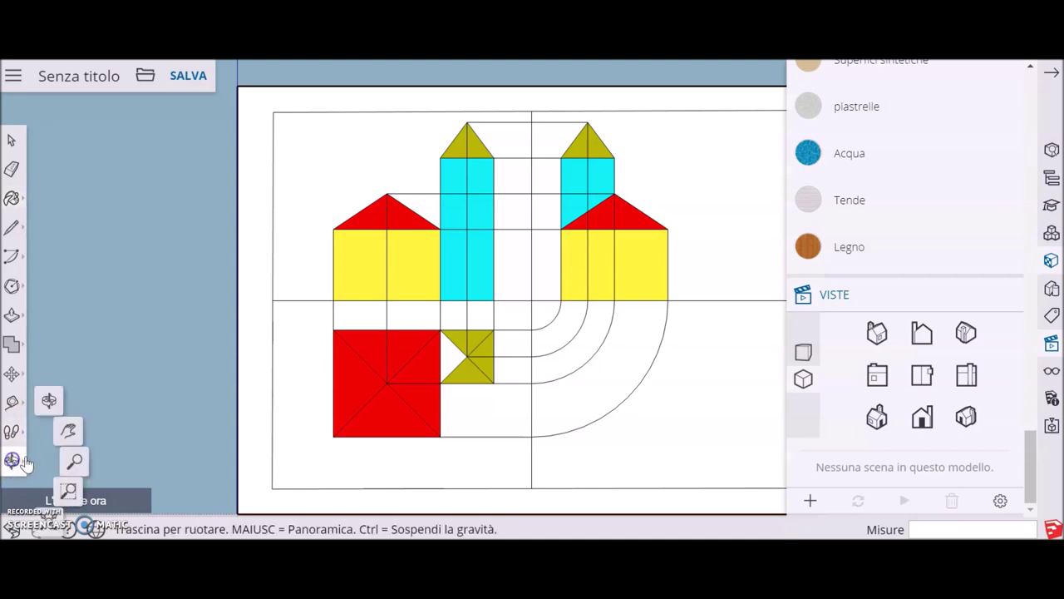
{"action": "left_click", "coordinate": [76, 429]}
{"action": "mouse_move", "coordinate": [732, 340]}
{"action": "left_mouse_down"}
{"action": "mouse_move", "coordinate": [632, 334]}
{"action": "mouse_move", "coordinate": [648, 341]}
{"action": "left_mouse_up"}
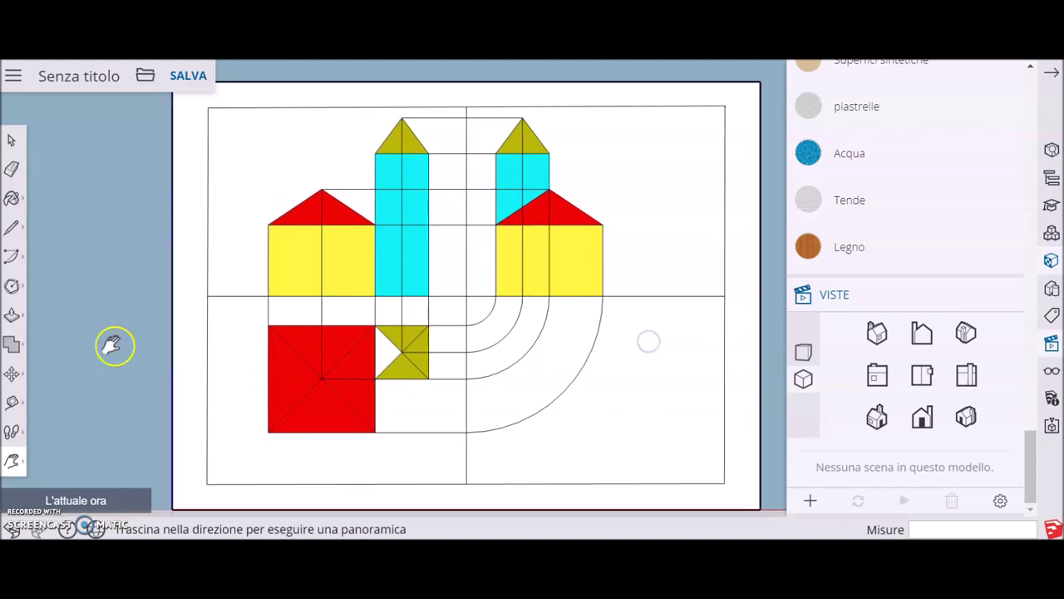
{"action": "left_click", "coordinate": [12, 285]}
{"action": "left_click", "coordinate": [53, 352]}
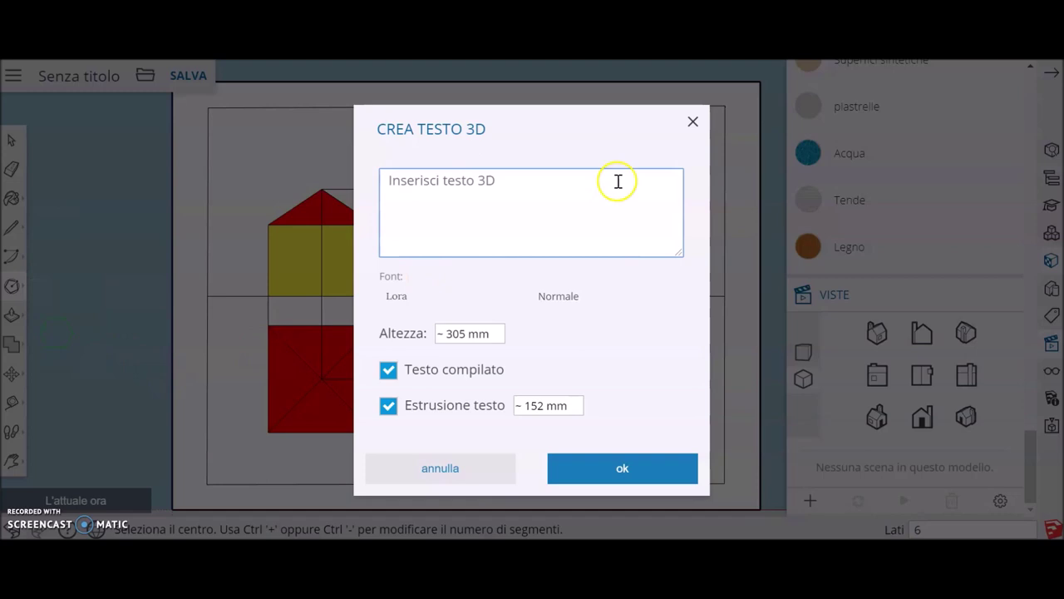
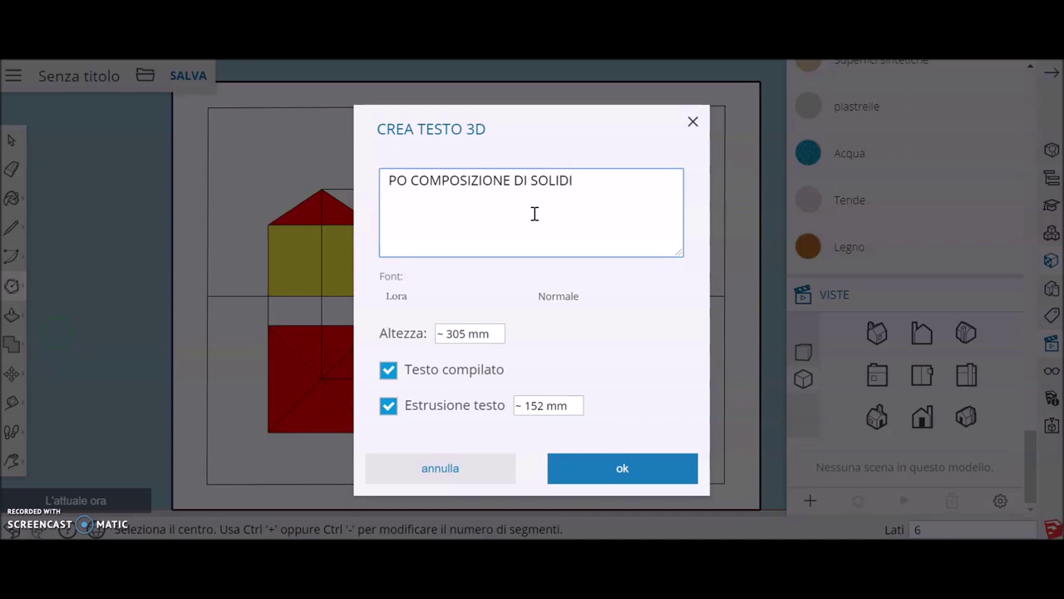
Step: Make the PO COMPOSIZIONE DI SOLIDI title 7 mm high and flat, placed at the sheet's bottom right
{"action": "left_click_drag", "start_coordinate": [466, 333], "coordinate": [443, 334]}
{"action": "type", "text": "7"}
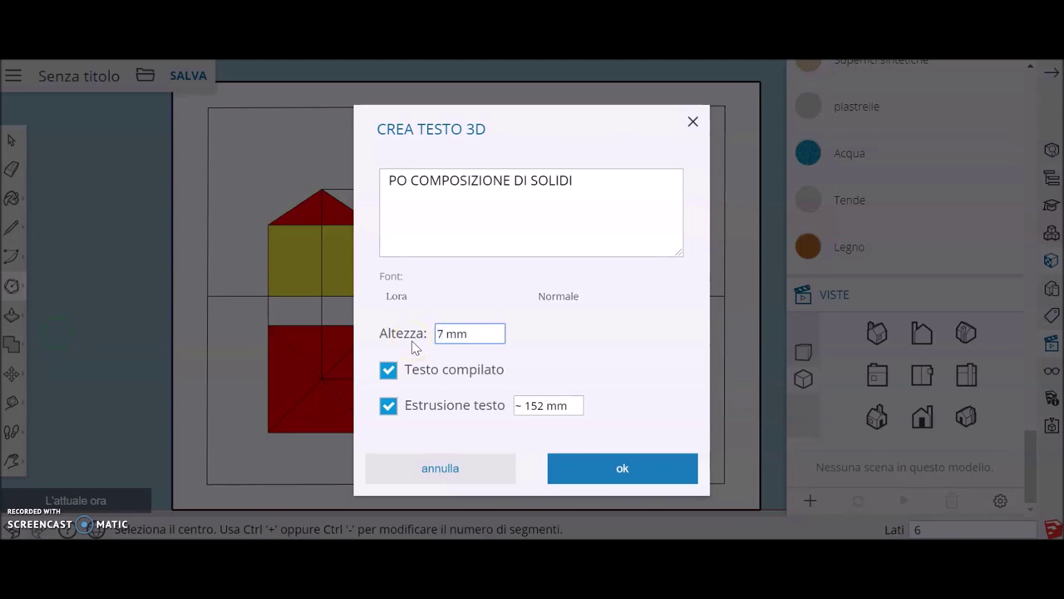
{"action": "triple_click", "coordinate": [574, 405]}
{"action": "key", "text": "BackSpace"}
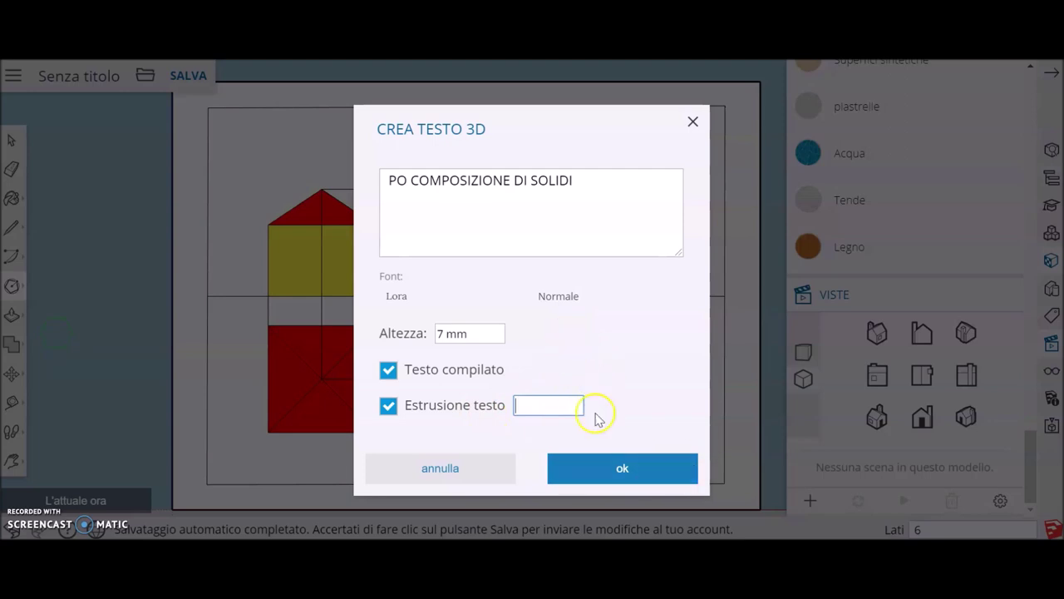
{"action": "left_click", "coordinate": [609, 471]}
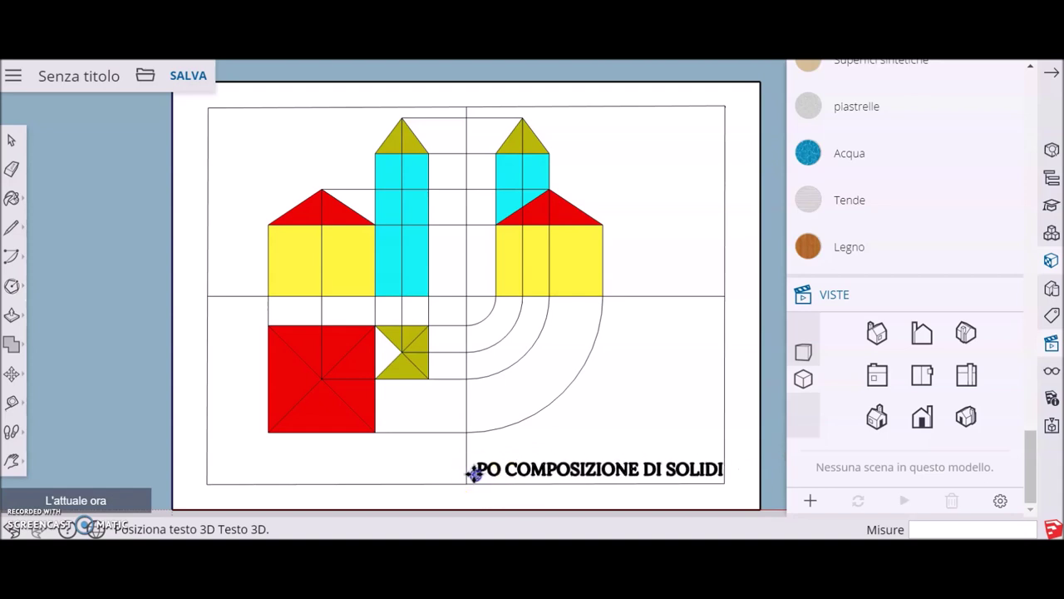
{"action": "left_click", "coordinate": [472, 471]}
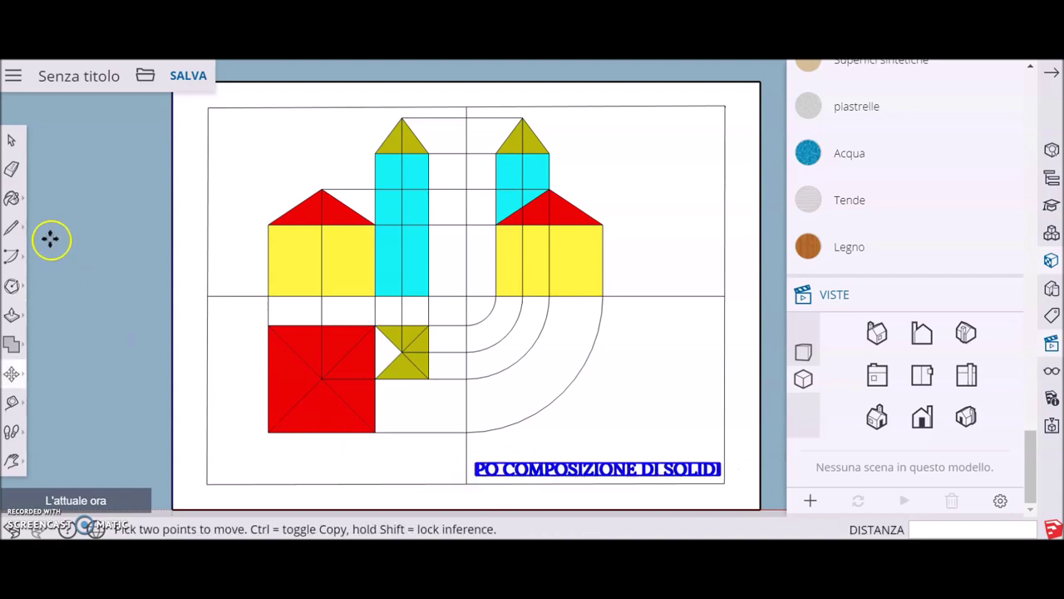
Step: Switch to the Select tool and clear the selection
{"action": "left_click", "coordinate": [8, 139]}
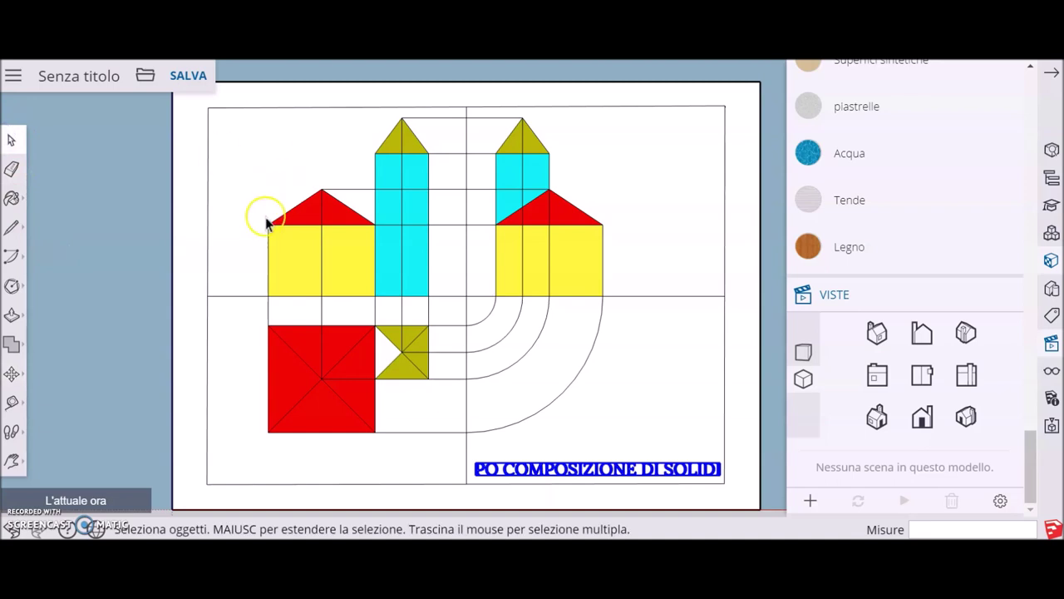
{"action": "left_click", "coordinate": [562, 350]}
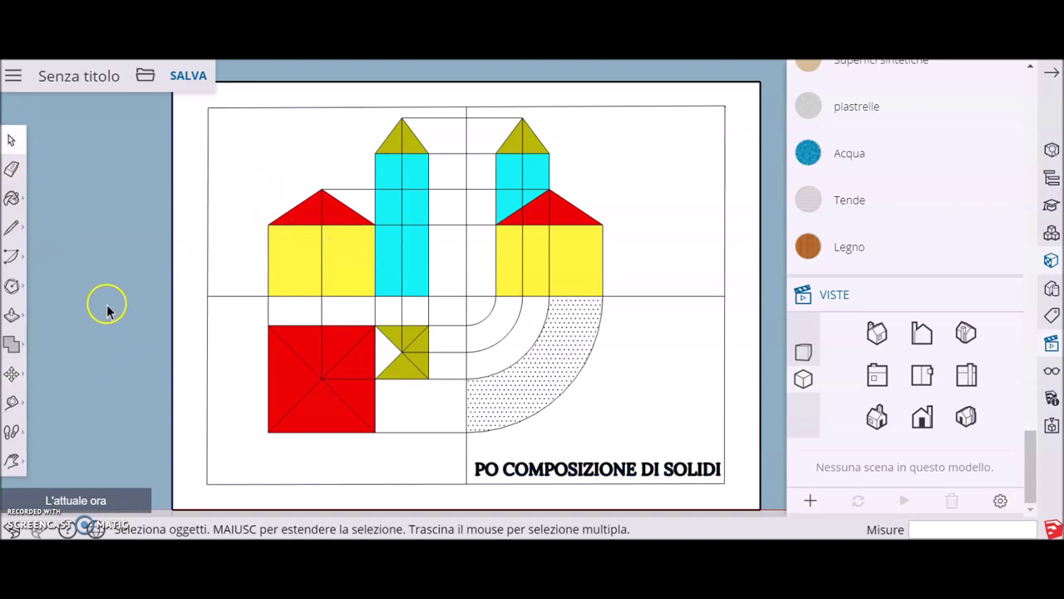
{"action": "left_click", "coordinate": [176, 199]}
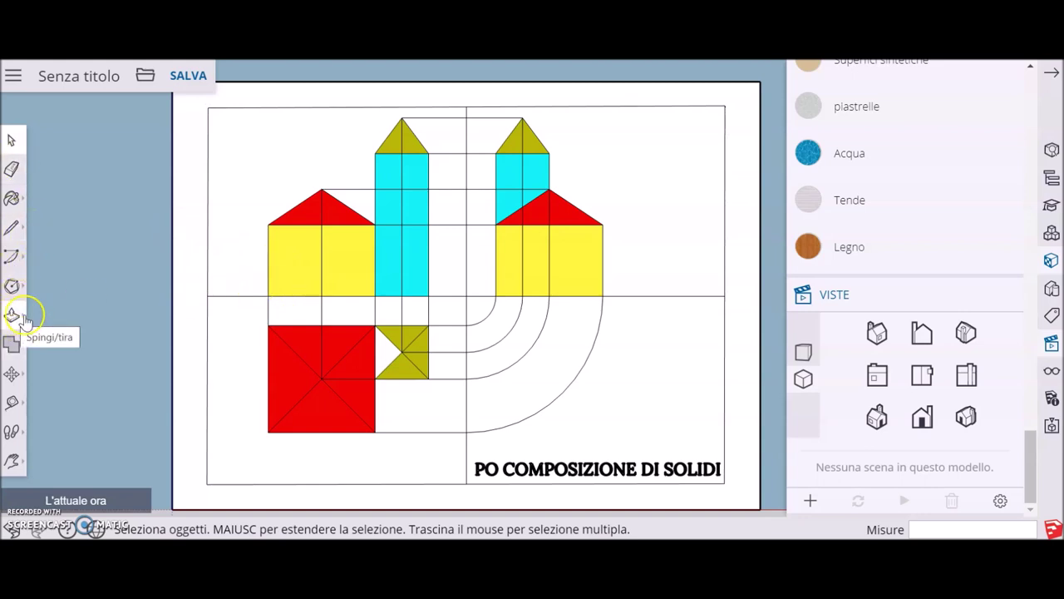
Step: Place flat 3D text TAV. N. 9 at the sheet's top right
{"action": "left_click", "coordinate": [13, 284]}
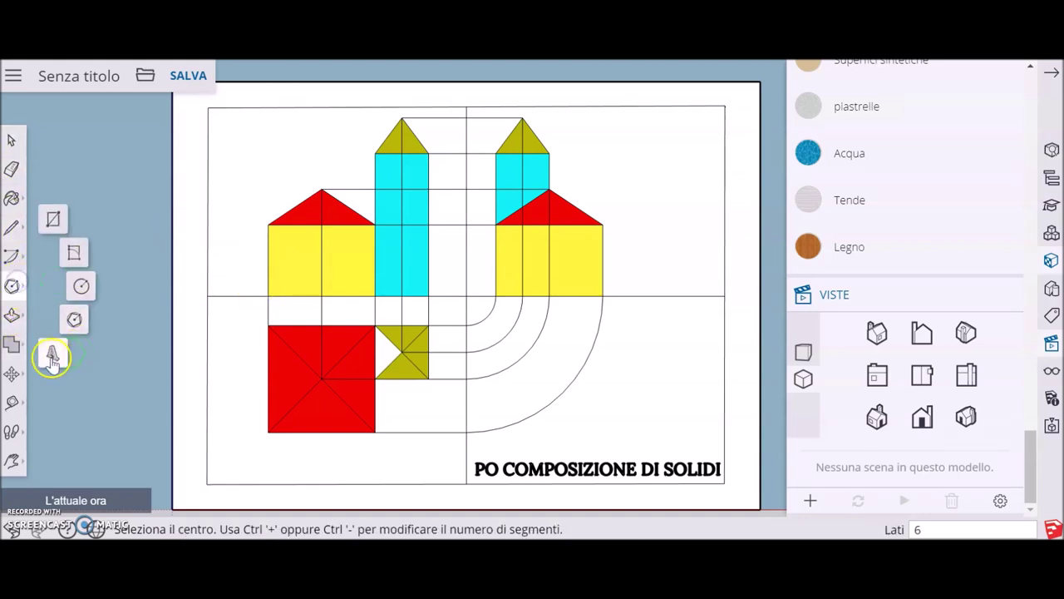
{"action": "left_click", "coordinate": [52, 356]}
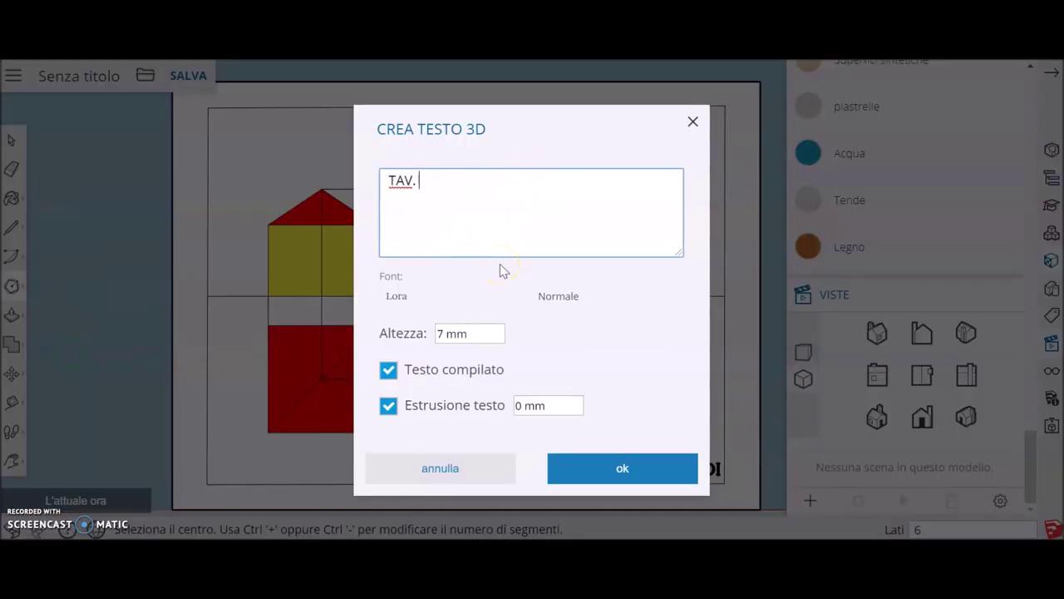
{"action": "type", "text": "TAV. N. 9"}
{"action": "left_click", "coordinate": [606, 470]}
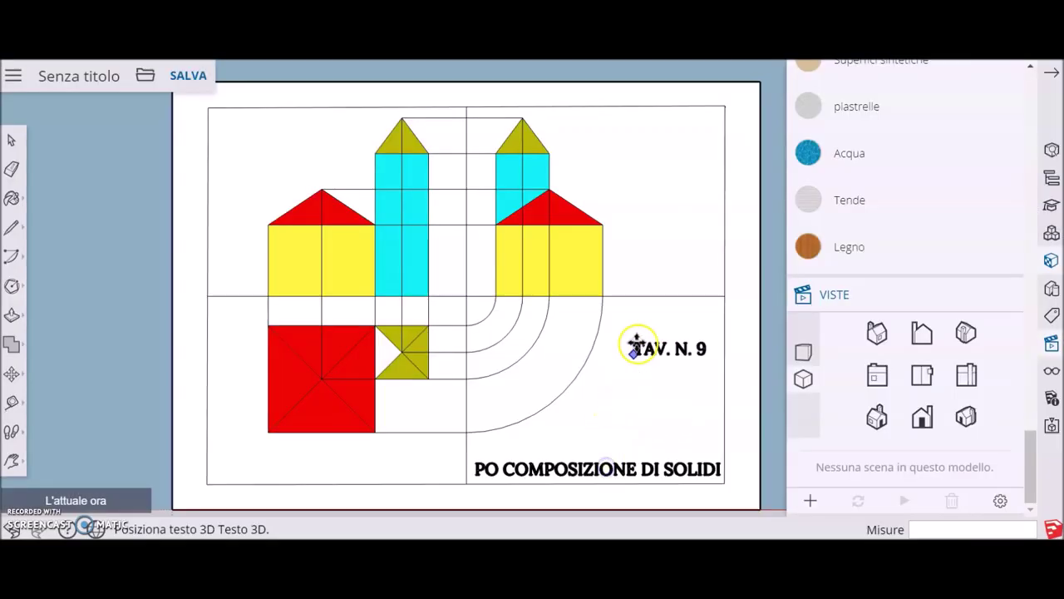
{"action": "left_click", "coordinate": [669, 100]}
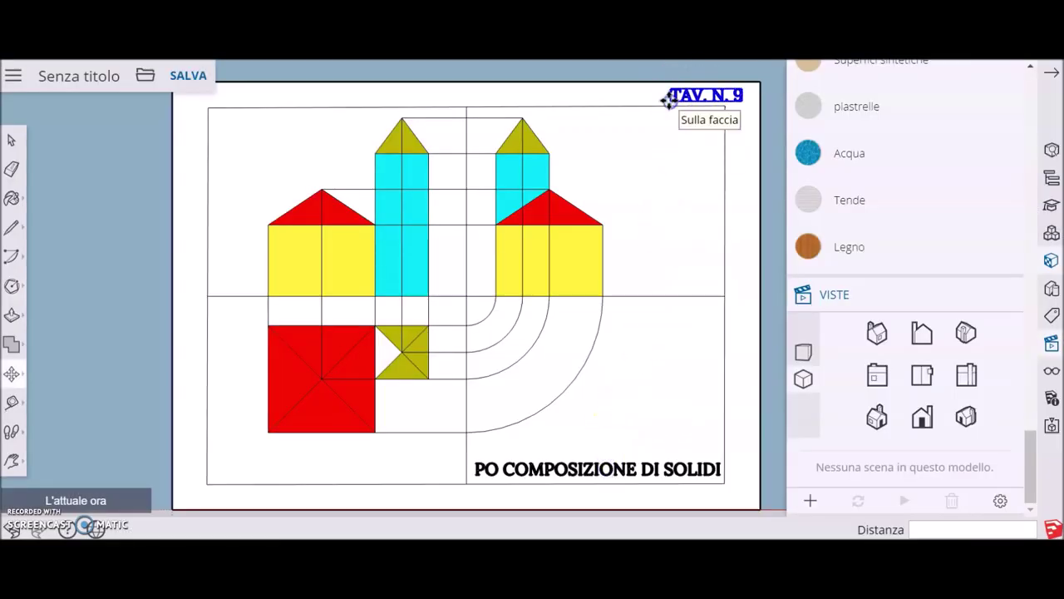
Step: Place flat 3D text DATA 06/05/2020 at the sheet's top left
{"action": "left_click", "coordinate": [11, 286]}
{"action": "left_click", "coordinate": [53, 349]}
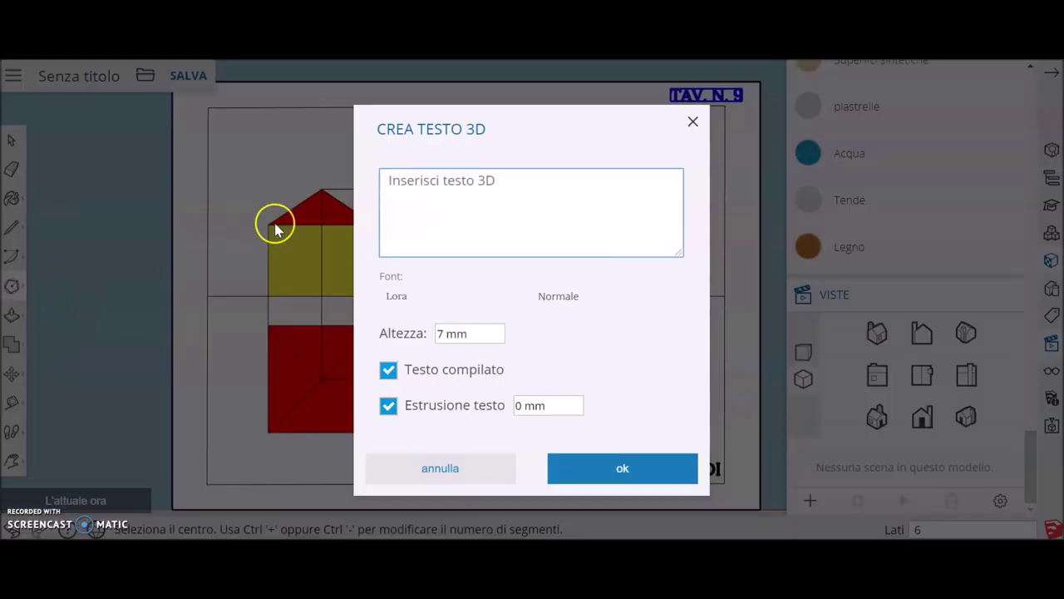
{"action": "type", "text": "DATA 06/05/2020"}
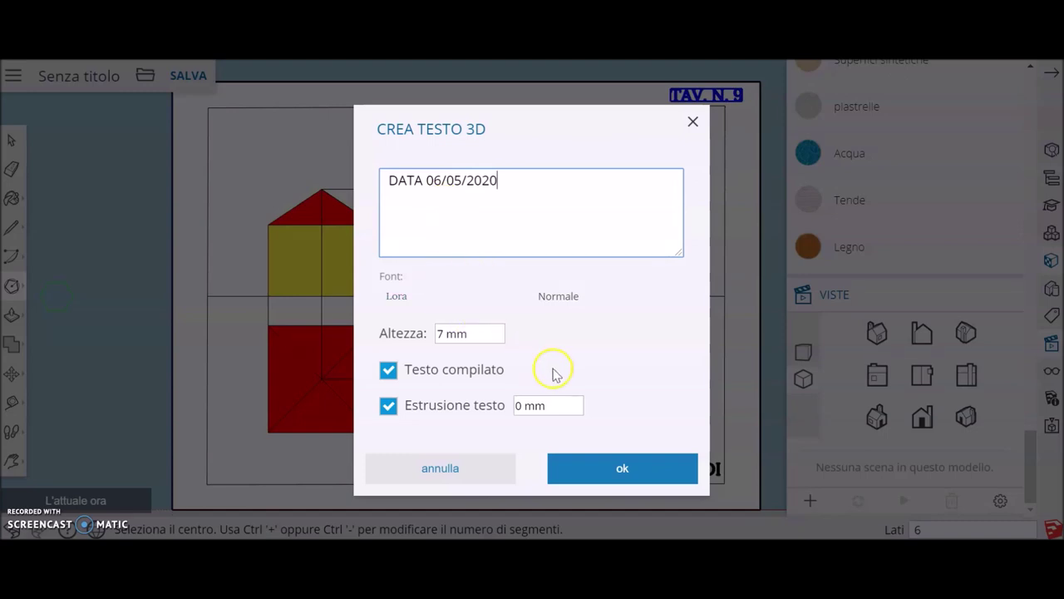
{"action": "left_click", "coordinate": [636, 472]}
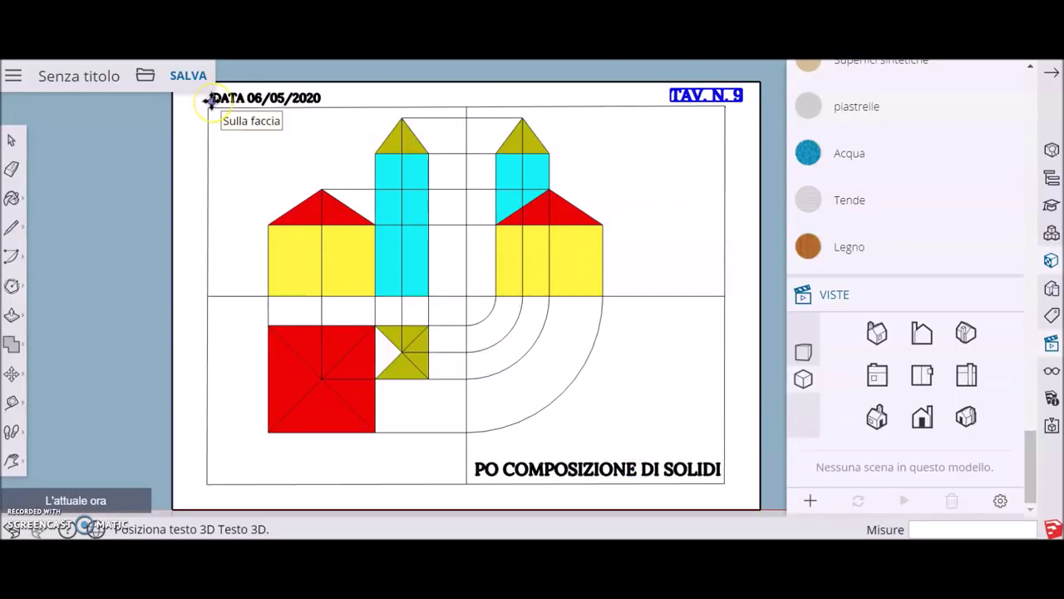
{"action": "left_click", "coordinate": [210, 100]}
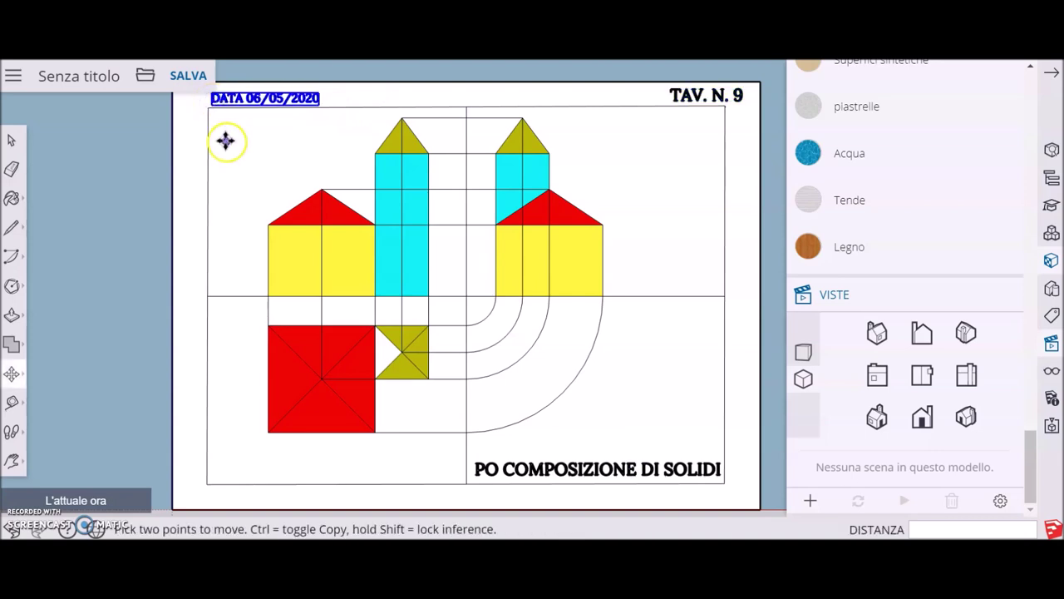
{"action": "left_click", "coordinate": [12, 285]}
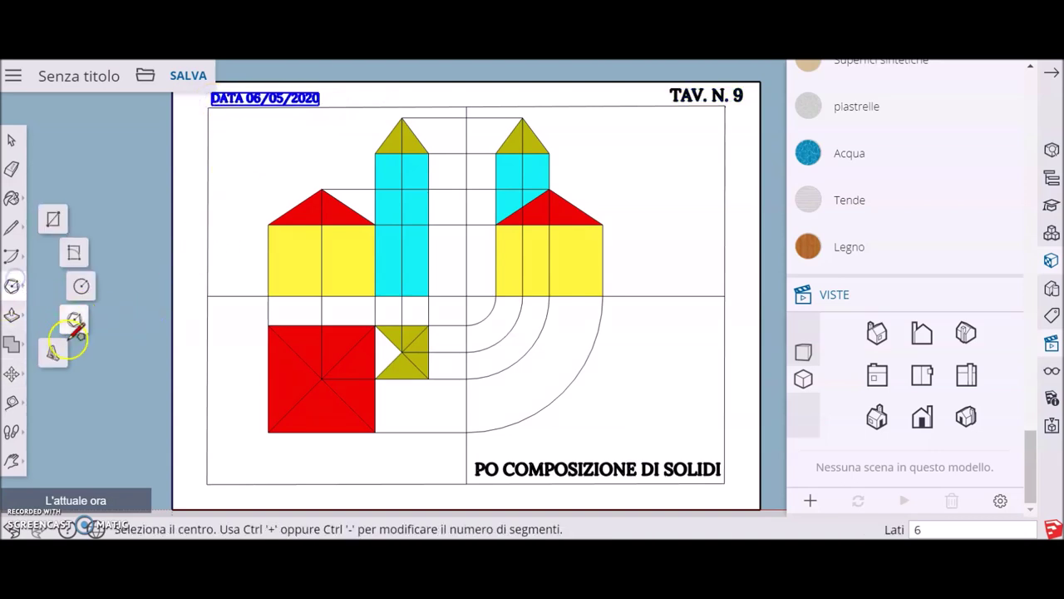
Step: Add the student's name as flat 3D text below the sheet's bottom left
{"action": "left_click", "coordinate": [53, 353]}
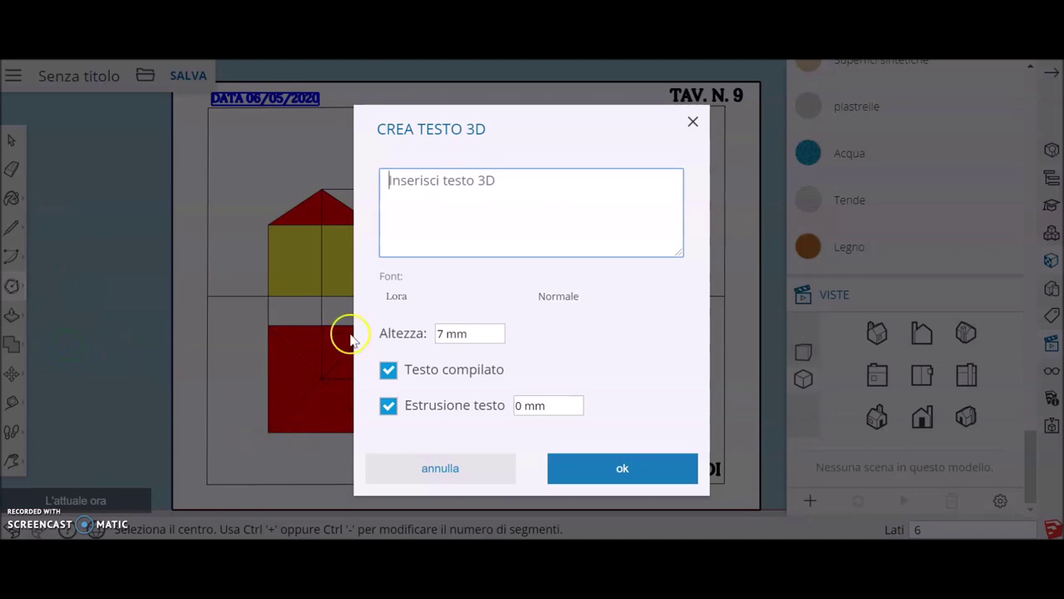
{"action": "left_click", "coordinate": [524, 209]}
{"action": "type", "text": "ELENA SANCHINI"}
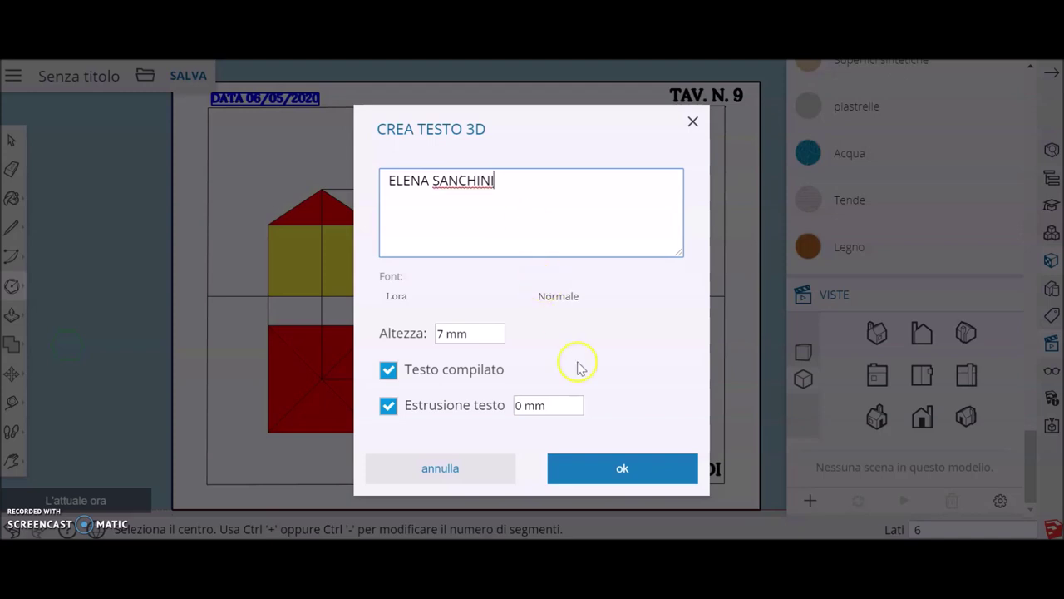
{"action": "left_click", "coordinate": [646, 455]}
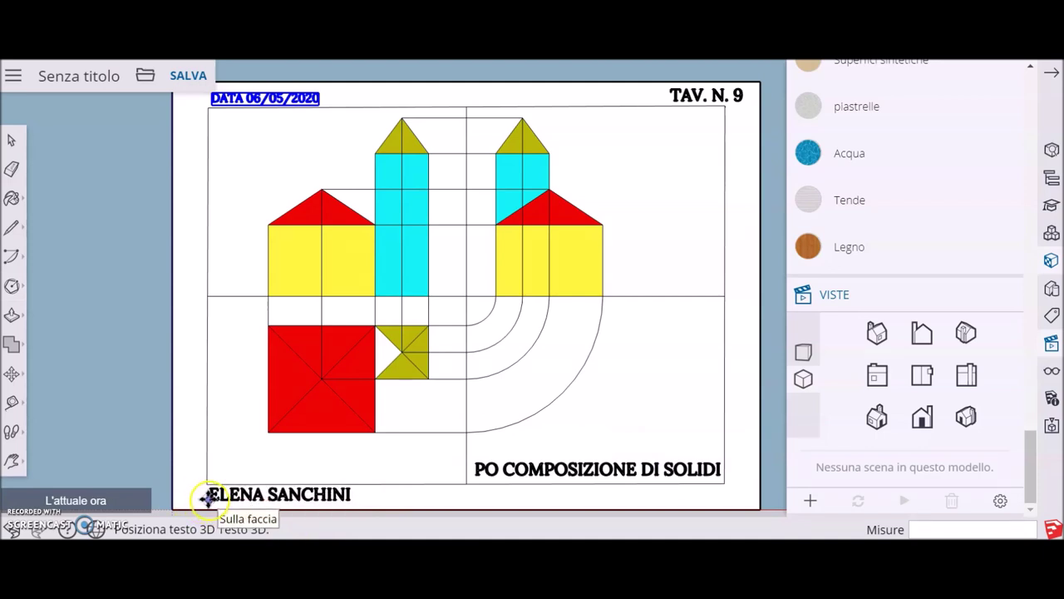
{"action": "left_click", "coordinate": [208, 498]}
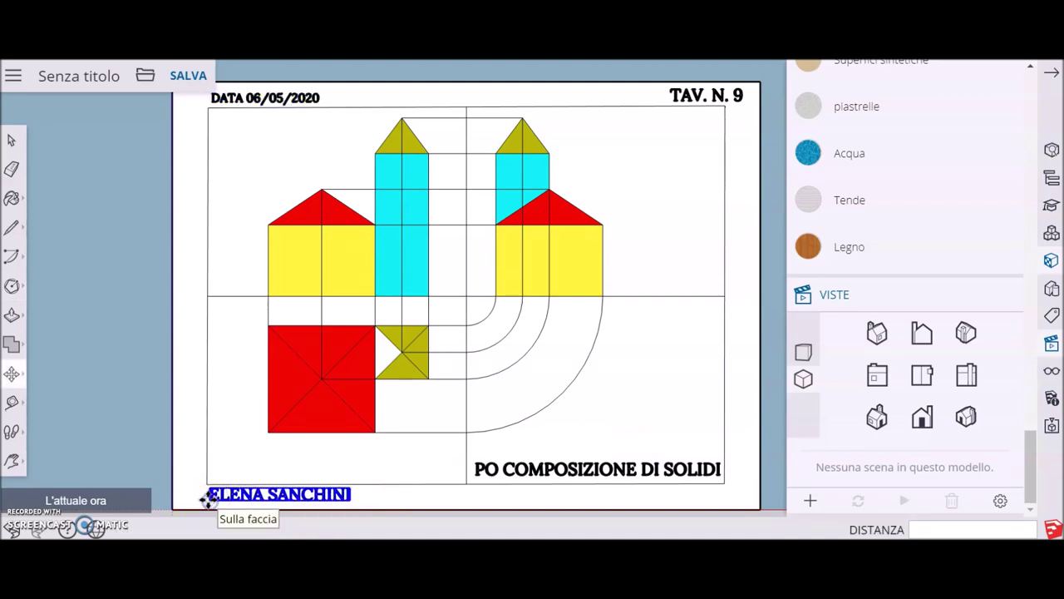
Step: Add flat 3D text CLASSE 2D at the sheet's bottom right
{"action": "left_click", "coordinate": [12, 287]}
{"action": "left_click", "coordinate": [54, 351]}
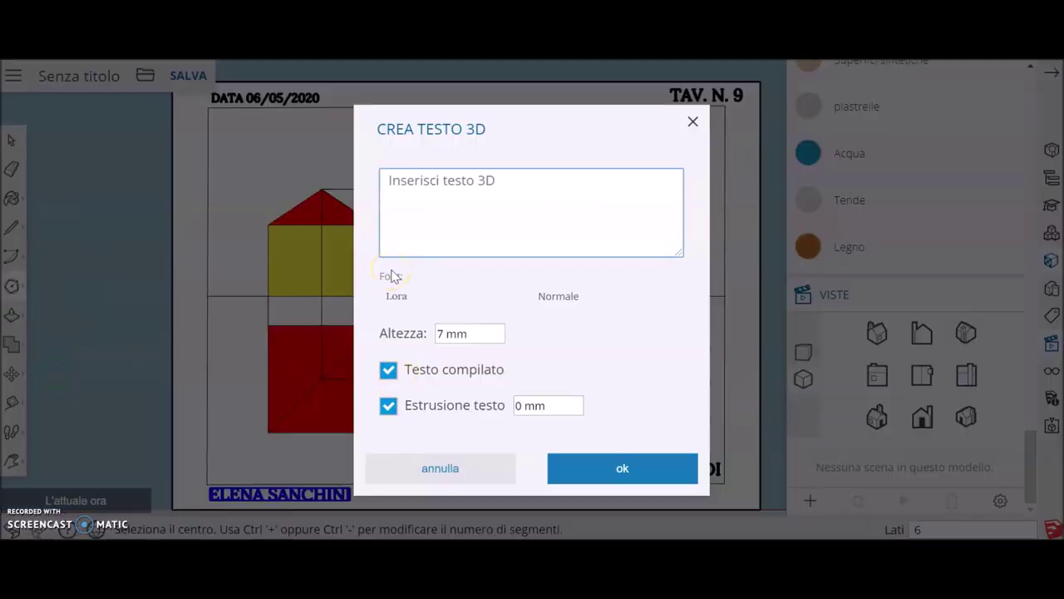
{"action": "type", "text": "CLASSE 2D"}
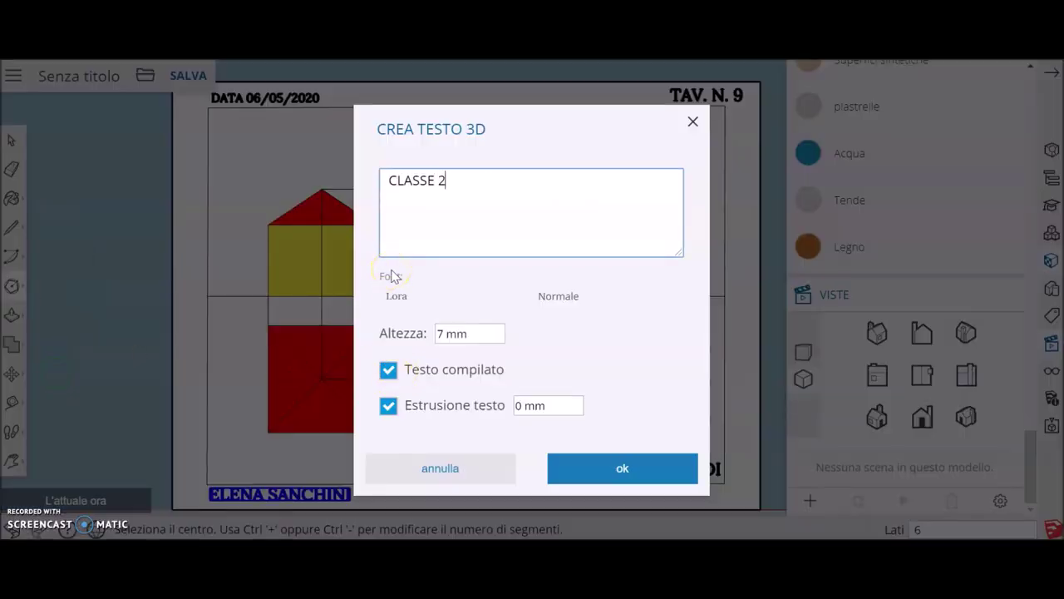
{"action": "left_click", "coordinate": [625, 468]}
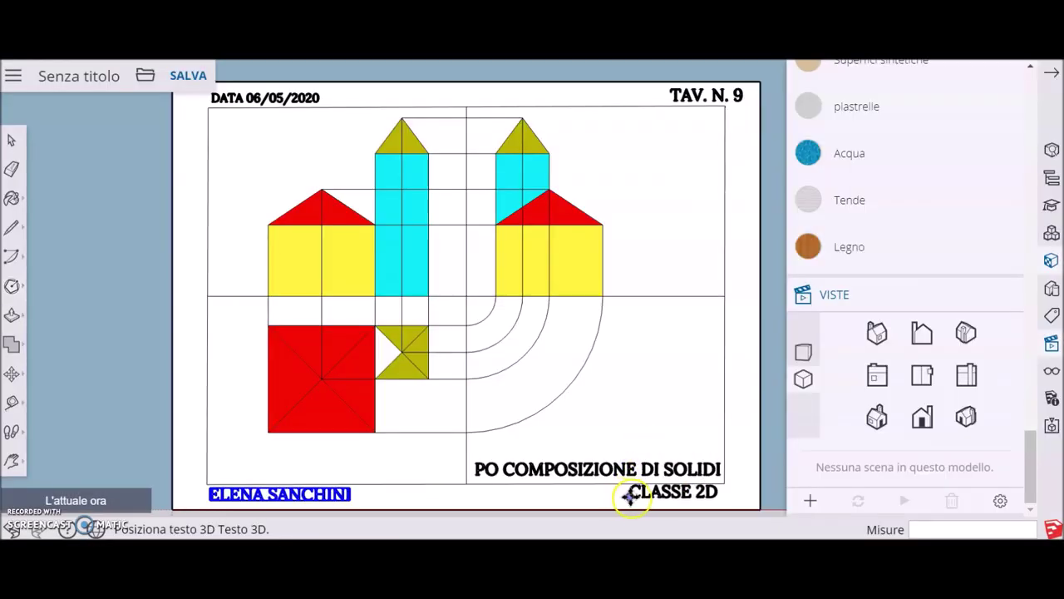
{"action": "left_click", "coordinate": [632, 497]}
{"action": "key", "text": "m"}
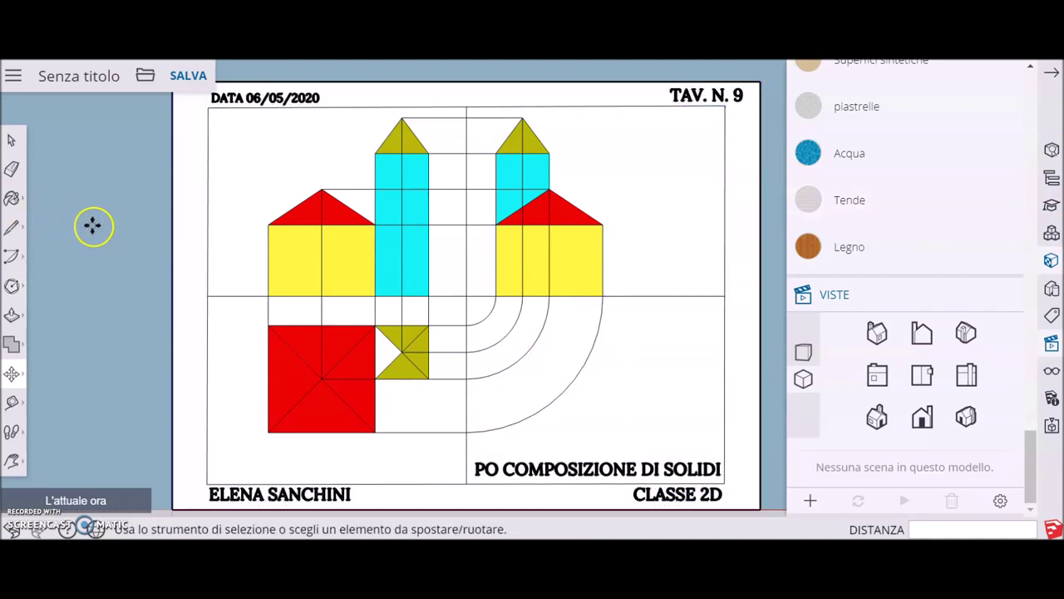
Step: Zoom out and pan right so the whole framed sheet is centred in view
{"action": "scroll", "coordinate": [107, 216], "scroll_direction": "down", "scroll_amount": 1}
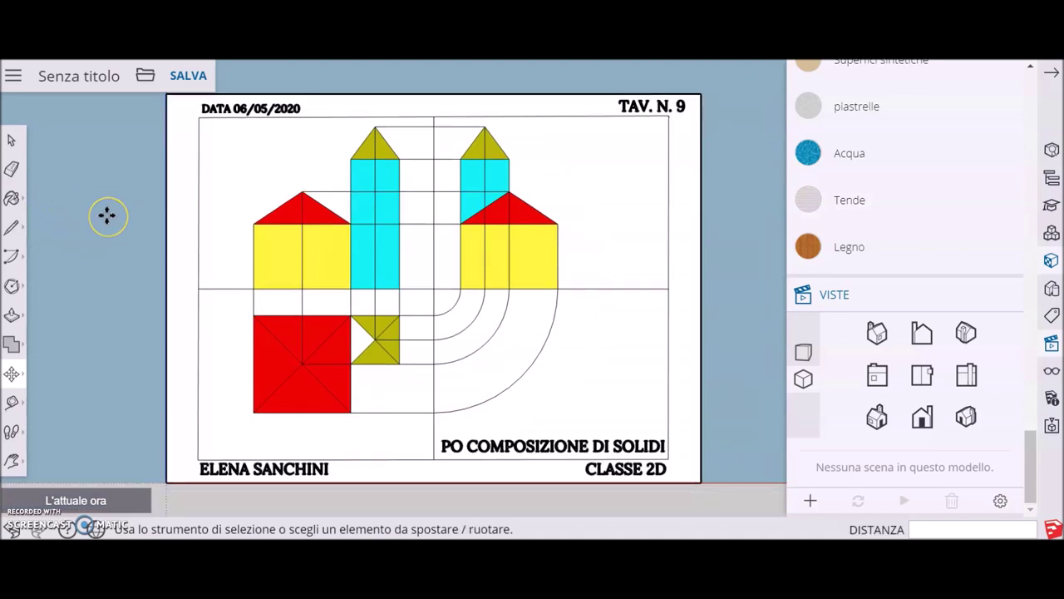
{"action": "scroll", "coordinate": [106, 214], "scroll_direction": "down", "scroll_amount": 1}
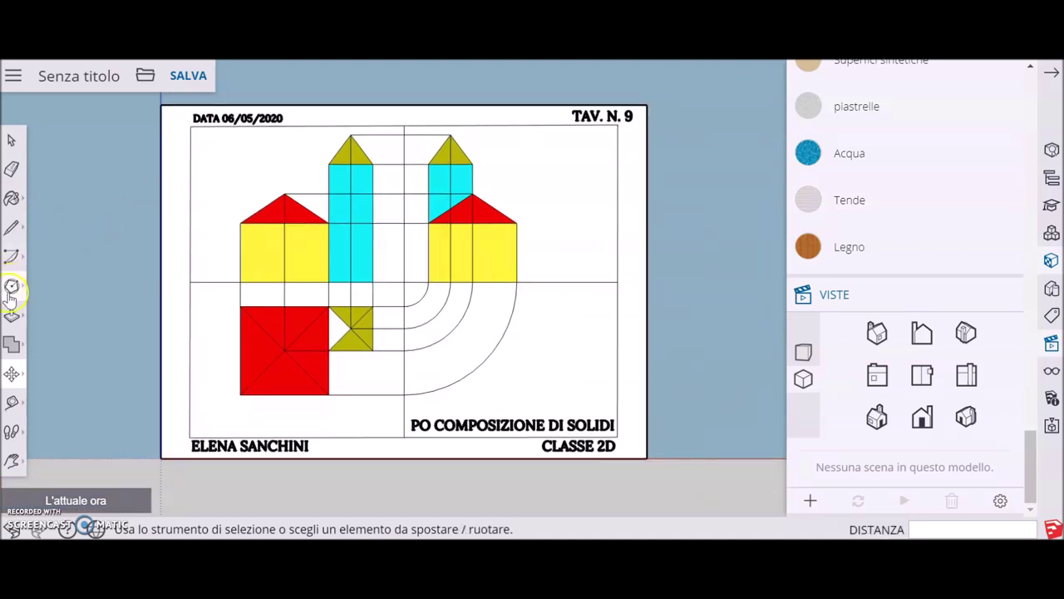
{"action": "left_click", "coordinate": [10, 462]}
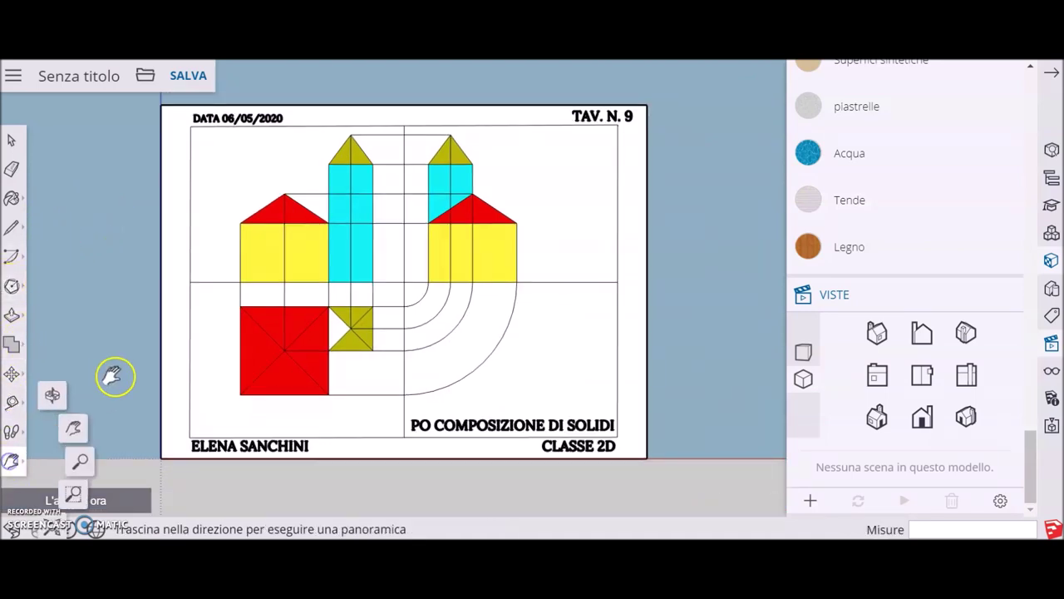
{"action": "mouse_move", "coordinate": [237, 332]}
{"action": "left_mouse_down"}
{"action": "mouse_move", "coordinate": [303, 324]}
{"action": "mouse_move", "coordinate": [310, 342]}
{"action": "left_mouse_up"}
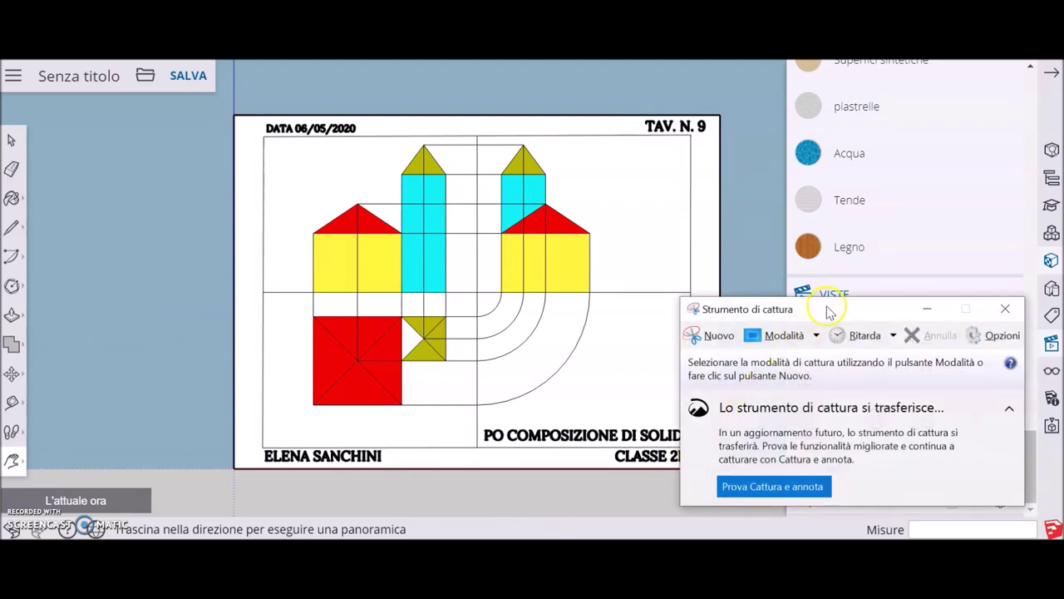
Step: Take a new snip of a rectangle around the entire framed drawing sheet
{"action": "left_click_drag", "start_coordinate": [827, 310], "coordinate": [826, 214]}
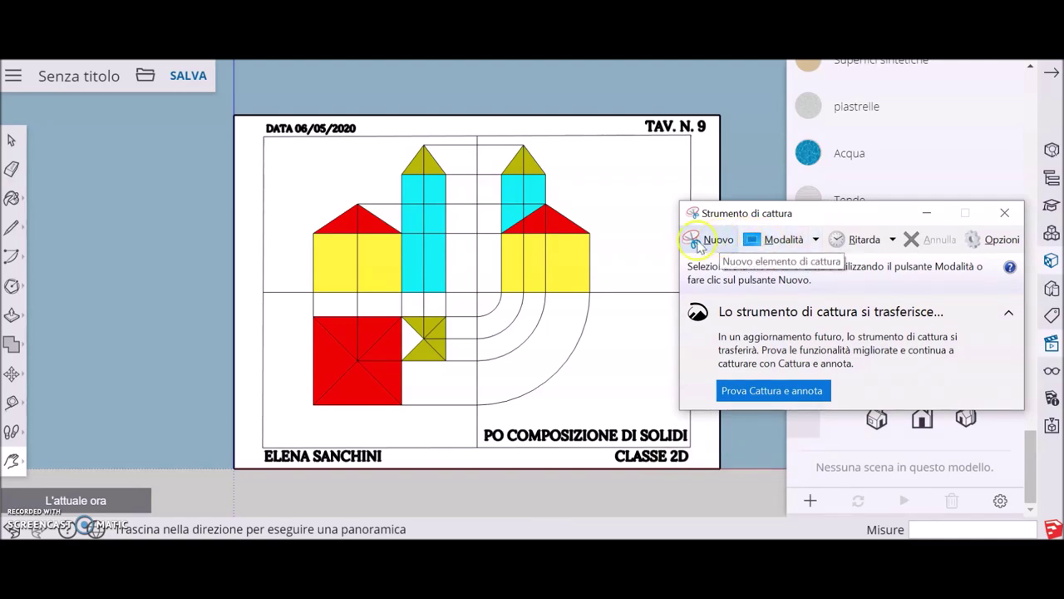
{"action": "left_click", "coordinate": [709, 242]}
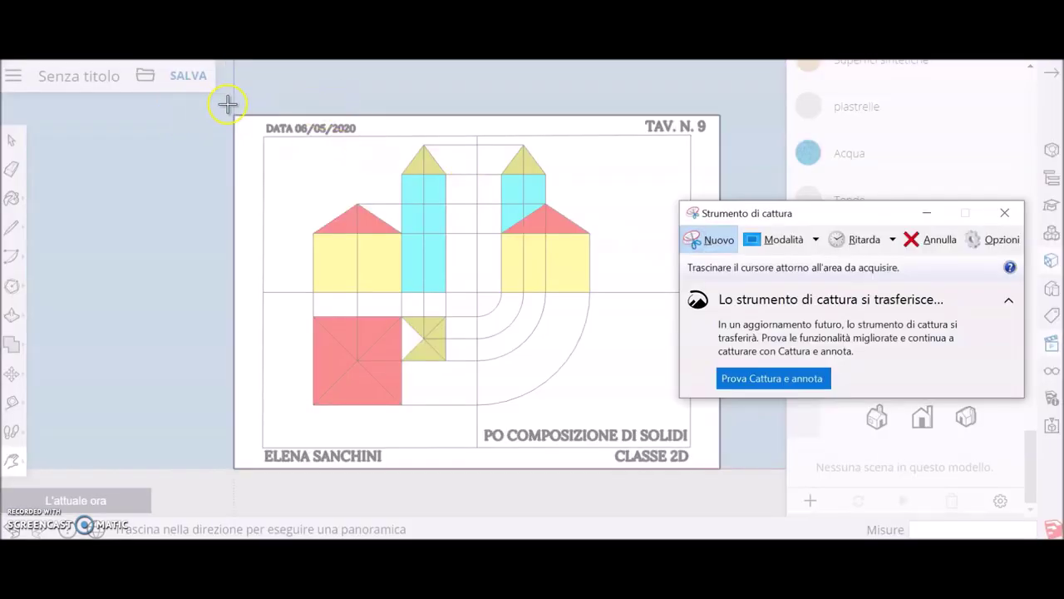
{"action": "left_click_drag", "start_coordinate": [227, 107], "coordinate": [727, 480]}
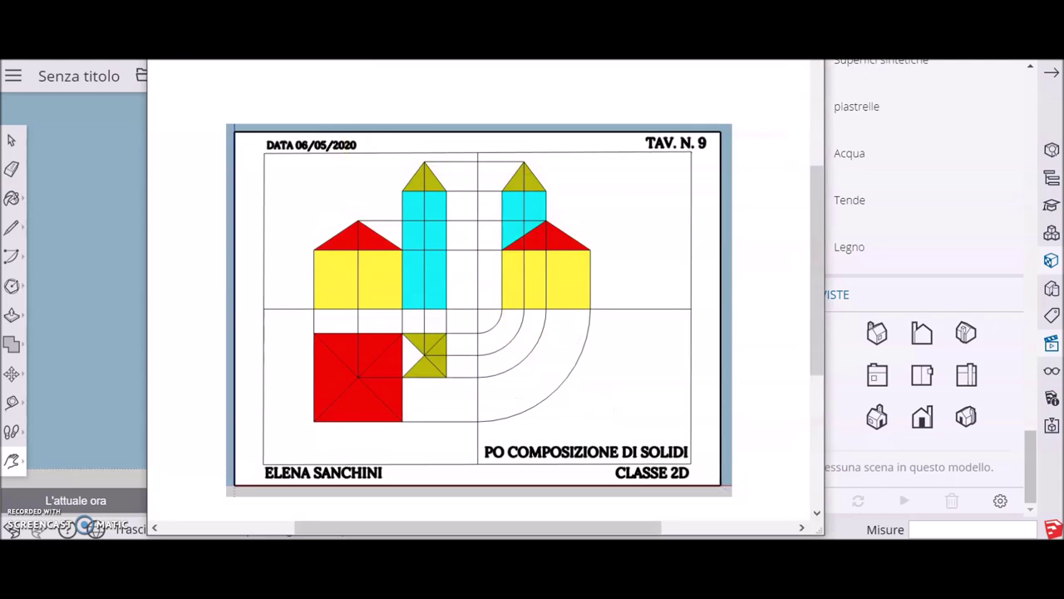
Step: Dismiss the Save As dialog and close Snipping Tool without saving the snip
{"action": "left_click", "coordinate": [243, 67]}
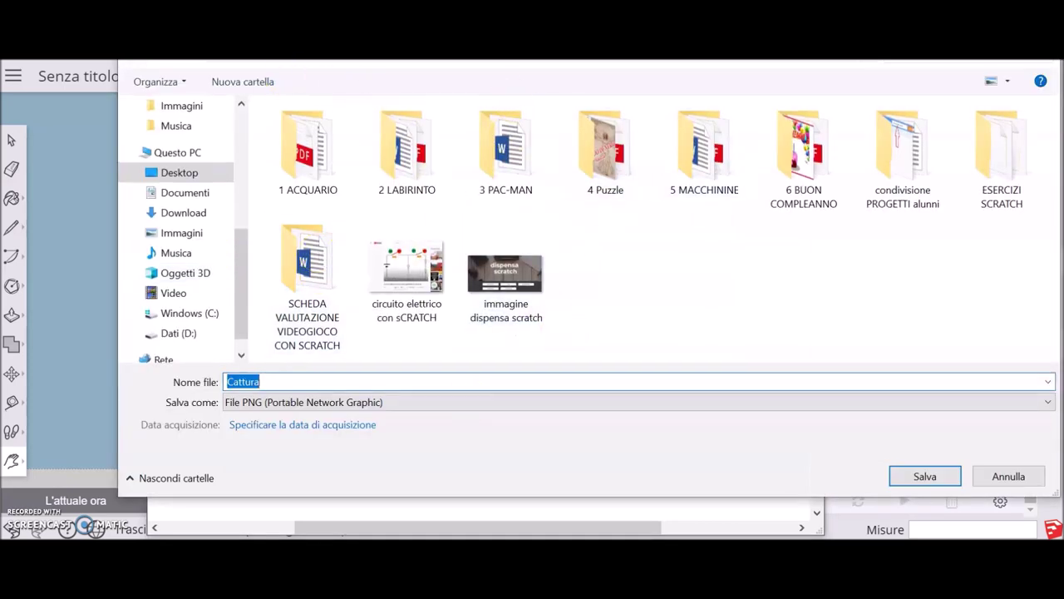
{"action": "key", "text": "Return"}
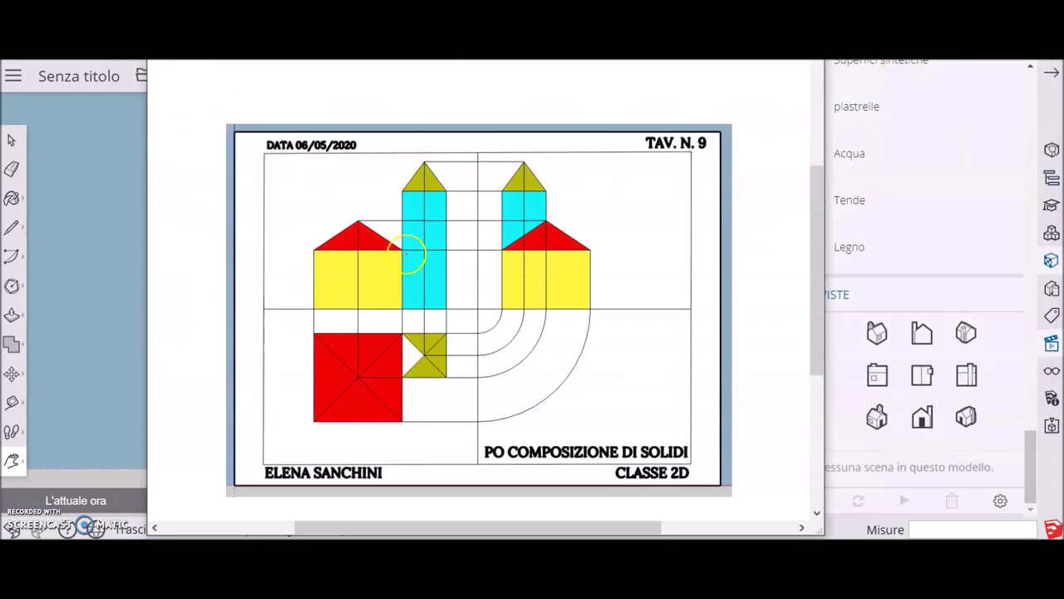
{"action": "key", "text": "alt+F4"}
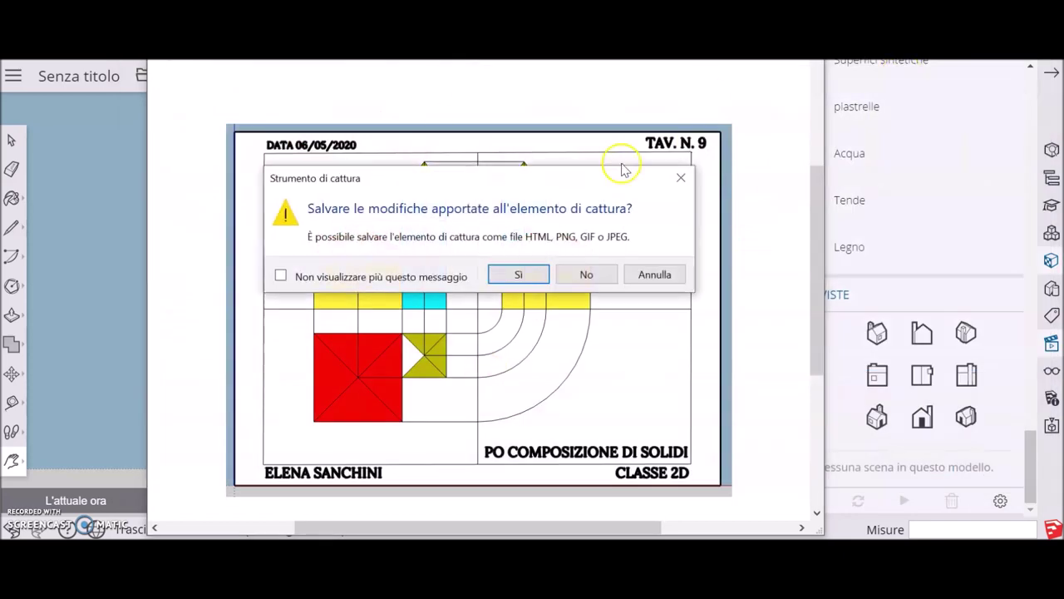
{"action": "left_click", "coordinate": [592, 275]}
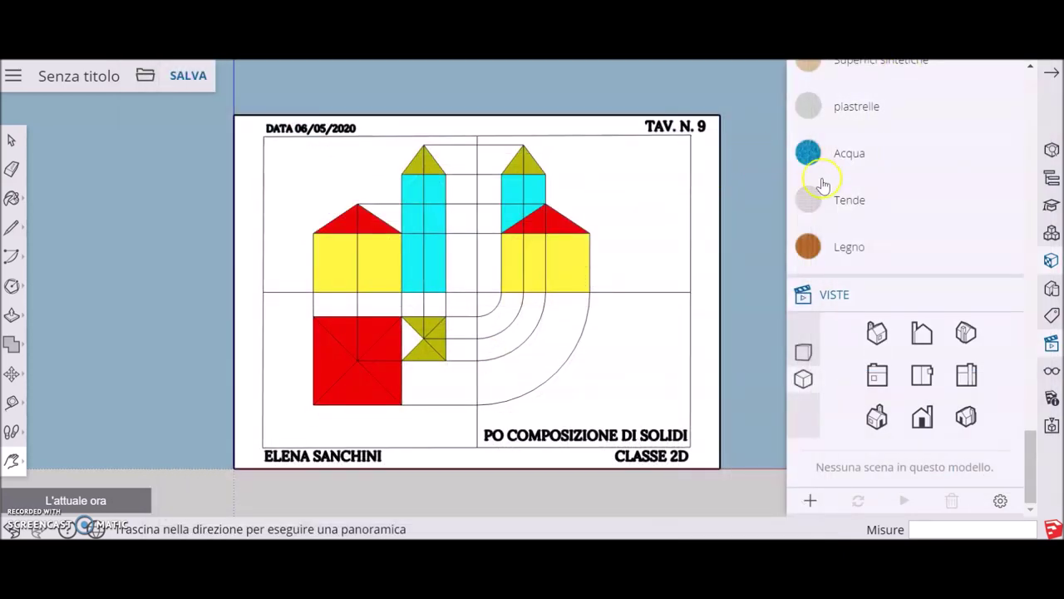
{"action": "scroll", "coordinate": [767, 194], "scroll_direction": "down", "scroll_amount": 2}
{"action": "scroll", "coordinate": [766, 194], "scroll_direction": "up", "scroll_amount": 2}
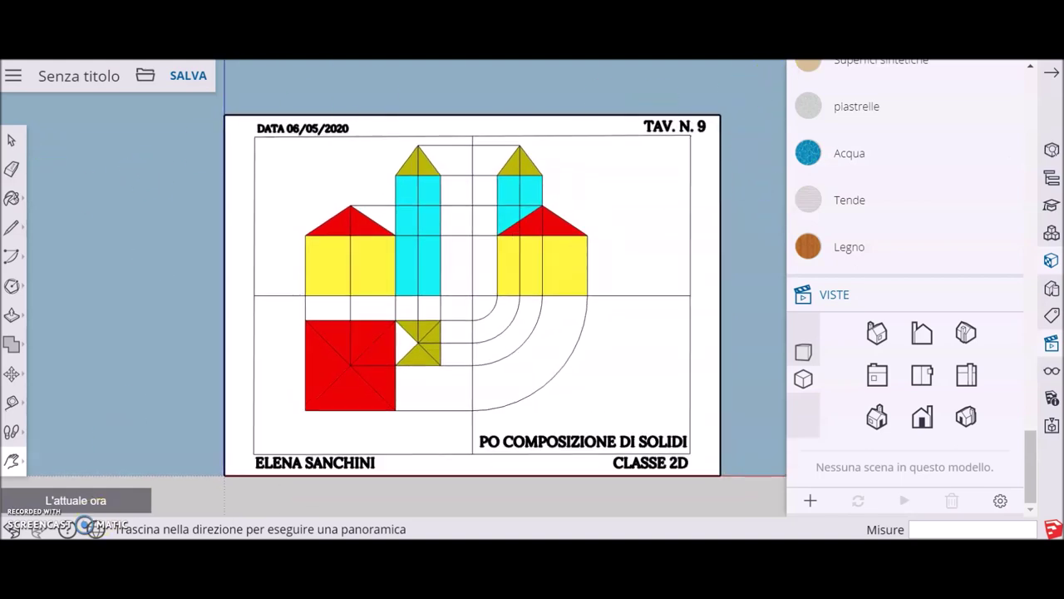
{"action": "key", "text": "super"}
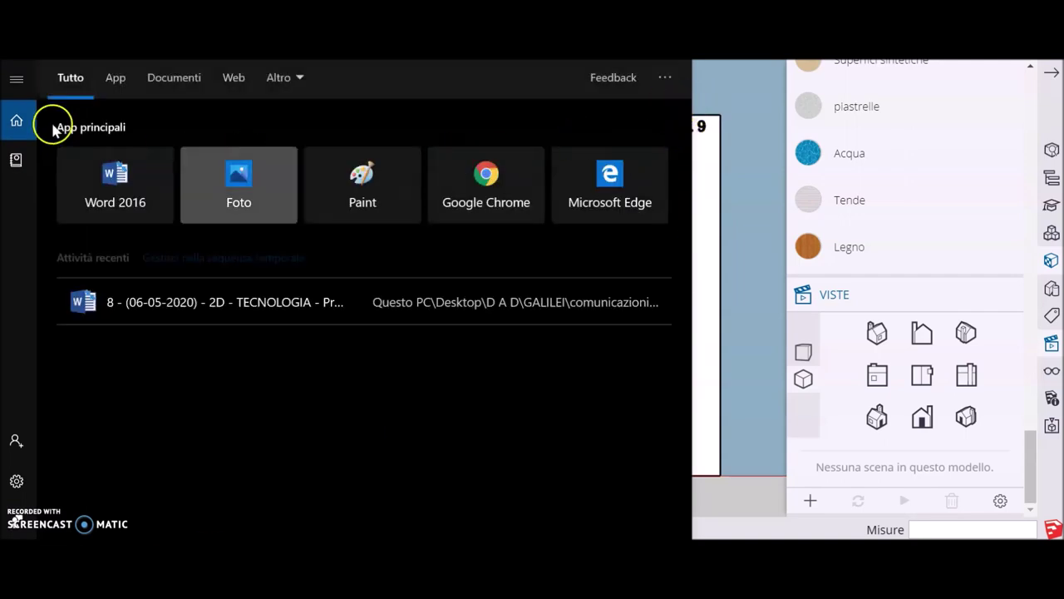
{"action": "left_click", "coordinate": [666, 79]}
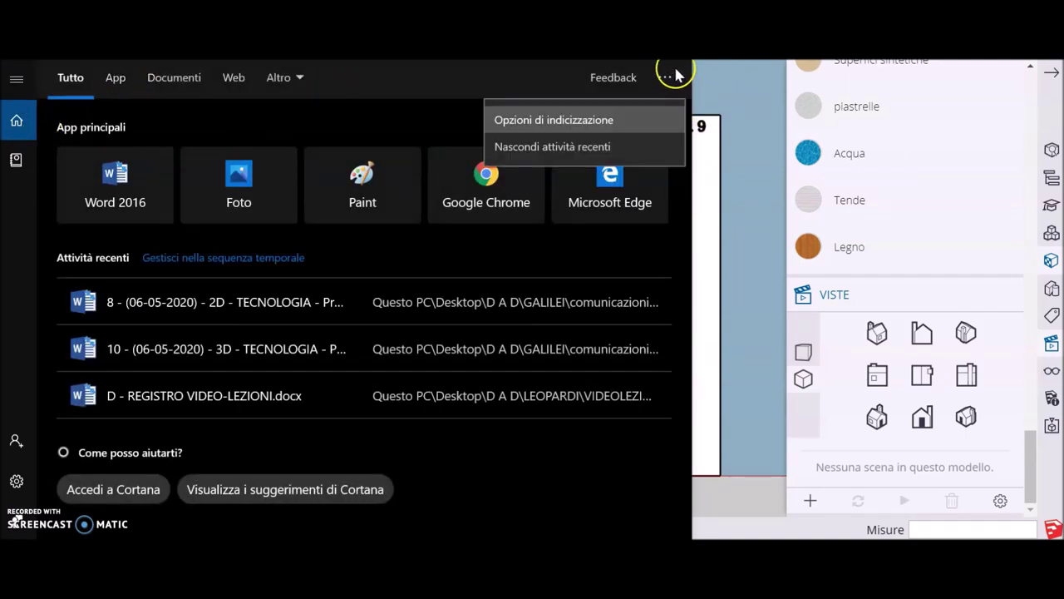
{"action": "left_click", "coordinate": [761, 83]}
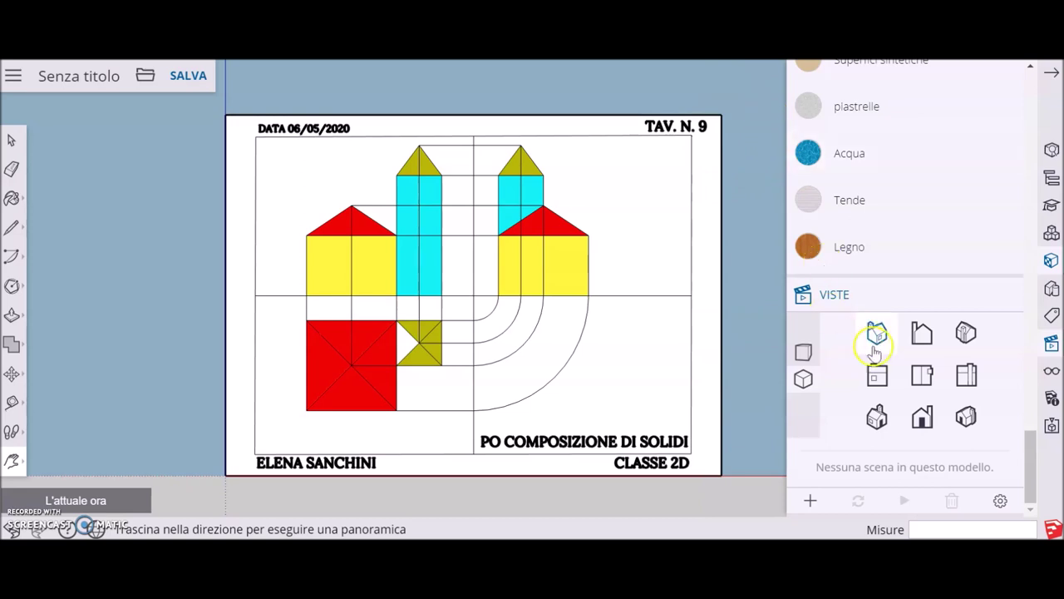